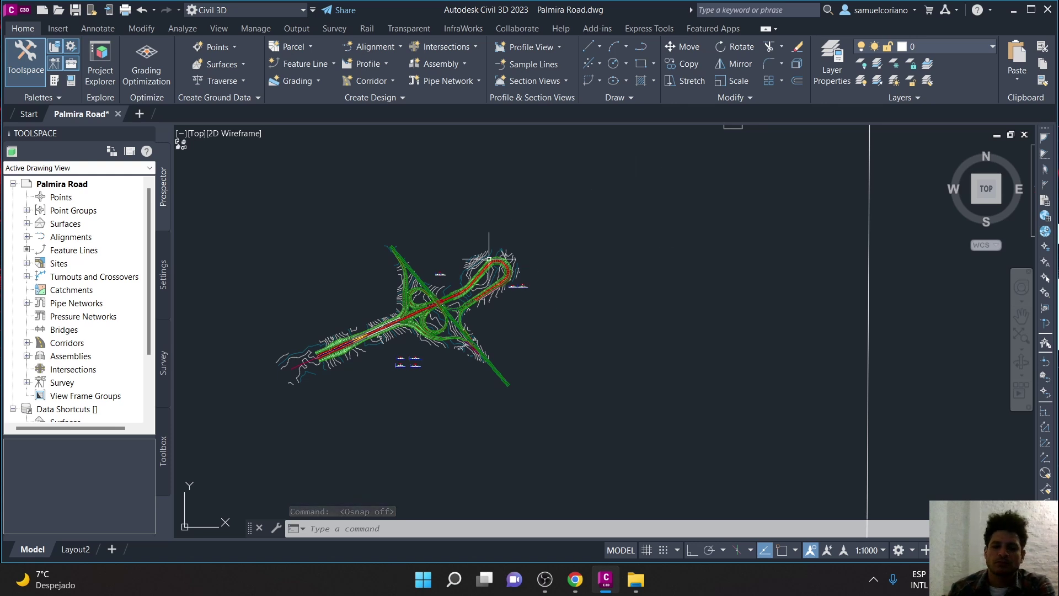
- Draw a rectangle over the ROAD TYPE 1 section with RECTANG
{"action": "middle_click_drag", "start_coordinate": [523, 256], "coordinate": [428, 288]}
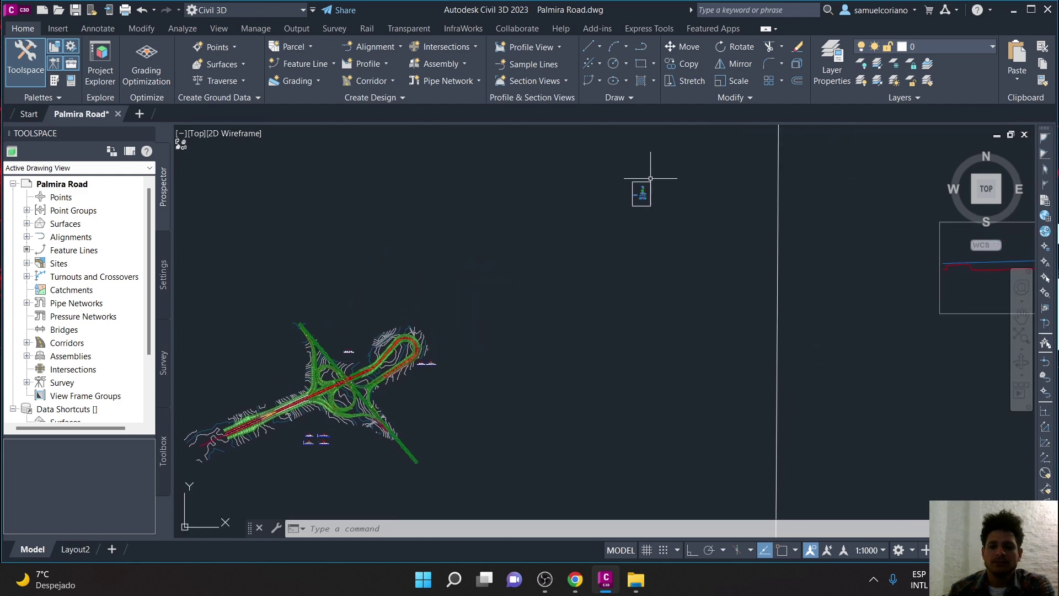
{"action": "scroll", "coordinate": [636, 208], "scroll_direction": "up", "scroll_amount": 3}
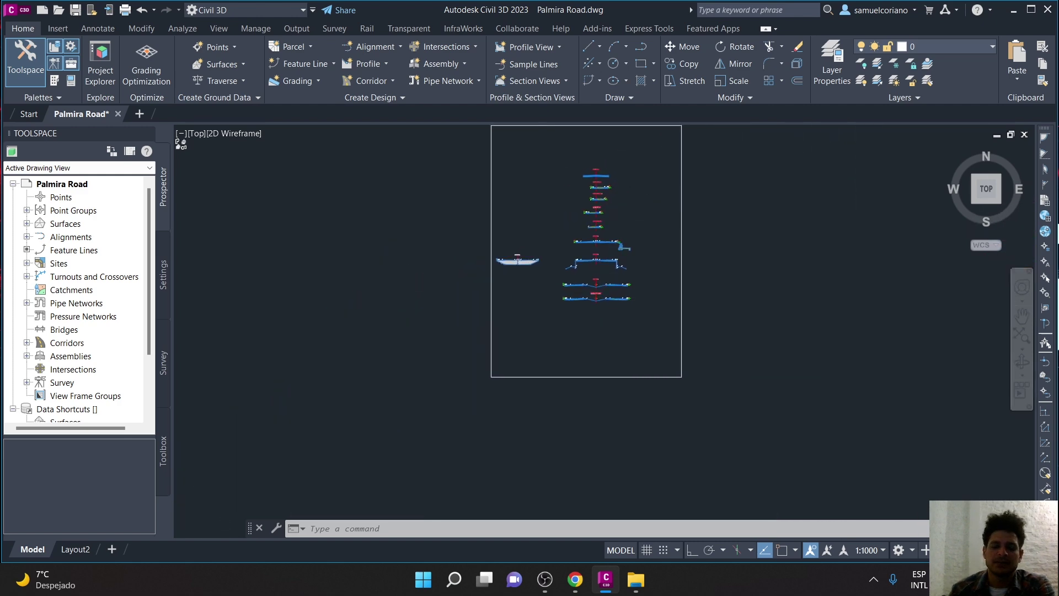
{"action": "scroll", "coordinate": [605, 259], "scroll_direction": "up", "scroll_amount": 5}
{"action": "type", "text": "rec"}
{"action": "key", "text": "Return"}
{"action": "left_click", "coordinate": [613, 259]}
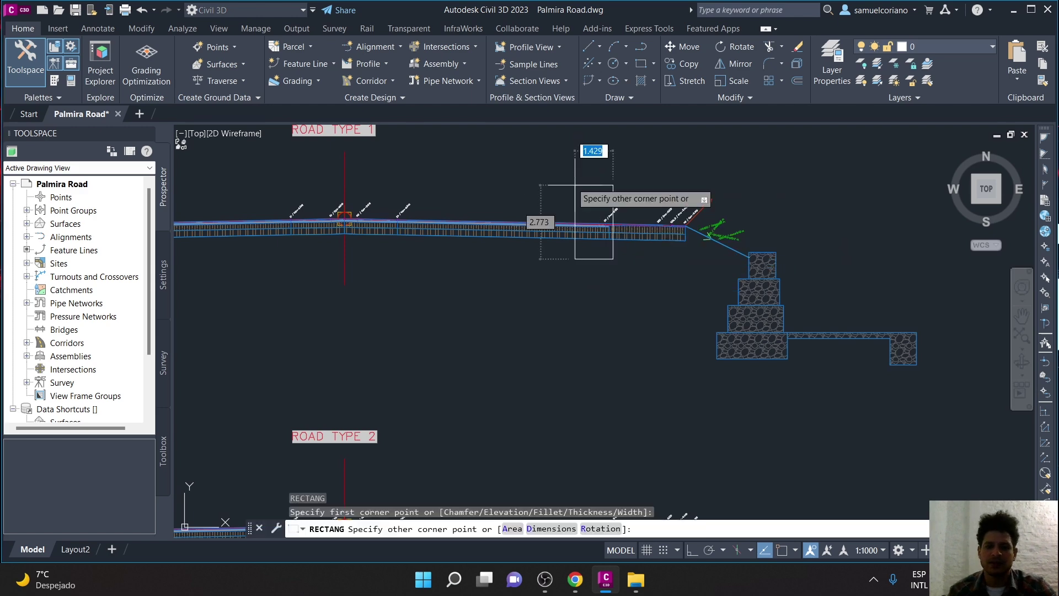
{"action": "left_click", "coordinate": [395, 172]}
- Draw a second rectangle over the ROAD TYPE 2 section
{"action": "scroll", "coordinate": [619, 154], "scroll_direction": "down", "scroll_amount": 2}
{"action": "scroll", "coordinate": [581, 224], "scroll_direction": "down", "scroll_amount": 5}
{"action": "scroll", "coordinate": [581, 224], "scroll_direction": "up", "scroll_amount": 5}
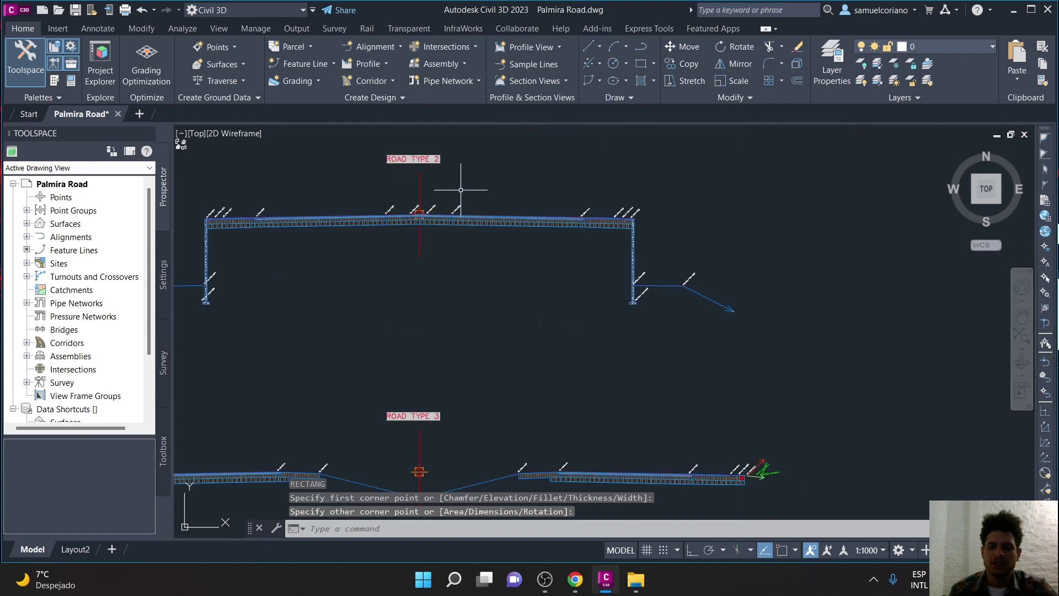
{"action": "key", "text": "Return"}
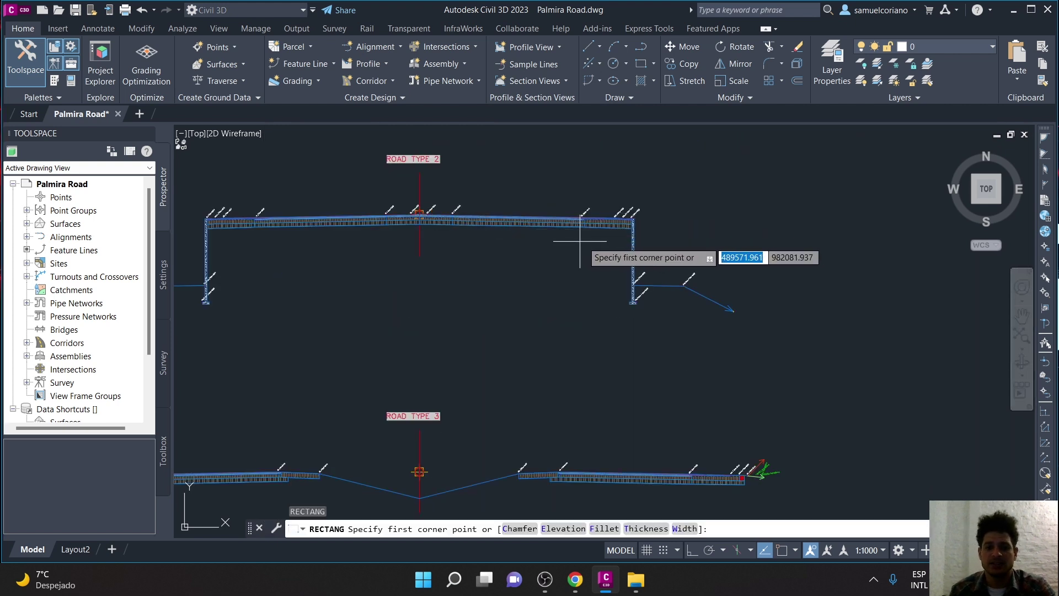
{"action": "left_click", "coordinate": [588, 243]}
{"action": "left_click", "coordinate": [449, 194]}
- Draw a third rectangle around the ROAD TYPE 3 lane
{"action": "scroll", "coordinate": [539, 347], "scroll_direction": "down", "scroll_amount": 2}
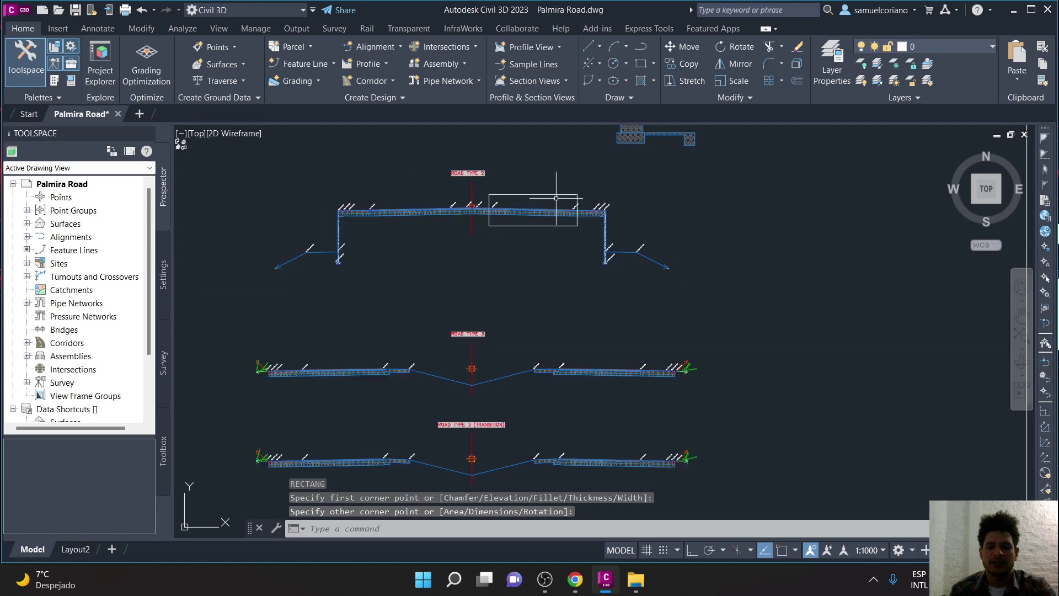
{"action": "middle_click_drag", "start_coordinate": [539, 347], "coordinate": [639, 307]}
{"action": "scroll", "coordinate": [651, 292], "scroll_direction": "up", "scroll_amount": 4}
{"action": "type", "text": "rec"}
{"action": "key", "text": "Return"}
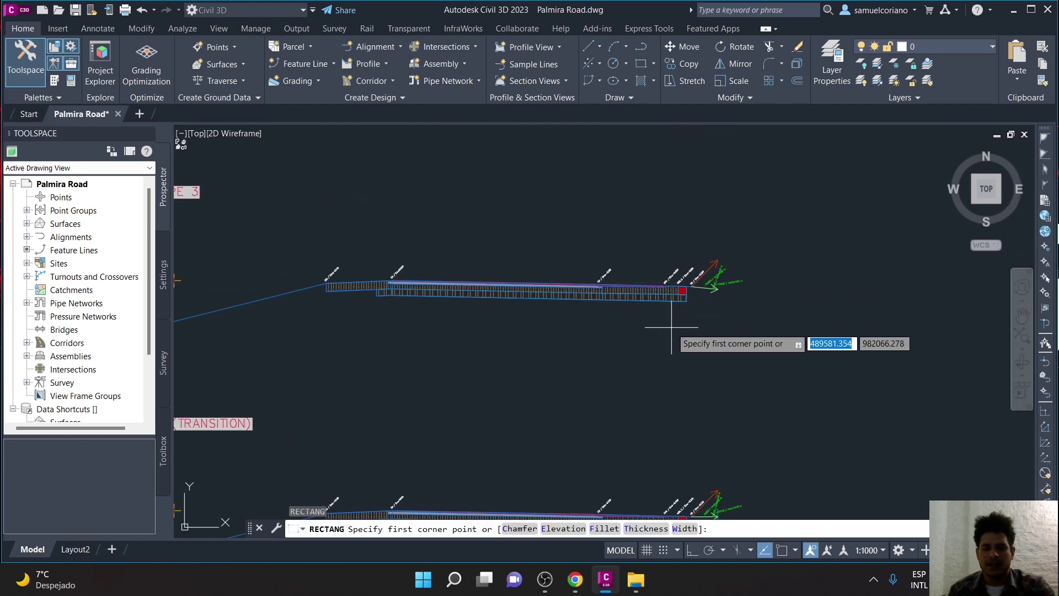
{"action": "left_click", "coordinate": [607, 329]}
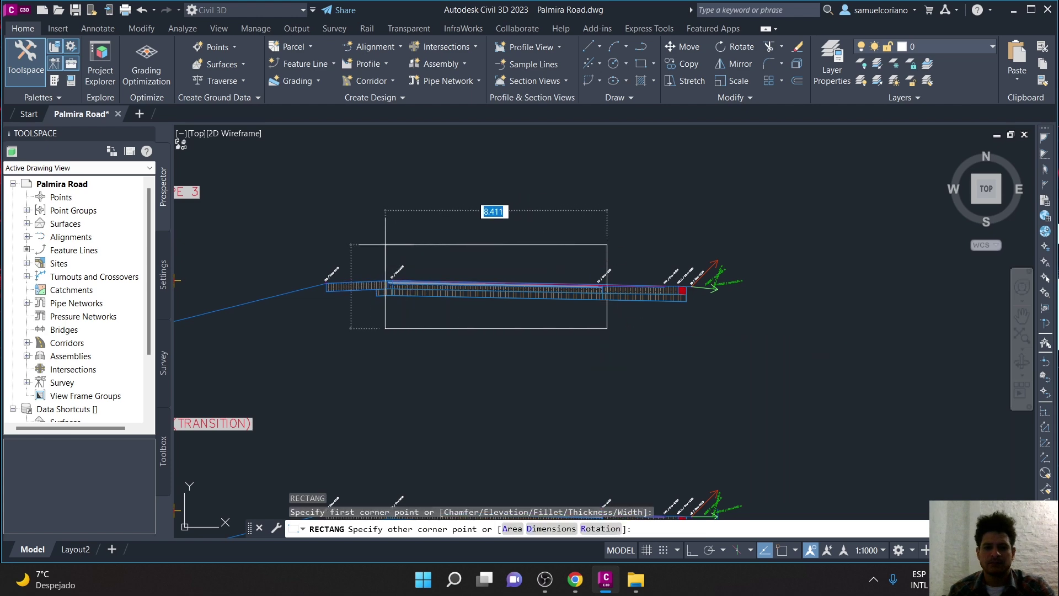
{"action": "left_click", "coordinate": [383, 245]}
{"action": "scroll", "coordinate": [634, 151], "scroll_direction": "down", "scroll_amount": 3}
{"action": "scroll", "coordinate": [662, 166], "scroll_direction": "down", "scroll_amount": 2}
{"action": "scroll", "coordinate": [686, 154], "scroll_direction": "down", "scroll_amount": 3}
{"action": "scroll", "coordinate": [546, 313], "scroll_direction": "up", "scroll_amount": 5}
{"action": "scroll", "coordinate": [469, 328], "scroll_direction": "up", "scroll_amount": 2}
{"action": "scroll", "coordinate": [620, 345], "scroll_direction": "up", "scroll_amount": 3}
{"action": "scroll", "coordinate": [269, 263], "scroll_direction": "up", "scroll_amount": 2}
{"action": "scroll", "coordinate": [269, 263], "scroll_direction": "up", "scroll_amount": 2}
{"action": "scroll", "coordinate": [309, 248], "scroll_direction": "up", "scroll_amount": 4}
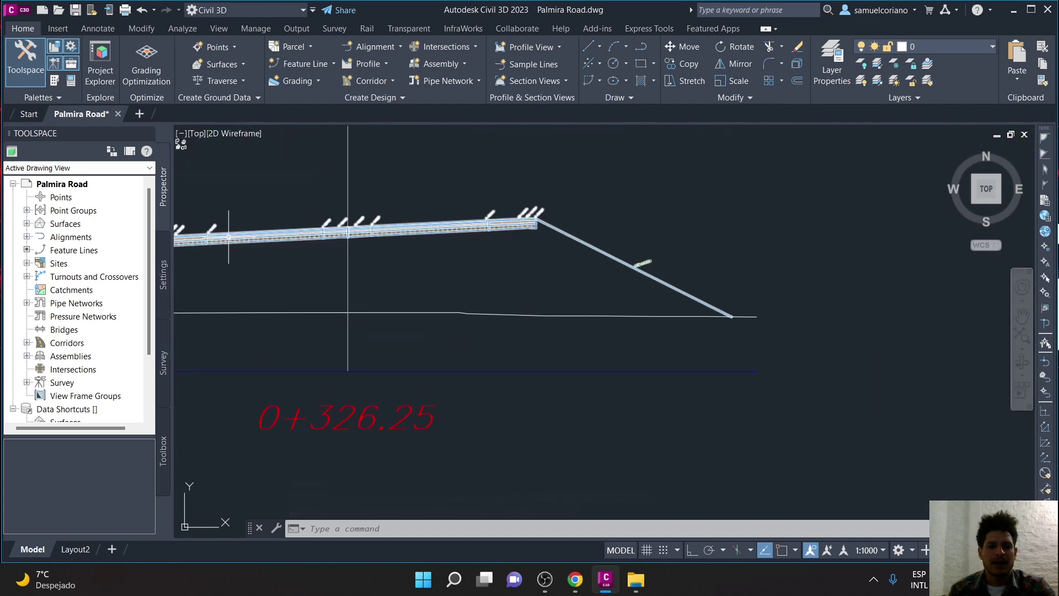
{"action": "scroll", "coordinate": [386, 226], "scroll_direction": "down", "scroll_amount": 4}
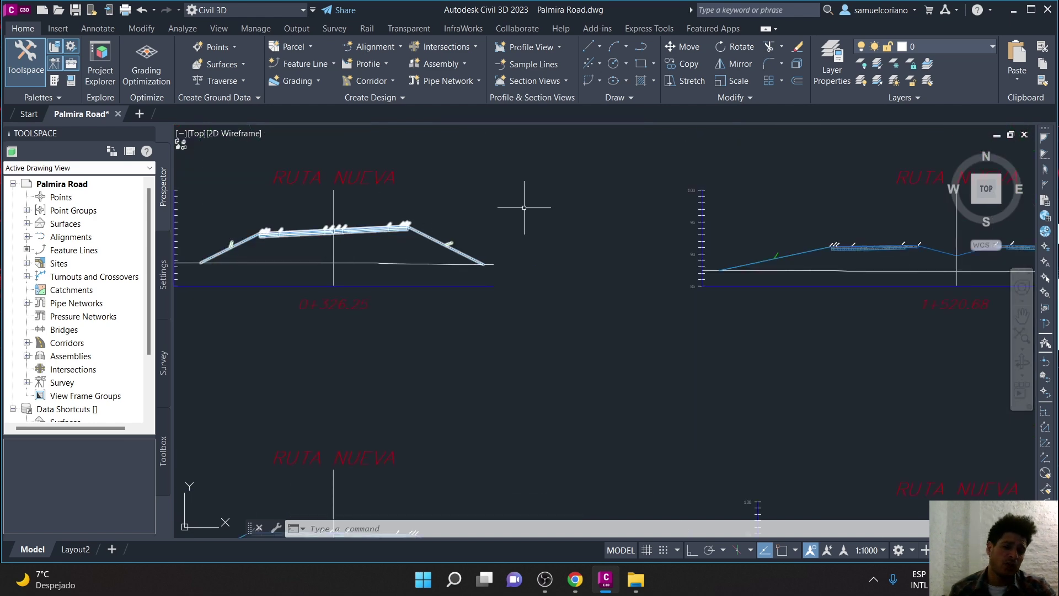
{"action": "scroll", "coordinate": [725, 158], "scroll_direction": "down", "scroll_amount": 2}
{"action": "scroll", "coordinate": [694, 231], "scroll_direction": "up", "scroll_amount": 2}
{"action": "scroll", "coordinate": [681, 224], "scroll_direction": "up", "scroll_amount": 3}
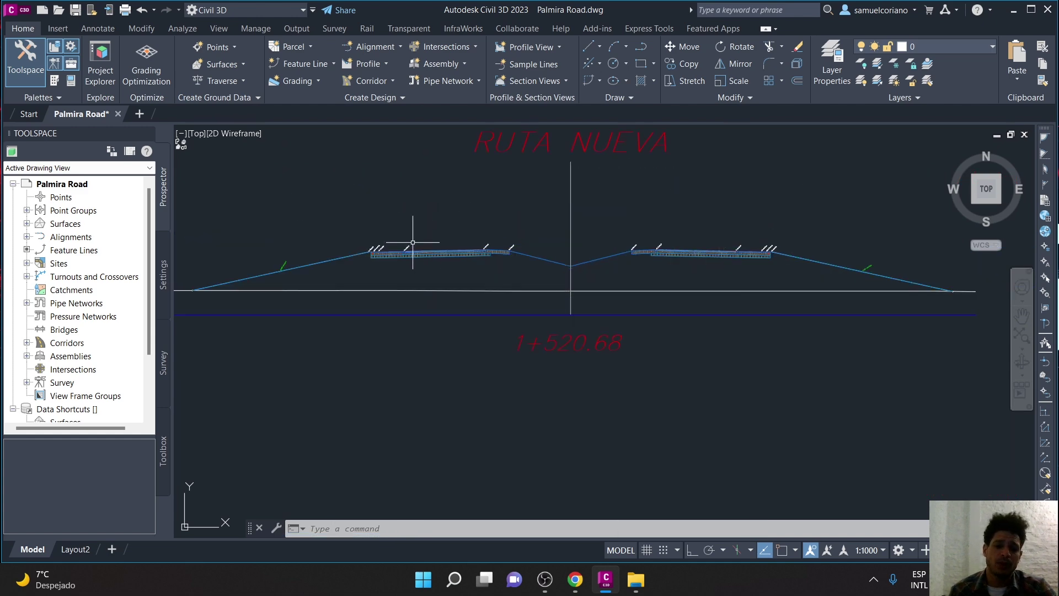
{"action": "scroll", "coordinate": [444, 253], "scroll_direction": "up", "scroll_amount": 3}
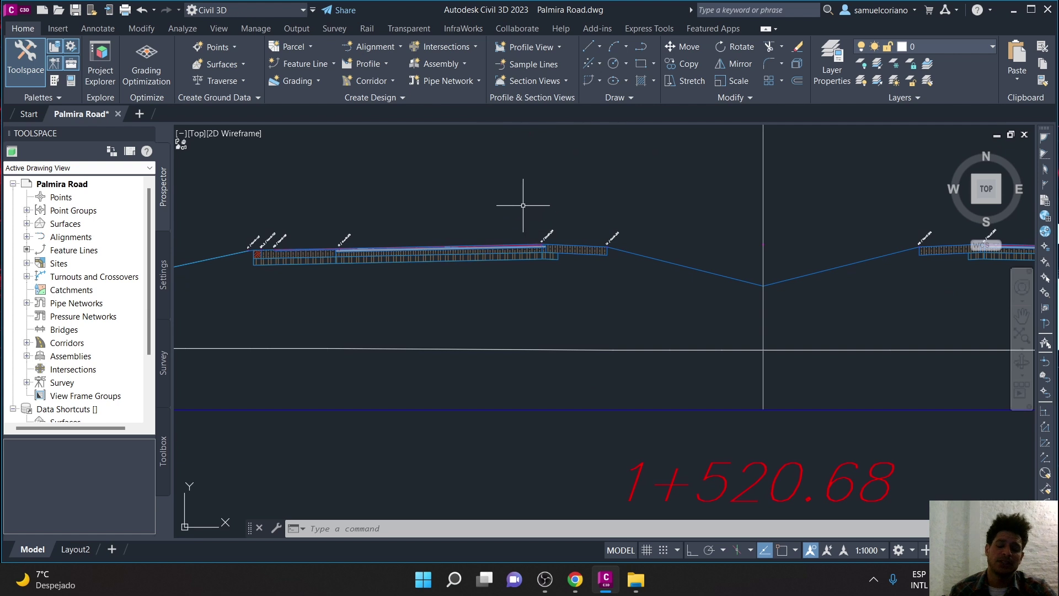
{"action": "scroll", "coordinate": [495, 226], "scroll_direction": "down", "scroll_amount": 3}
{"action": "scroll", "coordinate": [495, 240], "scroll_direction": "down", "scroll_amount": 2}
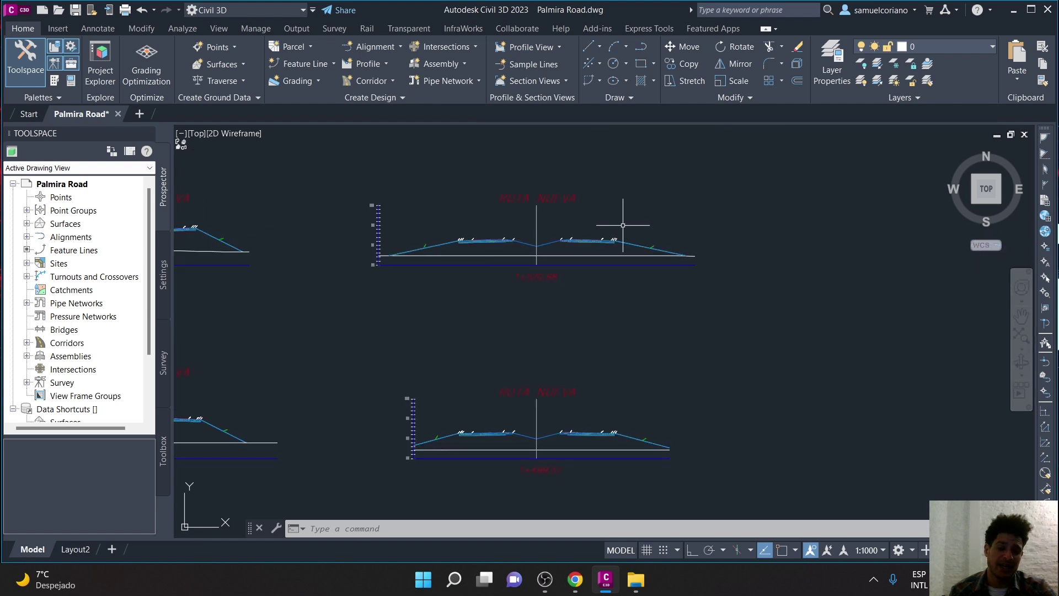
{"action": "middle_click_drag", "start_coordinate": [387, 329], "coordinate": [552, 268]}
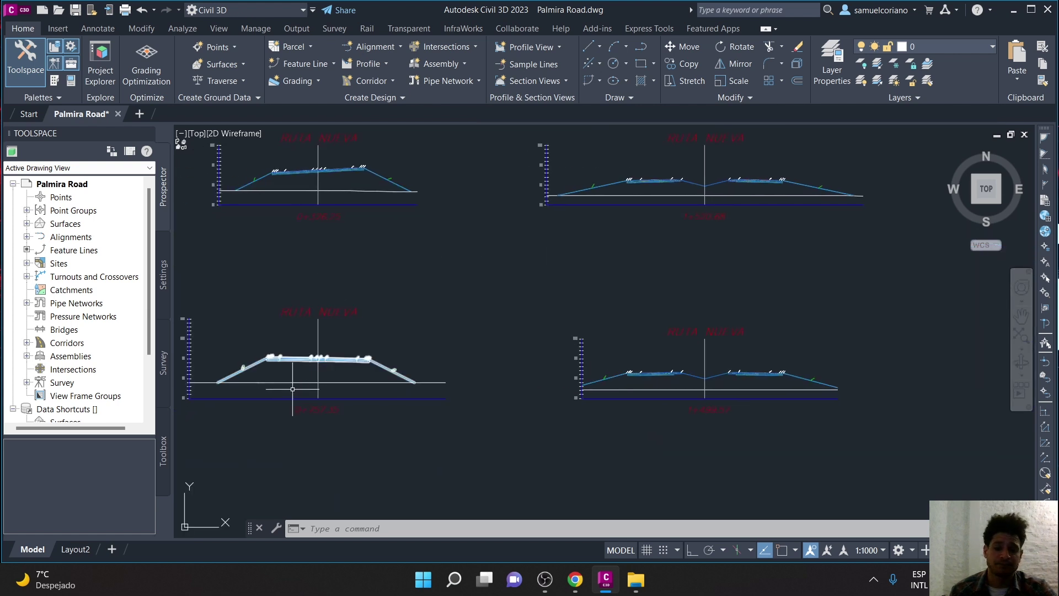
{"action": "scroll", "coordinate": [670, 374], "scroll_direction": "down", "scroll_amount": 2}
{"action": "scroll", "coordinate": [497, 331], "scroll_direction": "down", "scroll_amount": 3}
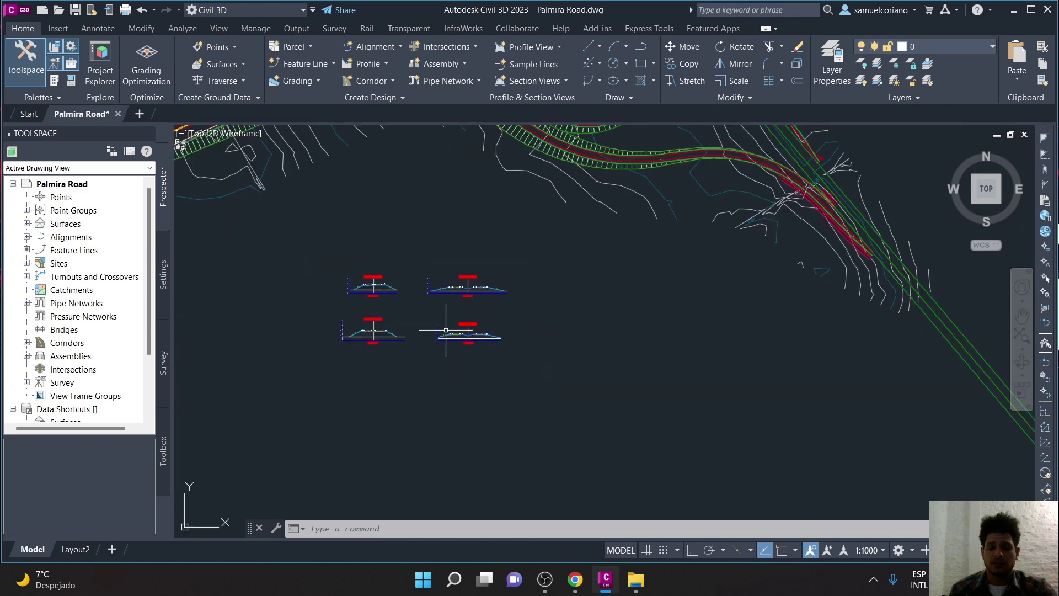
- Zoom and pan to the interchange's main road, then select its corridor
{"action": "scroll", "coordinate": [585, 266], "scroll_direction": "down", "scroll_amount": 3}
{"action": "scroll", "coordinate": [584, 266], "scroll_direction": "down", "scroll_amount": 3}
{"action": "scroll", "coordinate": [681, 355], "scroll_direction": "down", "scroll_amount": 2}
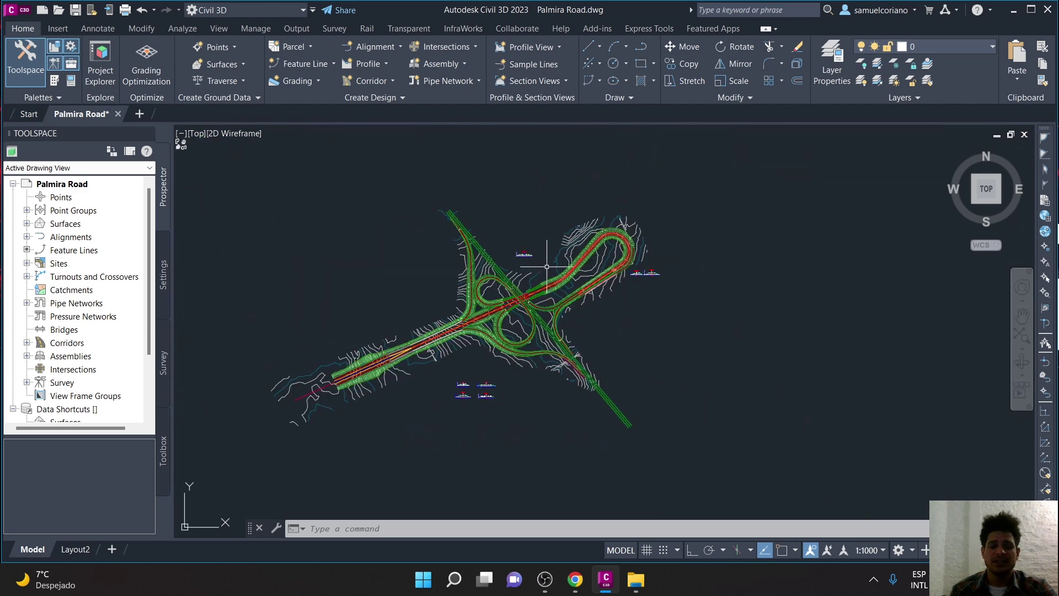
{"action": "scroll", "coordinate": [643, 238], "scroll_direction": "up", "scroll_amount": 3}
{"action": "scroll", "coordinate": [642, 239], "scroll_direction": "up", "scroll_amount": 4}
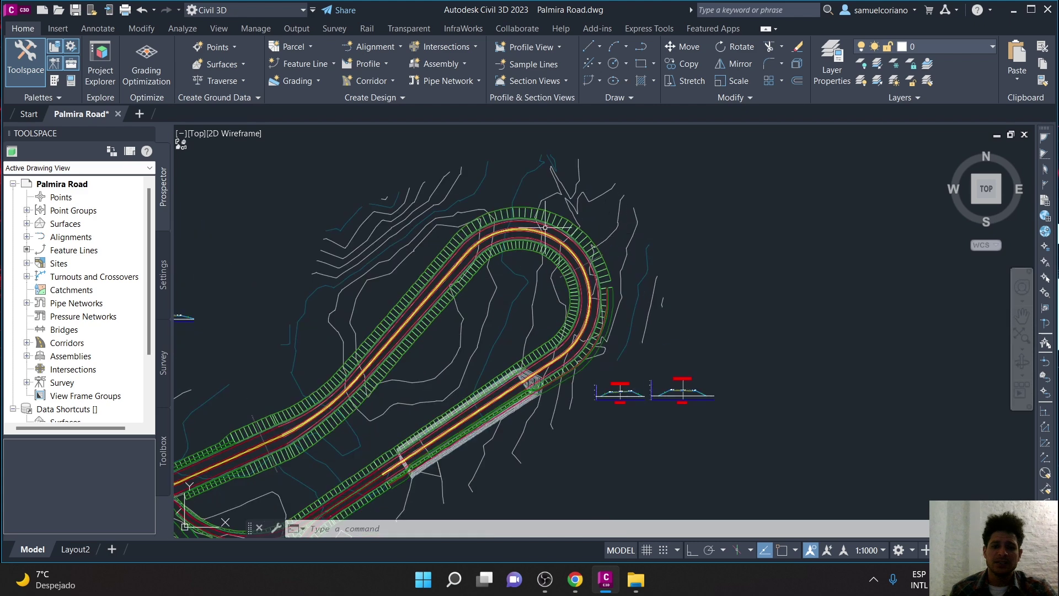
{"action": "middle_click_drag", "start_coordinate": [426, 364], "coordinate": [678, 235]}
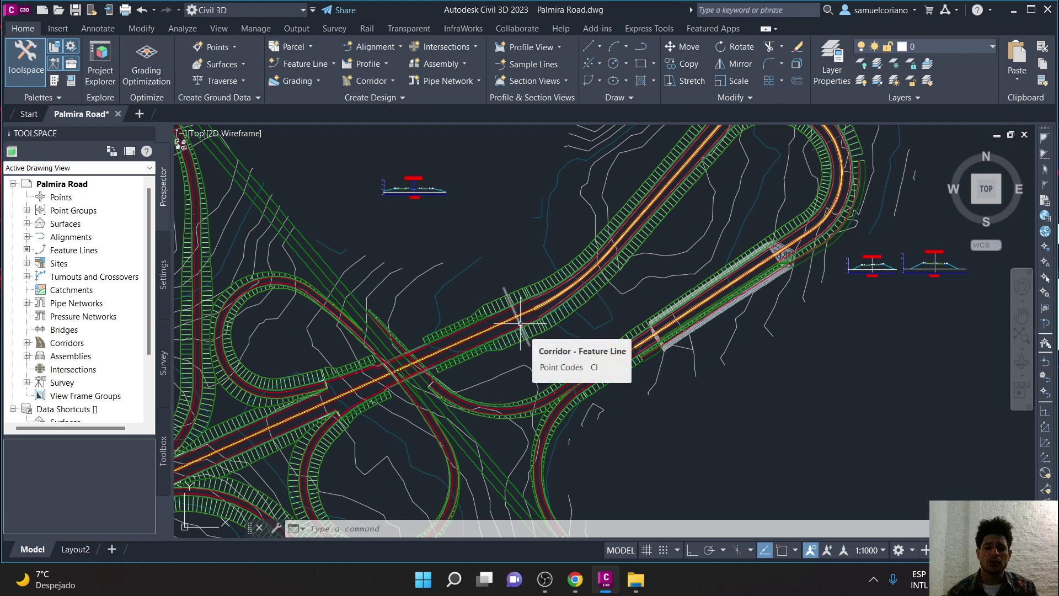
{"action": "left_click", "coordinate": [516, 312]}
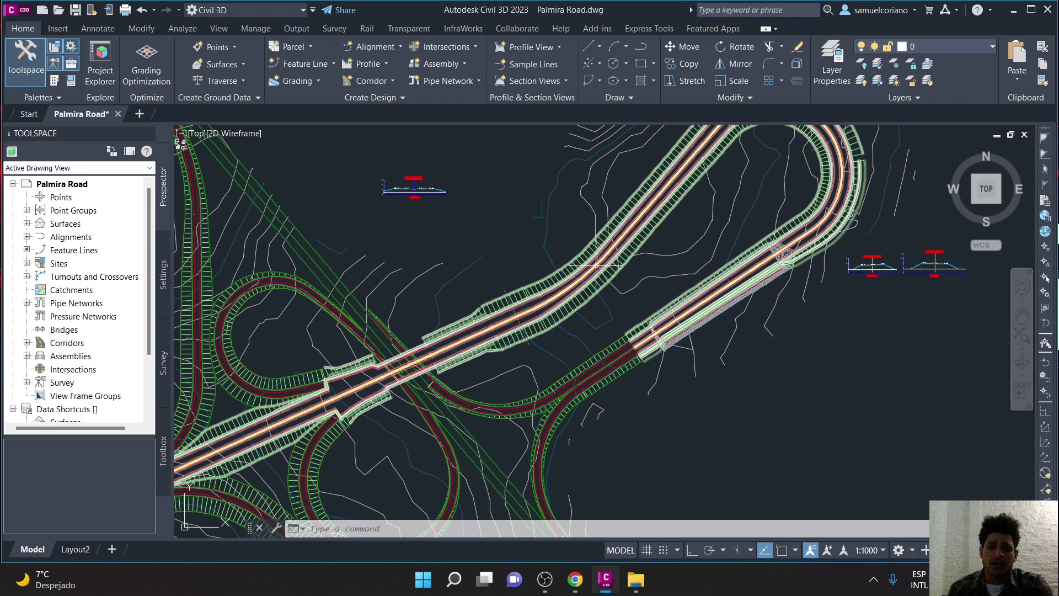
{"action": "scroll", "coordinate": [591, 258], "scroll_direction": "down", "scroll_amount": 5}
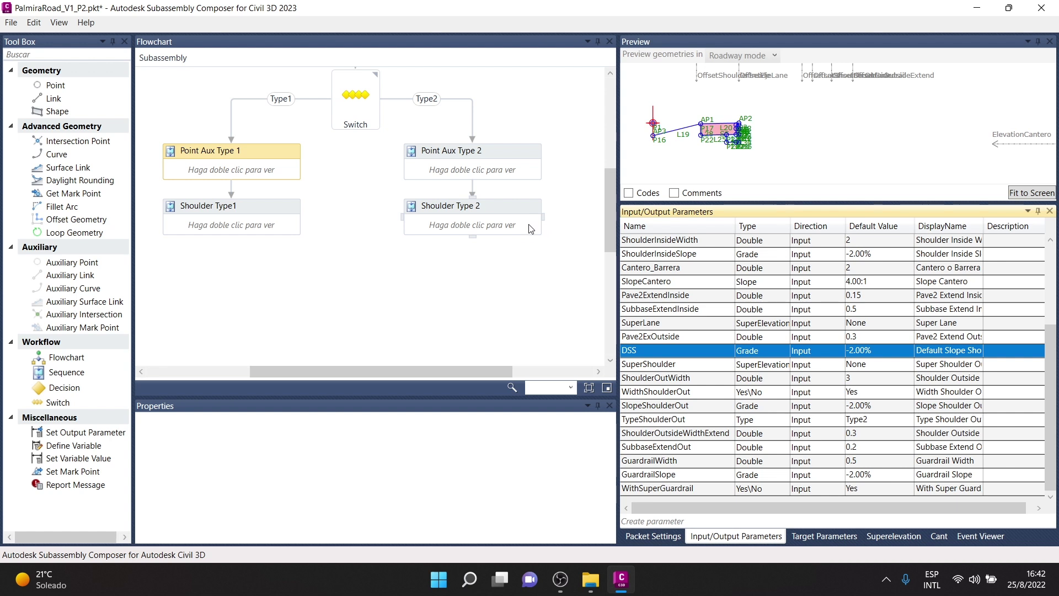
- Inspect the Pave2ExOutside and SuperLane rows in the Input/Output Parameters list
{"action": "left_click", "coordinate": [693, 338]}
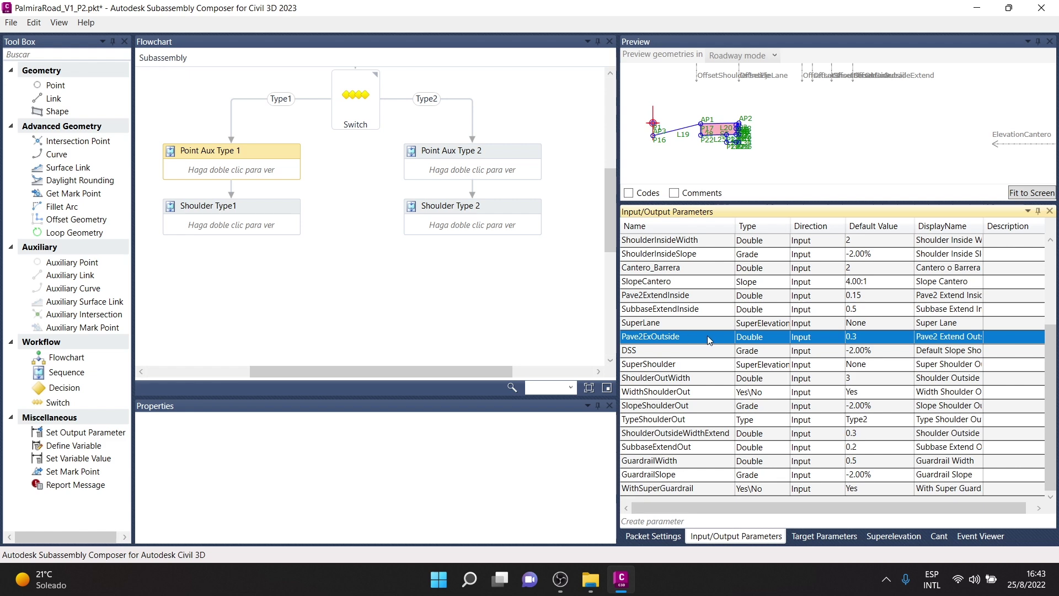
{"action": "left_click", "coordinate": [667, 322]}
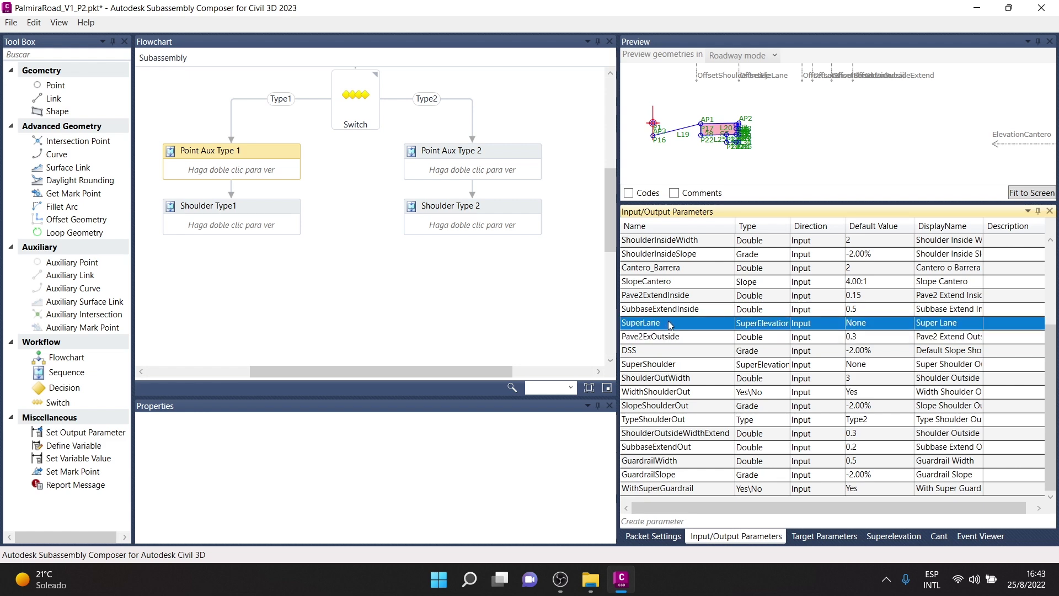
{"action": "scroll", "coordinate": [677, 327], "scroll_direction": "up", "scroll_amount": 2}
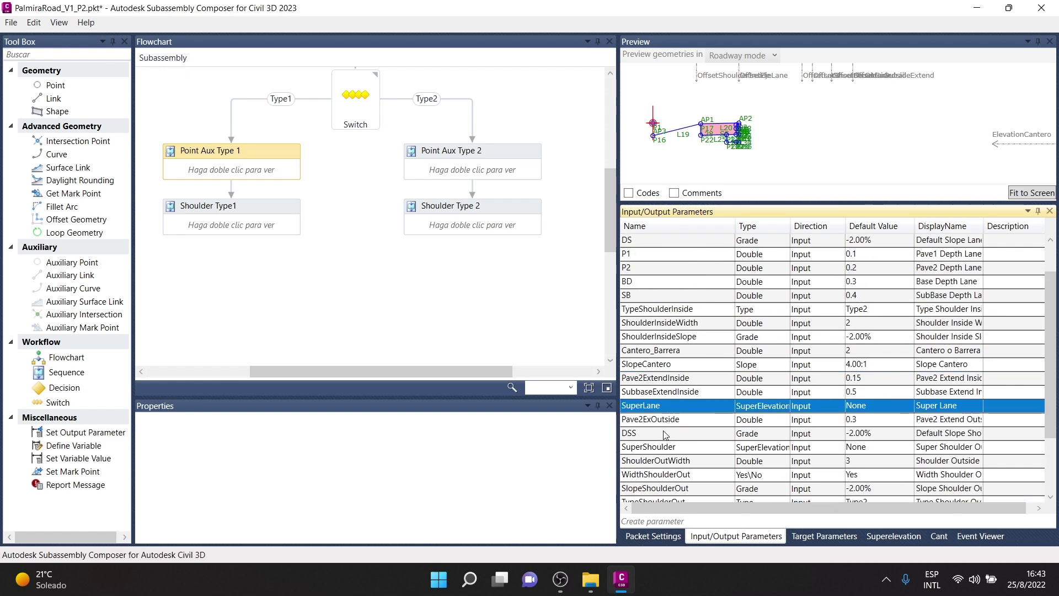
{"action": "left_click", "coordinate": [703, 422]}
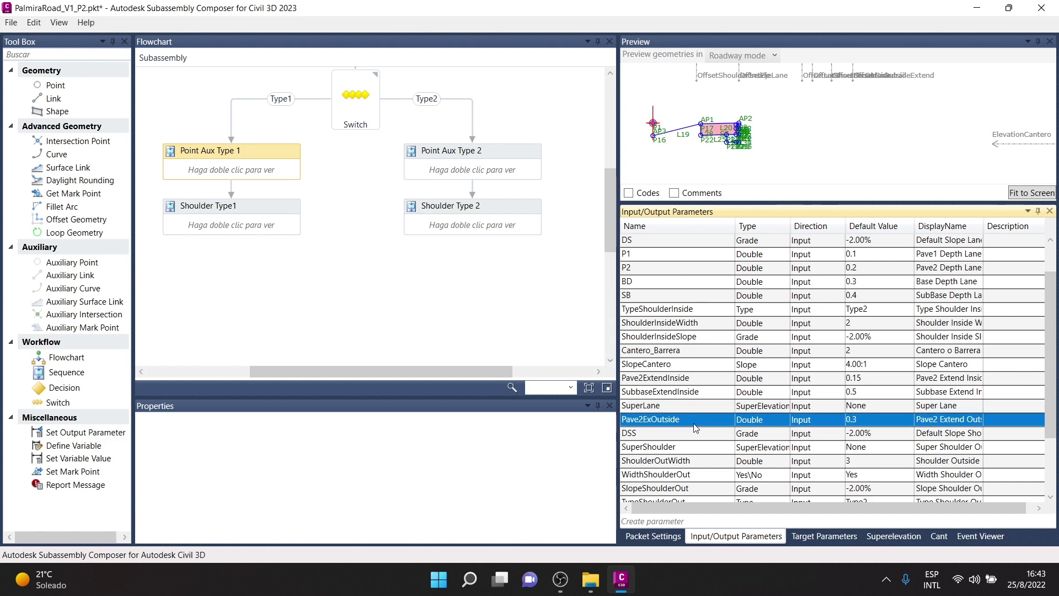
- Rename the subassembly to PalmaRoad_V1_P2 in Packet Settings and save the package
{"action": "left_click", "coordinate": [828, 539]}
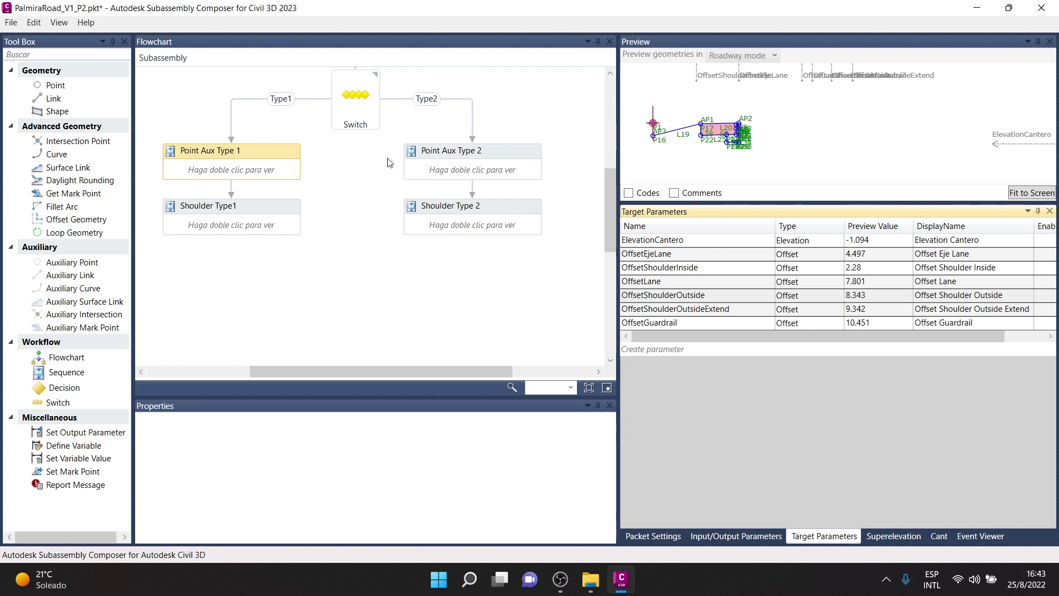
{"action": "left_click", "coordinate": [711, 536]}
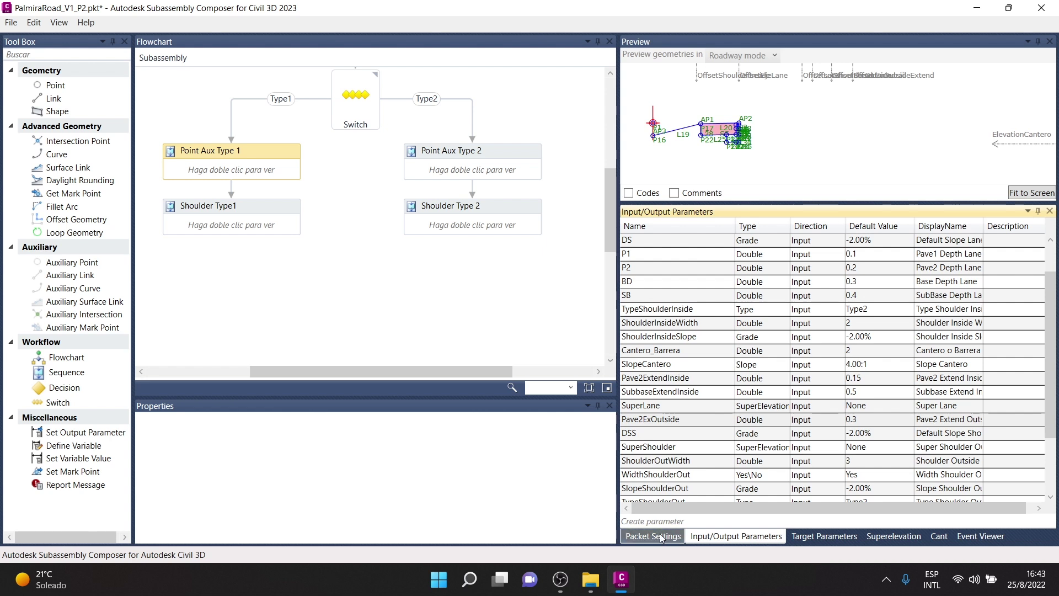
{"action": "left_click", "coordinate": [658, 537]}
{"action": "left_click", "coordinate": [955, 275]}
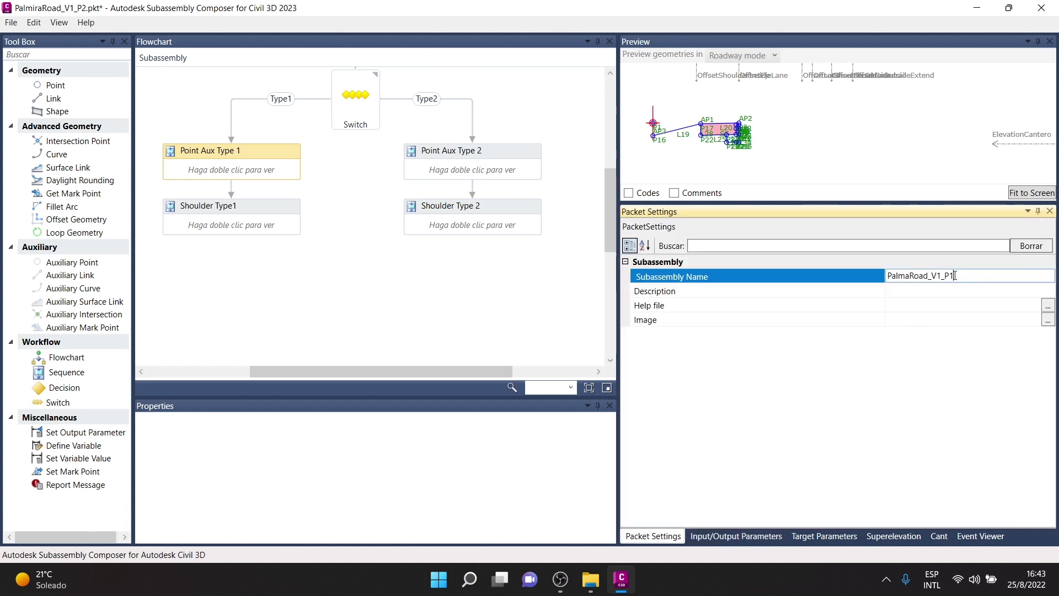
{"action": "type", "text": "2"}
{"action": "left_click", "coordinate": [873, 194]}
{"action": "left_click", "coordinate": [11, 22]}
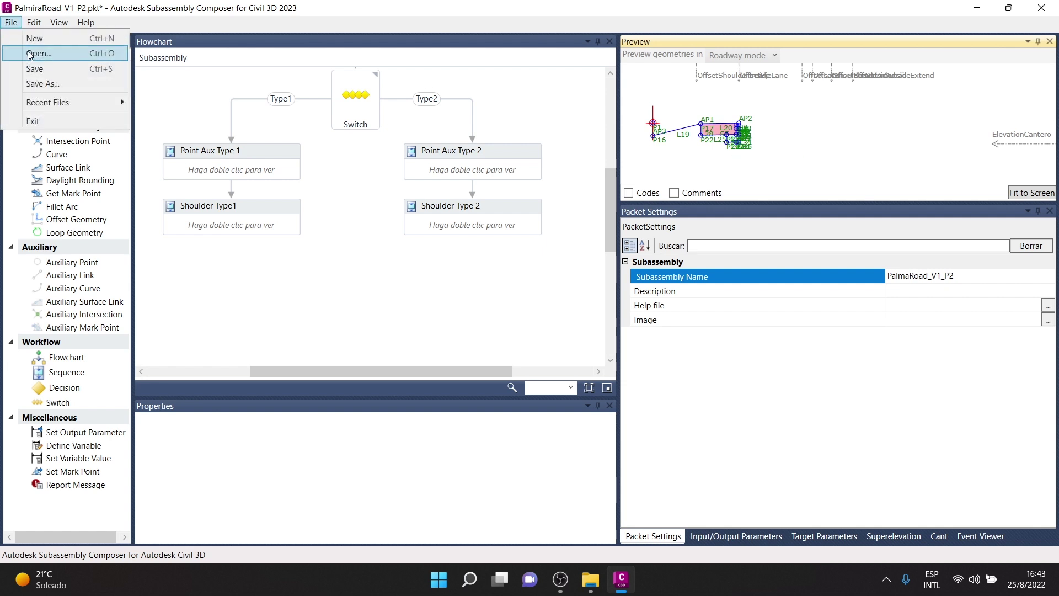
{"action": "left_click", "coordinate": [33, 69]}
- Add a Sequence under the shoulder branches, wire Shoulder Type1 into it, name it Aux Lane, and open it
{"action": "mouse_move", "coordinate": [65, 373]}
{"action": "left_mouse_down"}
{"action": "mouse_move", "coordinate": [292, 345]}
{"action": "mouse_move", "coordinate": [361, 243]}
{"action": "left_mouse_up"}
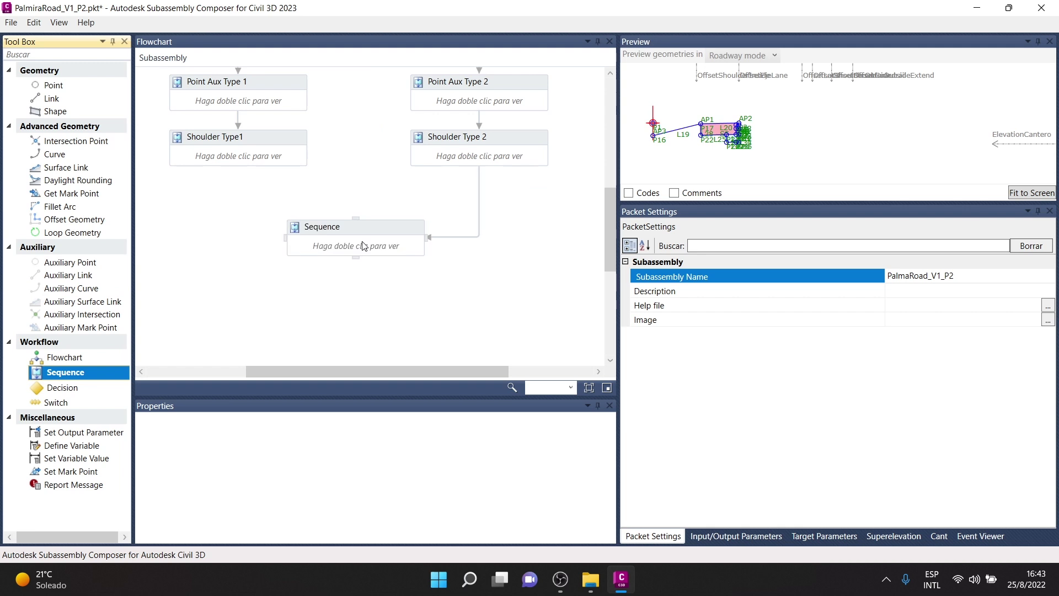
{"action": "left_click_drag", "start_coordinate": [238, 165], "coordinate": [301, 236]}
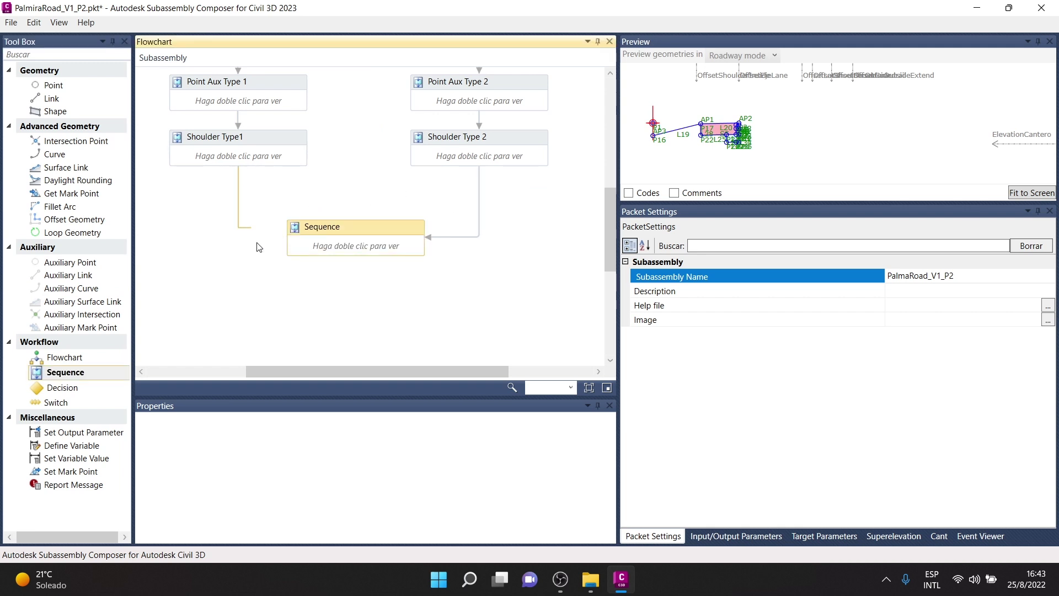
{"action": "scroll", "coordinate": [364, 168], "scroll_direction": "up", "scroll_amount": 3}
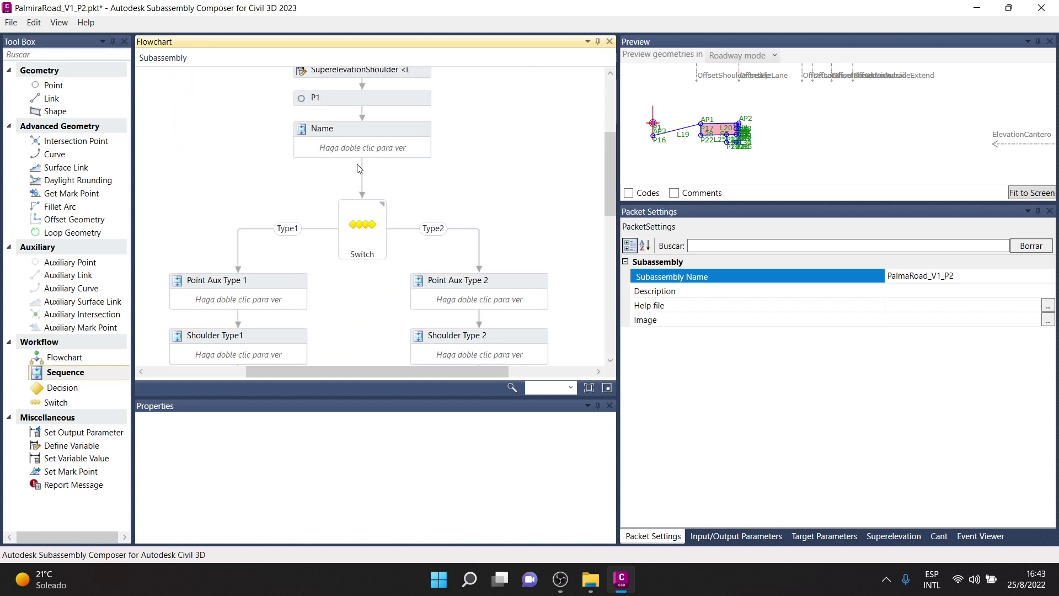
{"action": "scroll", "coordinate": [371, 172], "scroll_direction": "down", "scroll_amount": 3}
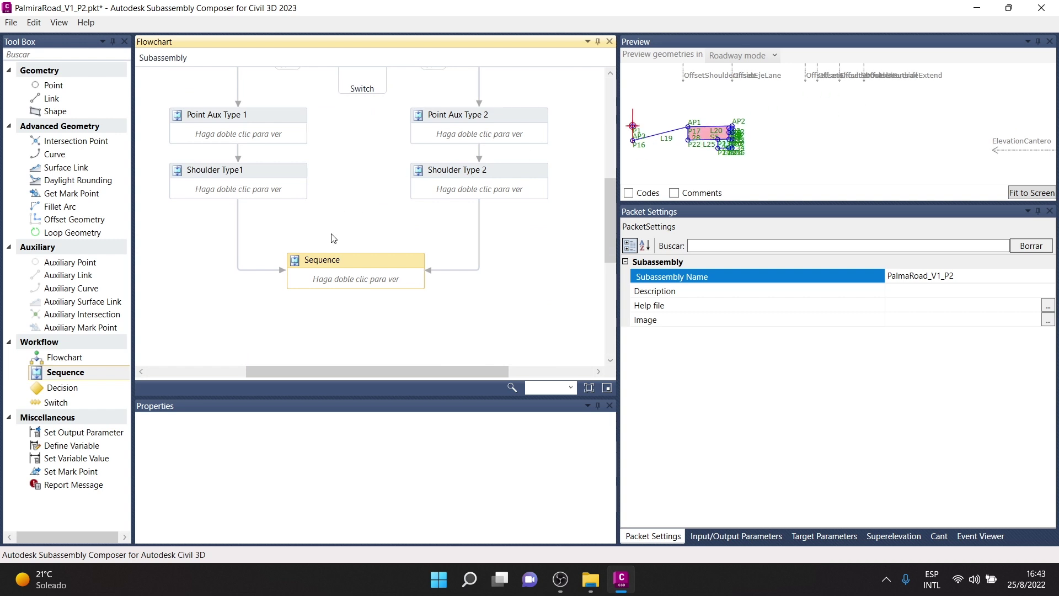
{"action": "double_click", "coordinate": [325, 261]}
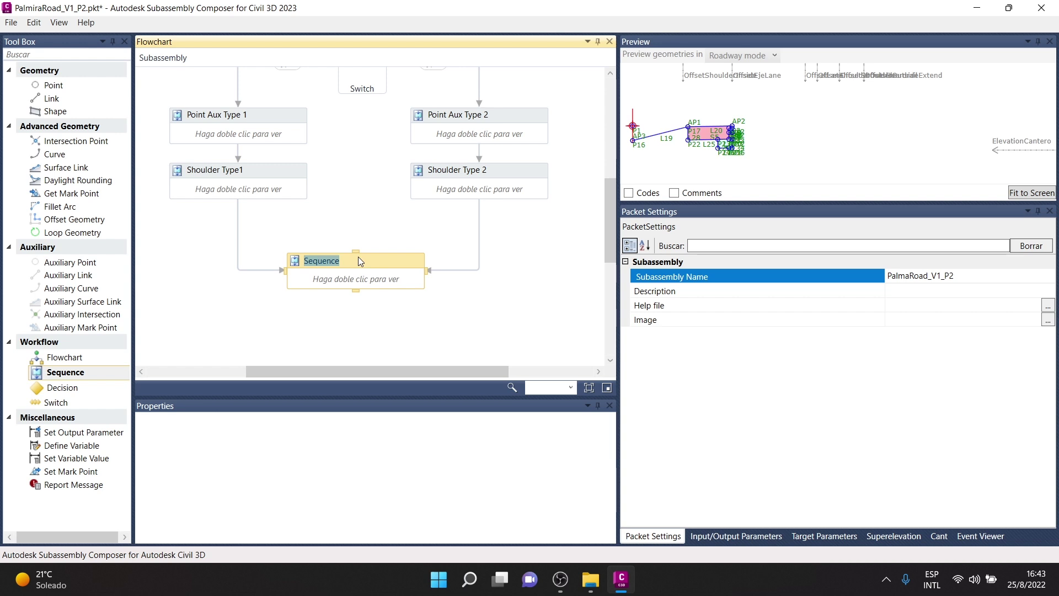
{"action": "type", "text": "Au"}
{"action": "type", "text": "x Lan"}
{"action": "left_click", "coordinate": [448, 315]}
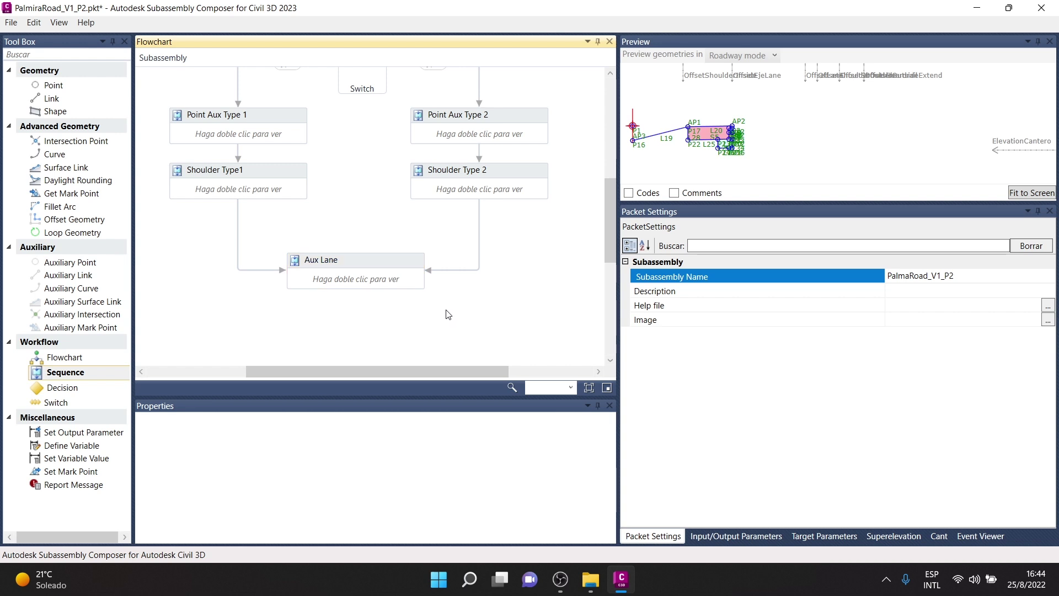
{"action": "double_click", "coordinate": [395, 271]}
- Add auxiliary point AP4 to Aux Lane with Slope and Delta X geometry from AP2
{"action": "left_click_drag", "start_coordinate": [960, 117], "coordinate": [888, 117]}
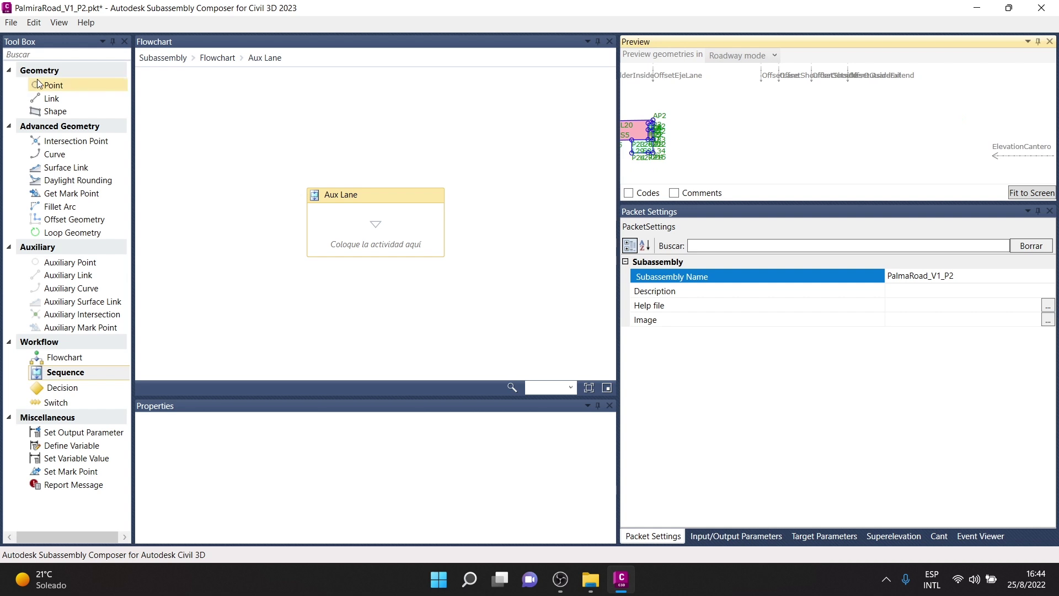
{"action": "left_click_drag", "start_coordinate": [69, 262], "coordinate": [365, 227]}
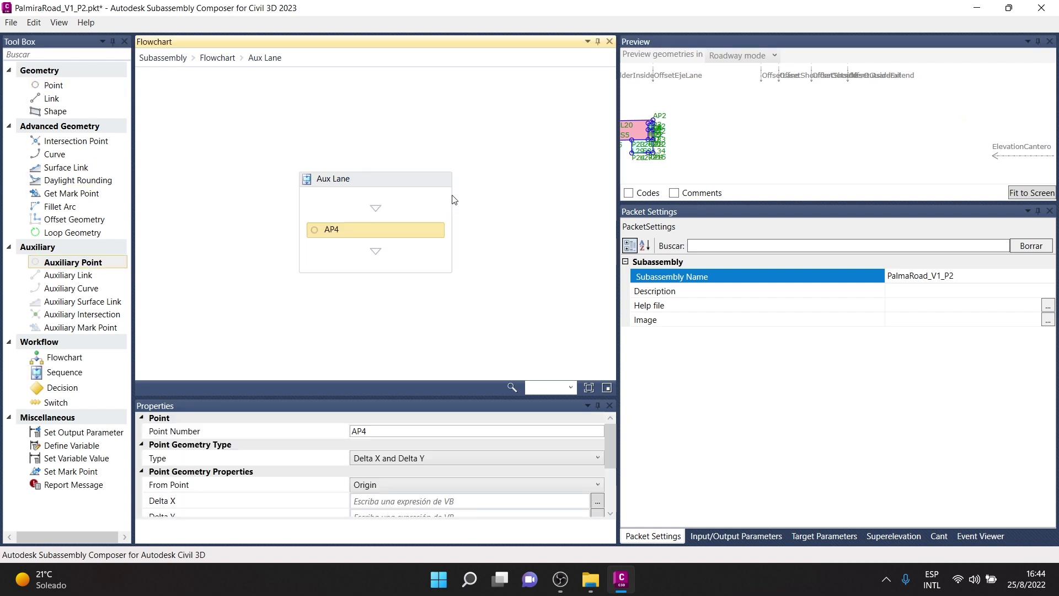
{"action": "left_click", "coordinate": [396, 462]}
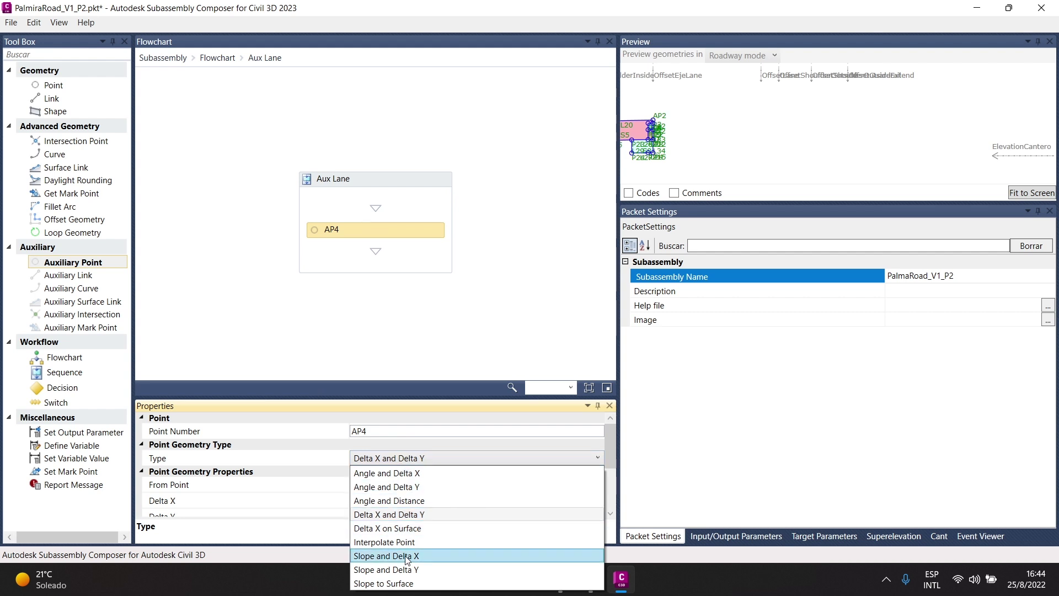
{"action": "left_click", "coordinate": [408, 556]}
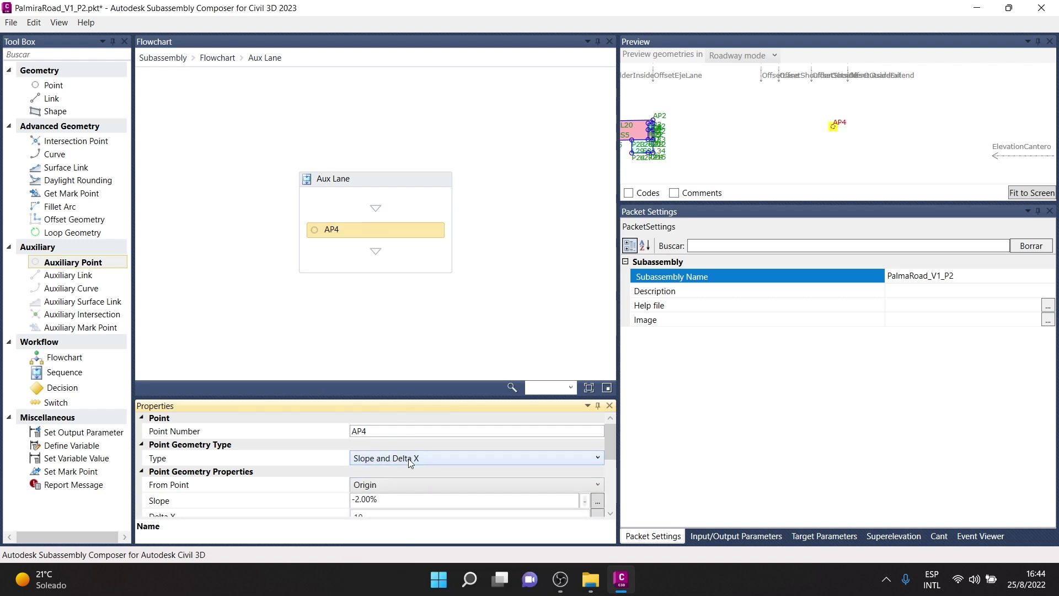
{"action": "left_click", "coordinate": [402, 484]}
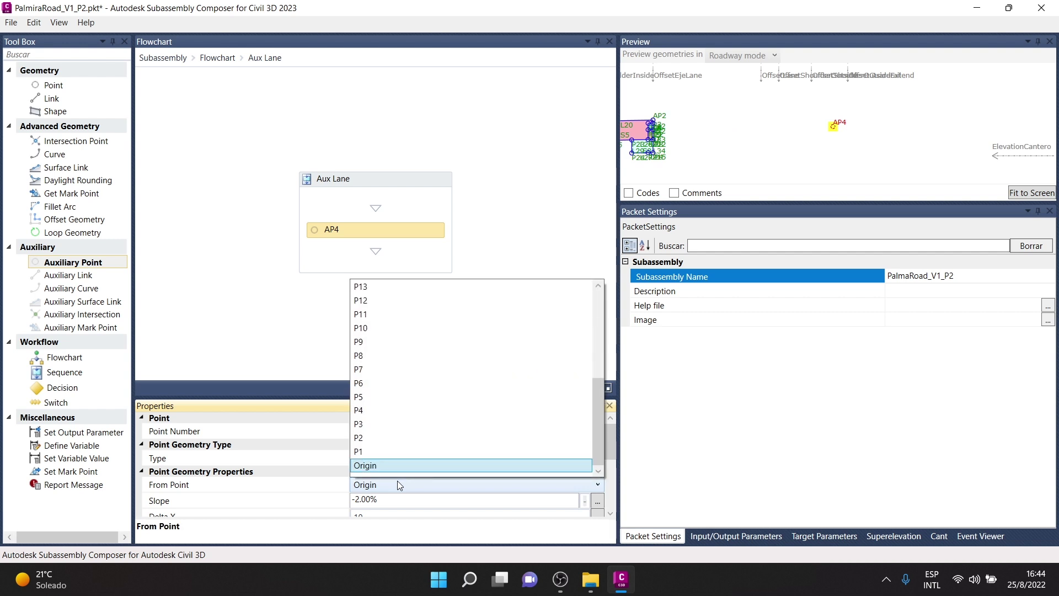
{"action": "scroll", "coordinate": [395, 375], "scroll_direction": "up", "scroll_amount": 3}
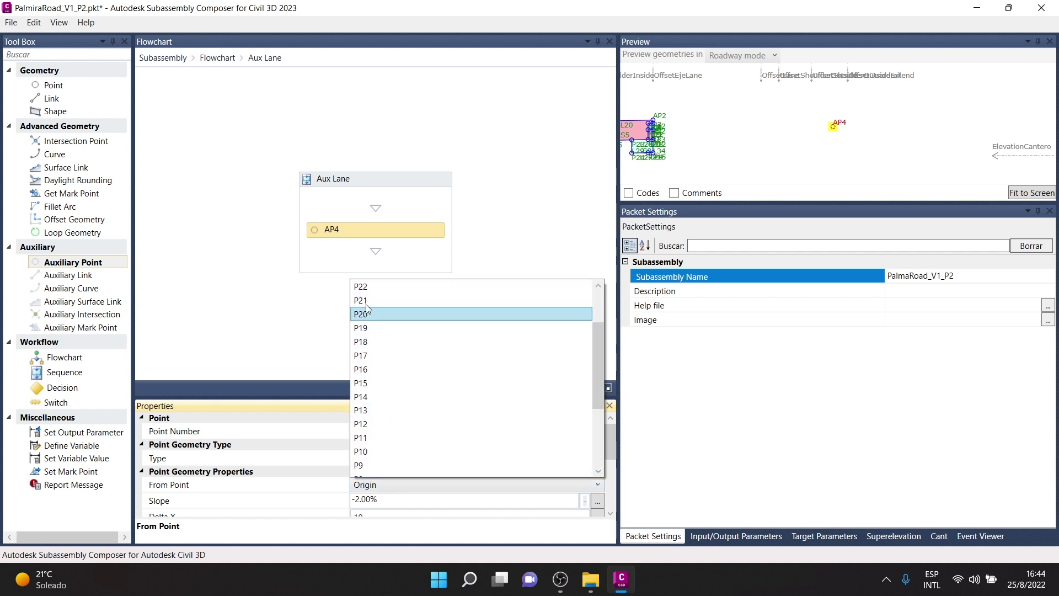
{"action": "scroll", "coordinate": [387, 331], "scroll_direction": "up", "scroll_amount": 1}
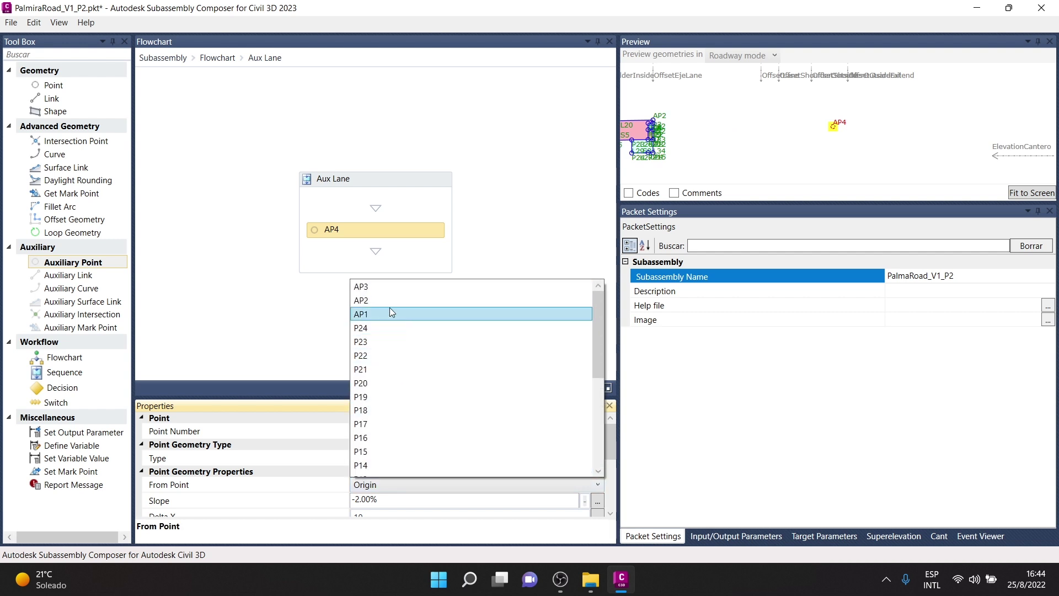
{"action": "left_click", "coordinate": [375, 301]}
- Copy the Superelevationlane variable name from the main flowchart
{"action": "left_click", "coordinate": [473, 210]}
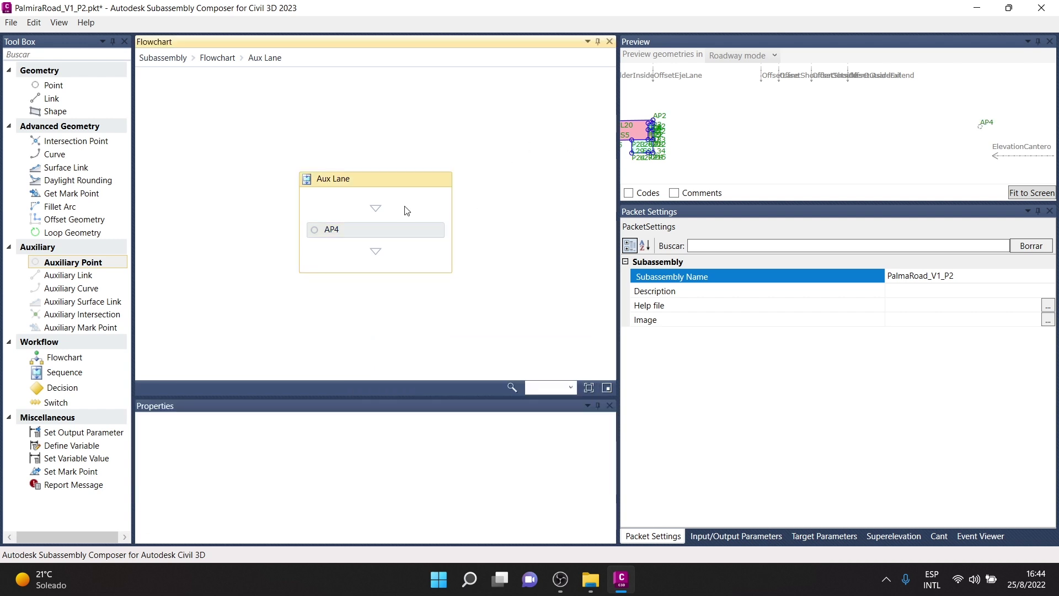
{"action": "left_click", "coordinate": [373, 231]}
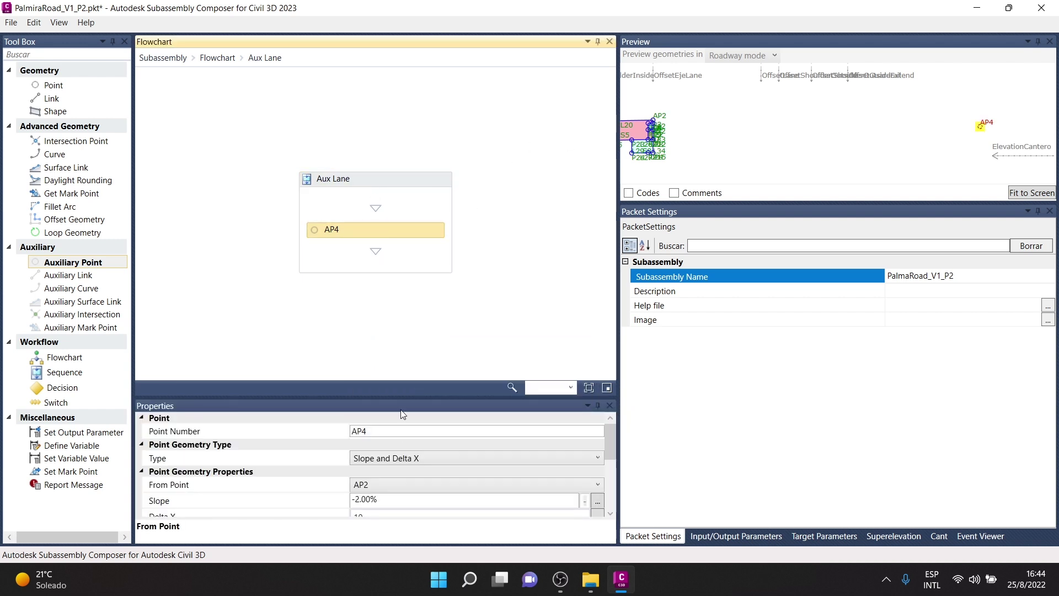
{"action": "scroll", "coordinate": [380, 499], "scroll_direction": "down", "scroll_amount": 1}
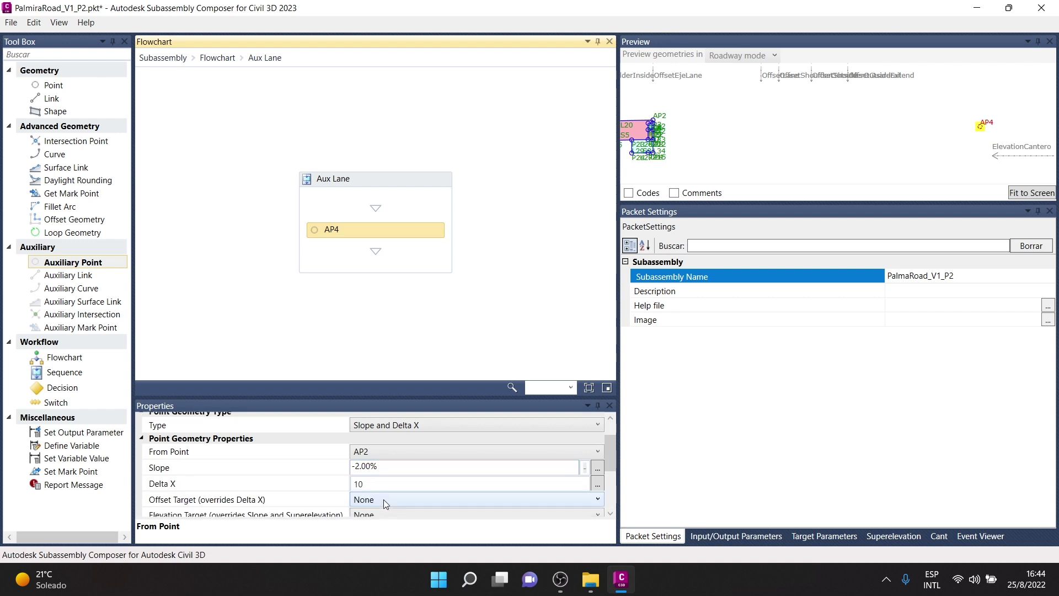
{"action": "left_click", "coordinate": [391, 467]}
{"action": "left_click", "coordinate": [216, 58]}
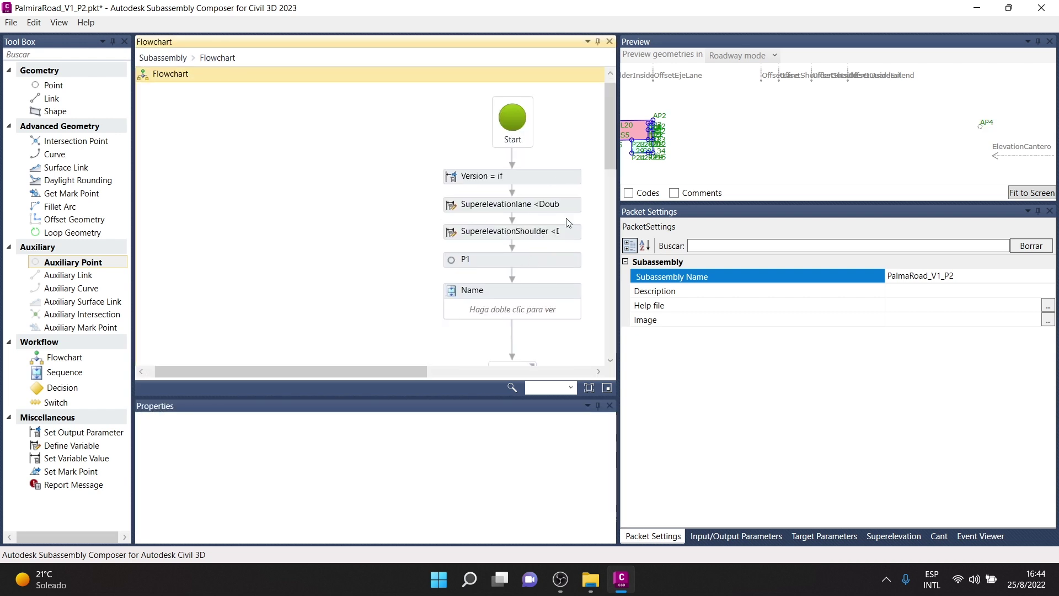
{"action": "left_click", "coordinate": [572, 204]}
{"action": "left_click", "coordinate": [457, 430]}
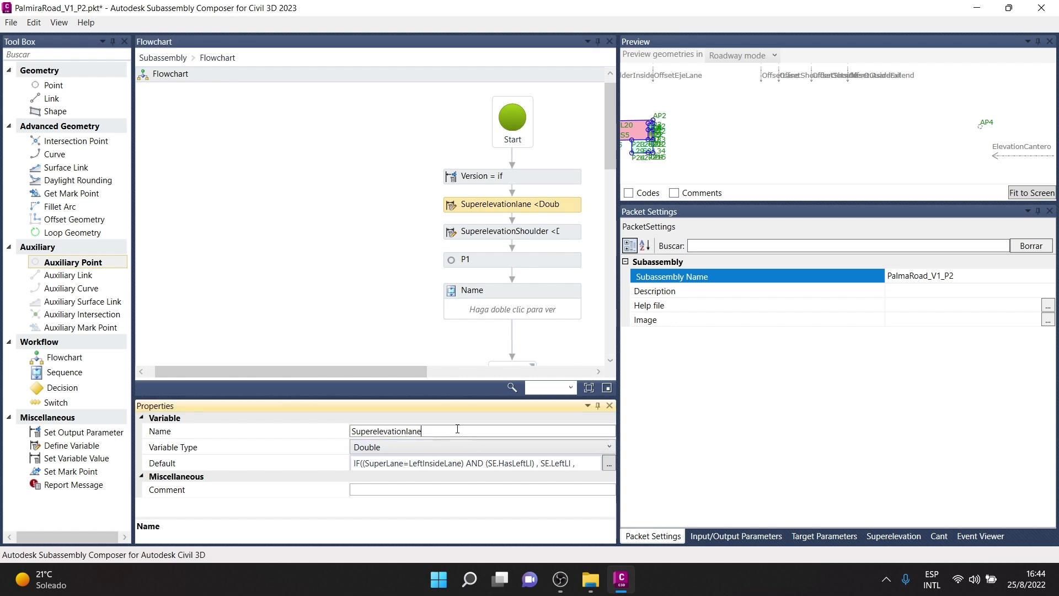
{"action": "left_click_drag", "start_coordinate": [458, 429], "coordinate": [134, 429]}
{"action": "key", "text": "ctrl+c"}
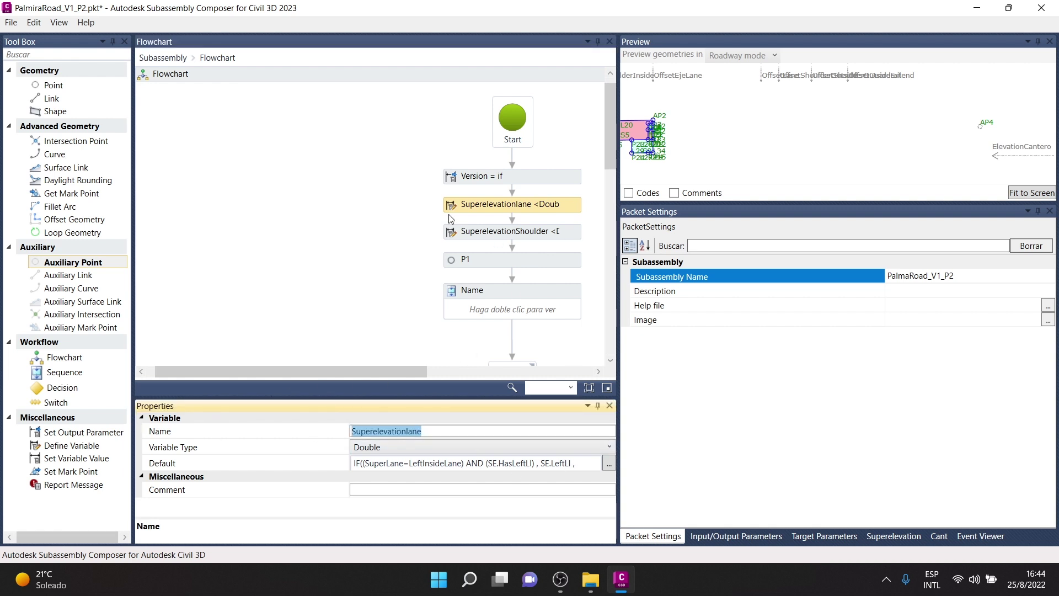
{"action": "left_click", "coordinate": [203, 67]}
- Paste Superelevationlane as AP4's slope and set its Delta X to 10
{"action": "scroll", "coordinate": [308, 106], "scroll_direction": "down", "scroll_amount": 3}
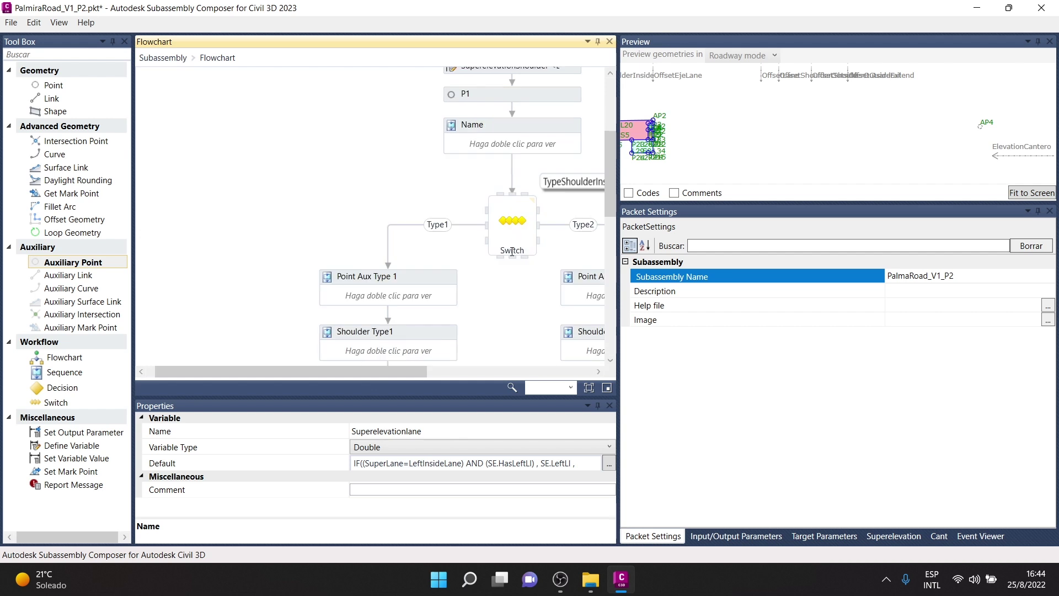
{"action": "scroll", "coordinate": [537, 264], "scroll_direction": "down", "scroll_amount": 3}
{"action": "scroll", "coordinate": [505, 211], "scroll_direction": "down", "scroll_amount": 1}
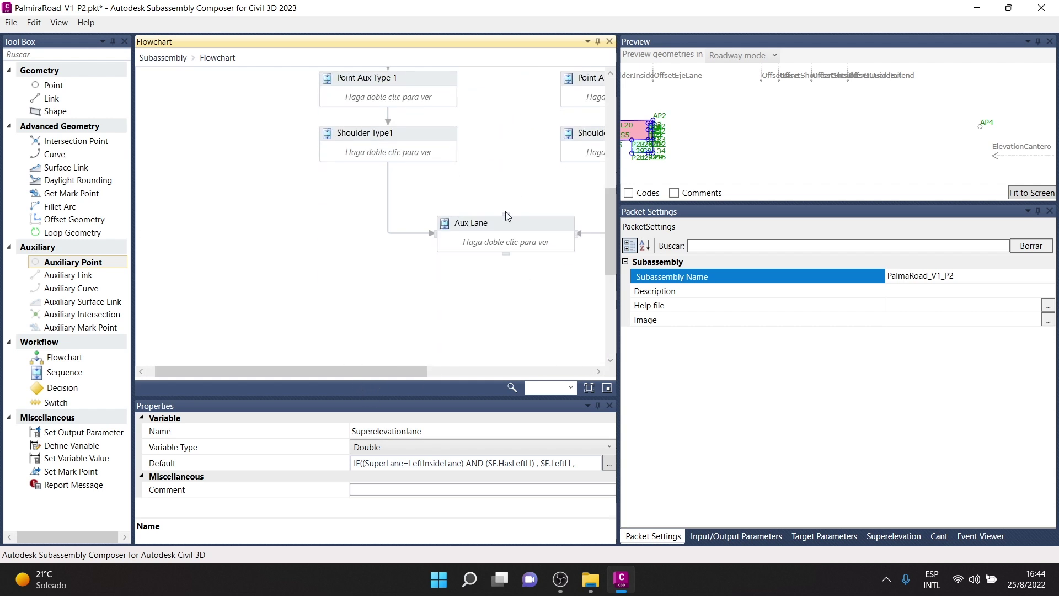
{"action": "double_click", "coordinate": [506, 221]}
{"action": "left_click", "coordinate": [404, 236]}
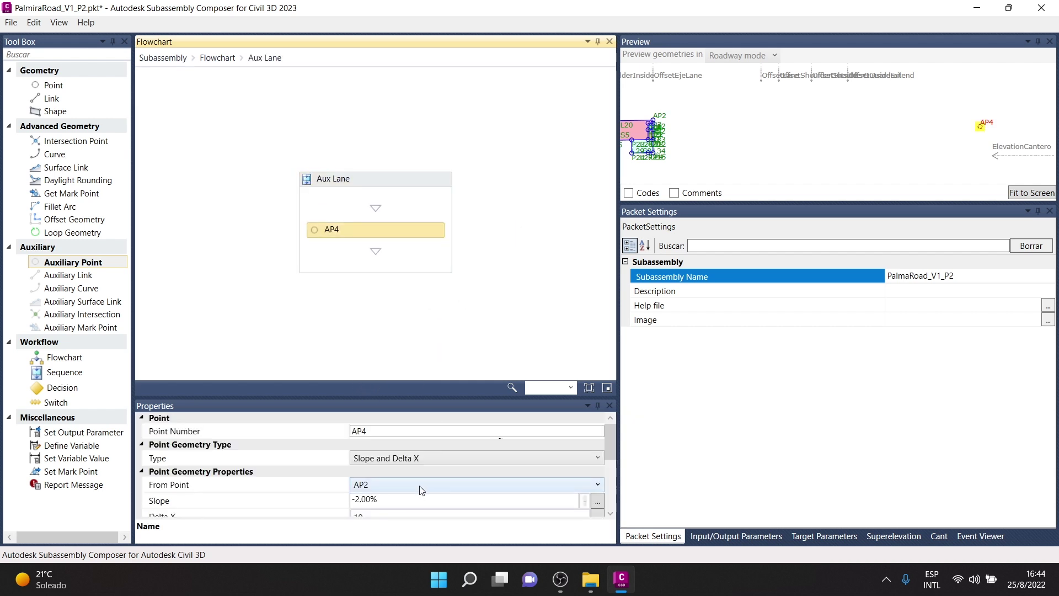
{"action": "scroll", "coordinate": [388, 494], "scroll_direction": "down", "scroll_amount": 1}
{"action": "left_click", "coordinate": [391, 464]}
{"action": "left_click", "coordinate": [175, 468]}
{"action": "key", "text": "ctrl+v"}
{"action": "left_click", "coordinate": [369, 491]}
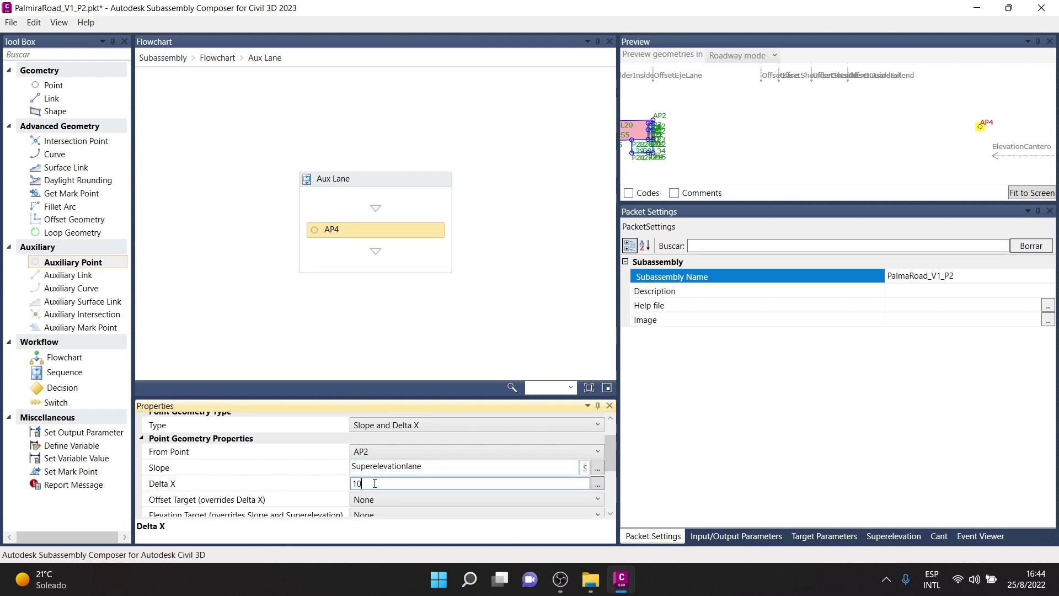
{"action": "left_click", "coordinate": [737, 536]}
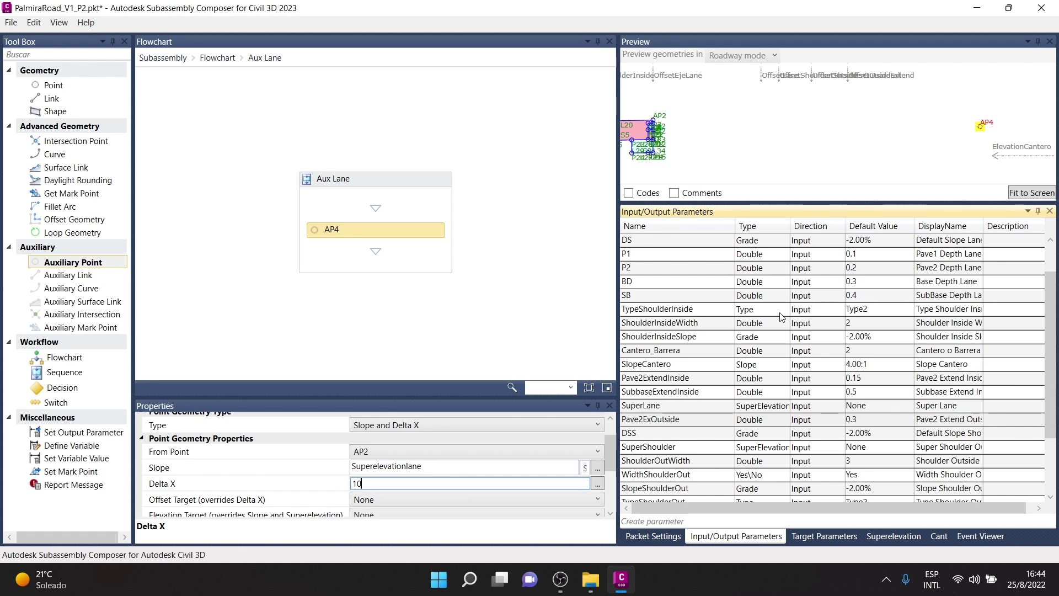
- Try a lane width W of 6, then reset W's default value to 4
{"action": "scroll", "coordinate": [734, 304], "scroll_direction": "up", "scroll_amount": 1}
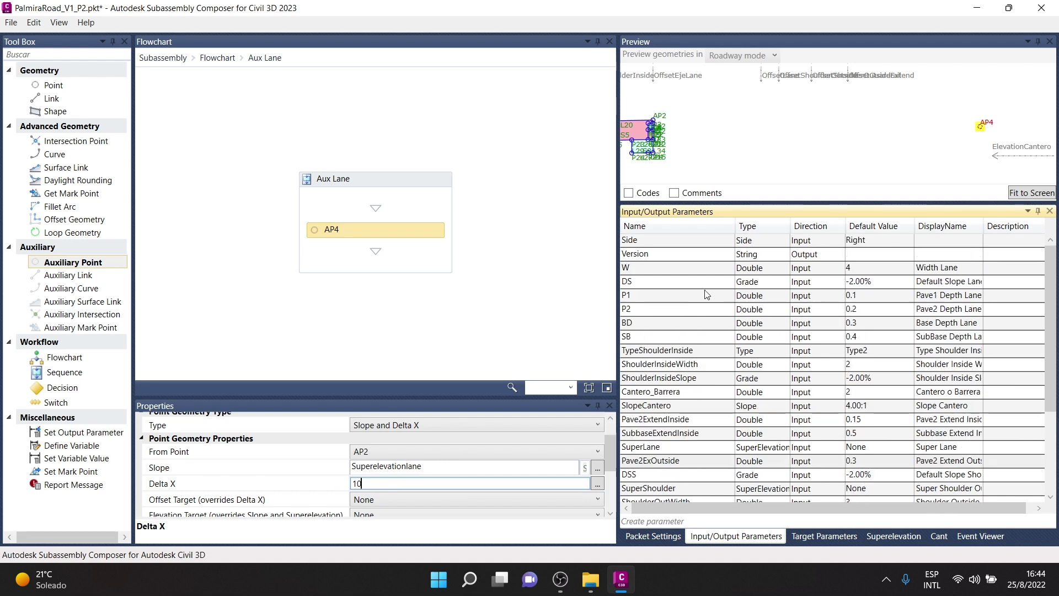
{"action": "left_click", "coordinate": [646, 269]}
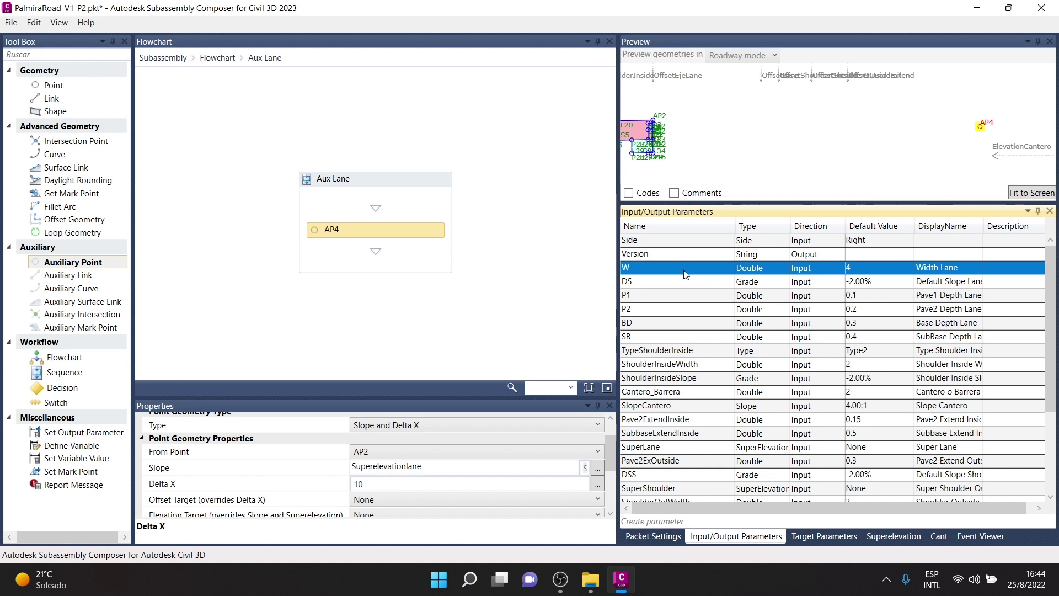
{"action": "double_click", "coordinate": [657, 267]}
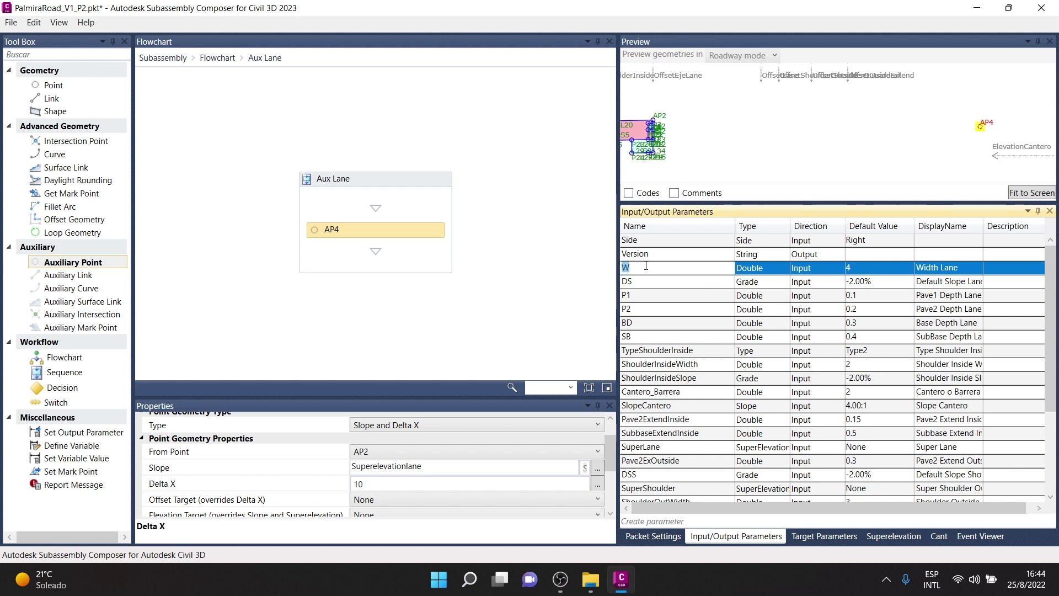
{"action": "left_click", "coordinate": [395, 486]}
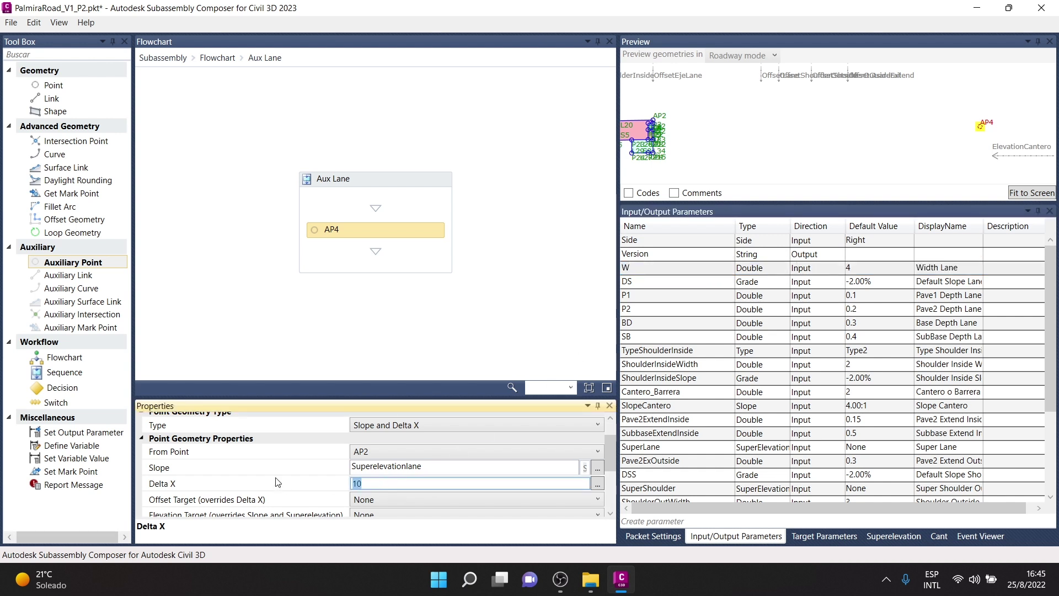
{"action": "type", "text": "W"}
{"action": "left_click", "coordinate": [543, 224]}
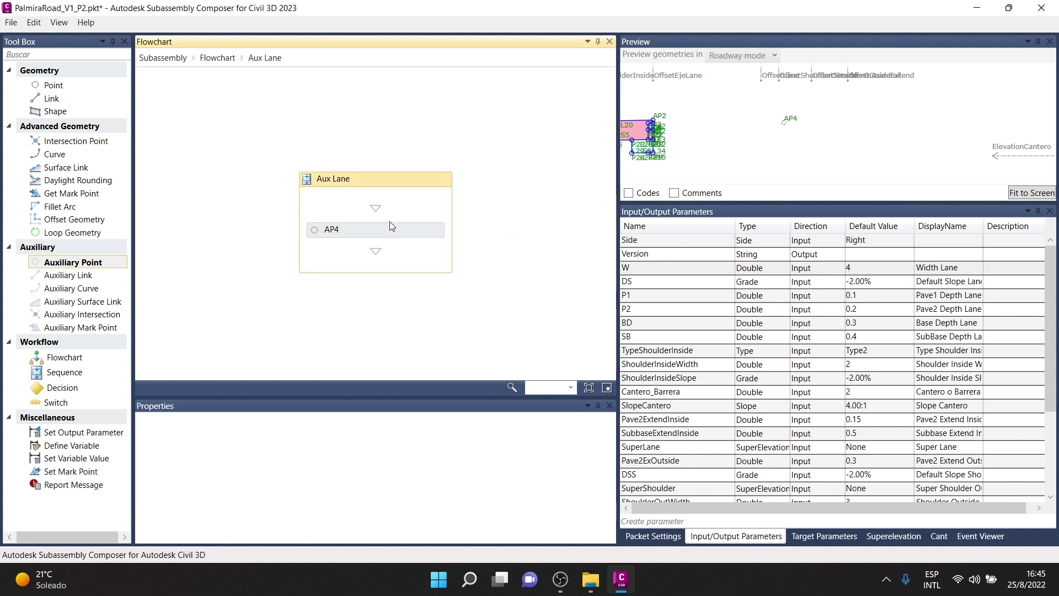
{"action": "left_click", "coordinate": [632, 273]}
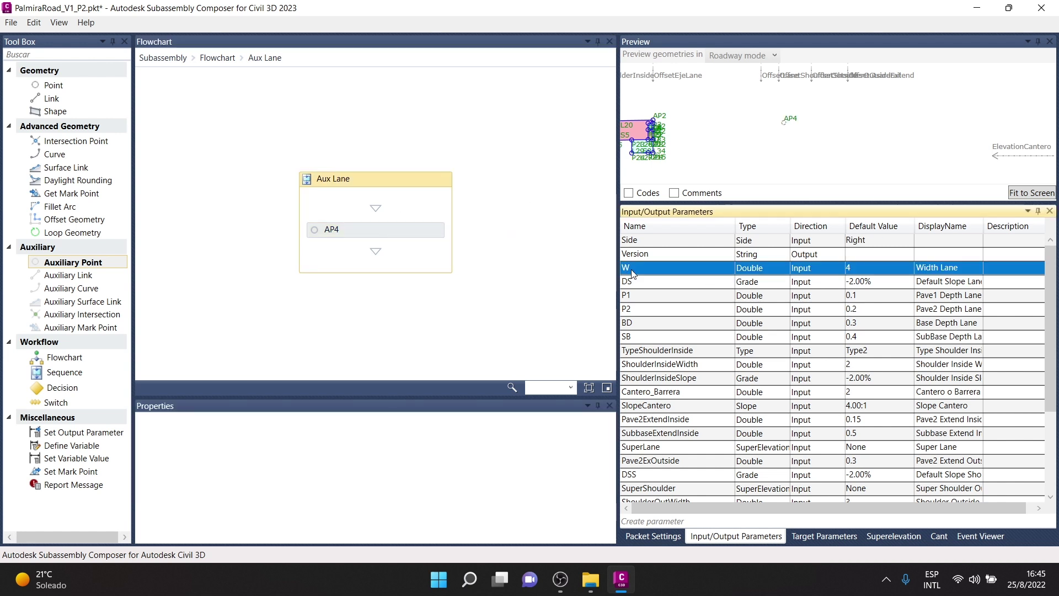
{"action": "left_click", "coordinate": [873, 272]}
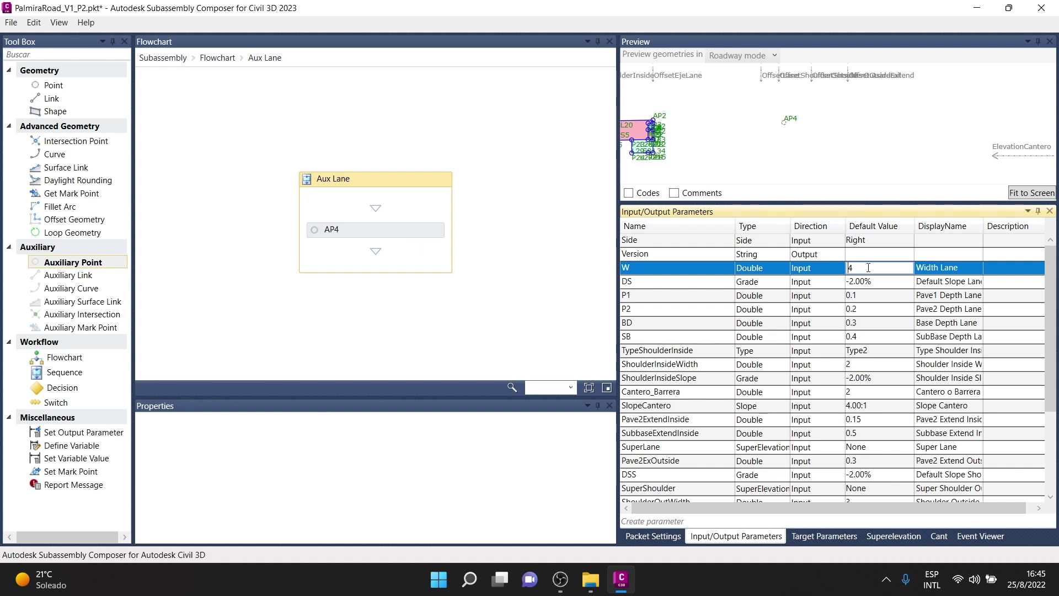
{"action": "type", "text": "6"}
{"action": "key", "text": "Return"}
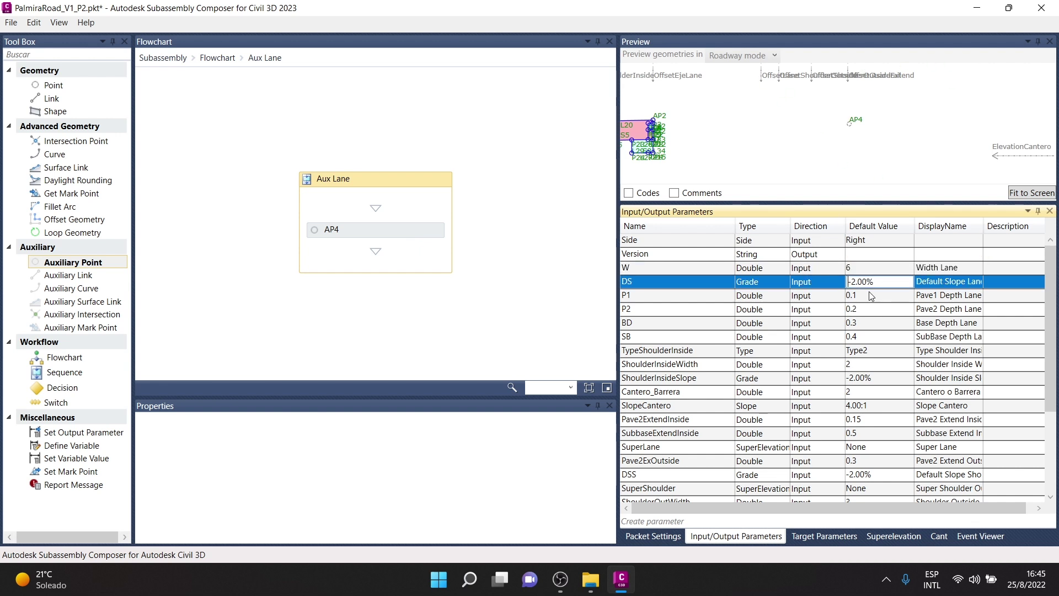
{"action": "left_click", "coordinate": [870, 270]}
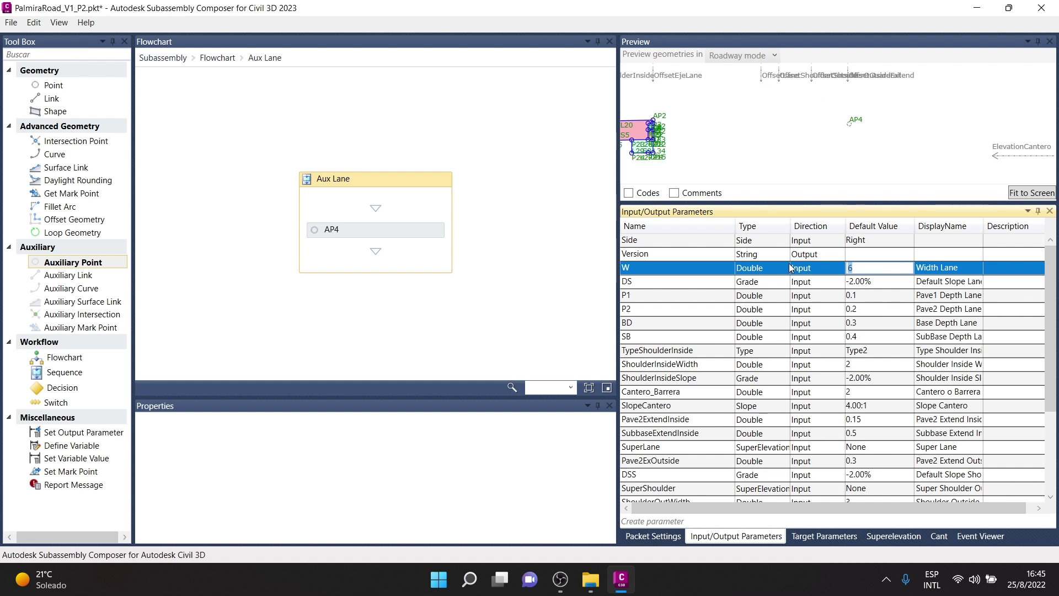
{"action": "type", "text": "4"}
{"action": "key", "text": "Return"}
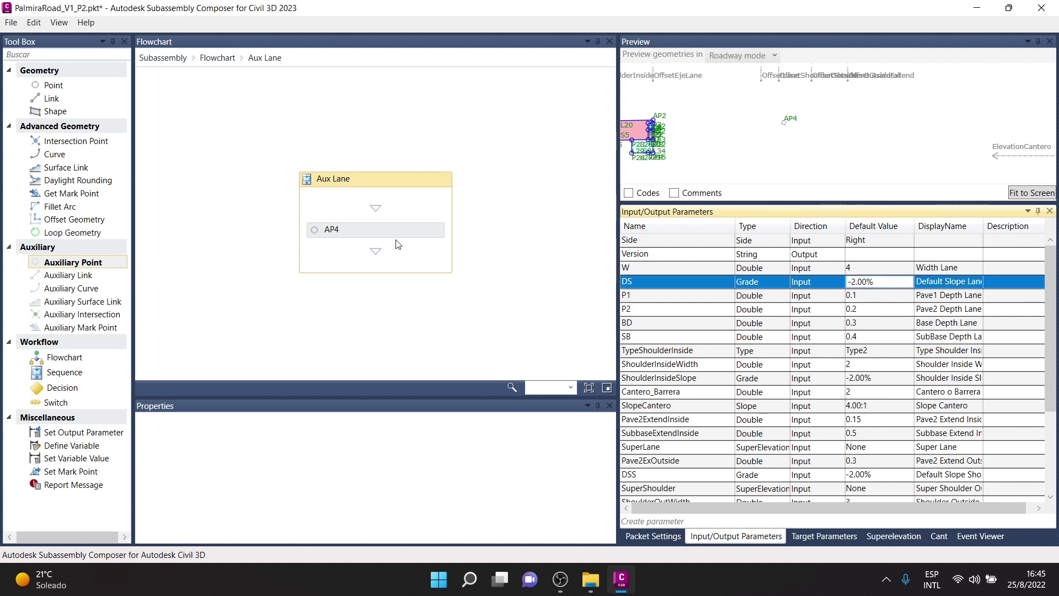
- Set AP4's Offset Target to OffsetLane and show the Target Parameters list
{"action": "left_click", "coordinate": [398, 231]}
{"action": "scroll", "coordinate": [408, 458], "scroll_direction": "down", "scroll_amount": 3}
{"action": "scroll", "coordinate": [386, 455], "scroll_direction": "down", "scroll_amount": 3}
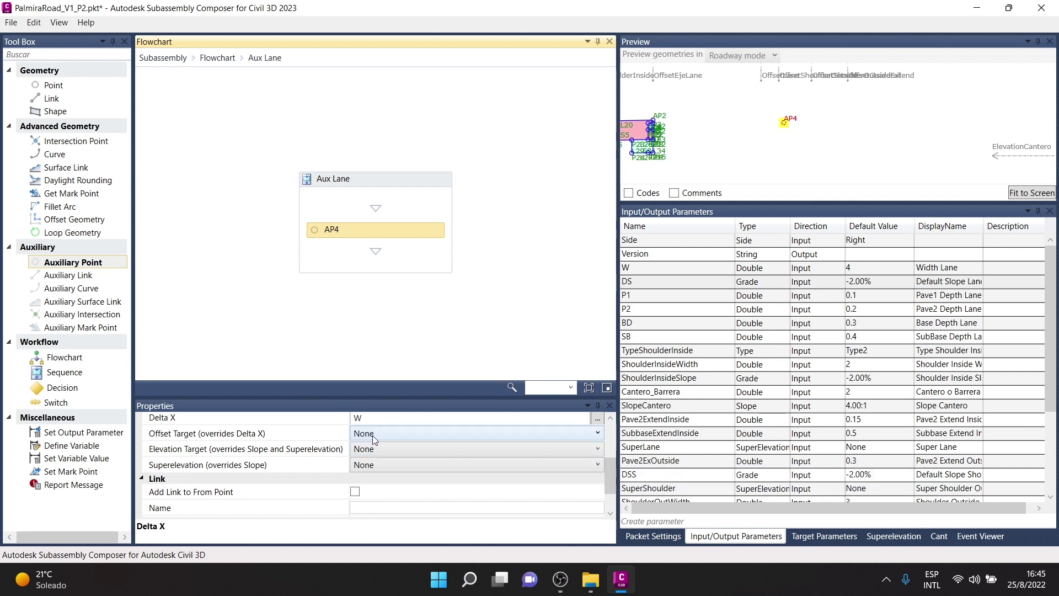
{"action": "left_click", "coordinate": [391, 432]}
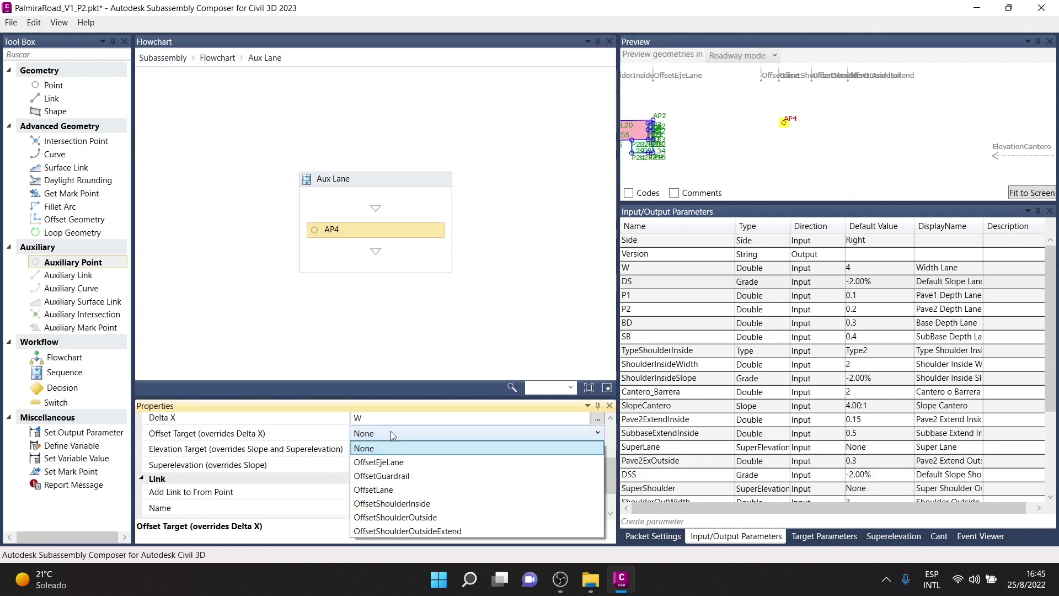
{"action": "left_click", "coordinate": [370, 490]}
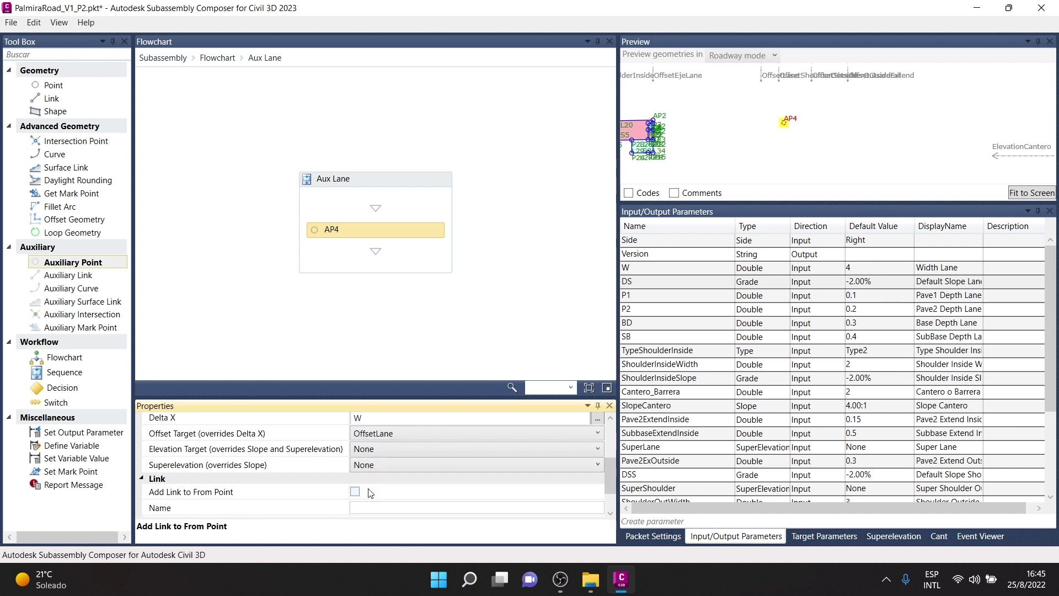
{"action": "left_click", "coordinate": [782, 133]}
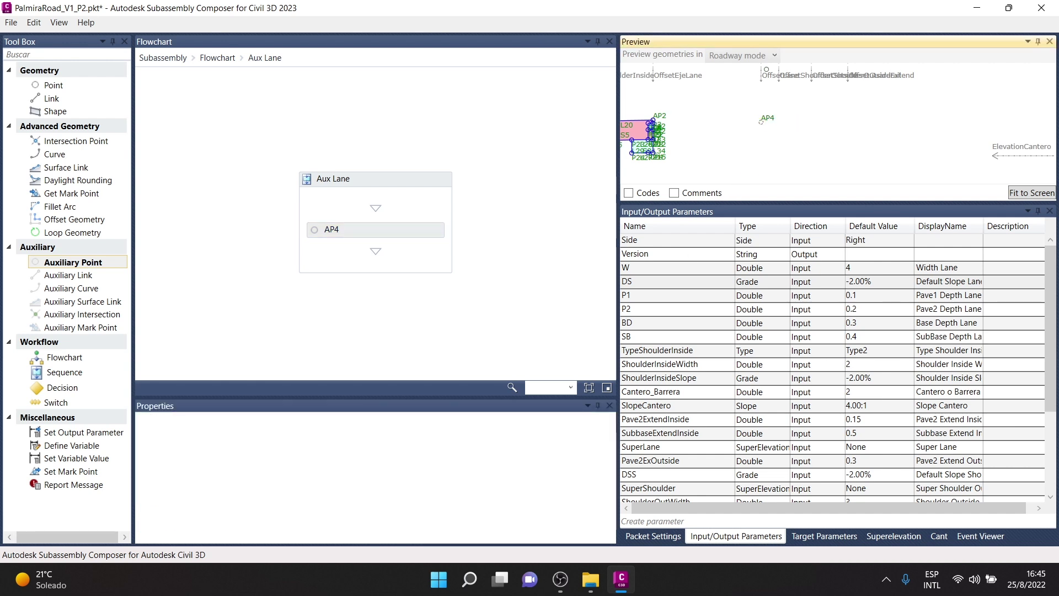
{"action": "left_click", "coordinate": [825, 535]}
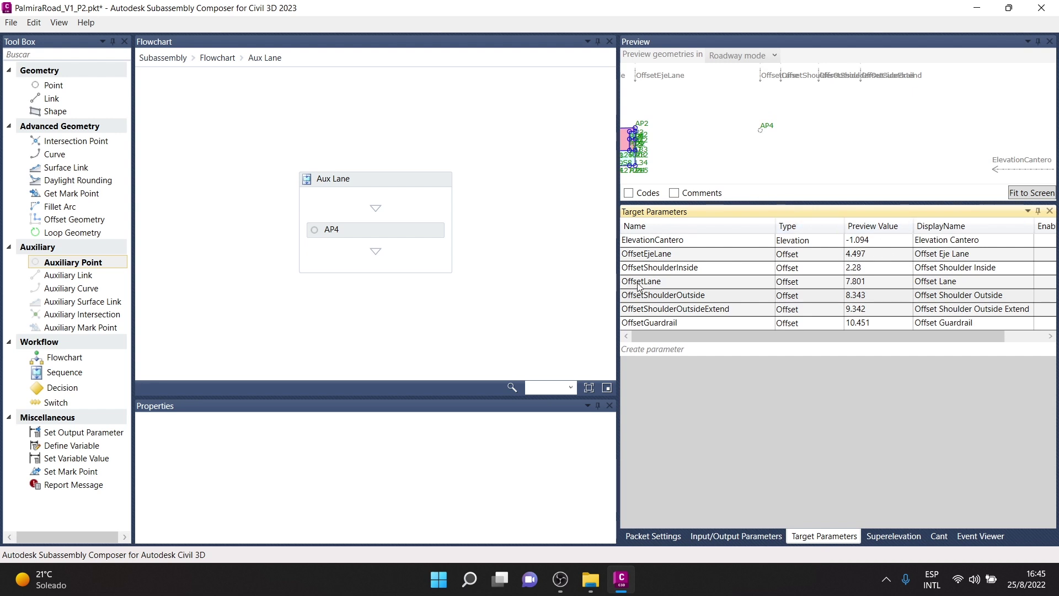
- Turn off Enabled In Preview for the OffsetLane target parameter
{"action": "left_click", "coordinate": [717, 282]}
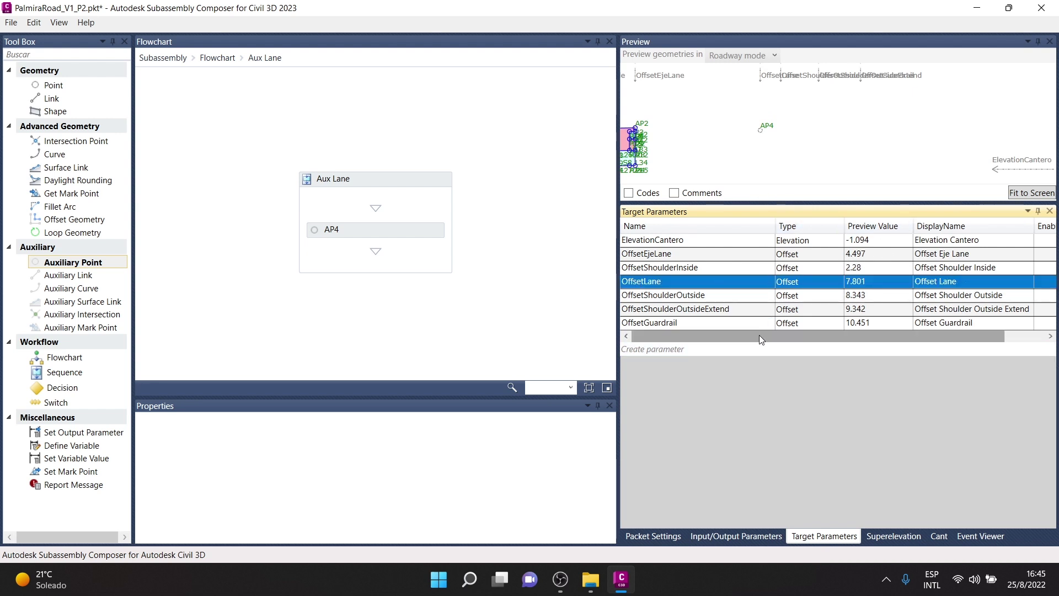
{"action": "left_click_drag", "start_coordinate": [759, 336], "coordinate": [801, 335]}
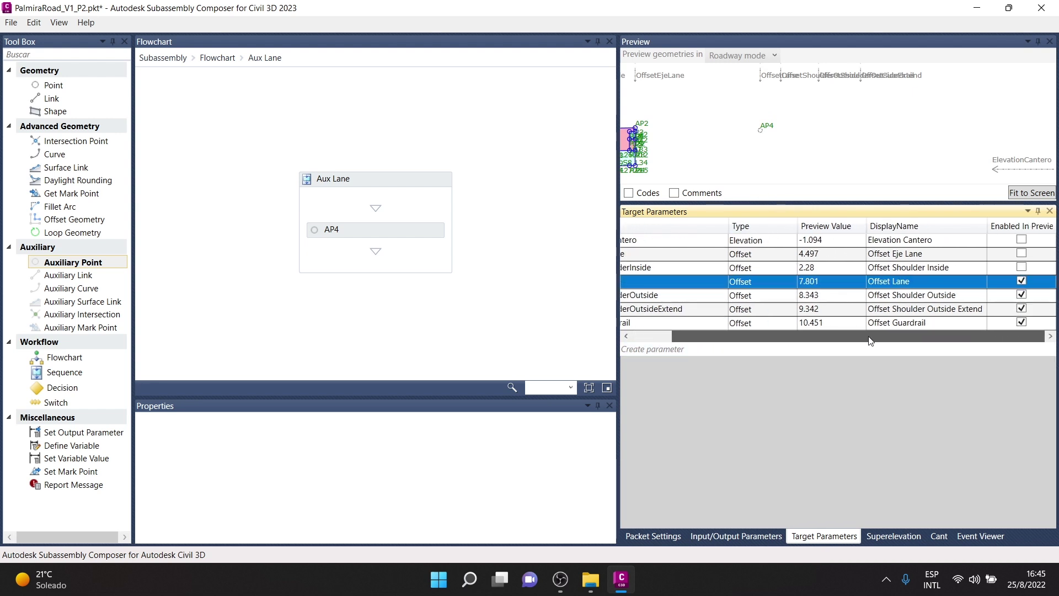
{"action": "left_click", "coordinate": [1021, 282]}
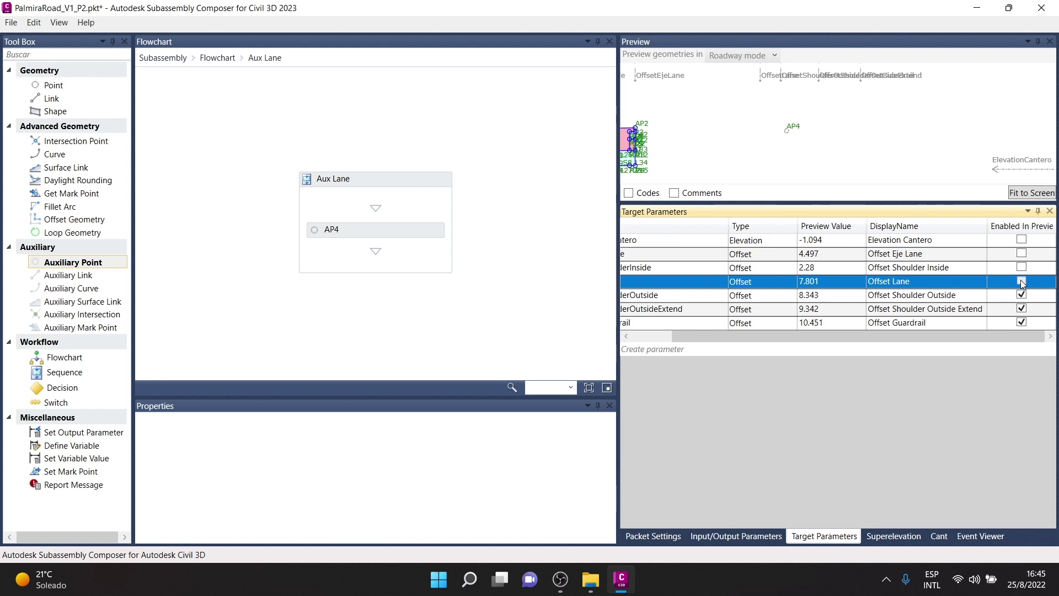
{"action": "left_click", "coordinate": [1021, 282]}
{"action": "left_click", "coordinate": [1022, 282]}
{"action": "left_click_drag", "start_coordinate": [718, 336], "coordinate": [673, 336]}
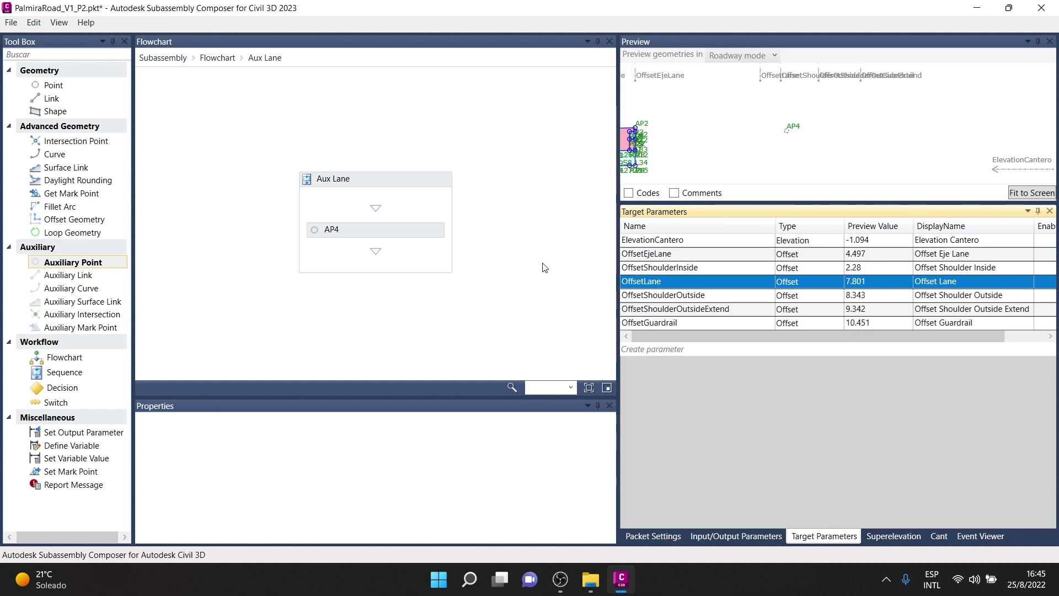
{"action": "left_click", "coordinate": [353, 232]}
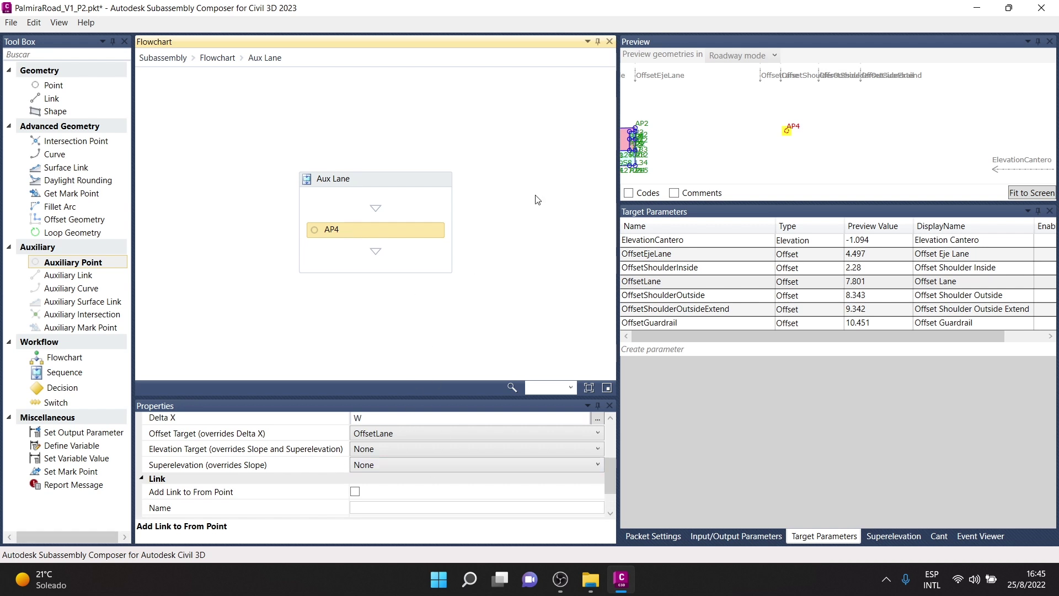
- Back in the main flowchart, add a new Sequence block below Aux Lane
{"action": "left_click", "coordinate": [217, 58]}
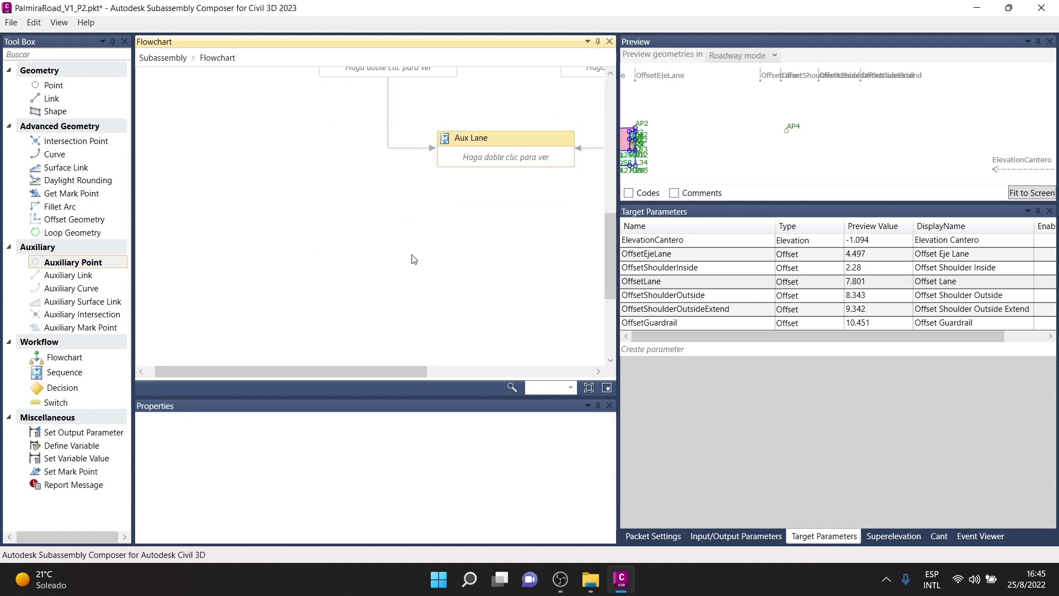
{"action": "scroll", "coordinate": [555, 227], "scroll_direction": "up", "scroll_amount": 3}
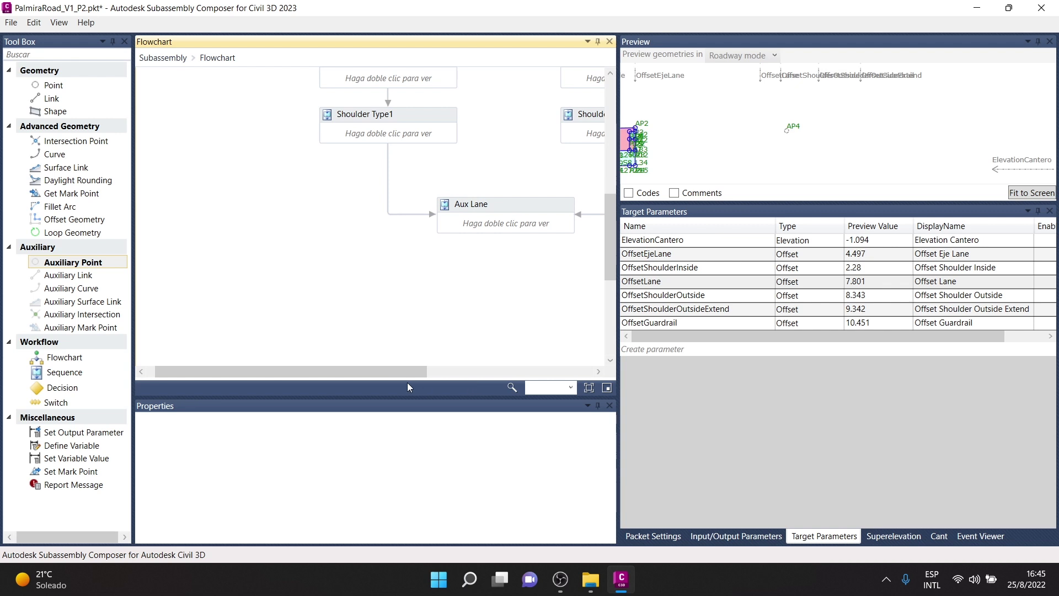
{"action": "left_click_drag", "start_coordinate": [408, 371], "coordinate": [496, 371]}
{"action": "left_click", "coordinate": [356, 212]}
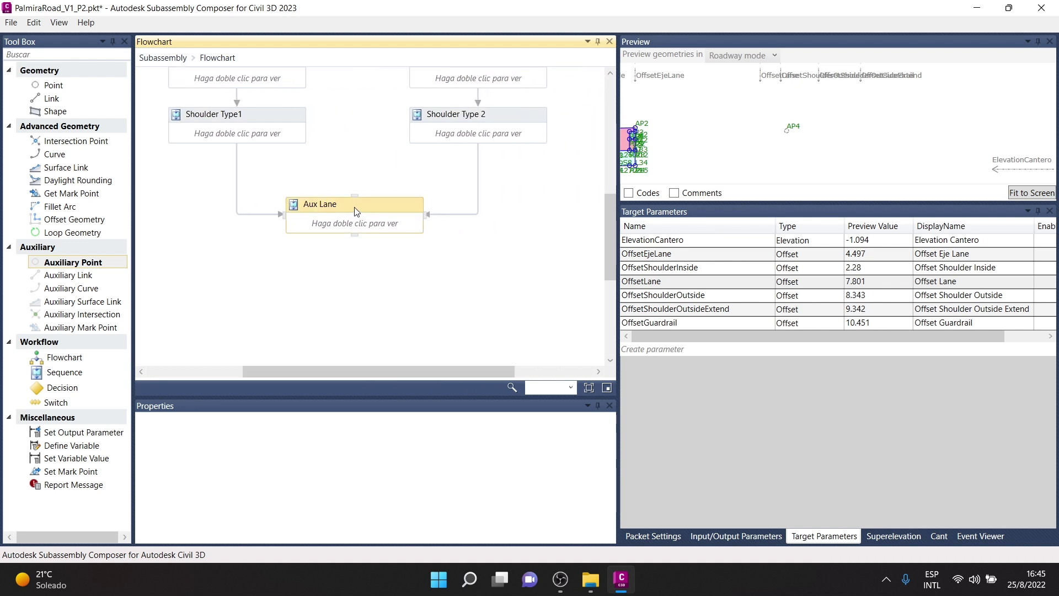
{"action": "double_click", "coordinate": [390, 210]}
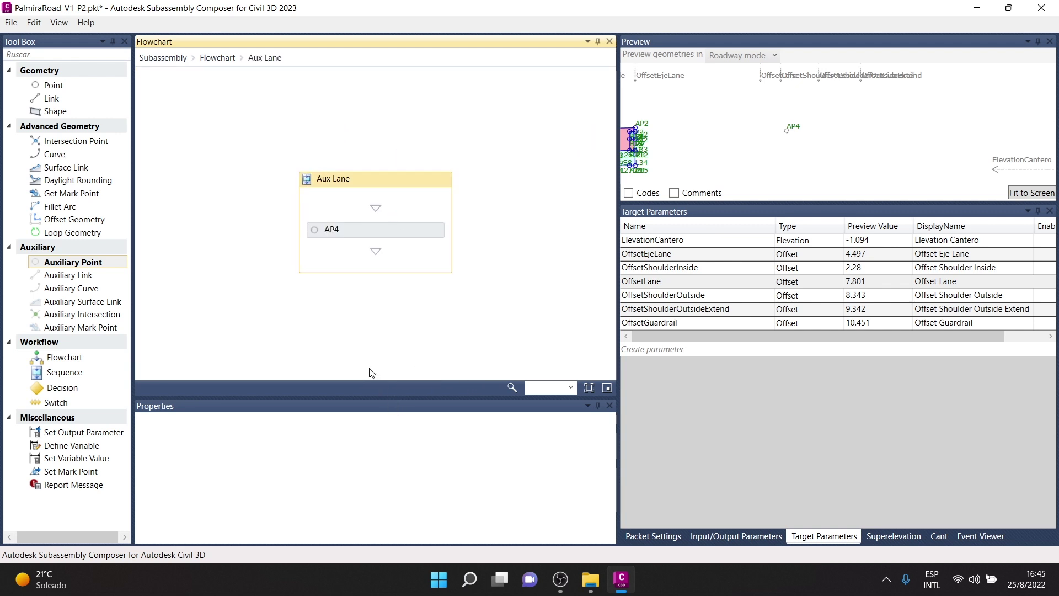
{"action": "left_click", "coordinate": [217, 58]}
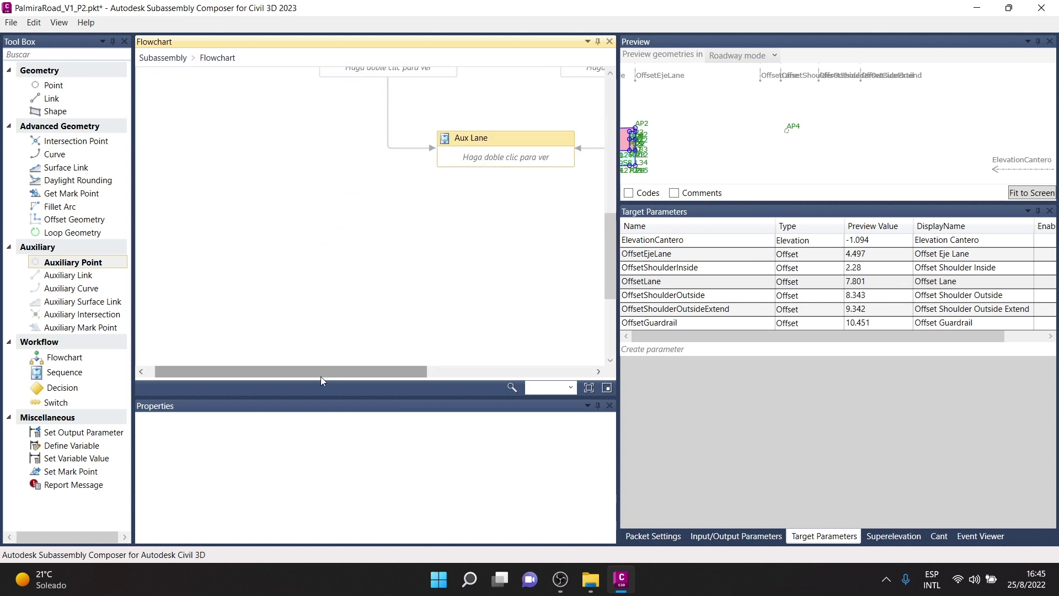
{"action": "left_click_drag", "start_coordinate": [321, 373], "coordinate": [408, 372]}
{"action": "scroll", "coordinate": [356, 232], "scroll_direction": "up", "scroll_amount": 2}
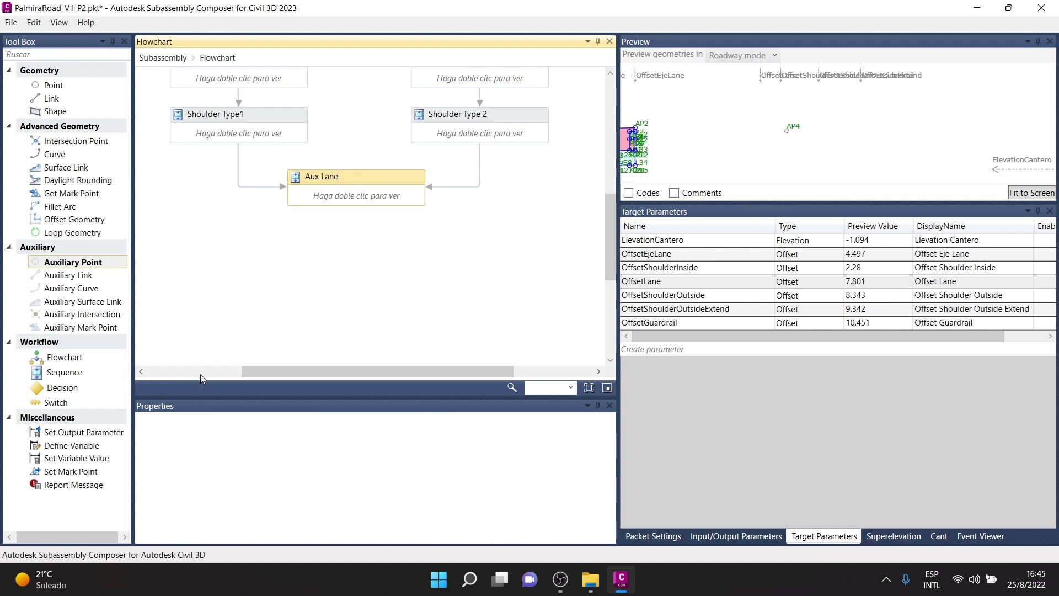
{"action": "left_click_drag", "start_coordinate": [65, 373], "coordinate": [361, 260]}
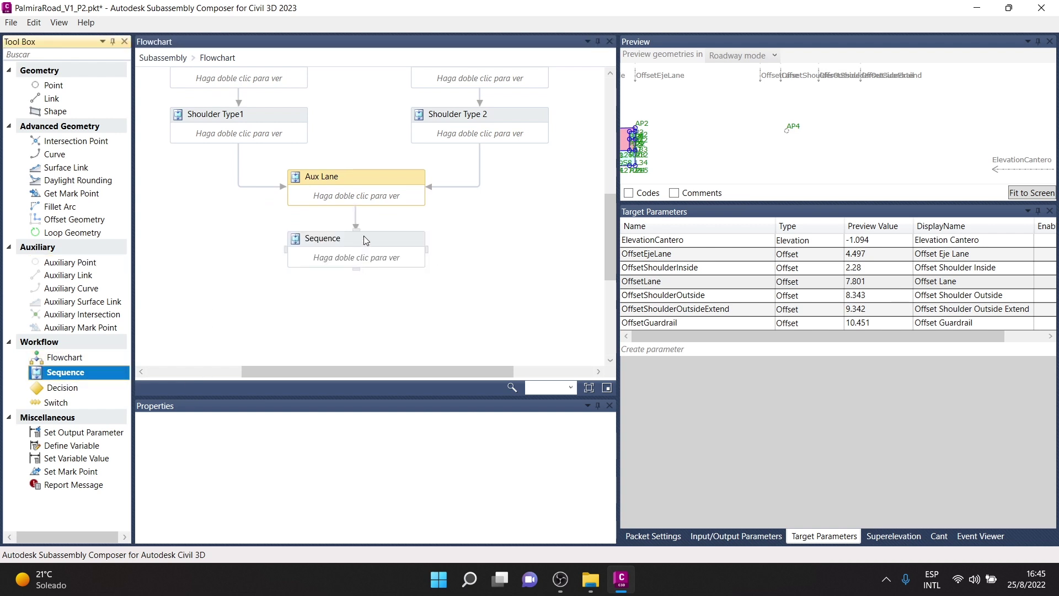
- Rename the new sequence to Lane and open it
{"action": "left_click", "coordinate": [362, 244]}
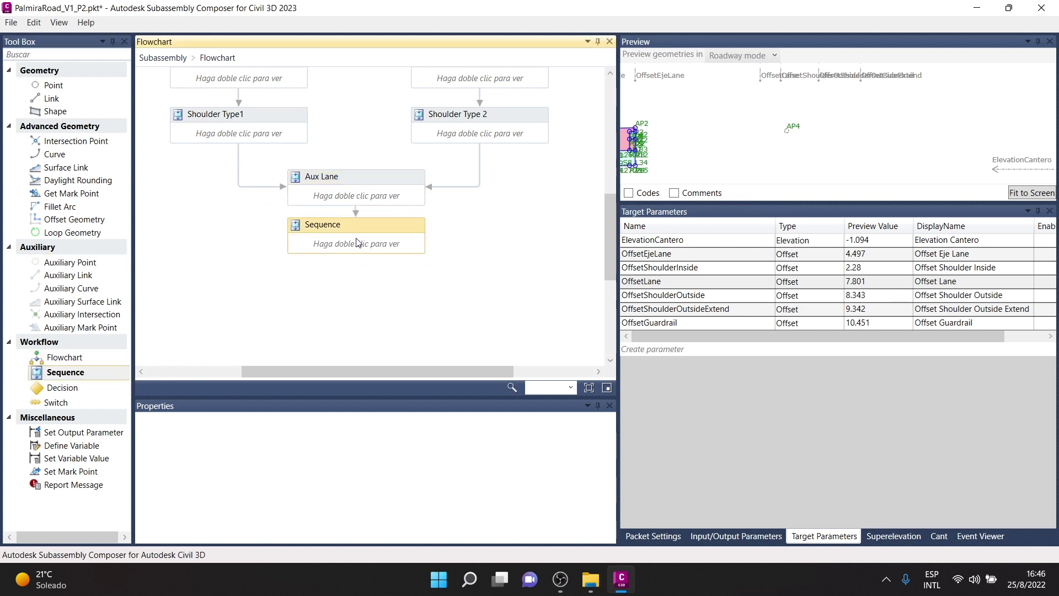
{"action": "left_click", "coordinate": [324, 224]}
{"action": "key", "text": "BackSpace"}
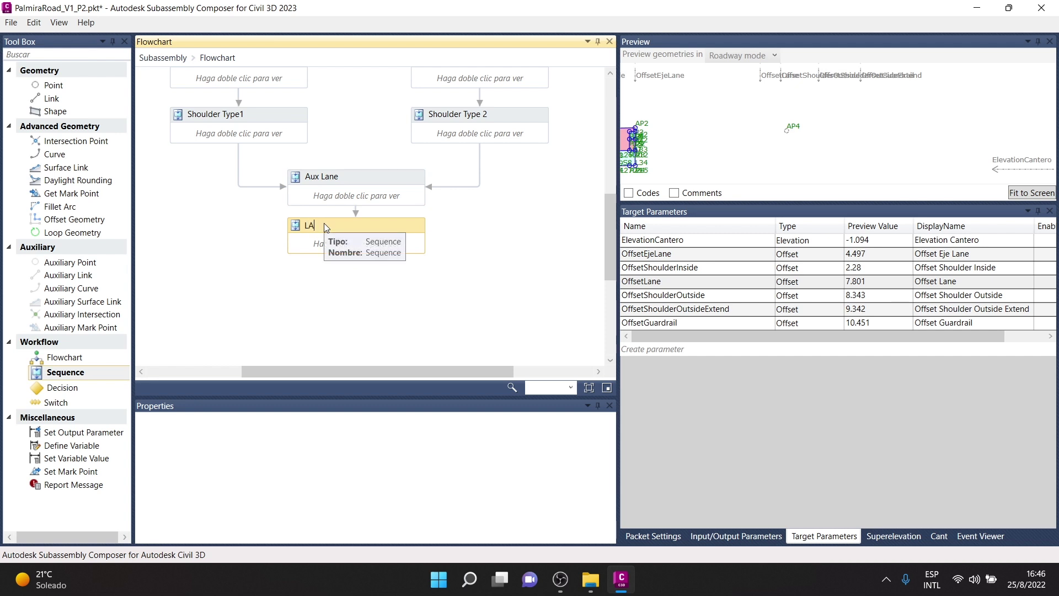
{"action": "type", "text": "ne"}
{"action": "key", "text": "Return"}
{"action": "double_click", "coordinate": [358, 230]}
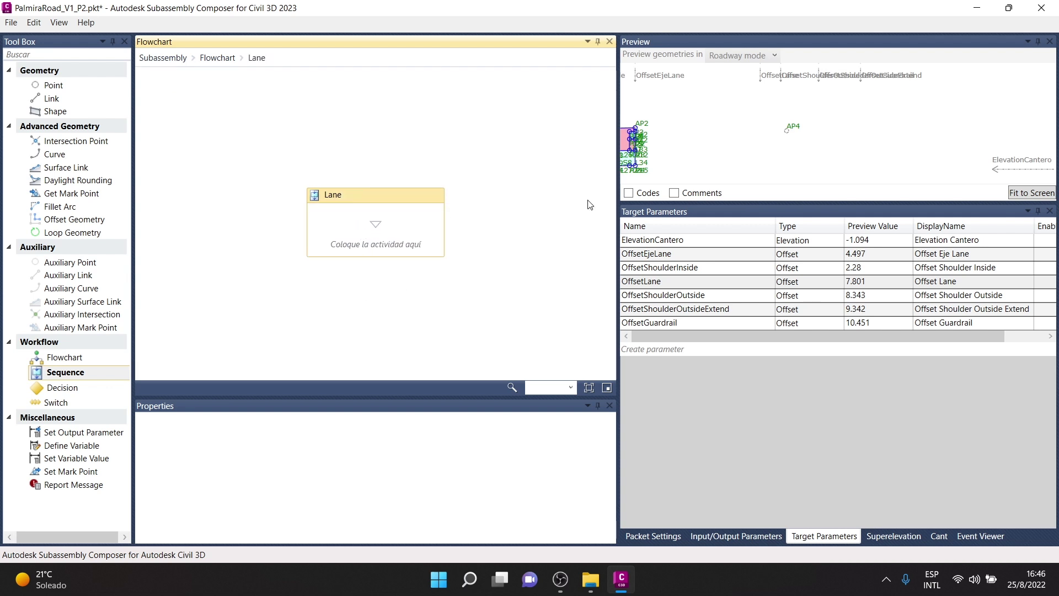
- Add point P25 inside Lane, based on AP4
{"action": "scroll", "coordinate": [887, 114], "scroll_direction": "up", "scroll_amount": 5}
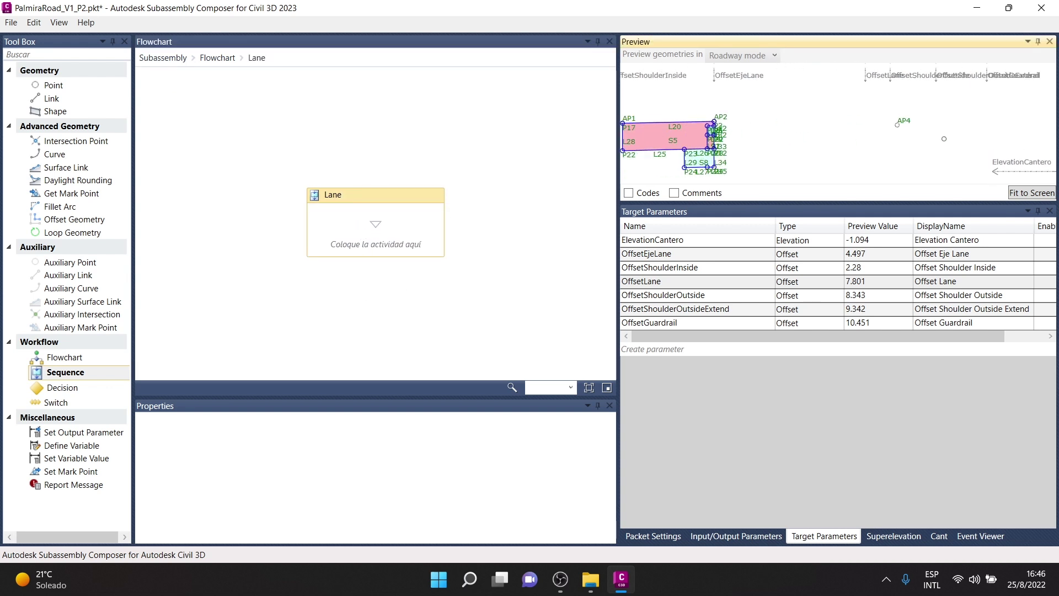
{"action": "scroll", "coordinate": [888, 120], "scroll_direction": "up", "scroll_amount": 2}
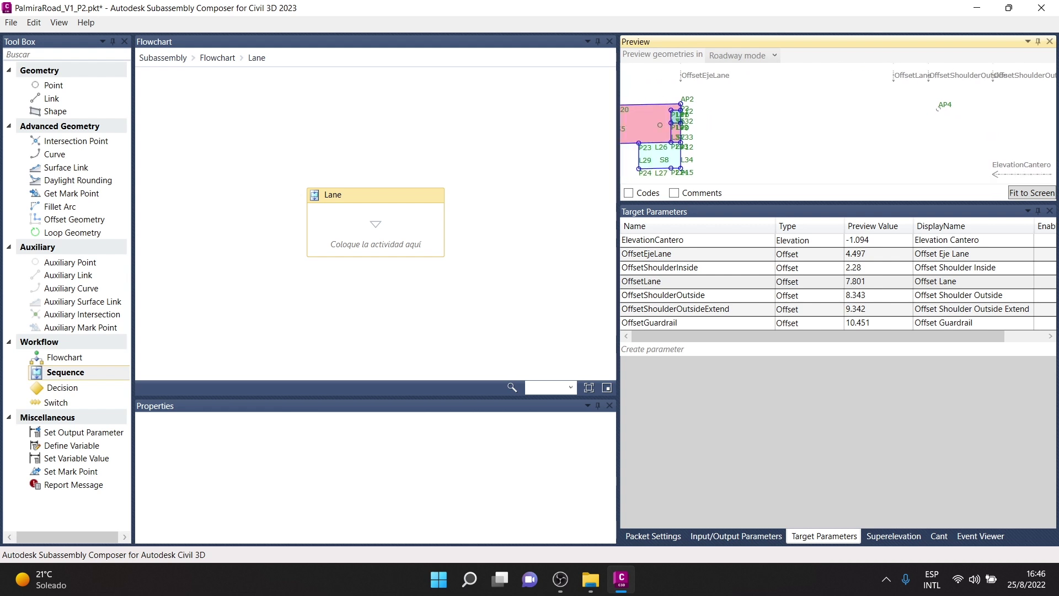
{"action": "left_click_drag", "start_coordinate": [52, 85], "coordinate": [398, 220]}
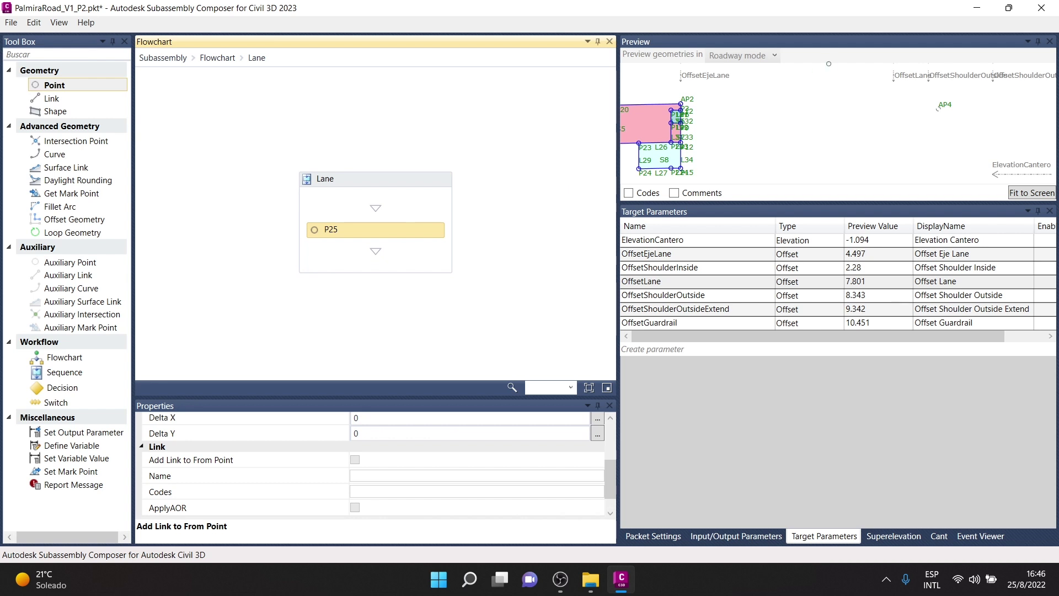
{"action": "scroll", "coordinate": [414, 465], "scroll_direction": "up", "scroll_amount": 2}
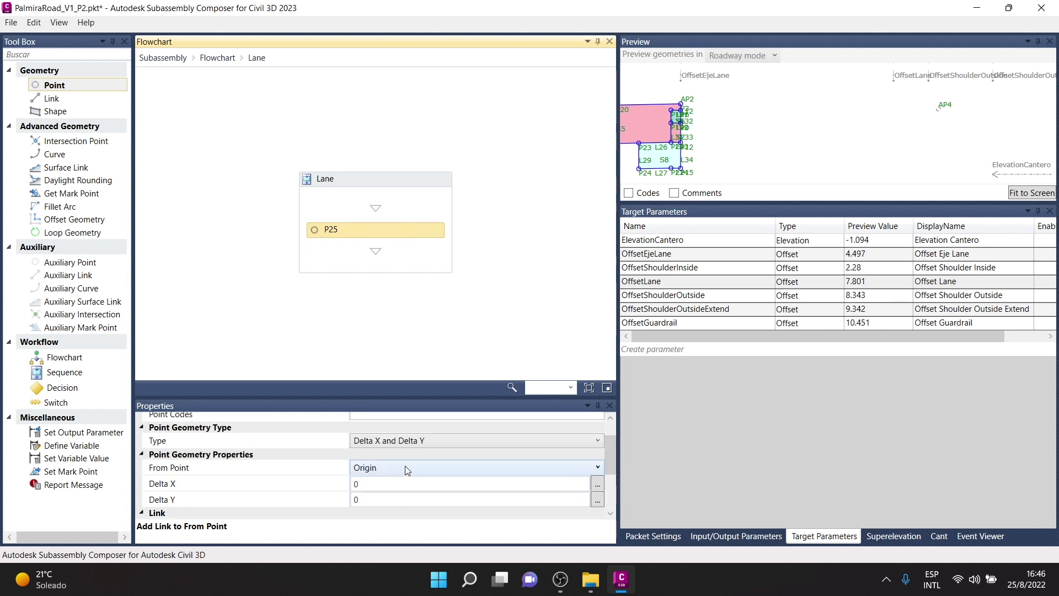
{"action": "left_click", "coordinate": [396, 466]}
{"action": "scroll", "coordinate": [408, 309], "scroll_direction": "up", "scroll_amount": 3}
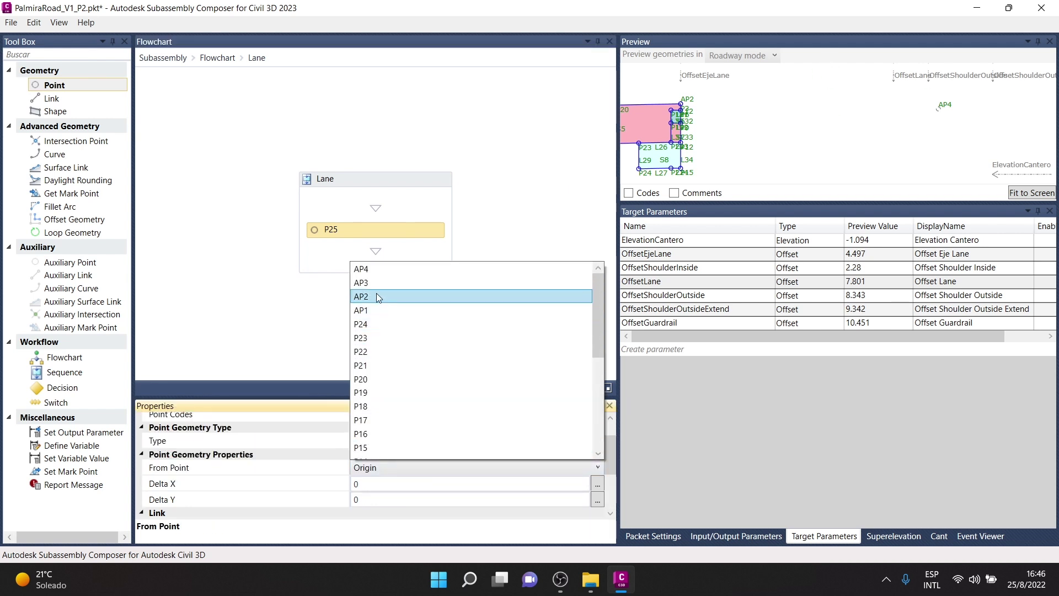
{"action": "left_click", "coordinate": [379, 270]}
{"action": "left_click", "coordinate": [550, 193]}
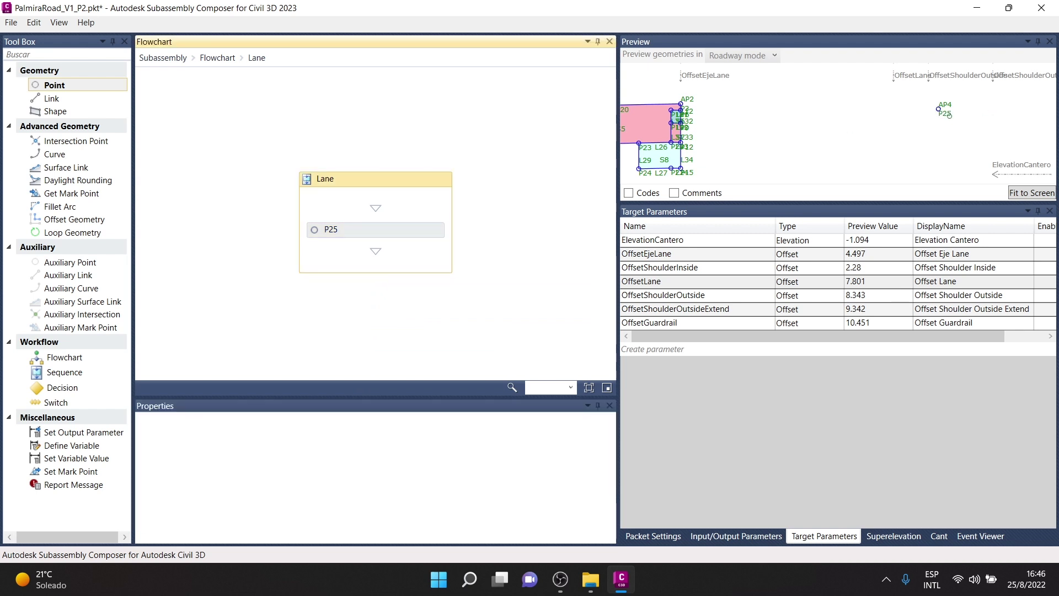
{"action": "left_click", "coordinate": [372, 231]}
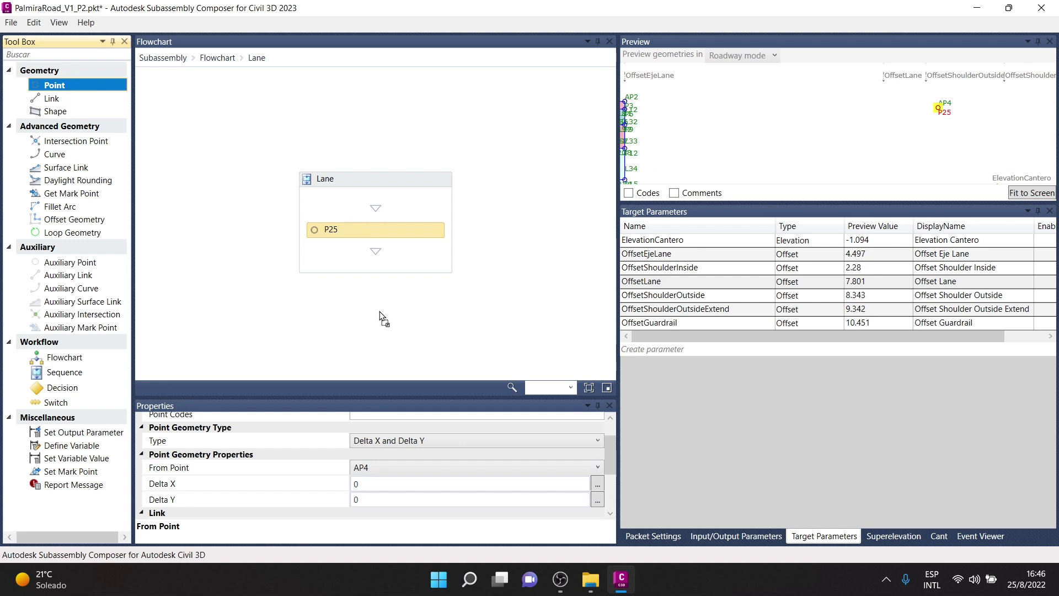
- Add point P26 measured from P25 with a negative P1 Delta Y
{"action": "left_click_drag", "start_coordinate": [53, 90], "coordinate": [390, 251]}
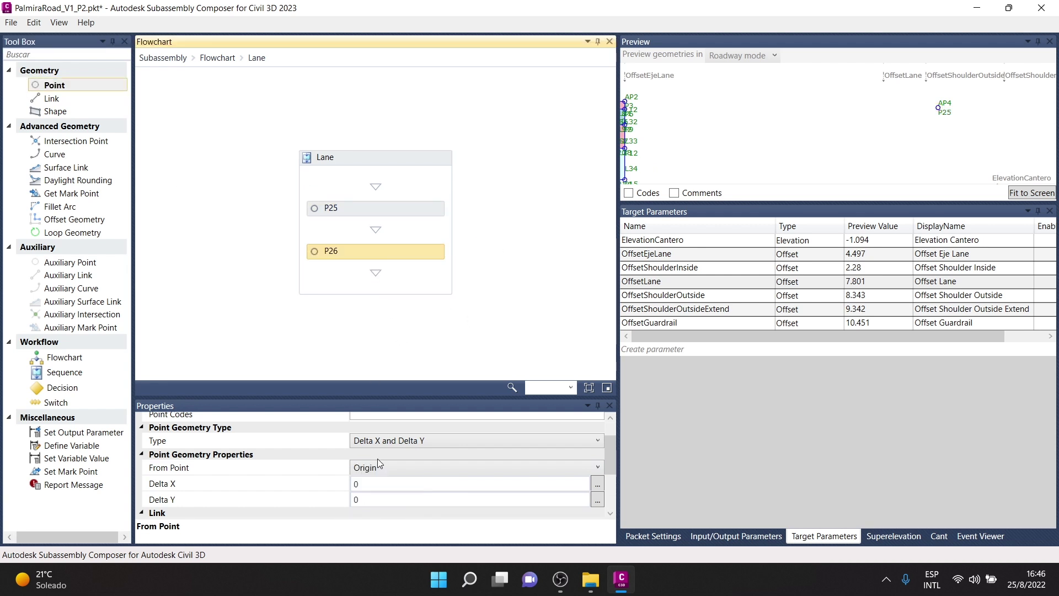
{"action": "left_click", "coordinate": [393, 469]}
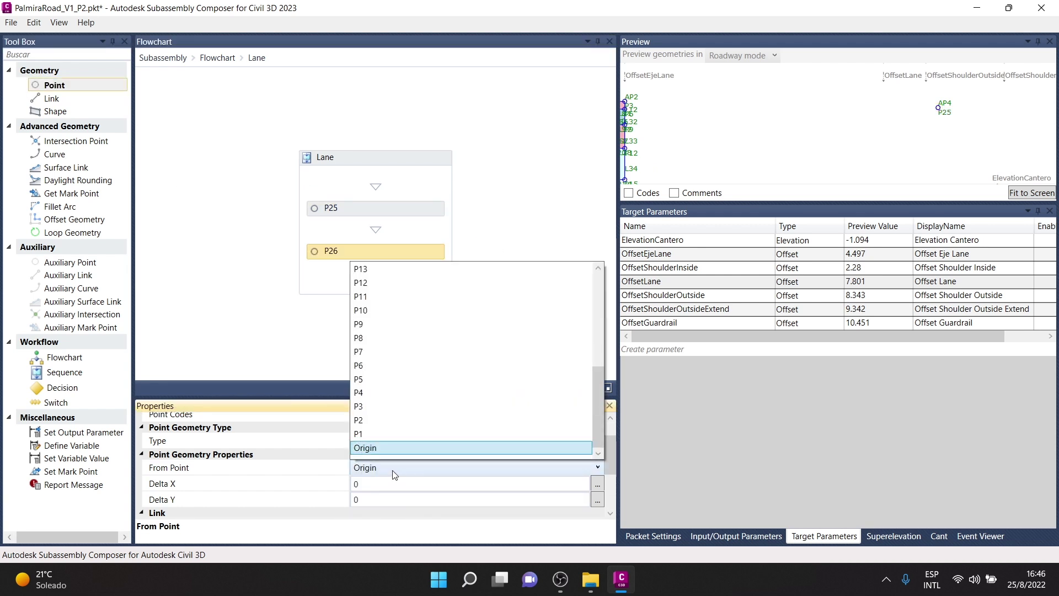
{"action": "scroll", "coordinate": [390, 290], "scroll_direction": "up", "scroll_amount": 5}
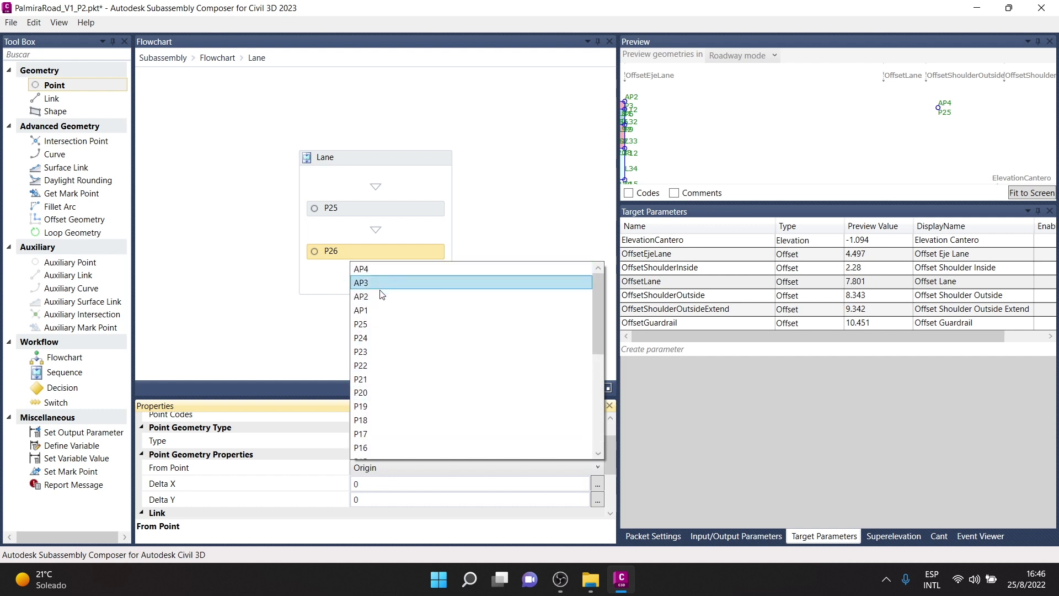
{"action": "left_click", "coordinate": [371, 325]}
{"action": "left_click", "coordinate": [374, 499]}
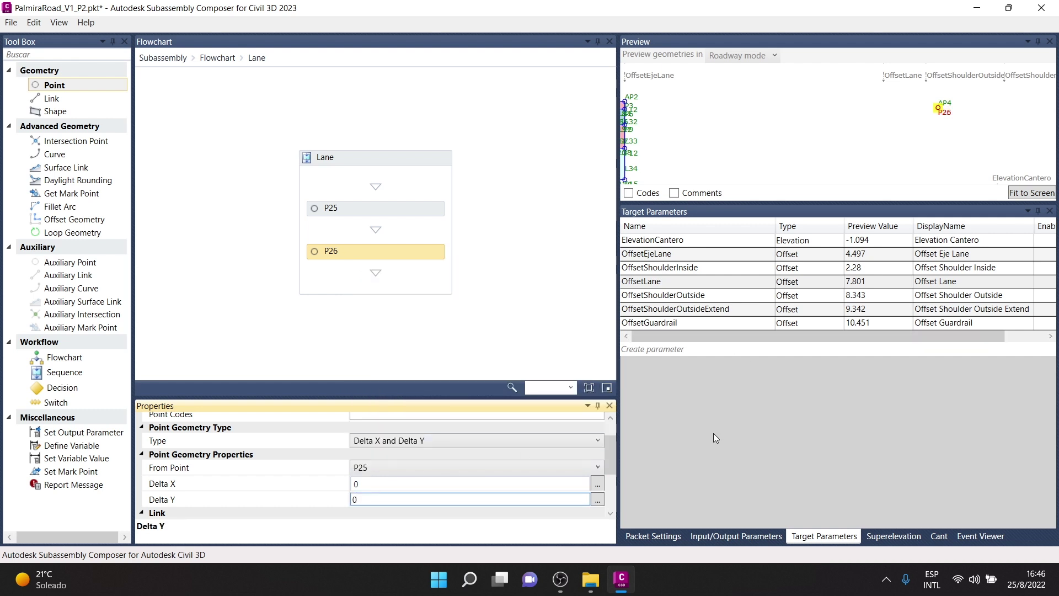
{"action": "left_click", "coordinate": [733, 535]}
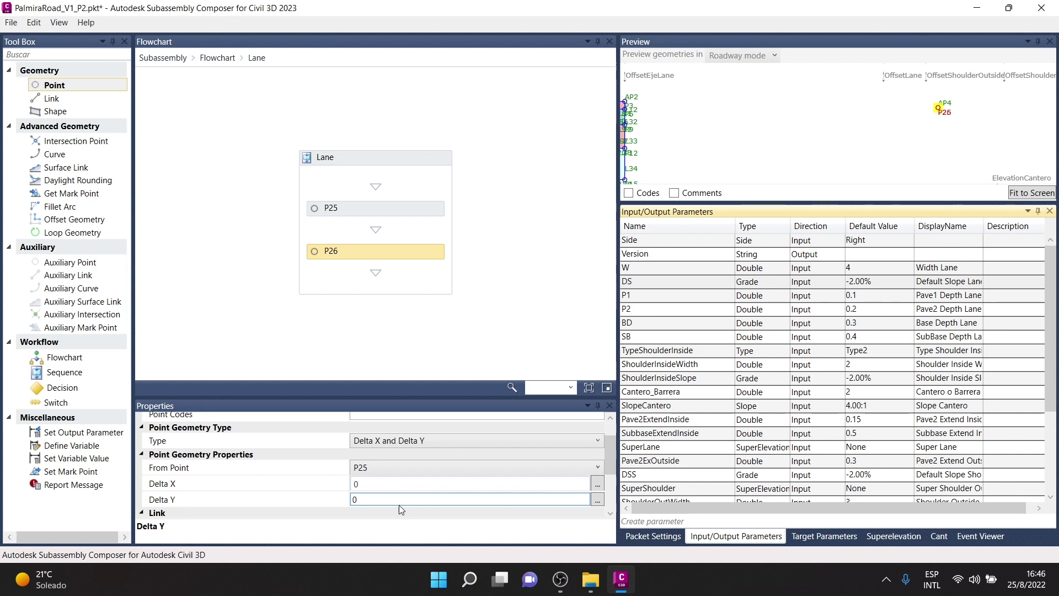
{"action": "type", "text": "-P1"}
{"action": "left_click", "coordinate": [484, 188]}
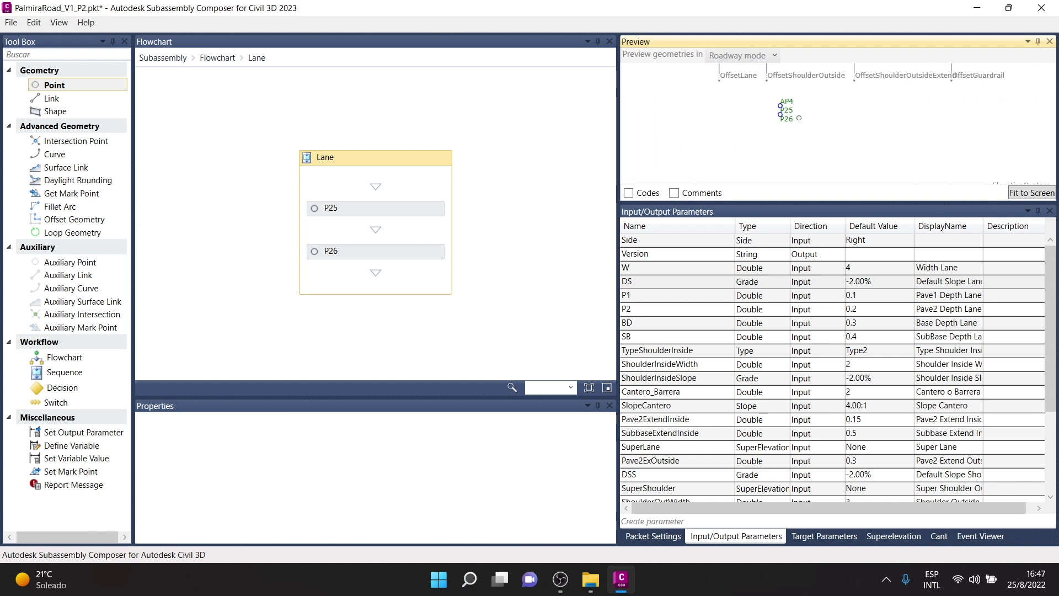
- Review the Pave2ExtendInside and Pave2ExOutside parameters, then add point P27 after P26
{"action": "left_click", "coordinate": [679, 423]}
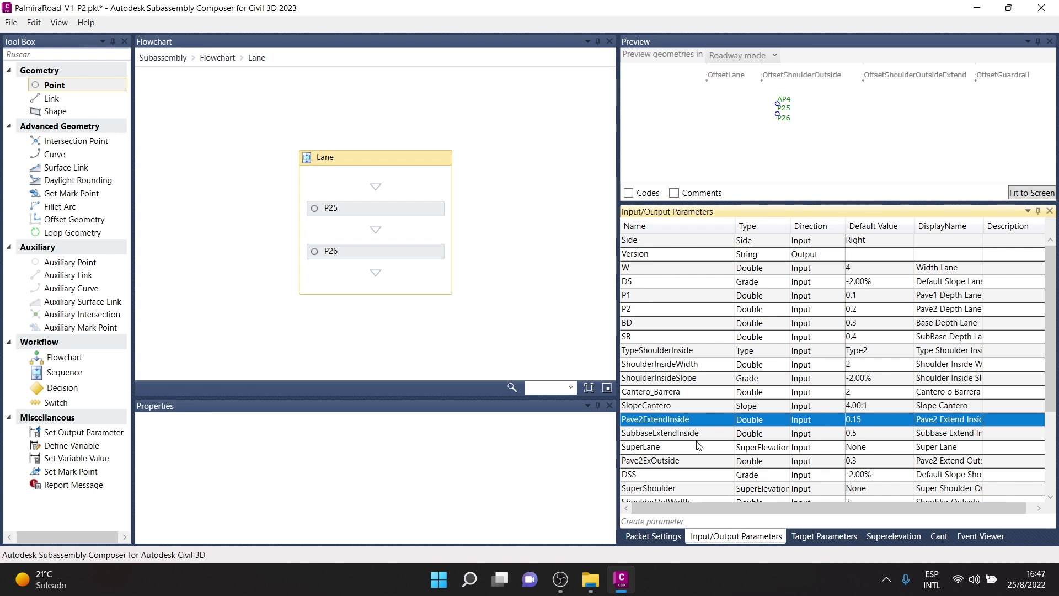
{"action": "left_click", "coordinate": [685, 462]}
{"action": "scroll", "coordinate": [678, 458], "scroll_direction": "down", "scroll_amount": 1}
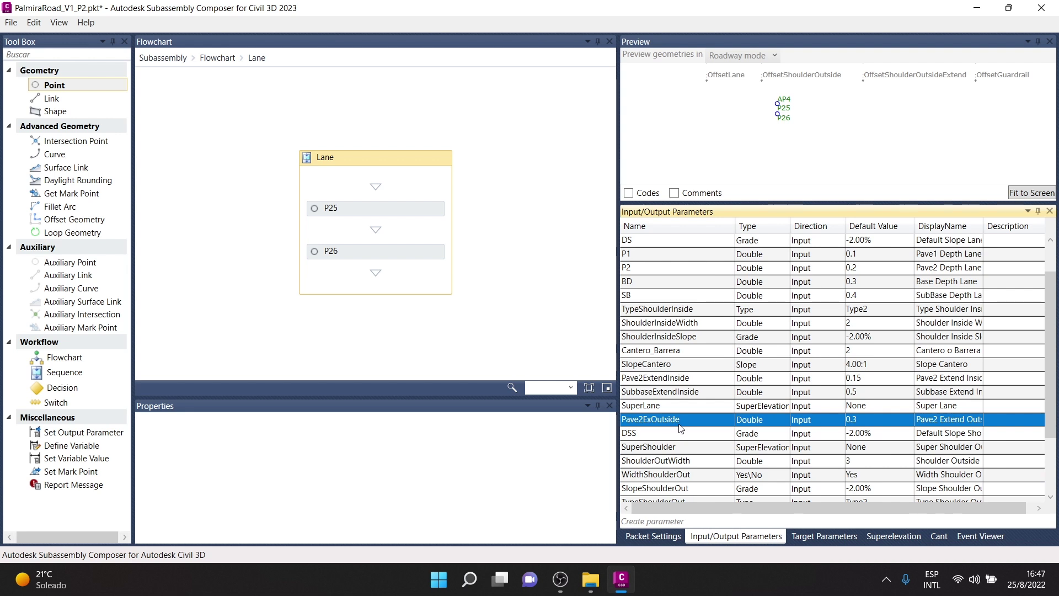
{"action": "left_click", "coordinate": [62, 100]}
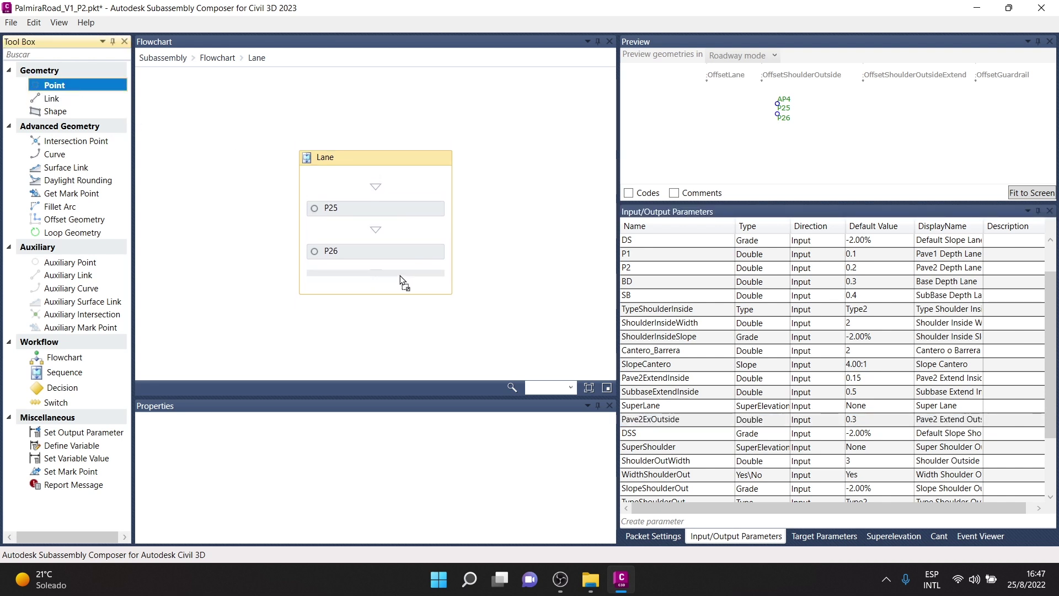
{"action": "left_click_drag", "start_coordinate": [62, 87], "coordinate": [373, 276]}
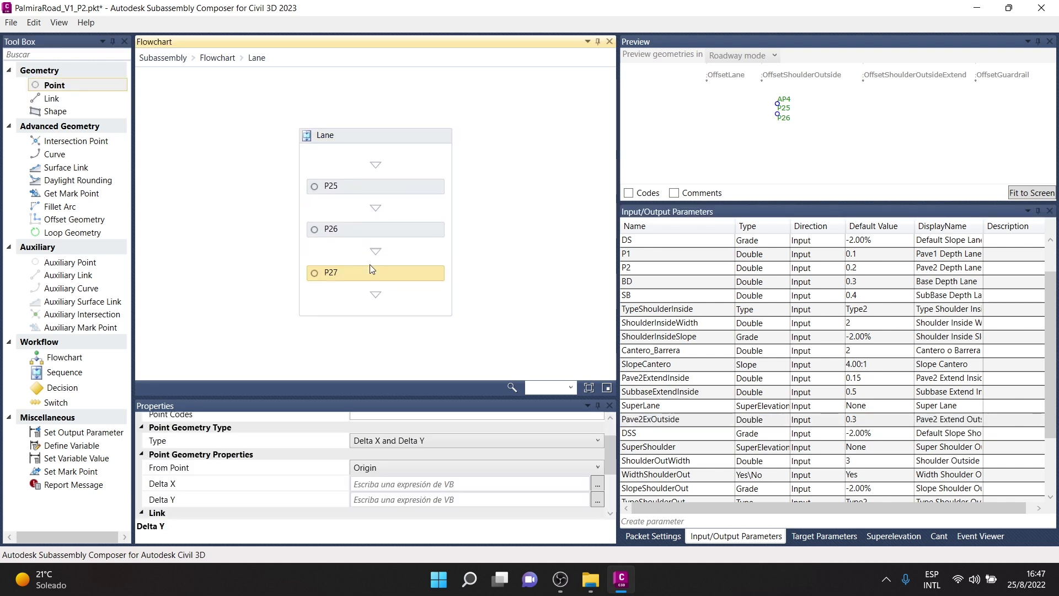
- Define P27 as a Slope and Delta X point measured from P26
{"action": "left_click", "coordinate": [383, 468]}
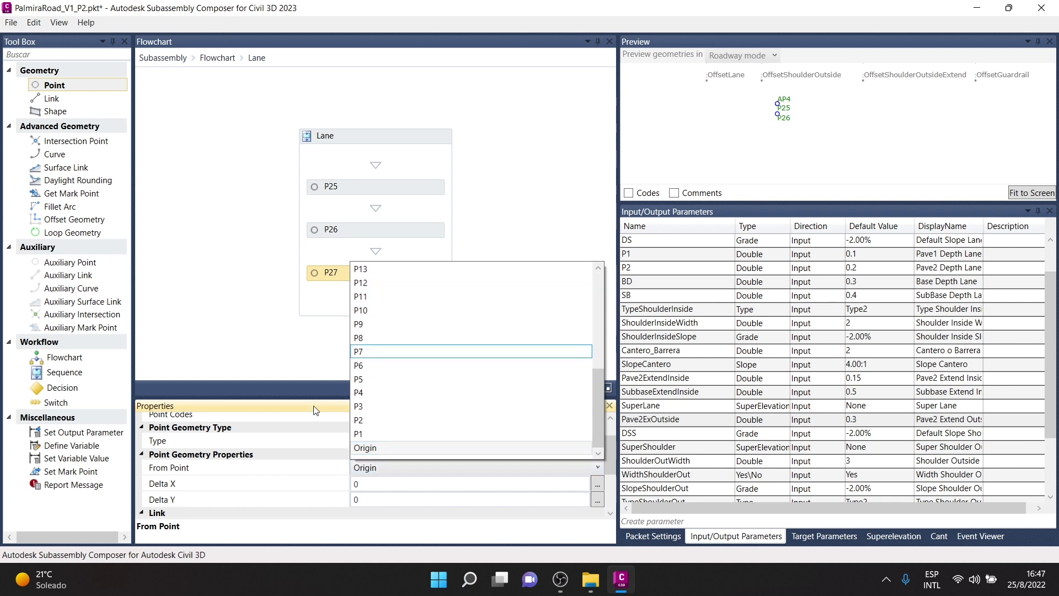
{"action": "left_click", "coordinate": [389, 440]}
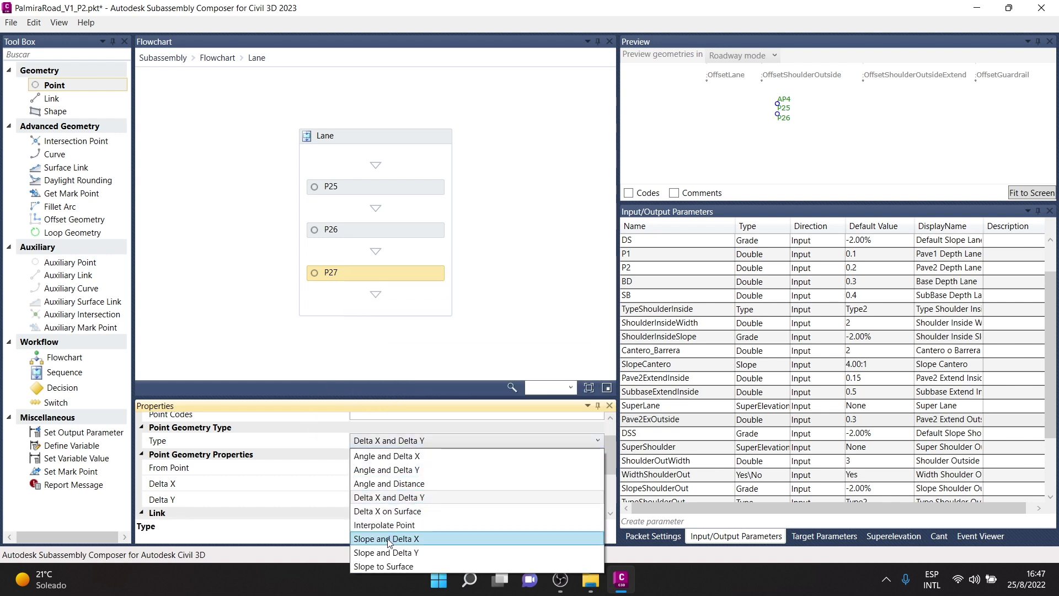
{"action": "left_click", "coordinate": [403, 539]}
{"action": "left_click", "coordinate": [391, 469]}
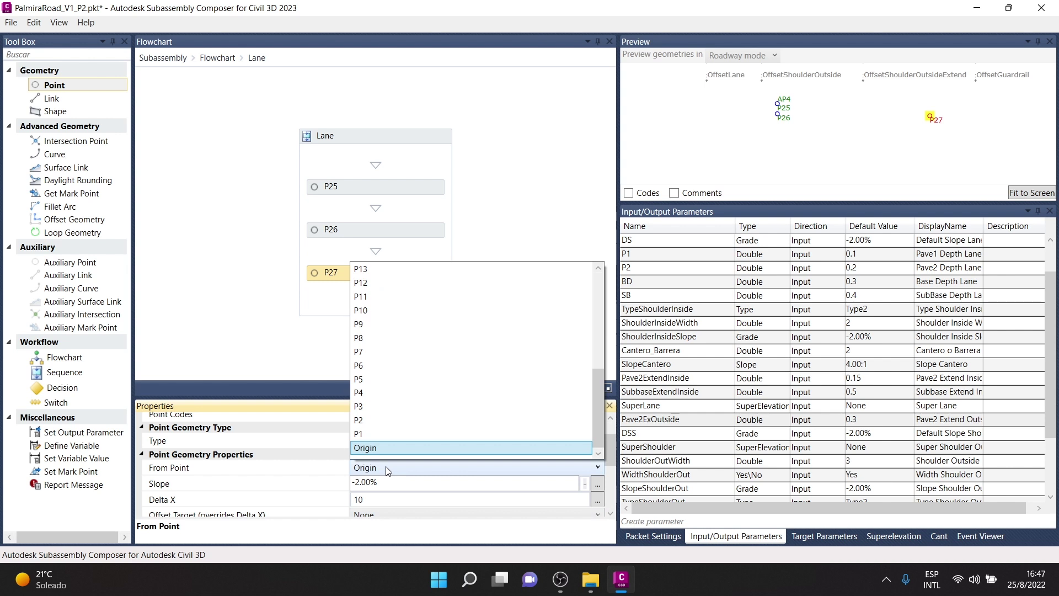
{"action": "scroll", "coordinate": [386, 298], "scroll_direction": "up", "scroll_amount": 6}
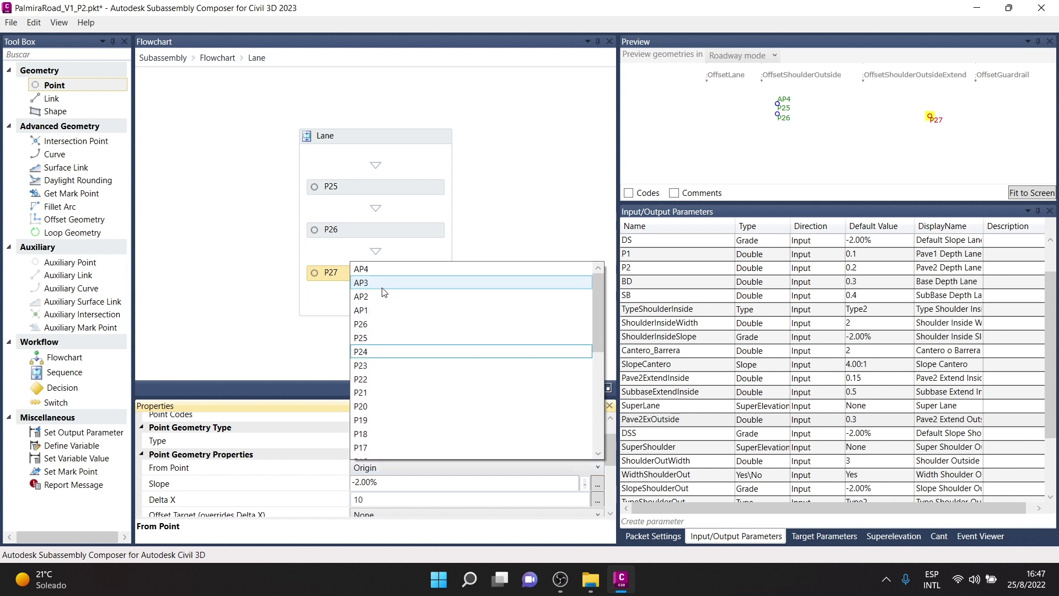
{"action": "left_click", "coordinate": [376, 324]}
- Set P27's Delta X to the Pave2ExOutside parameter
{"action": "left_click", "coordinate": [379, 495]}
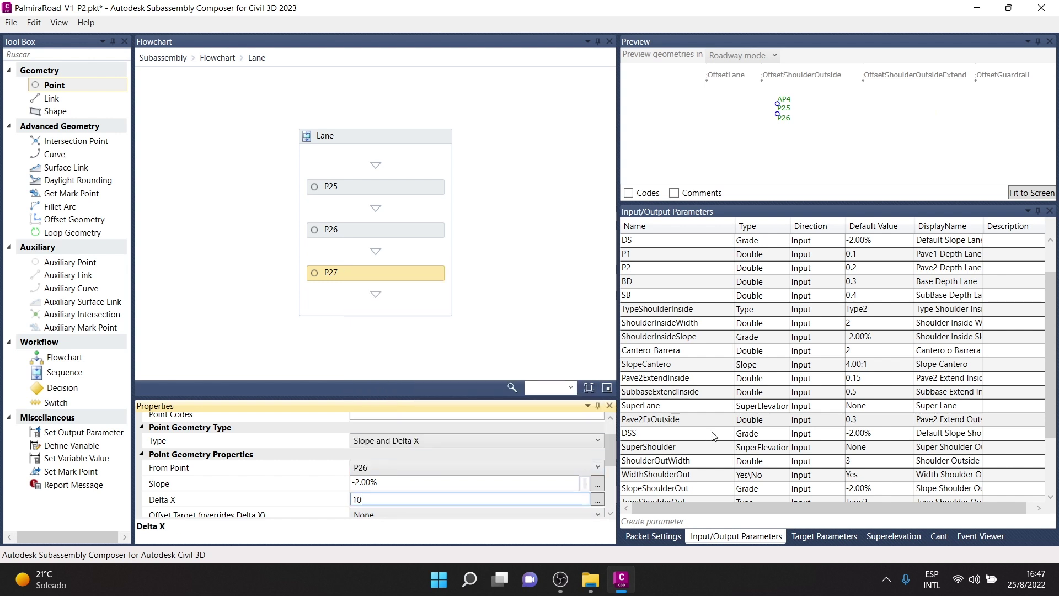
{"action": "left_click", "coordinate": [686, 421]}
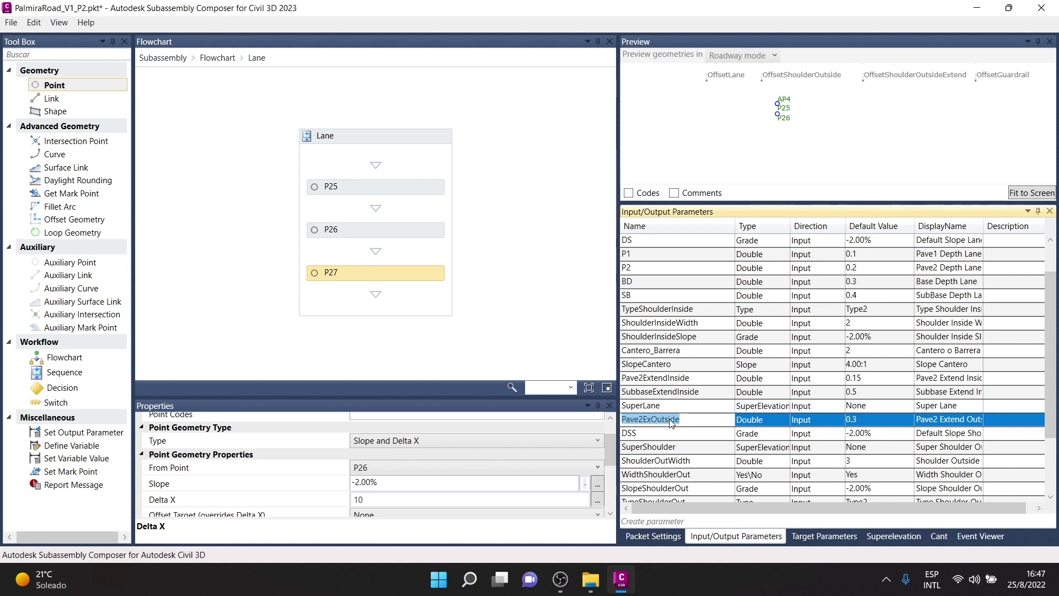
{"action": "left_click", "coordinate": [495, 499]}
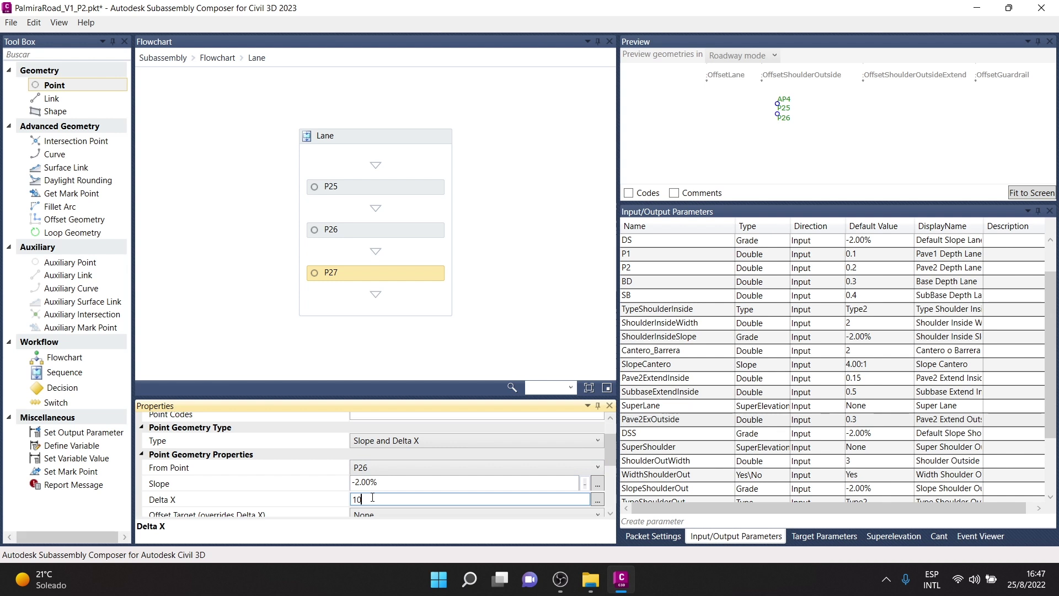
{"action": "type", "text": "Pave2ExOutside"}
{"action": "left_click", "coordinate": [381, 482]}
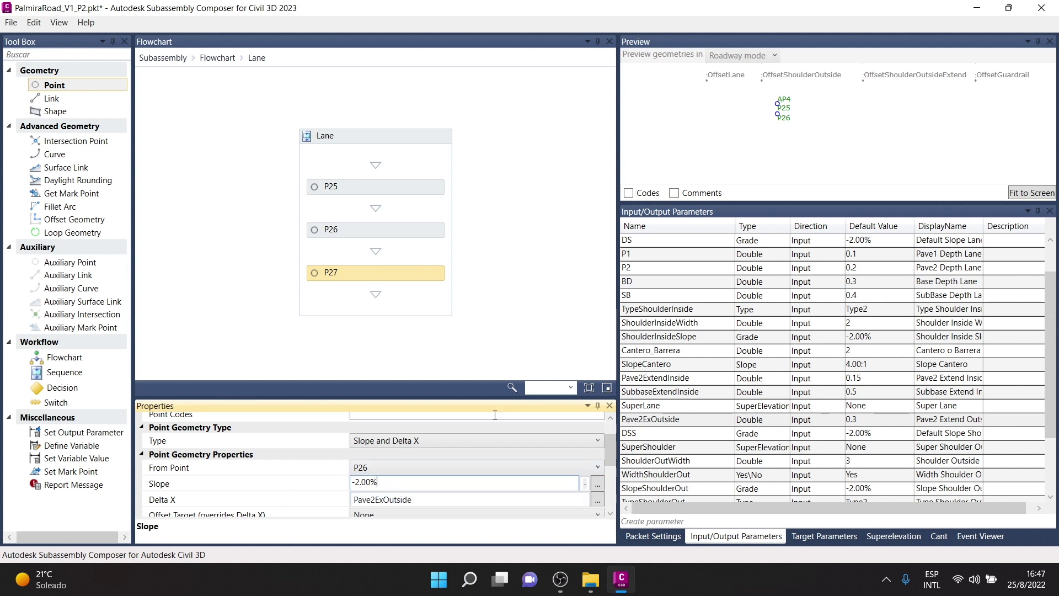
- Check P27 in the preview and review how P26 and P25 are defined
{"action": "left_click", "coordinate": [809, 115]}
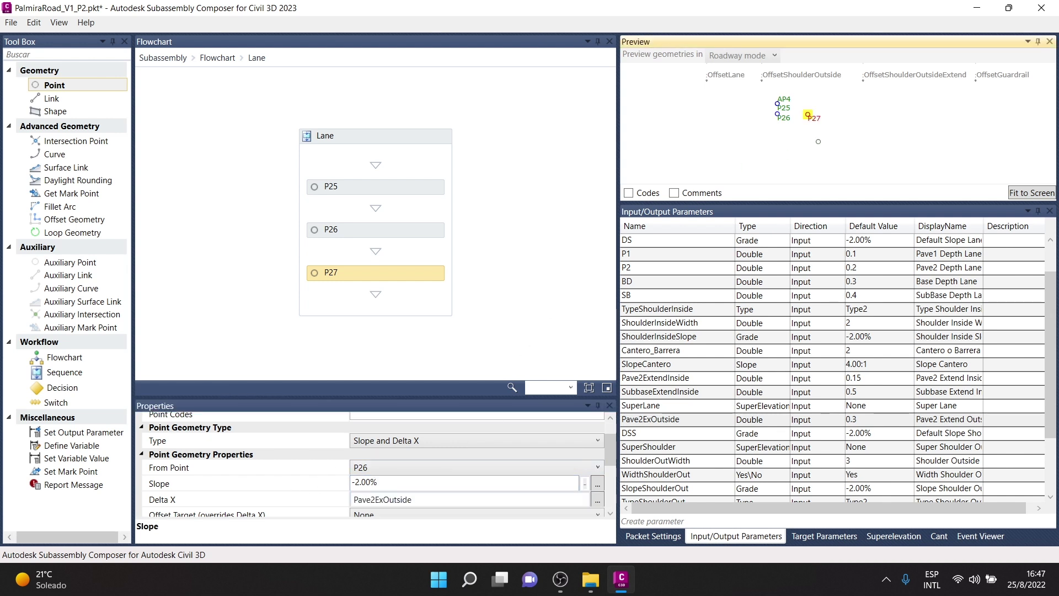
{"action": "left_click", "coordinate": [368, 276]}
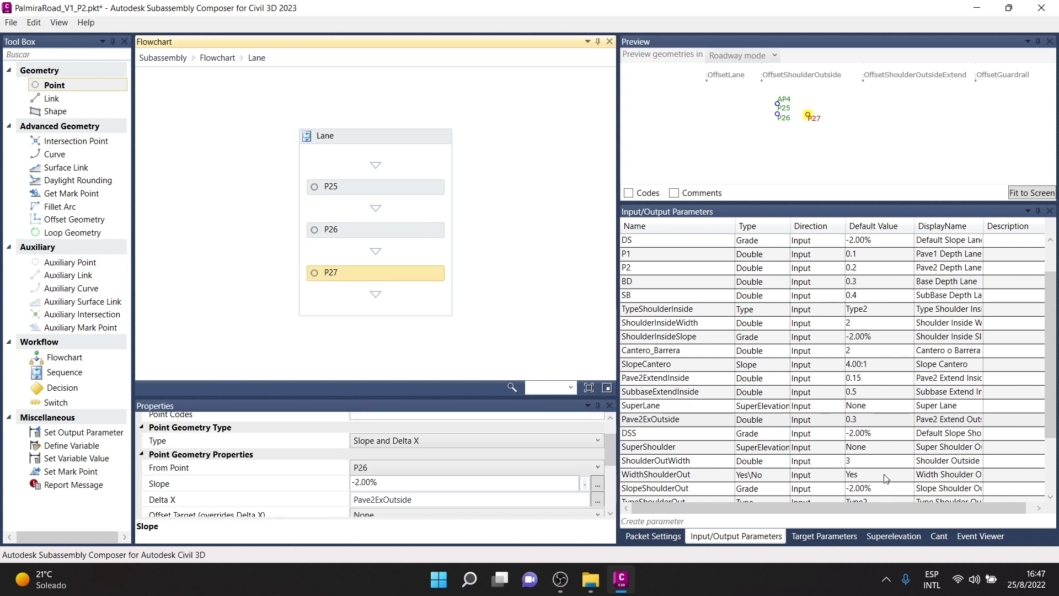
{"action": "left_click", "coordinate": [675, 420]}
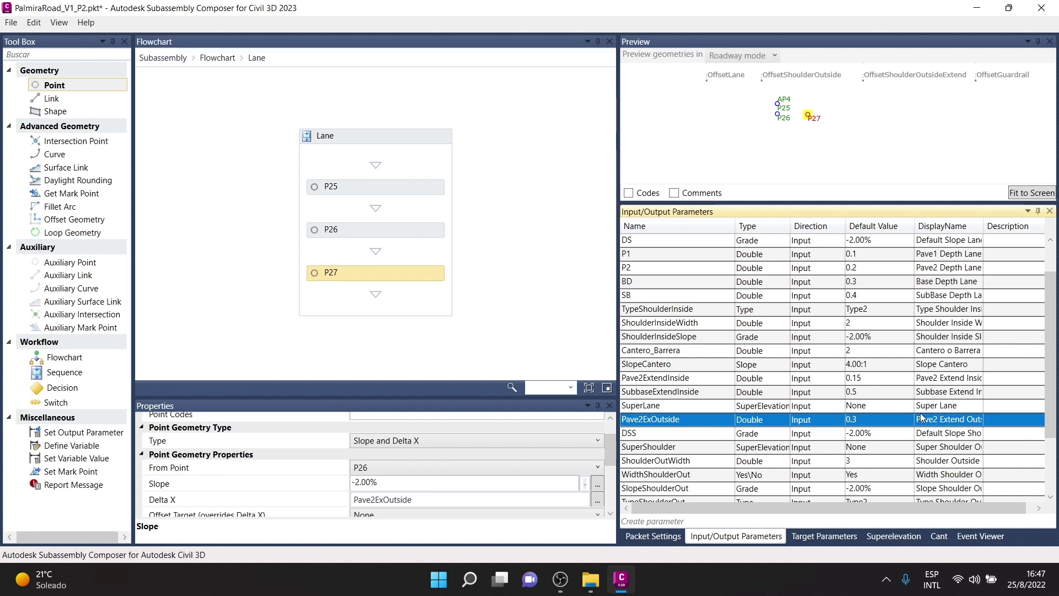
{"action": "left_click", "coordinate": [371, 483]}
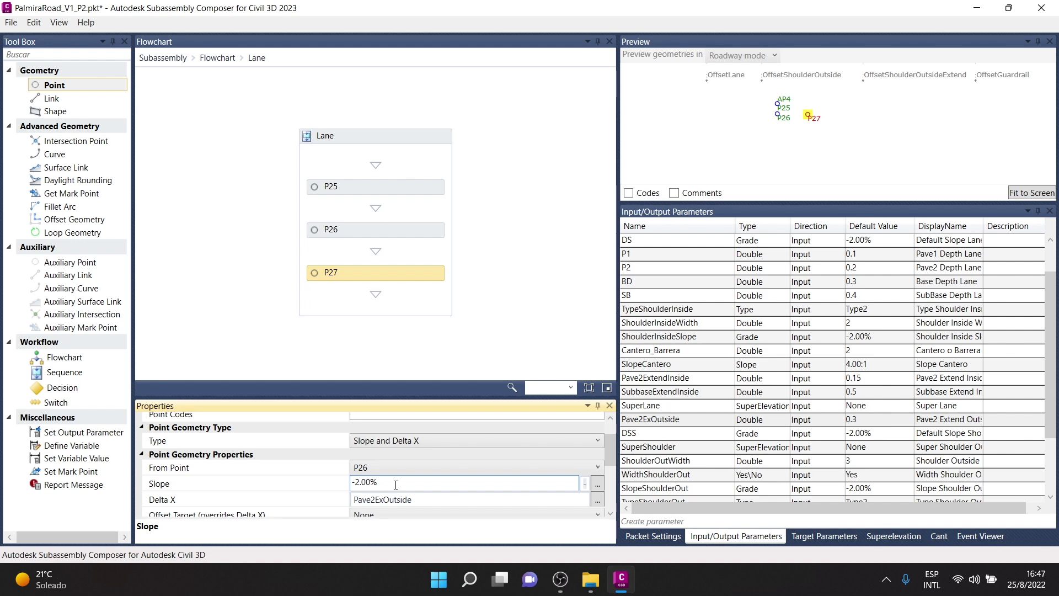
{"action": "scroll", "coordinate": [800, 238], "scroll_direction": "down", "scroll_amount": 1}
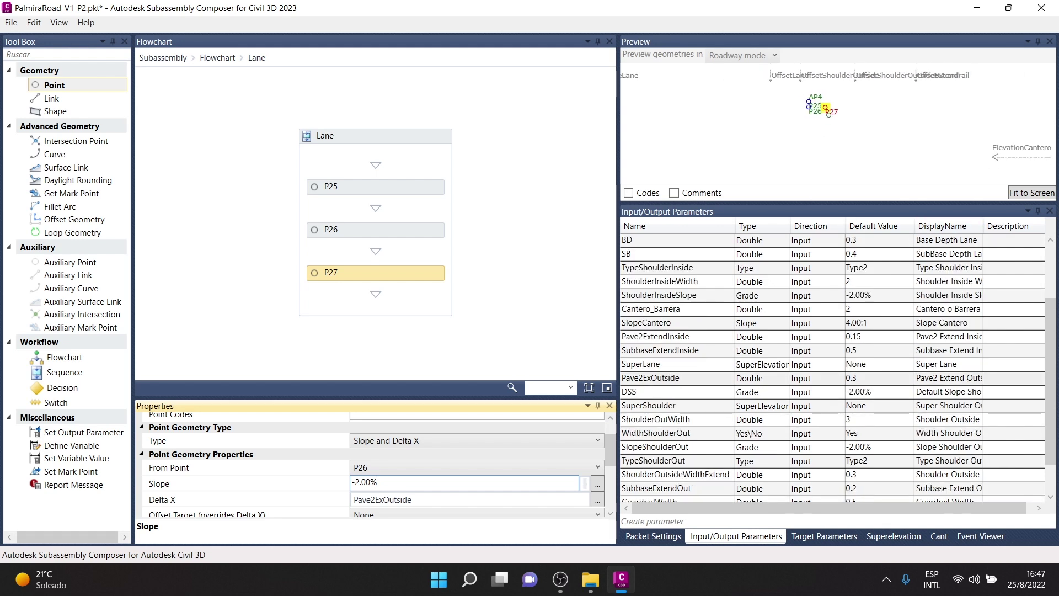
{"action": "scroll", "coordinate": [825, 107], "scroll_direction": "up", "scroll_amount": 2}
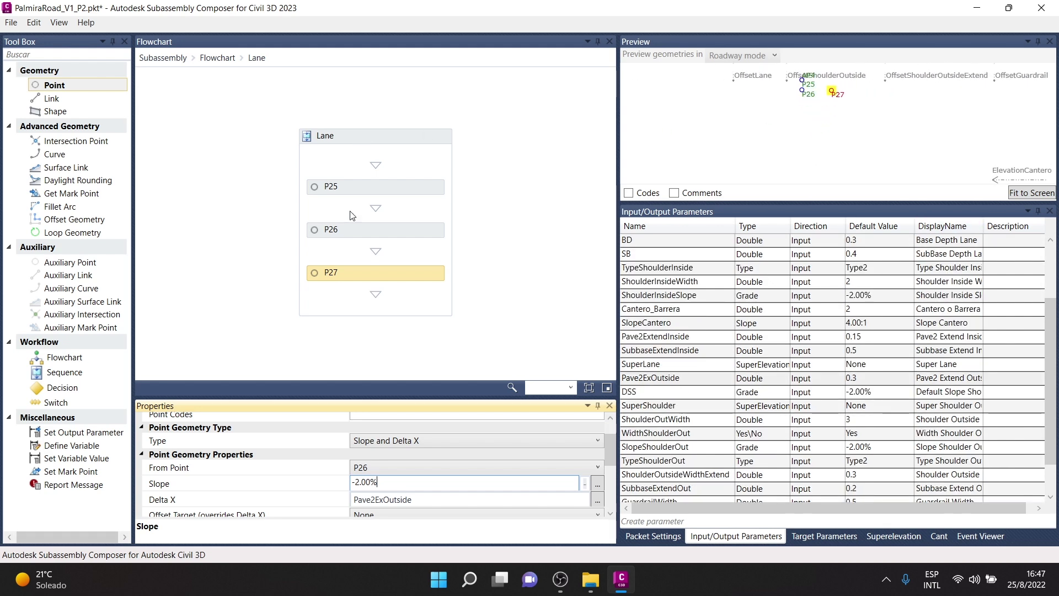
{"action": "left_click", "coordinate": [402, 230]}
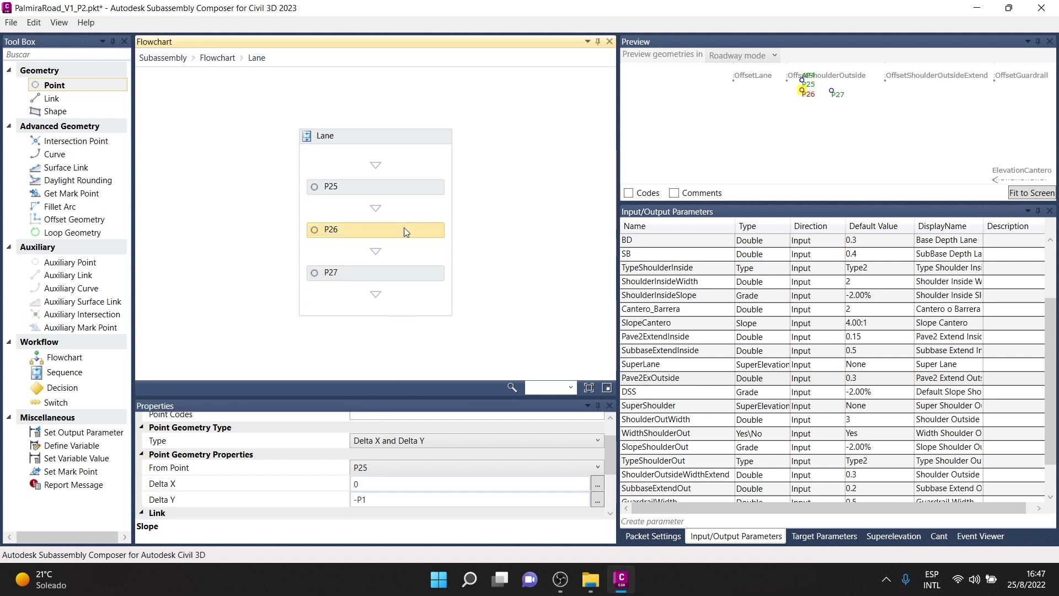
{"action": "left_click", "coordinate": [399, 187]}
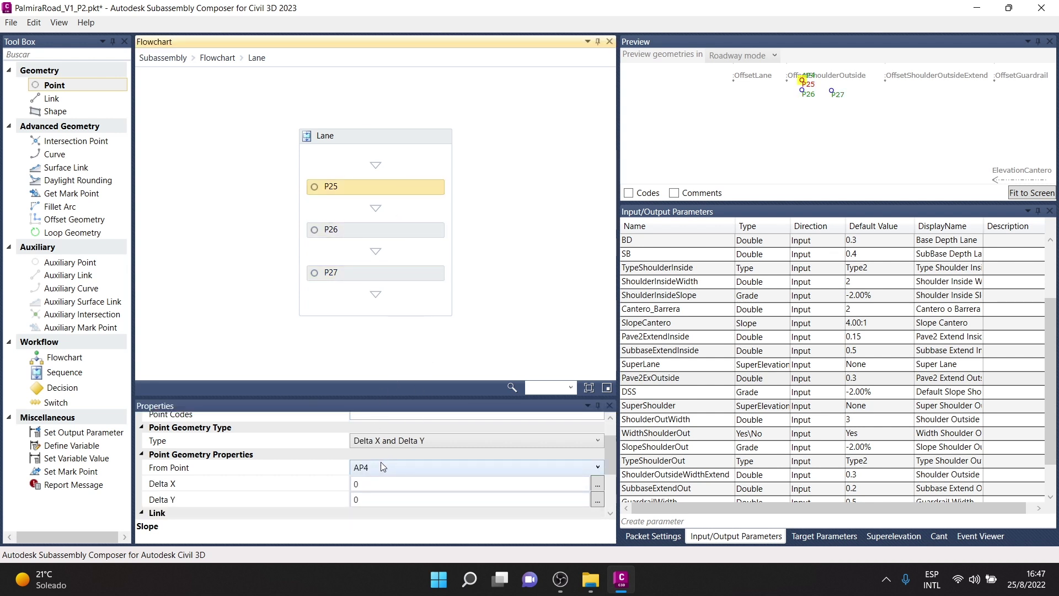
{"action": "scroll", "coordinate": [380, 468], "scroll_direction": "up", "scroll_amount": 1}
{"action": "scroll", "coordinate": [386, 463], "scroll_direction": "down", "scroll_amount": 2}
{"action": "scroll", "coordinate": [411, 459], "scroll_direction": "up", "scroll_amount": 1}
- Go back to P27 and select its -2.00% slope value for replacement
{"action": "left_click", "coordinate": [393, 272]}
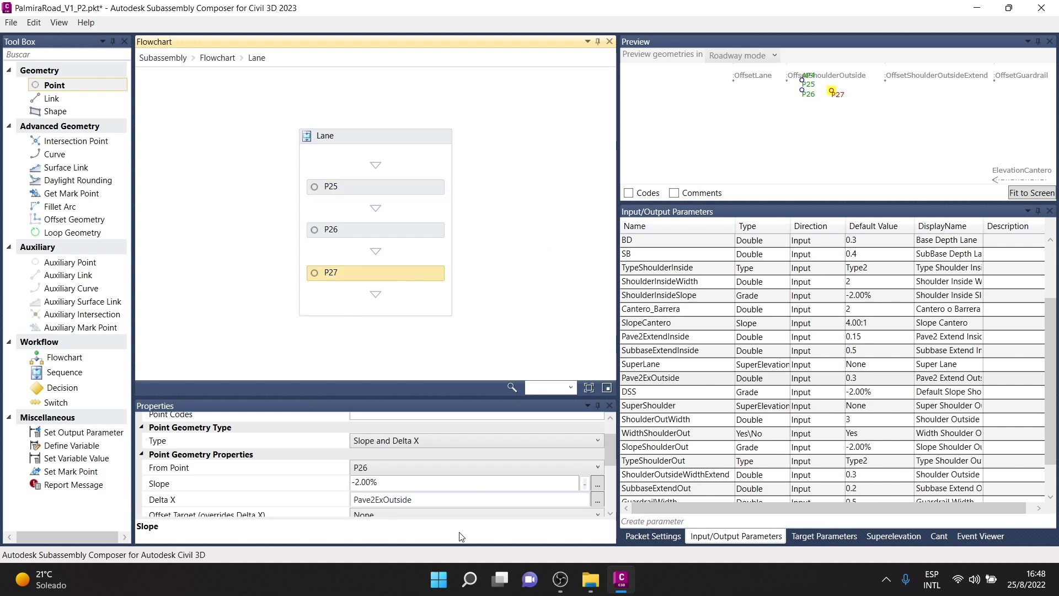
{"action": "left_click", "coordinate": [396, 478]}
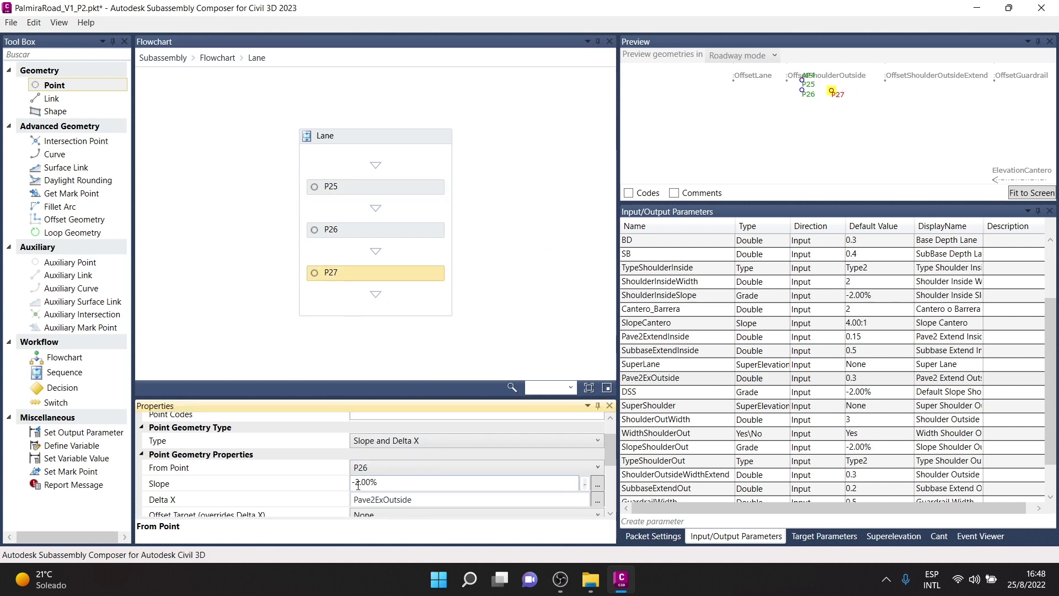
{"action": "left_click_drag", "start_coordinate": [387, 482], "coordinate": [254, 479]}
{"action": "scroll", "coordinate": [893, 121], "scroll_direction": "down", "scroll_amount": 2}
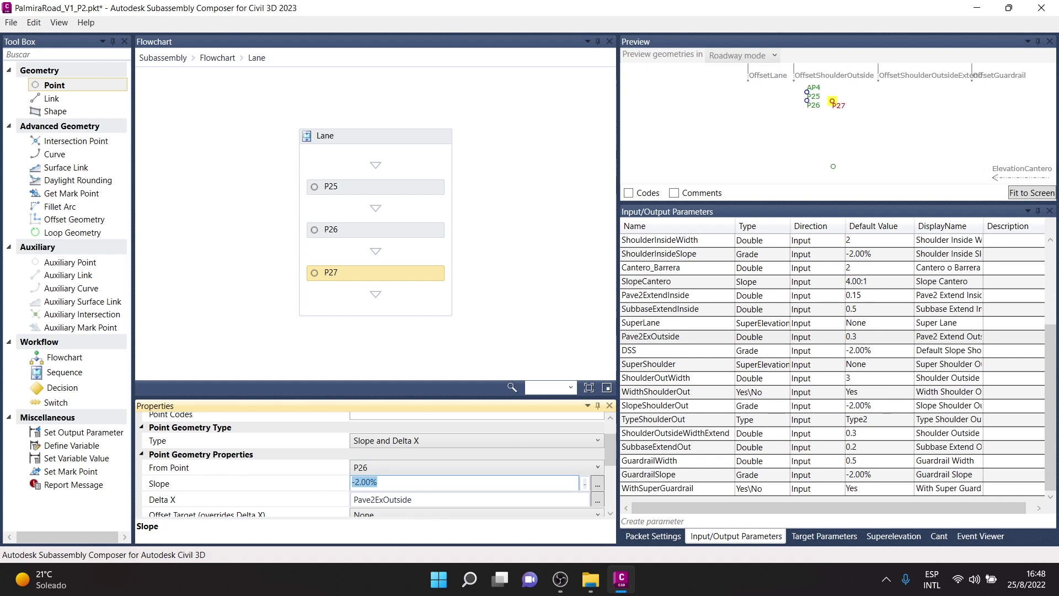
- Replace P27's slope with Ap2.Slopeto("Ap4") and refresh the preview
{"action": "scroll", "coordinate": [894, 121], "scroll_direction": "down", "scroll_amount": 2}
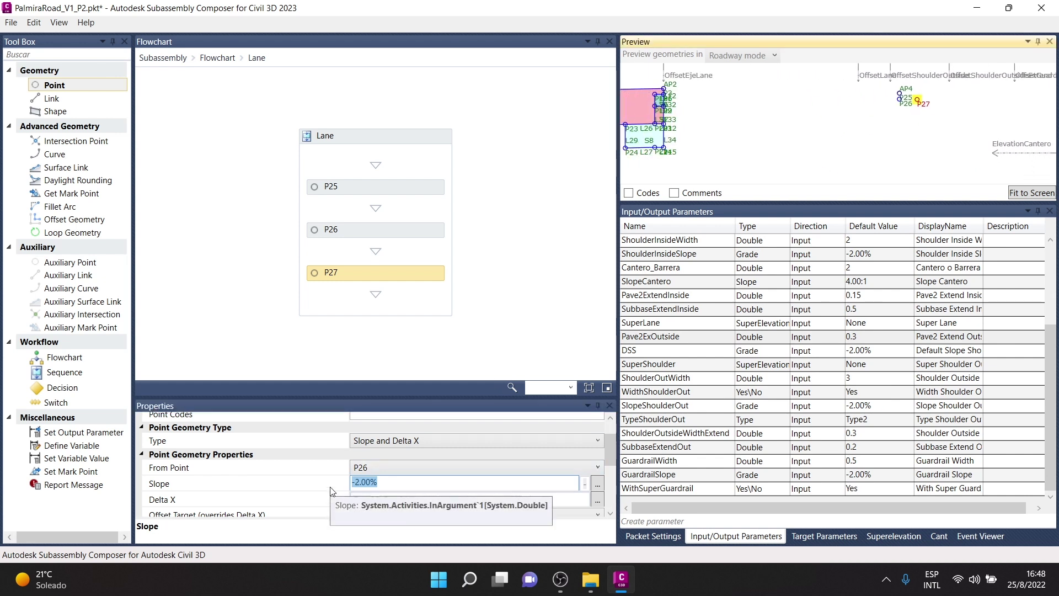
{"action": "type", "text": "P"}
{"action": "type", "text": "ave2ExOutside"}
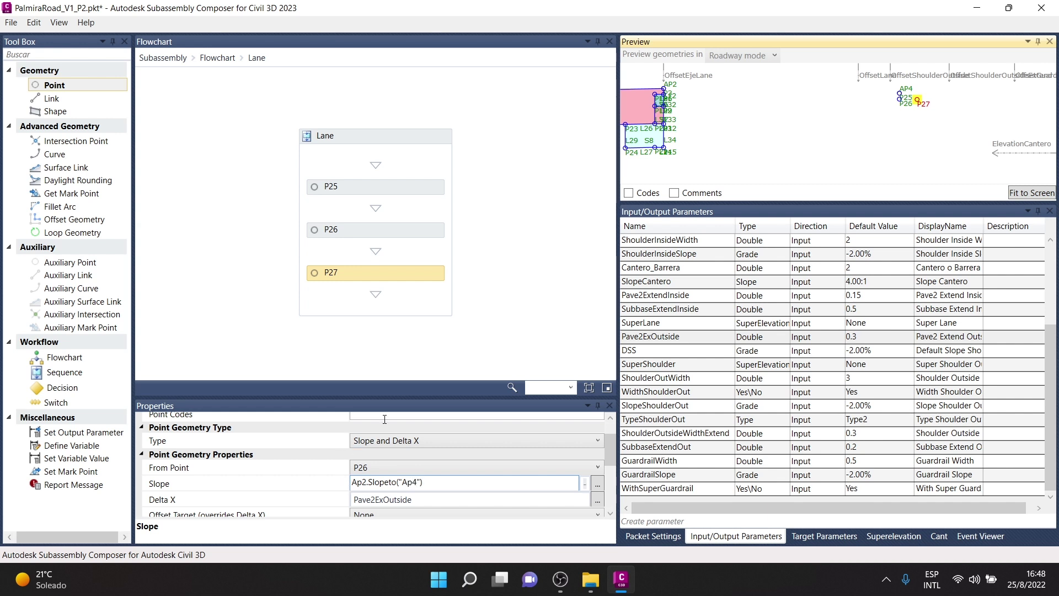
{"action": "left_click", "coordinate": [514, 318]}
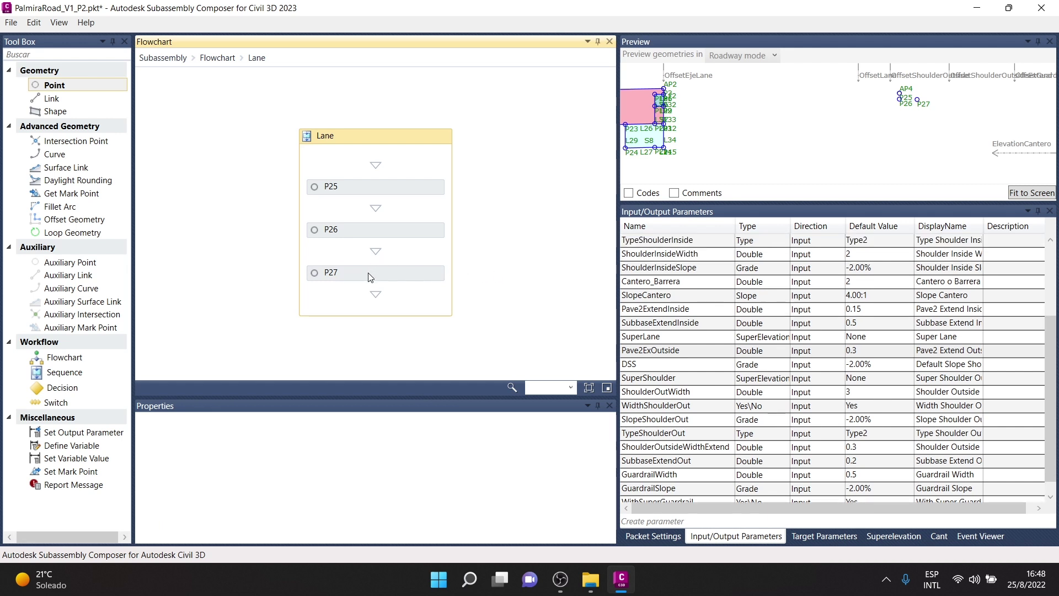
{"action": "left_click", "coordinate": [369, 275]}
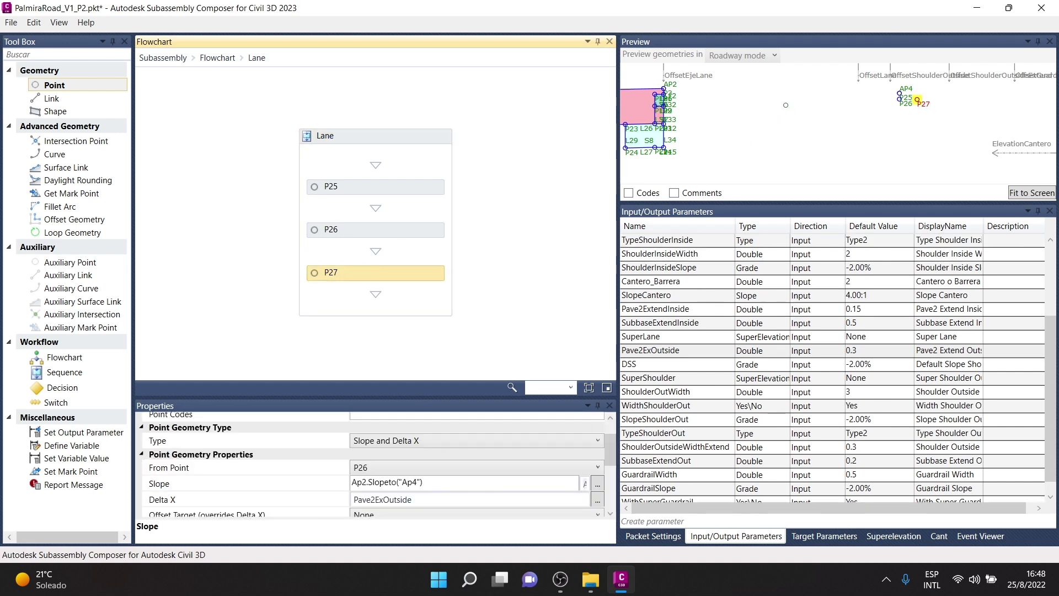
{"action": "scroll", "coordinate": [717, 93], "scroll_direction": "up", "scroll_amount": 1}
{"action": "scroll", "coordinate": [717, 93], "scroll_direction": "up", "scroll_amount": 1}
{"action": "scroll", "coordinate": [823, 121], "scroll_direction": "down", "scroll_amount": 1}
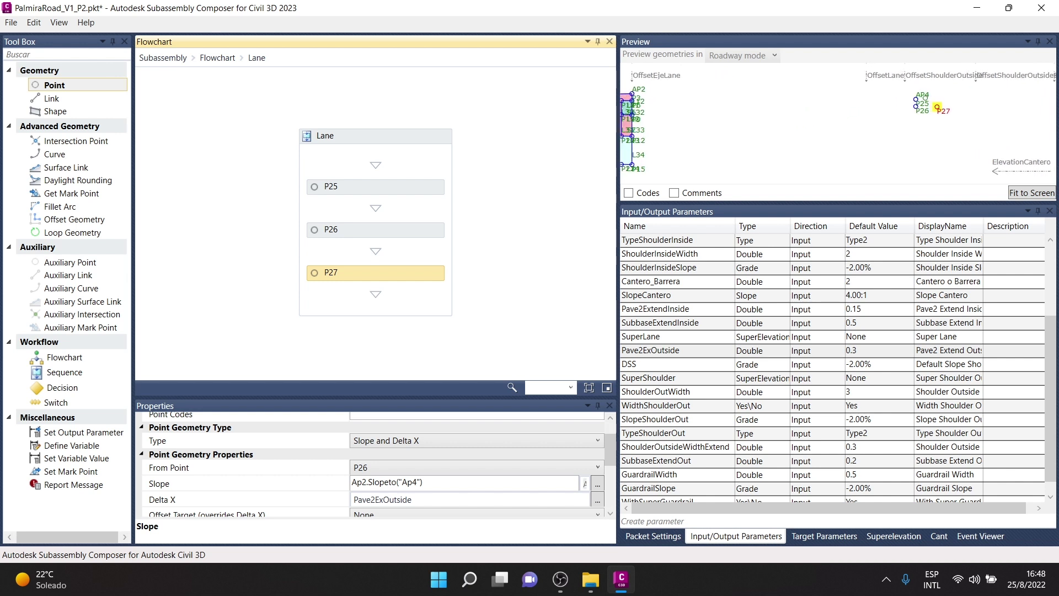
{"action": "left_click", "coordinate": [427, 483]}
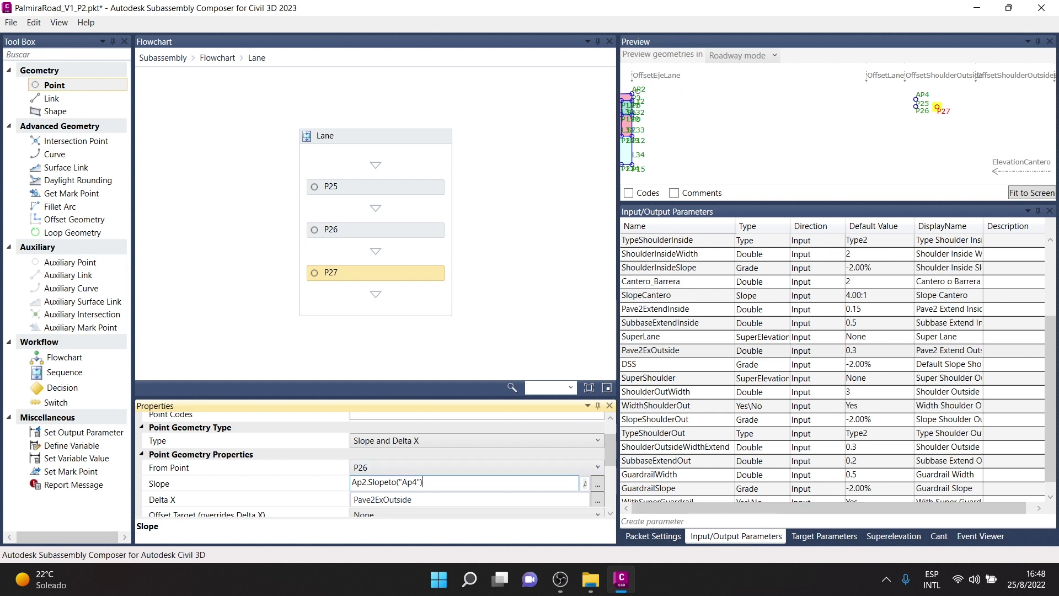
- Verify P27's slope expression and offset, and add point P28 after it
{"action": "scroll", "coordinate": [633, 84], "scroll_direction": "up", "scroll_amount": 2}
{"action": "scroll", "coordinate": [633, 84], "scroll_direction": "up", "scroll_amount": 1}
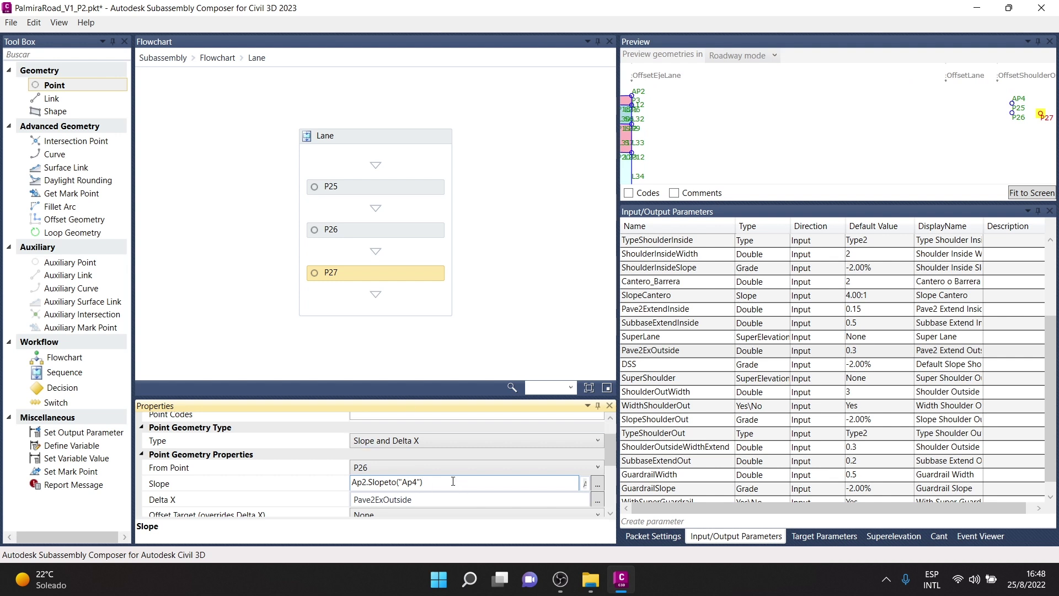
{"action": "left_click_drag", "start_coordinate": [453, 482], "coordinate": [280, 492]}
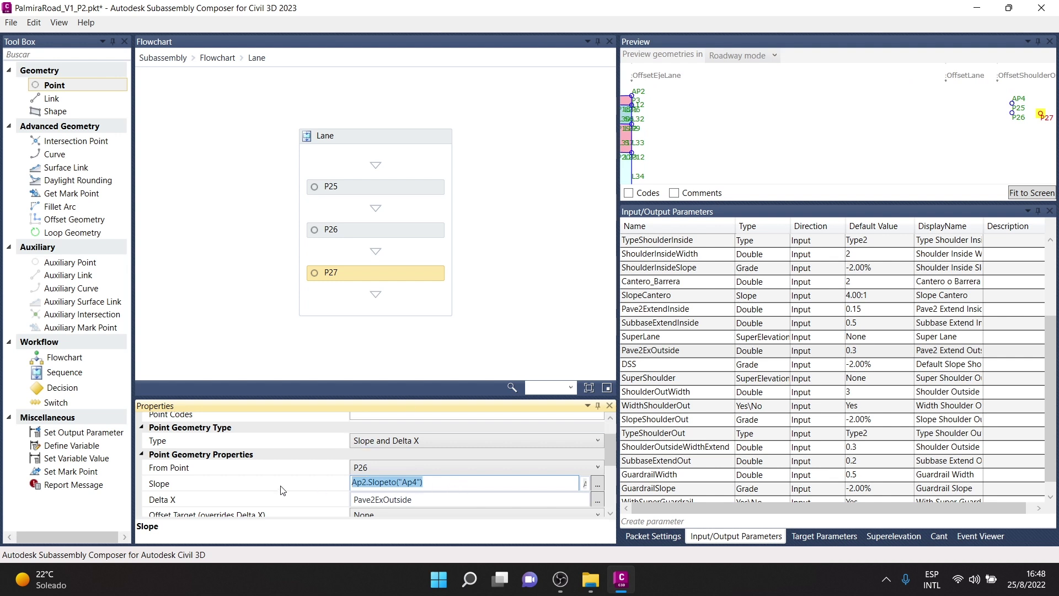
{"action": "left_click_drag", "start_coordinate": [993, 121], "coordinate": [866, 111]}
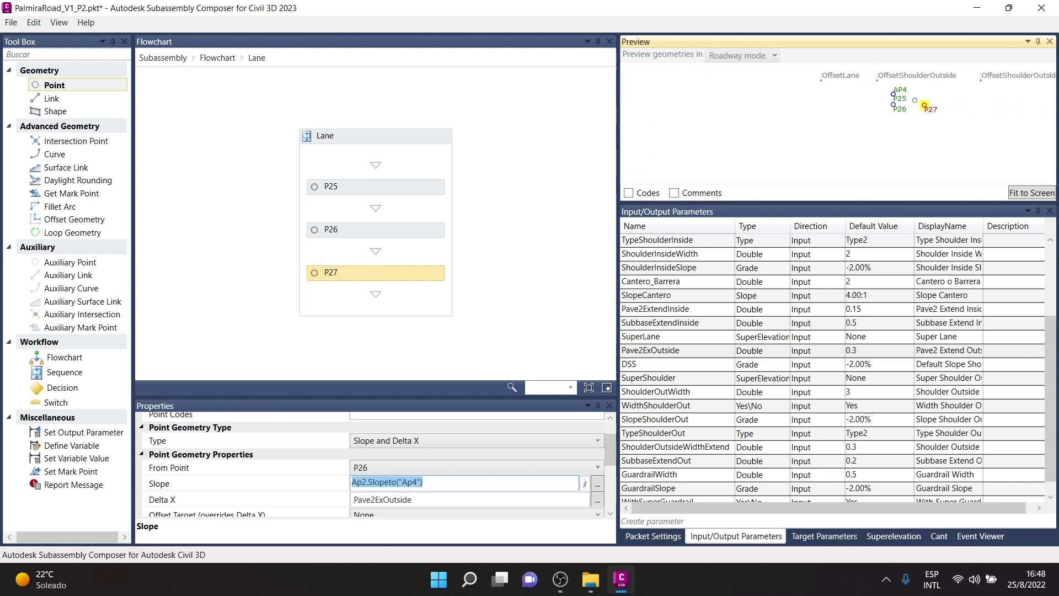
{"action": "left_click", "coordinate": [431, 499]}
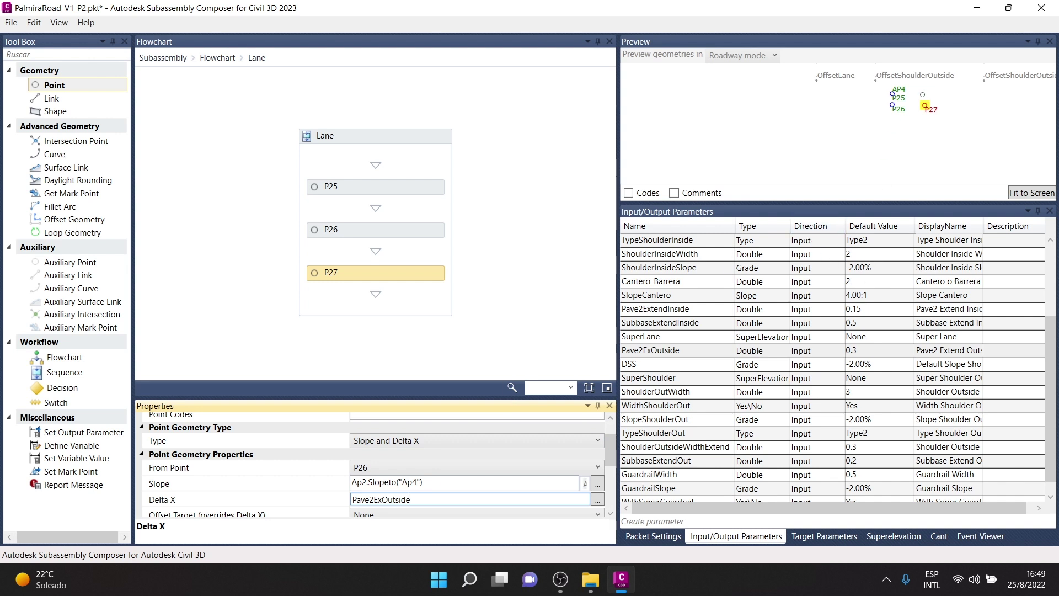
{"action": "scroll", "coordinate": [967, 96], "scroll_direction": "down", "scroll_amount": 1}
{"action": "scroll", "coordinate": [904, 103], "scroll_direction": "up", "scroll_amount": 1}
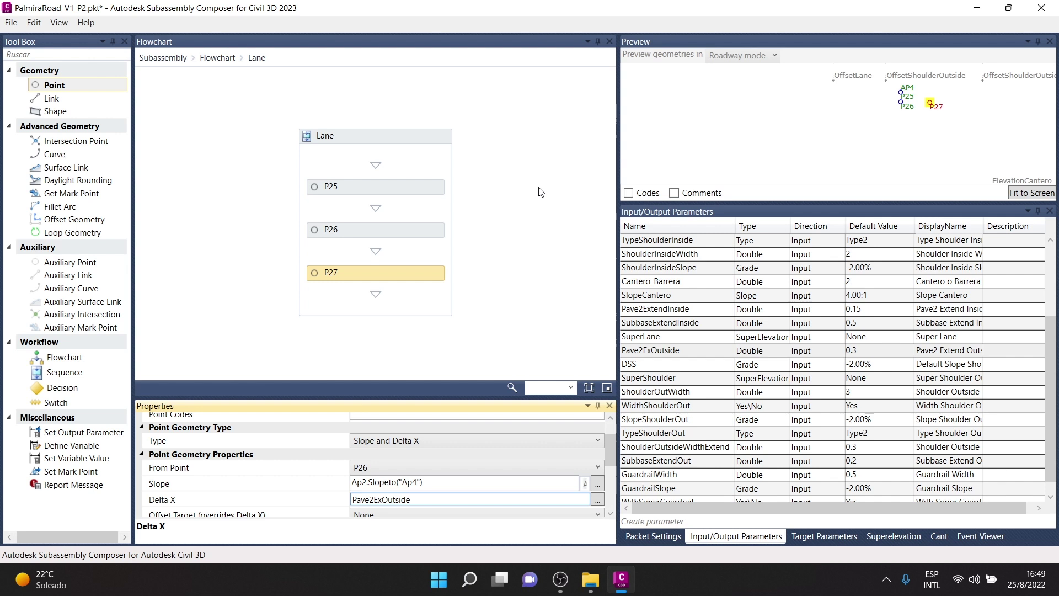
{"action": "mouse_move", "coordinate": [54, 85]}
{"action": "left_mouse_down"}
{"action": "mouse_move", "coordinate": [384, 288]}
{"action": "mouse_move", "coordinate": [377, 303]}
{"action": "left_mouse_up"}
- Base P28 on P27 with Delta X 0 and Delta Y -P2
{"action": "left_click", "coordinate": [391, 476]}
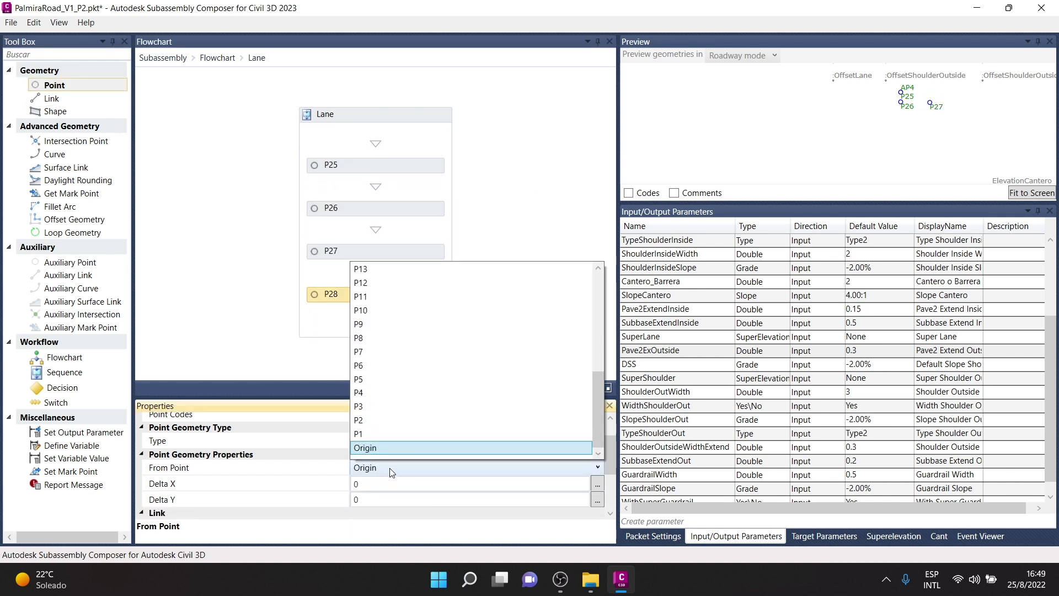
{"action": "scroll", "coordinate": [402, 298], "scroll_direction": "up", "scroll_amount": 3}
{"action": "scroll", "coordinate": [402, 298], "scroll_direction": "up", "scroll_amount": 3}
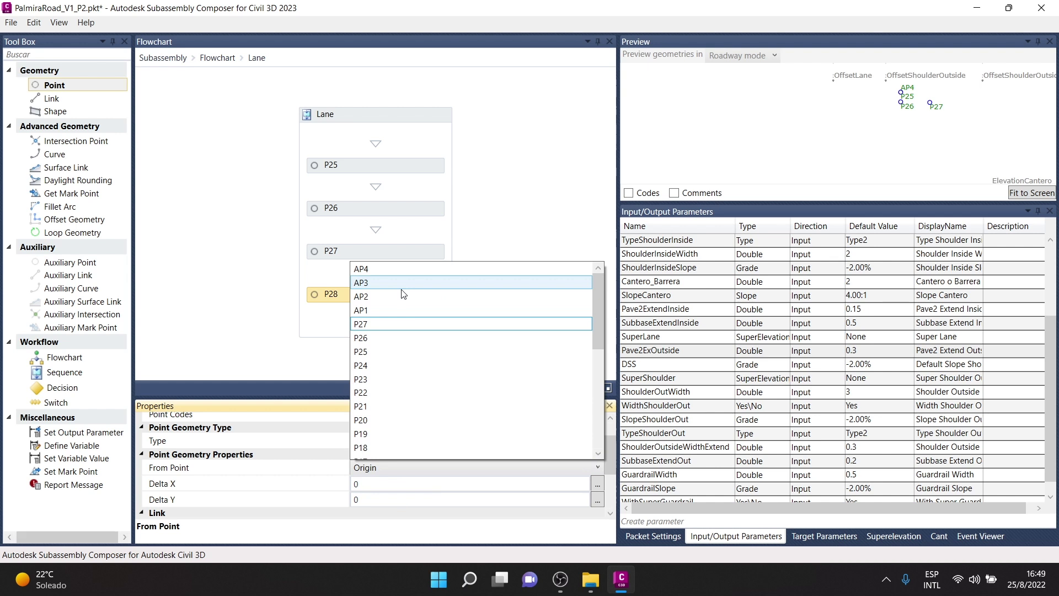
{"action": "left_click", "coordinate": [364, 324]}
{"action": "left_click", "coordinate": [379, 500]}
{"action": "type", "text": "-P2"}
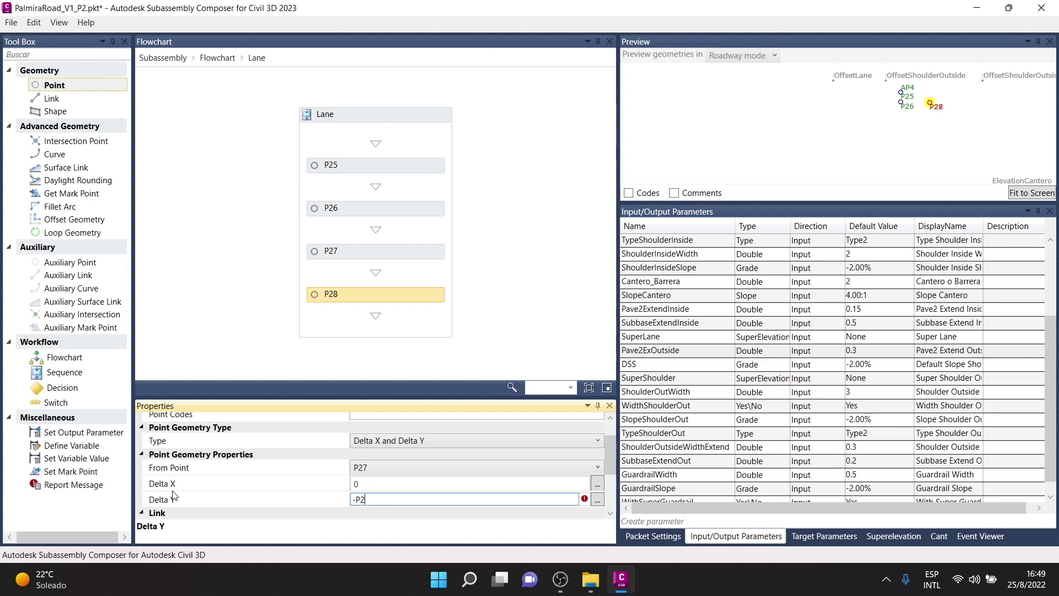
{"action": "left_click", "coordinate": [476, 308]}
{"action": "scroll", "coordinate": [948, 101], "scroll_direction": "down", "scroll_amount": 3}
{"action": "left_click", "coordinate": [948, 101]}
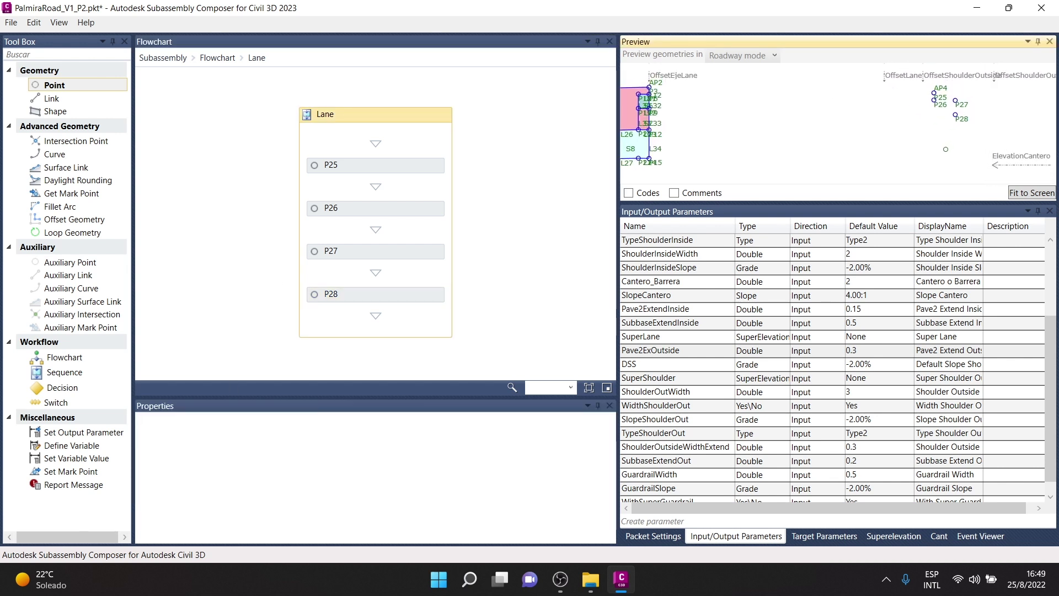
- Add P29 below P28 with Delta X 0 and Delta Y -0.3
{"action": "mouse_move", "coordinate": [55, 85]}
{"action": "left_mouse_down"}
{"action": "mouse_move", "coordinate": [447, 369]}
{"action": "mouse_move", "coordinate": [404, 326]}
{"action": "left_mouse_up"}
{"action": "left_click", "coordinate": [393, 468]}
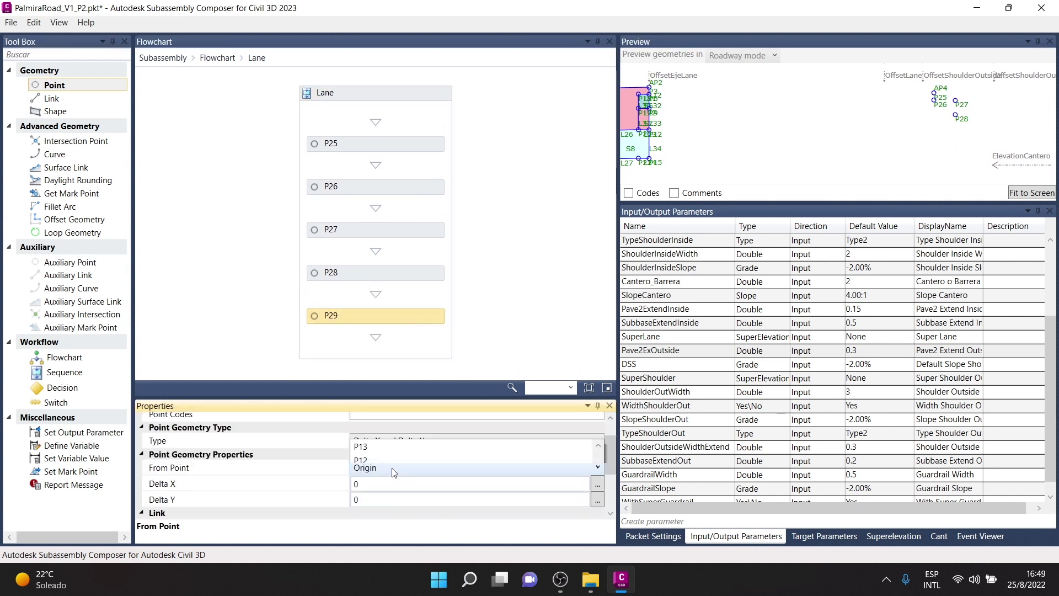
{"action": "scroll", "coordinate": [385, 290], "scroll_direction": "up", "scroll_amount": 2}
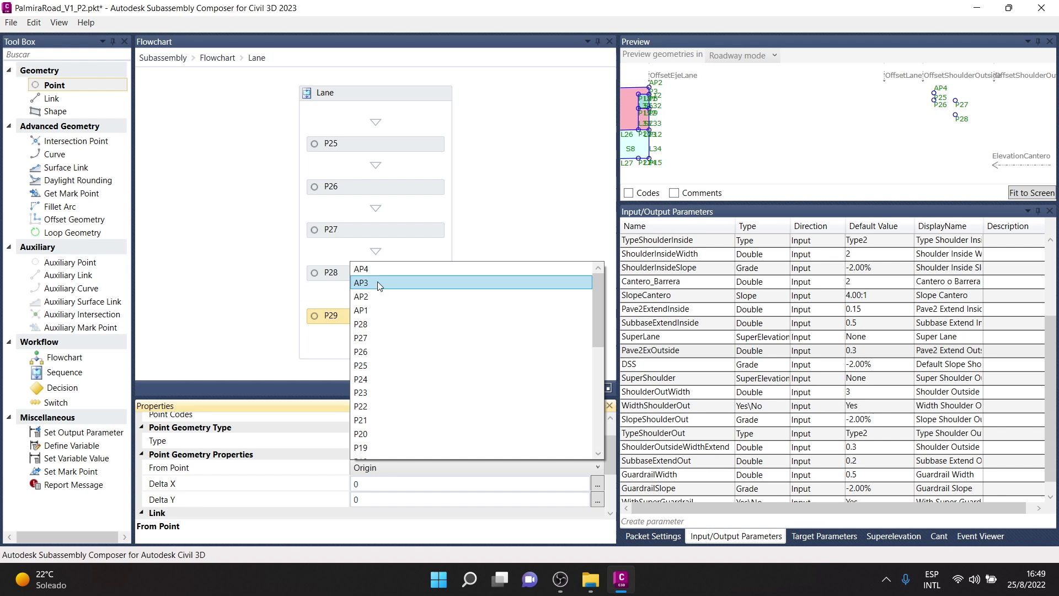
{"action": "left_click", "coordinate": [395, 324]}
{"action": "left_click", "coordinate": [403, 501]}
{"action": "scroll", "coordinate": [647, 324], "scroll_direction": "up", "scroll_amount": 3}
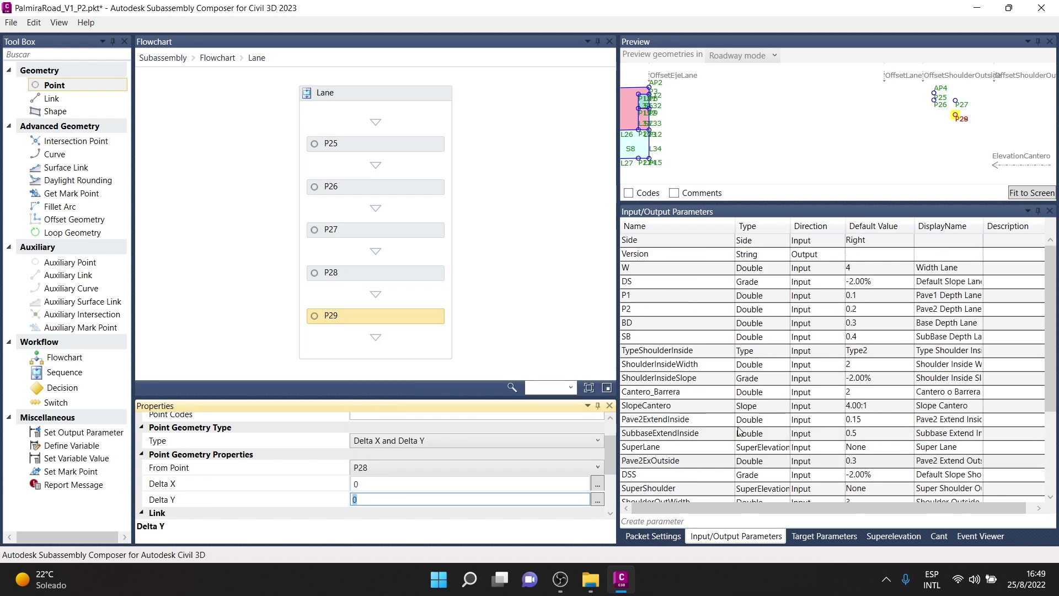
{"action": "type", "text": "-0.3"}
{"action": "left_click", "coordinate": [624, 181]}
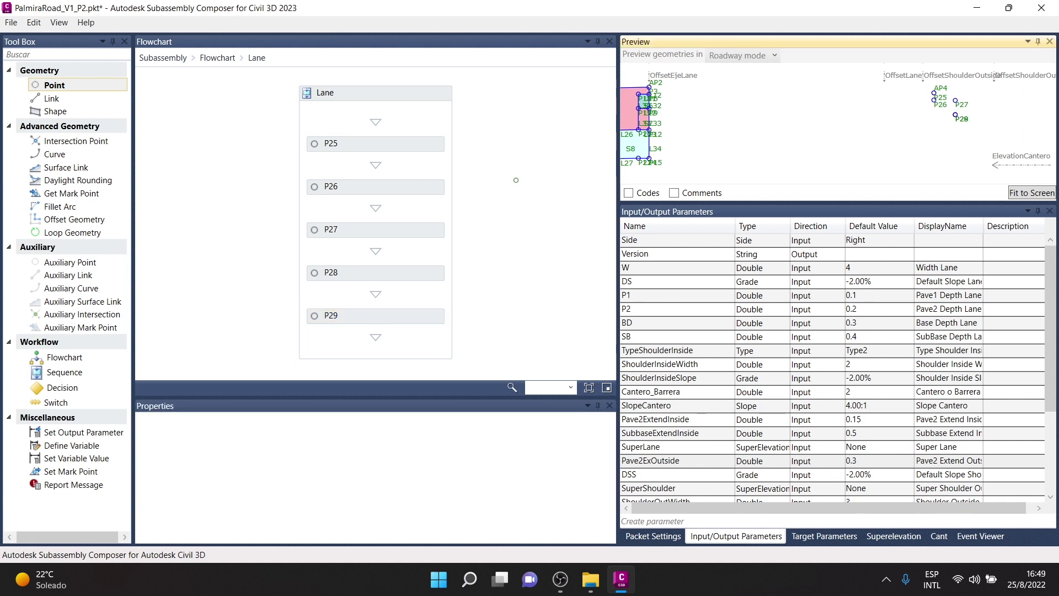
- Add P30 below P29 with Delta X 0 and Delta Y -SB
{"action": "left_click_drag", "start_coordinate": [41, 86], "coordinate": [376, 340]}
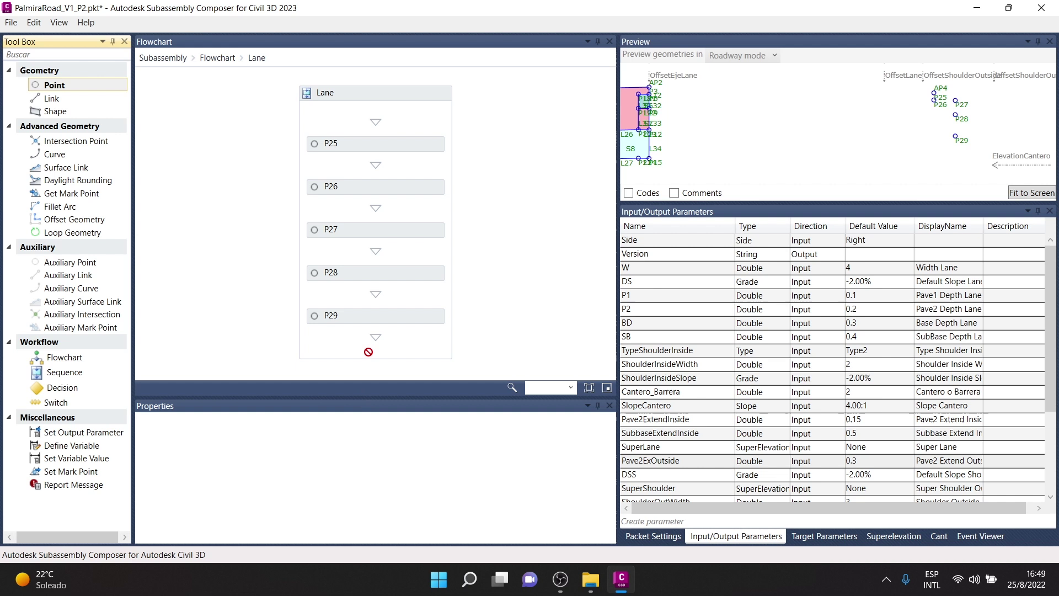
{"action": "left_click", "coordinate": [396, 472]}
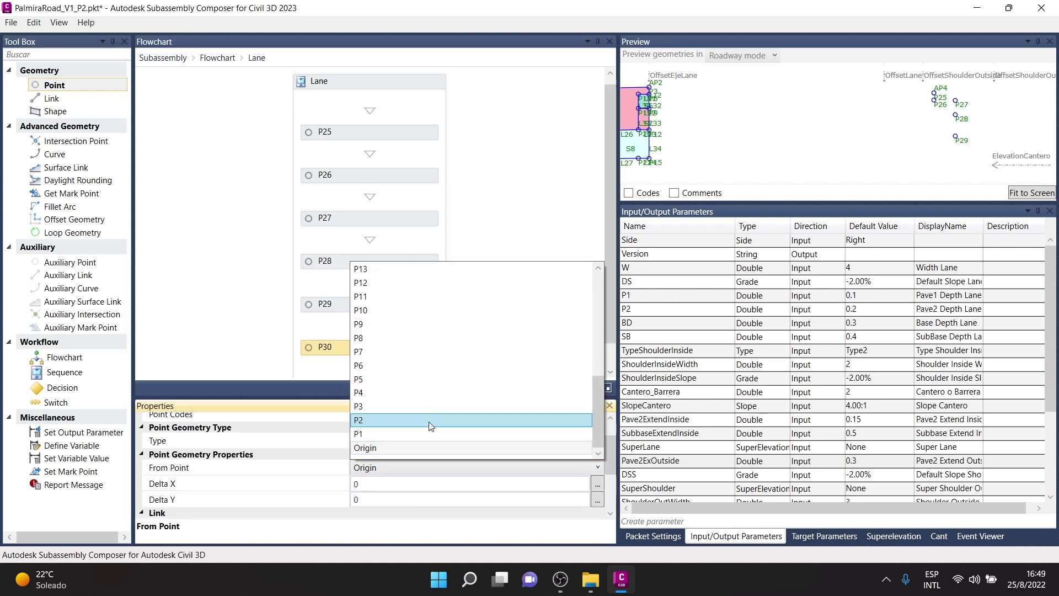
{"action": "scroll", "coordinate": [411, 308], "scroll_direction": "up", "scroll_amount": 5}
{"action": "left_click", "coordinate": [374, 297]}
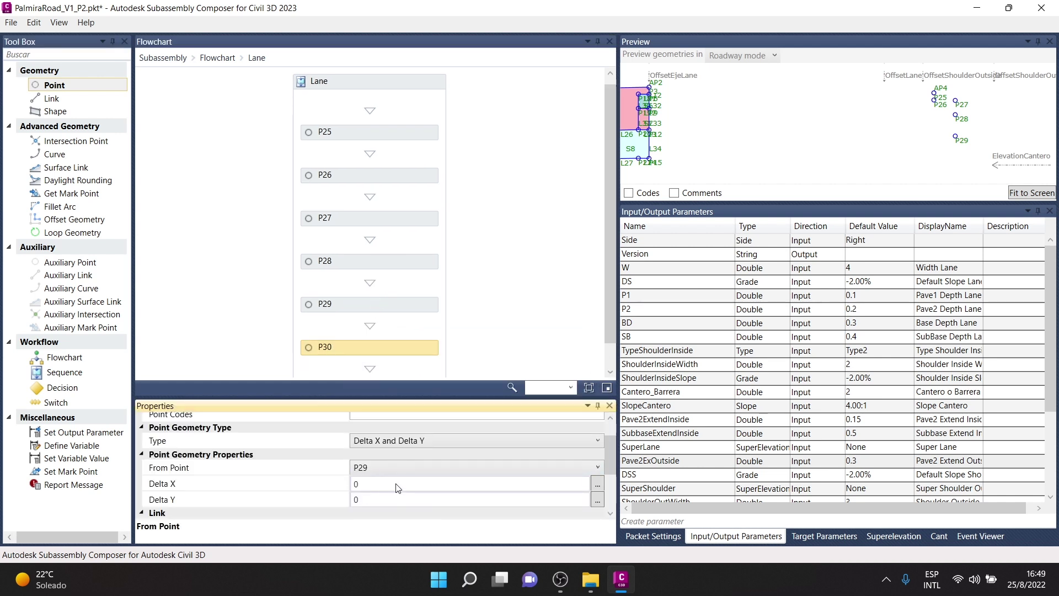
{"action": "left_click", "coordinate": [364, 501]}
{"action": "type", "text": "-SB"}
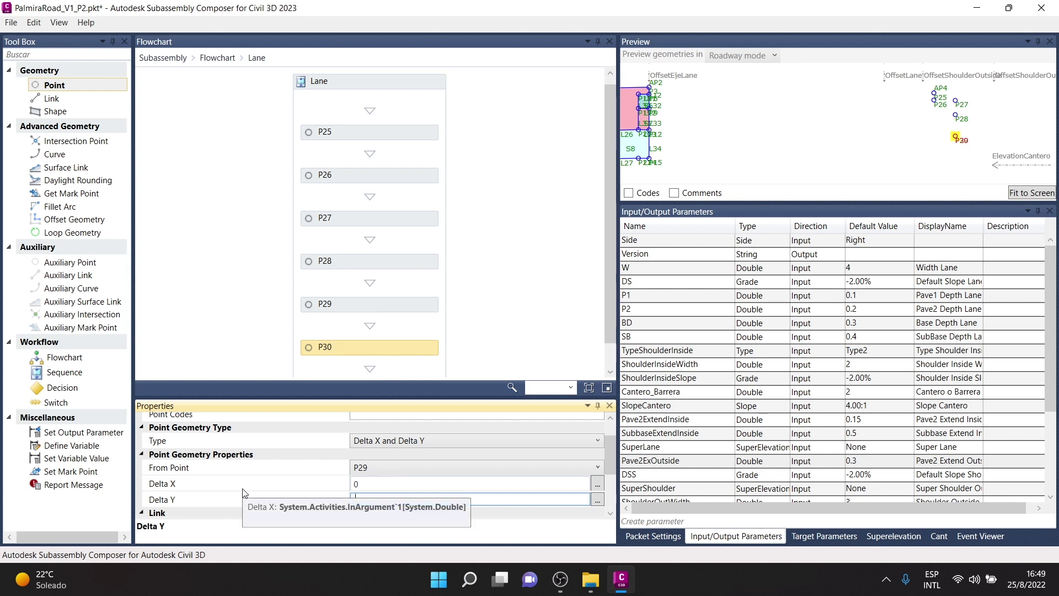
{"action": "left_click", "coordinate": [480, 242]}
{"action": "scroll", "coordinate": [957, 127], "scroll_direction": "up", "scroll_amount": 1}
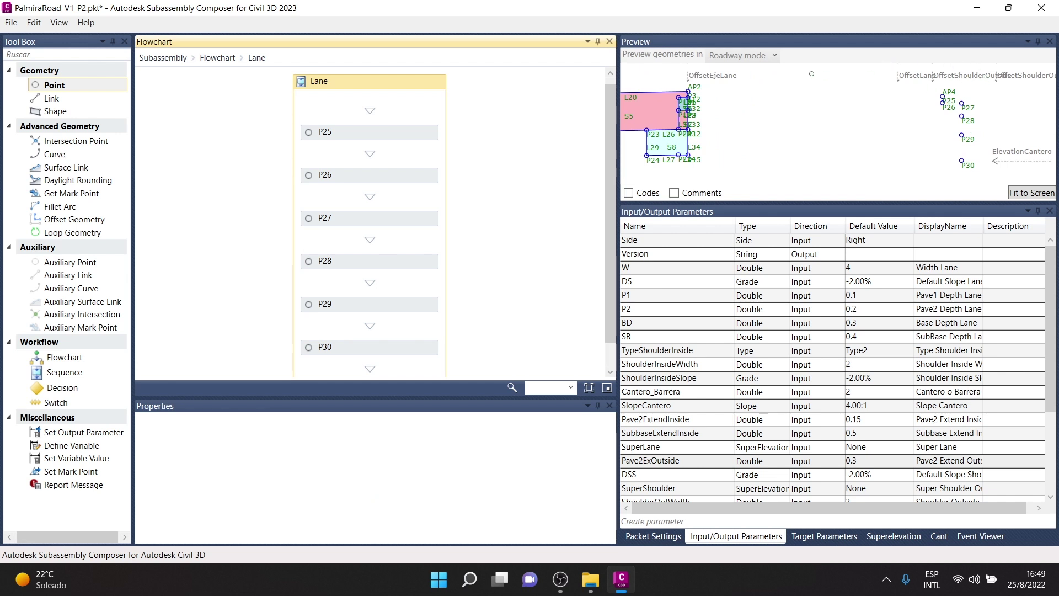
- Add link L35 from P3 to P25
{"action": "left_click_drag", "start_coordinate": [52, 98], "coordinate": [368, 350]}
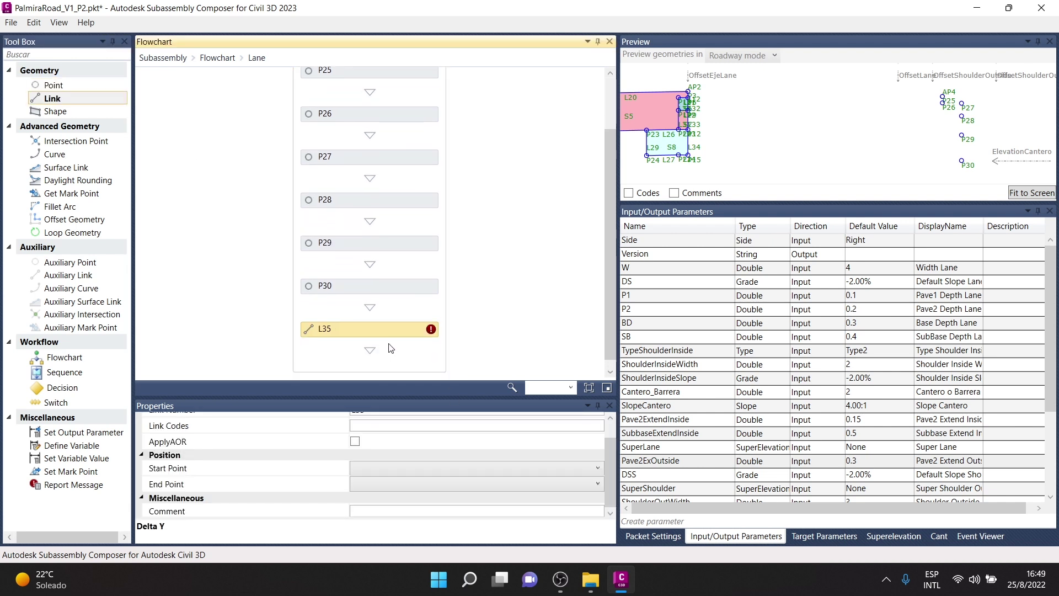
{"action": "left_click", "coordinate": [407, 469]}
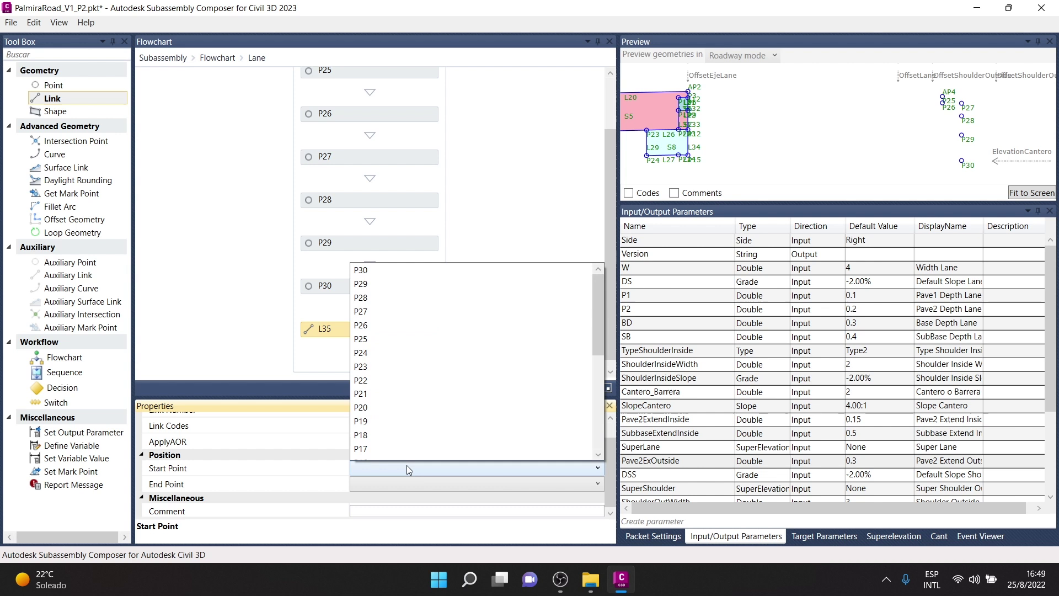
{"action": "scroll", "coordinate": [373, 425], "scroll_direction": "down", "scroll_amount": 5}
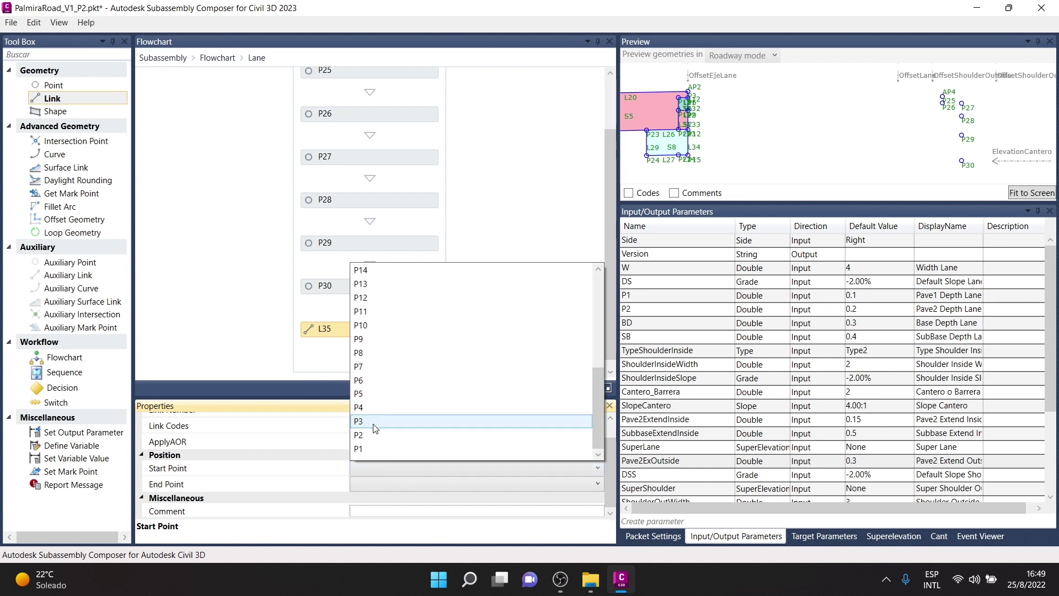
{"action": "left_click", "coordinate": [373, 428]}
{"action": "left_click", "coordinate": [386, 484]}
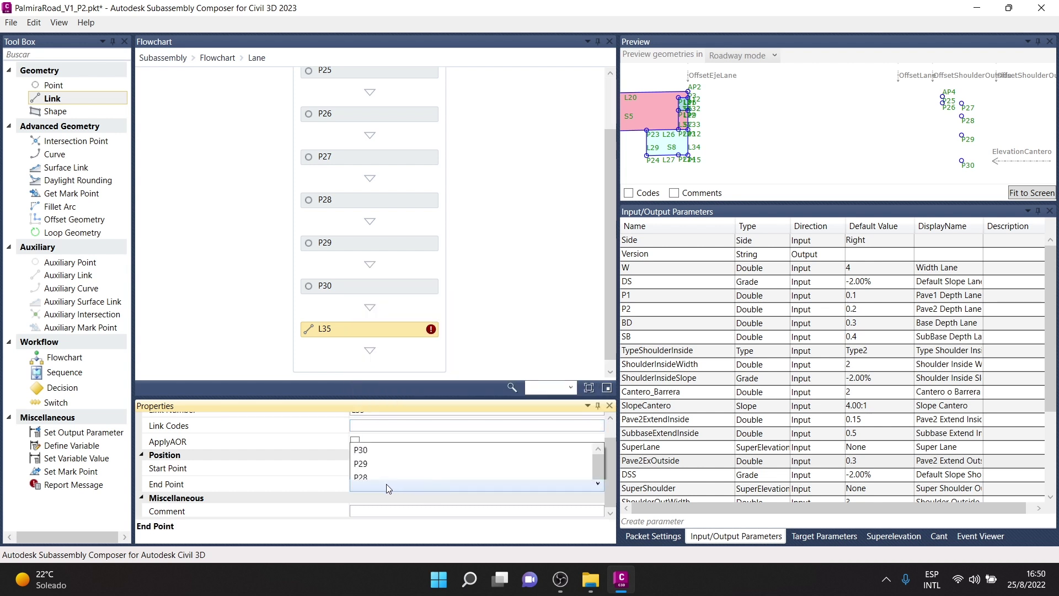
{"action": "scroll", "coordinate": [389, 451], "scroll_direction": "down", "scroll_amount": 1}
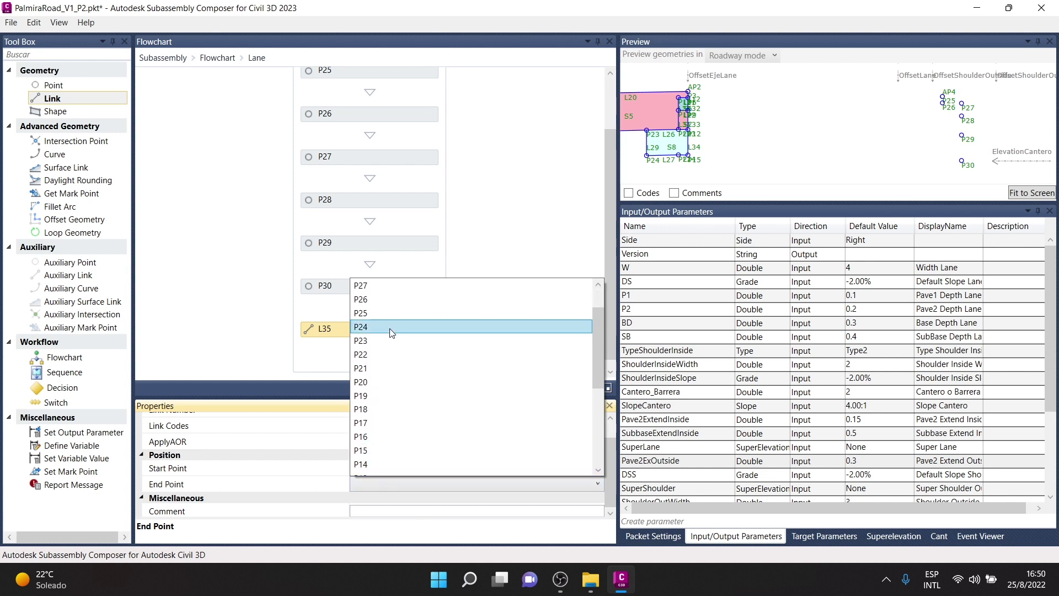
{"action": "left_click", "coordinate": [389, 313]}
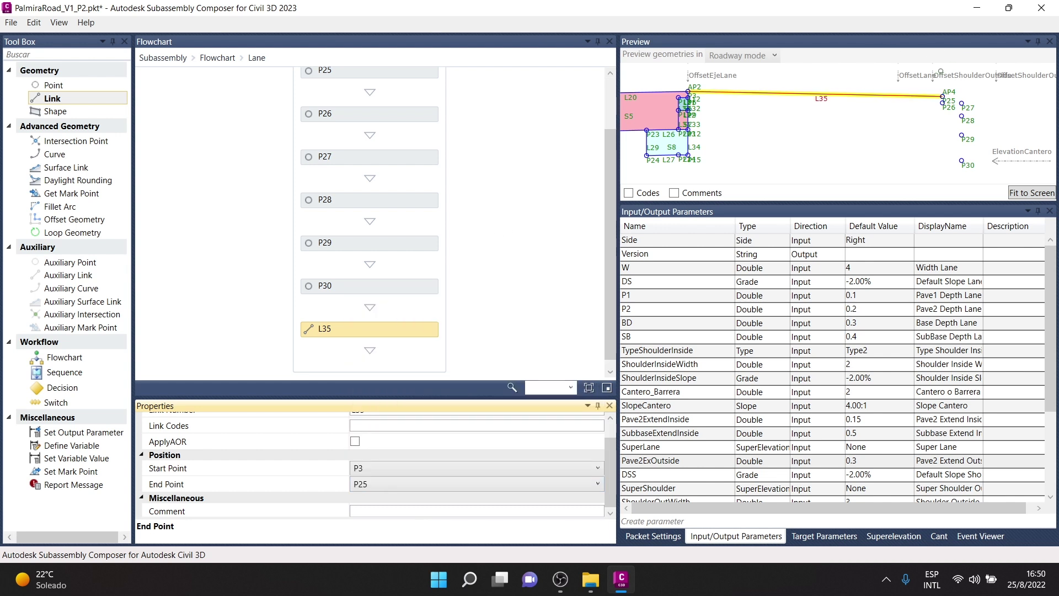
{"action": "scroll", "coordinate": [642, 160], "scroll_direction": "up", "scroll_amount": 1}
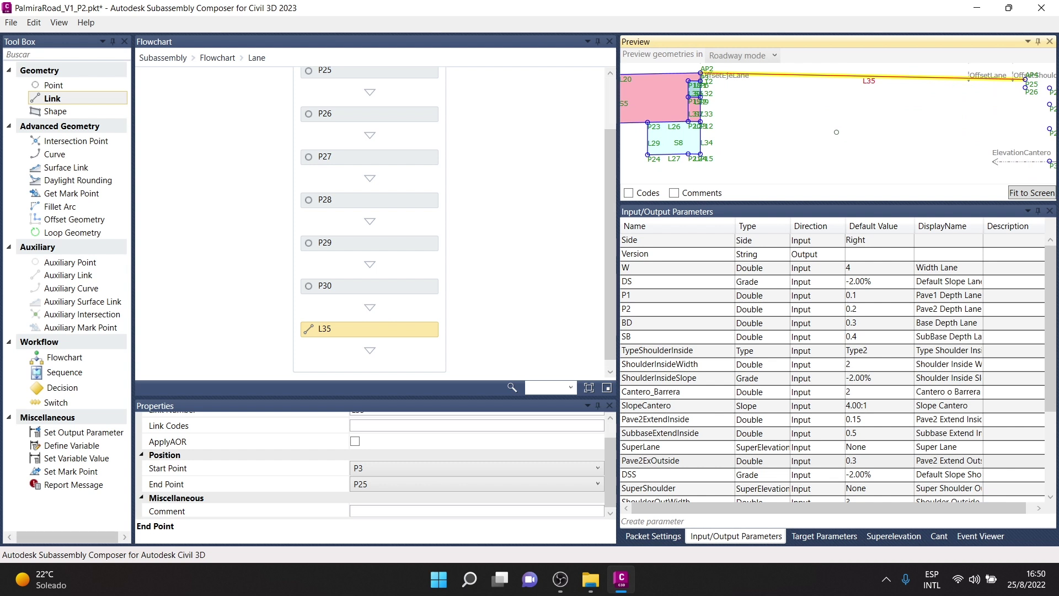
{"action": "scroll", "coordinate": [742, 103], "scroll_direction": "down", "scroll_amount": 2}
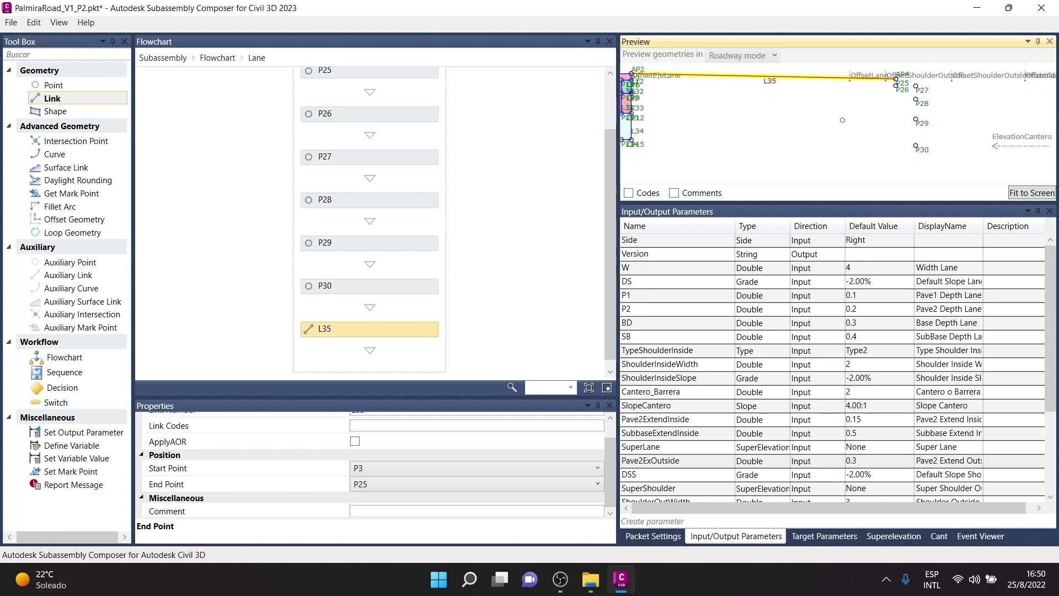
- Add link L36 from P6 to P26 and place a new link L37
{"action": "left_click", "coordinate": [50, 101]}
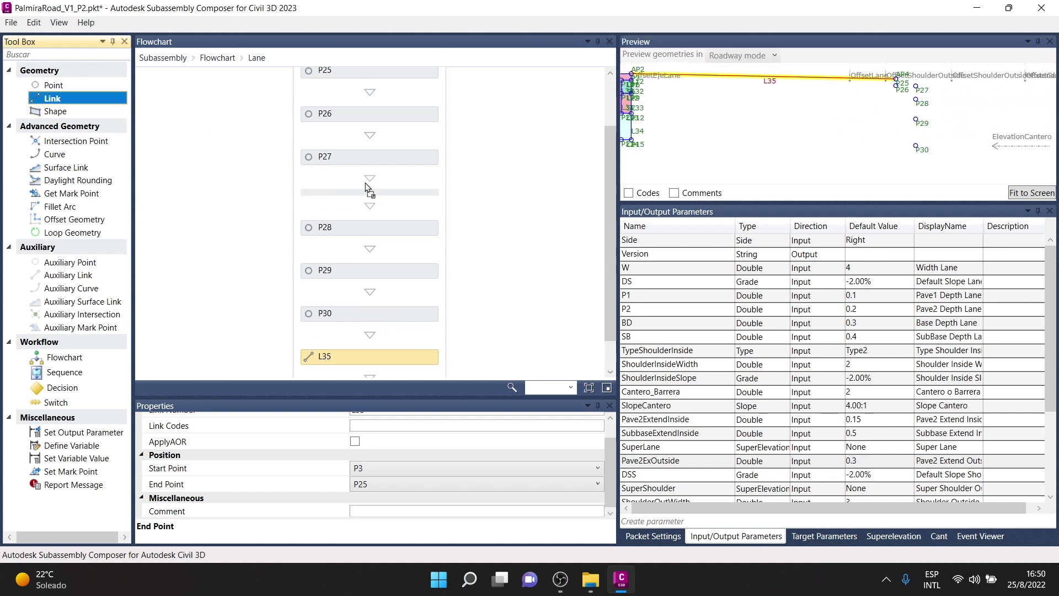
{"action": "left_click_drag", "start_coordinate": [50, 101], "coordinate": [384, 339]}
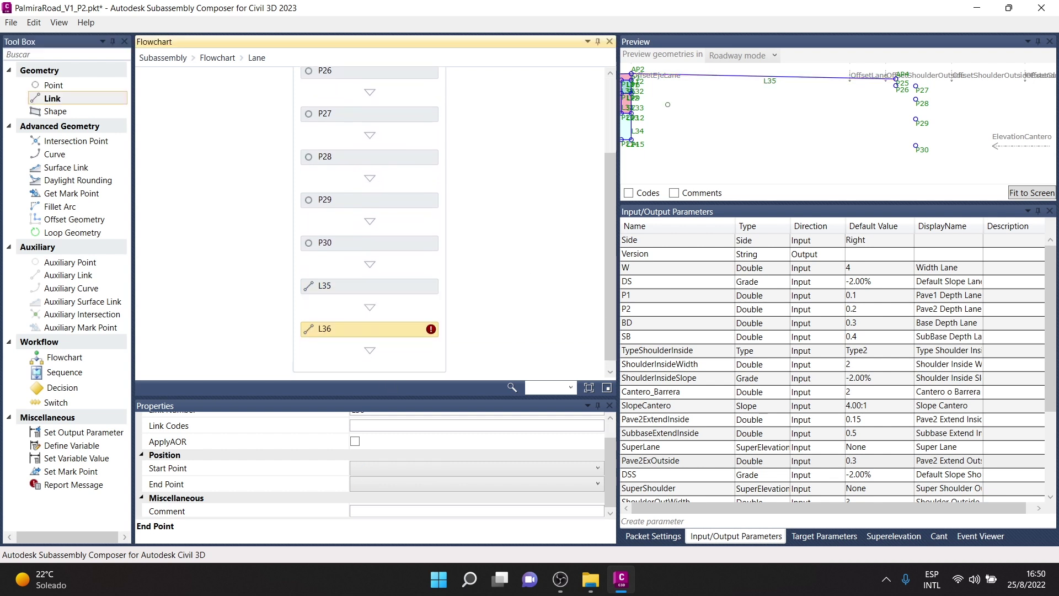
{"action": "scroll", "coordinate": [707, 127], "scroll_direction": "up", "scroll_amount": 3}
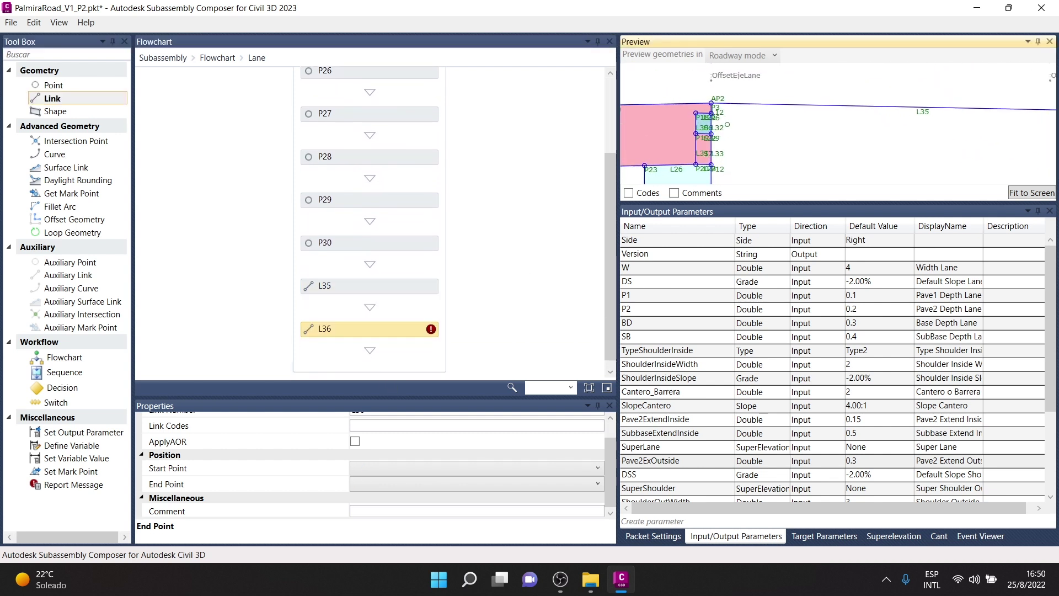
{"action": "left_click", "coordinate": [388, 468]}
{"action": "scroll", "coordinate": [379, 429], "scroll_direction": "down", "scroll_amount": 3}
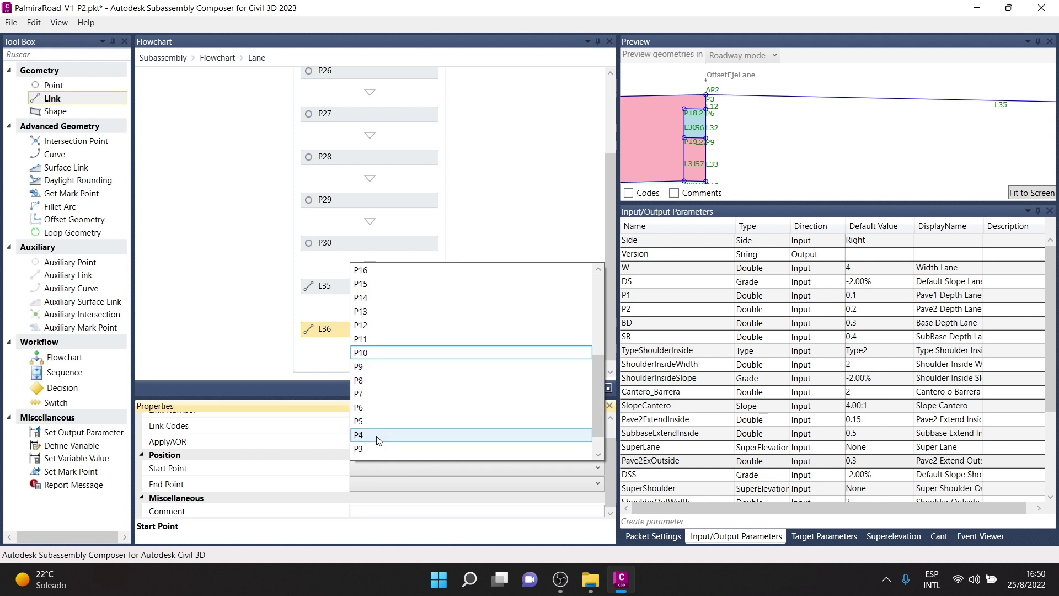
{"action": "left_click", "coordinate": [369, 408]}
{"action": "left_click_drag", "start_coordinate": [756, 145], "coordinate": [662, 145]}
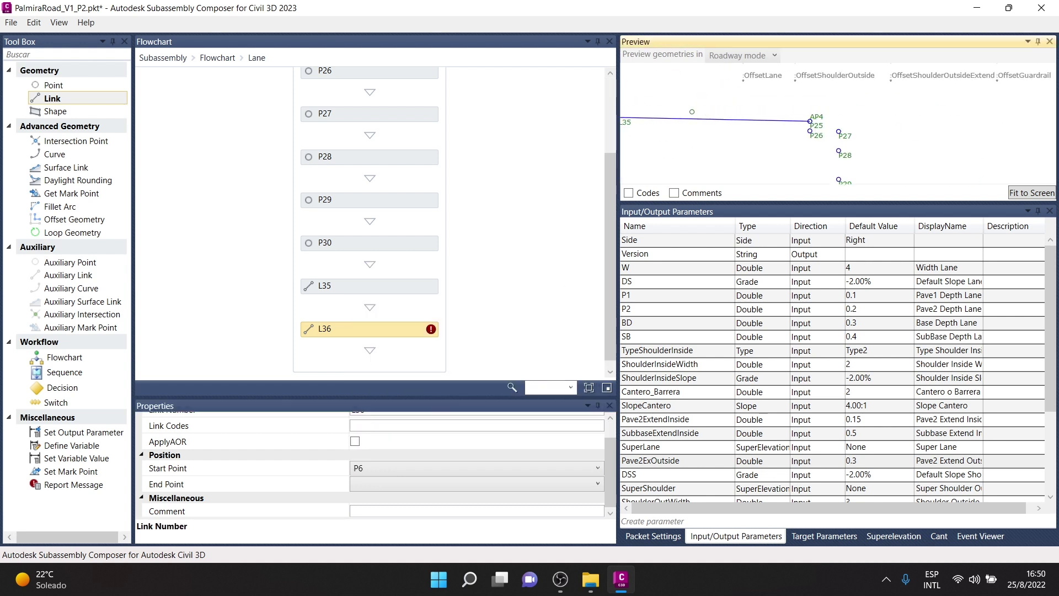
{"action": "left_click", "coordinate": [381, 490]}
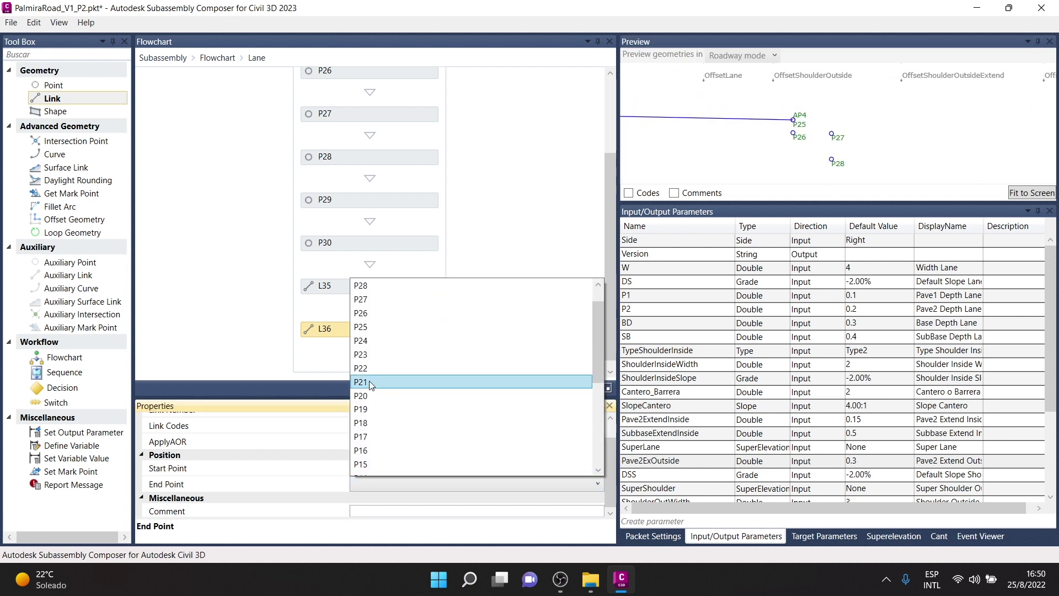
{"action": "left_click", "coordinate": [373, 316]}
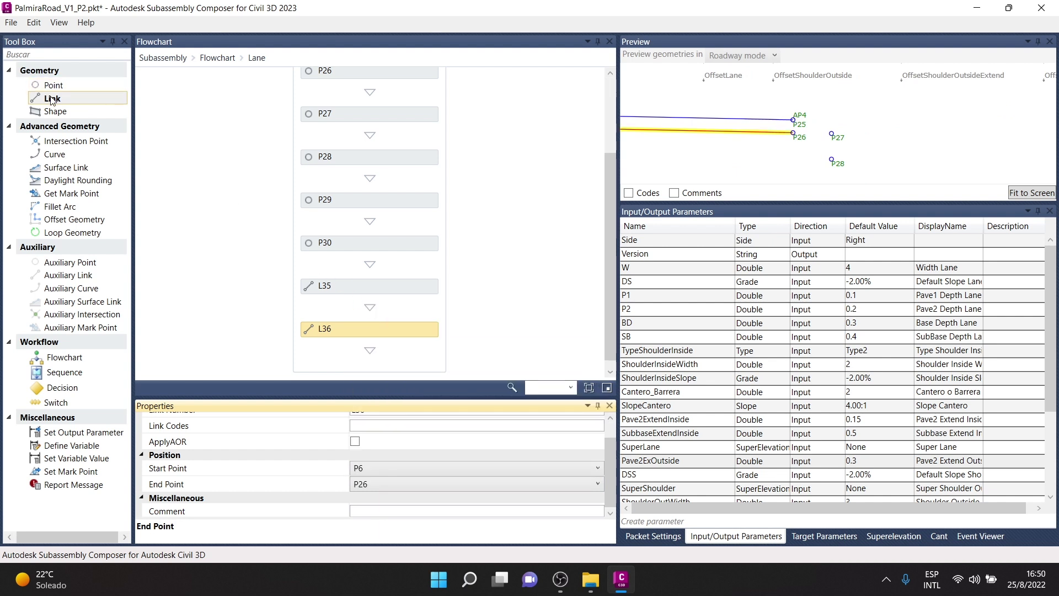
{"action": "left_click_drag", "start_coordinate": [53, 98], "coordinate": [378, 353]}
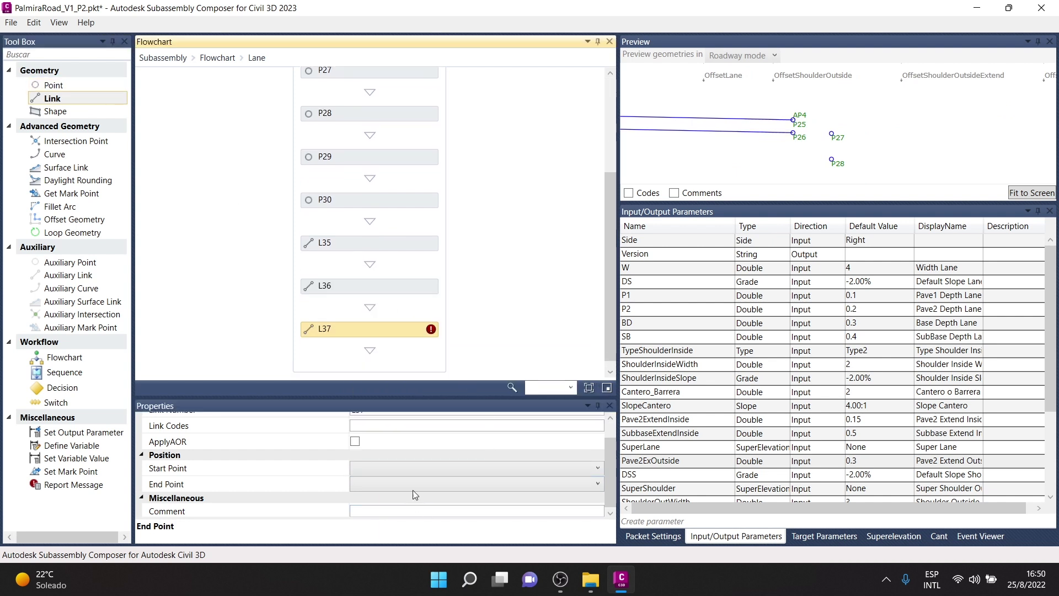
- Connect link L37 from P26 to P27
{"action": "left_click", "coordinate": [399, 468]}
{"action": "left_click", "coordinate": [388, 318]}
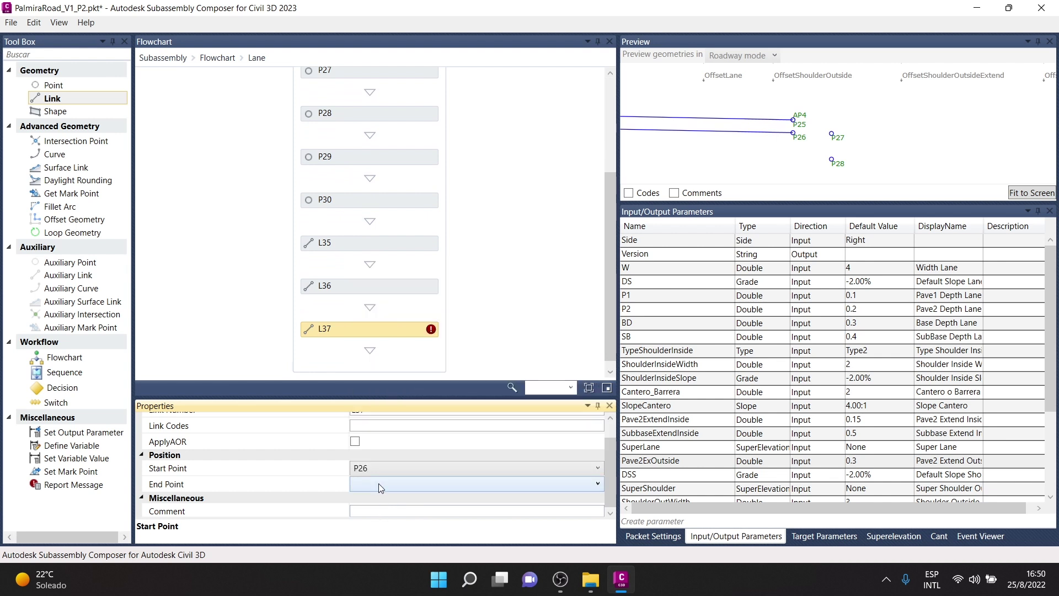
{"action": "left_click", "coordinate": [378, 484]}
{"action": "left_click", "coordinate": [399, 310]}
{"action": "scroll", "coordinate": [994, 149], "scroll_direction": "down", "scroll_amount": 5}
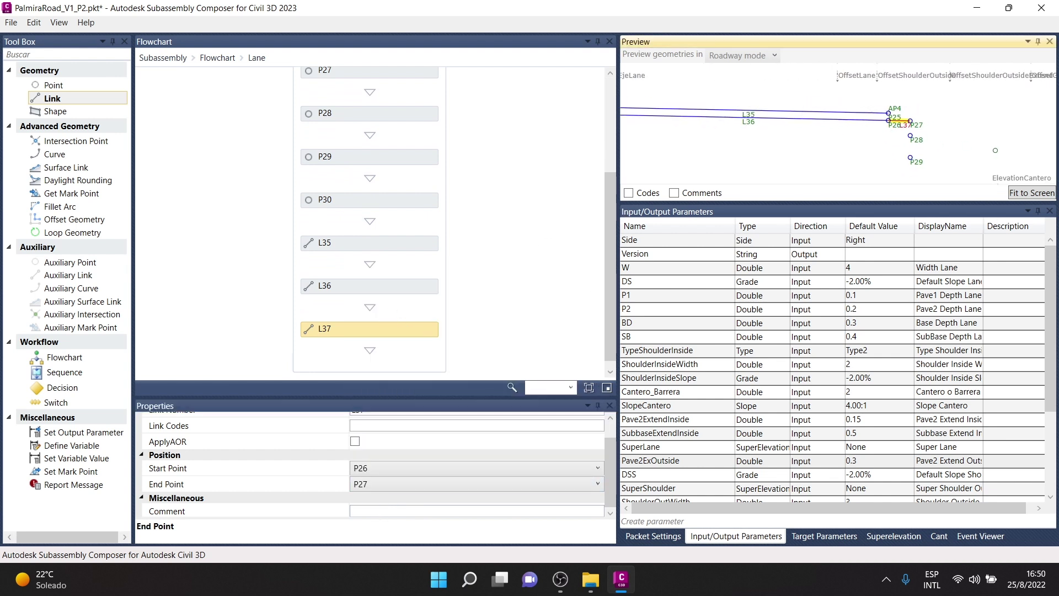
- Add link L38 from P9 to P28 and place a new link L39
{"action": "mouse_move", "coordinate": [63, 99]}
{"action": "left_mouse_down"}
{"action": "mouse_move", "coordinate": [396, 363]}
{"action": "mouse_move", "coordinate": [369, 353]}
{"action": "left_mouse_up"}
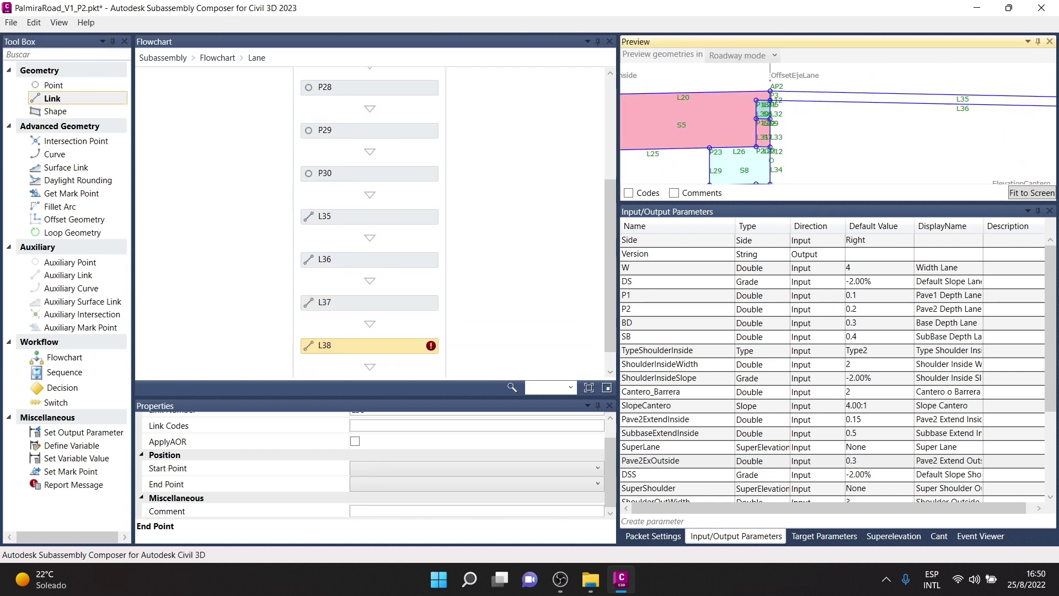
{"action": "scroll", "coordinate": [838, 124], "scroll_direction": "up", "scroll_amount": 3}
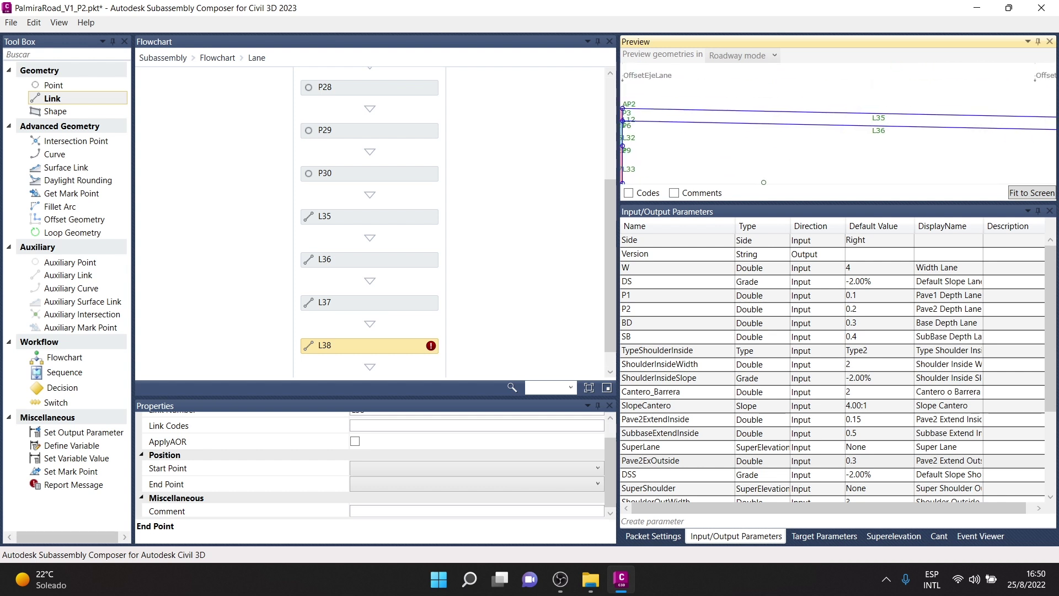
{"action": "scroll", "coordinate": [766, 132], "scroll_direction": "down", "scroll_amount": 3}
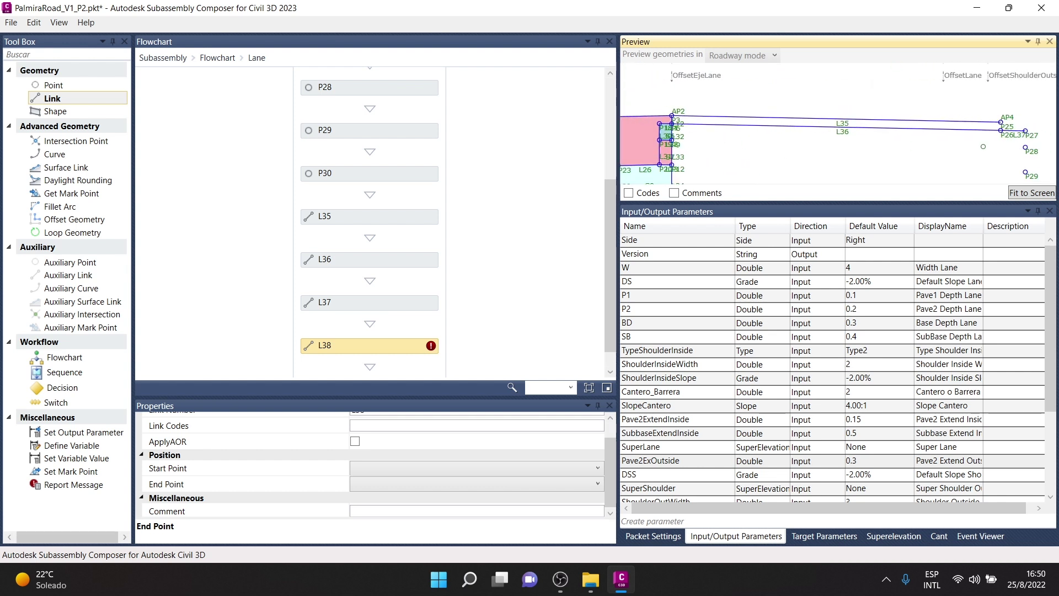
{"action": "left_click", "coordinate": [371, 467]}
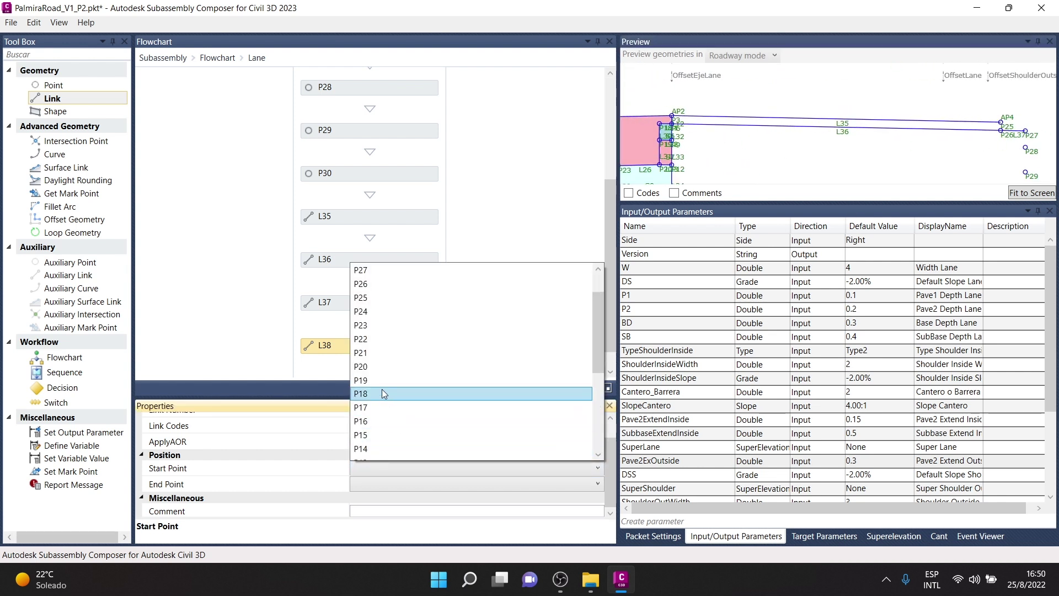
{"action": "left_click", "coordinate": [380, 435]}
{"action": "left_click", "coordinate": [369, 481]}
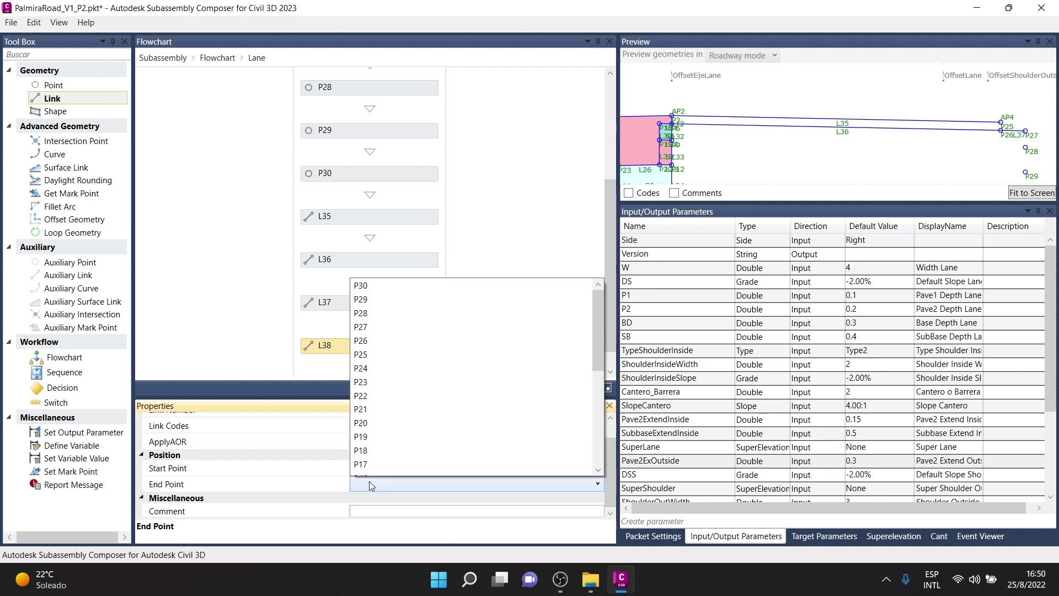
{"action": "left_click", "coordinate": [375, 287]}
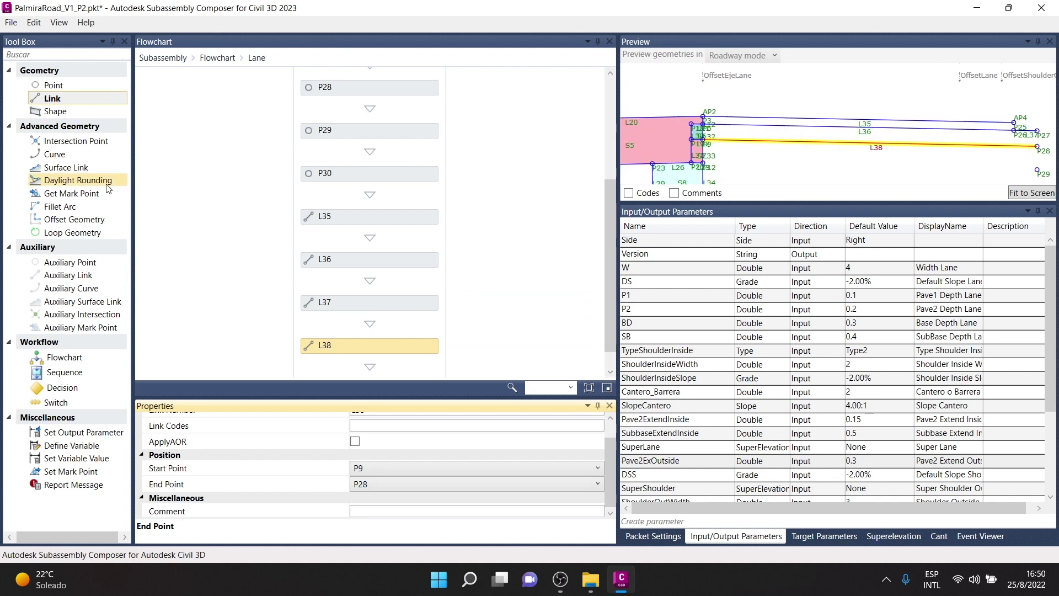
{"action": "left_click_drag", "start_coordinate": [52, 99], "coordinate": [383, 331]}
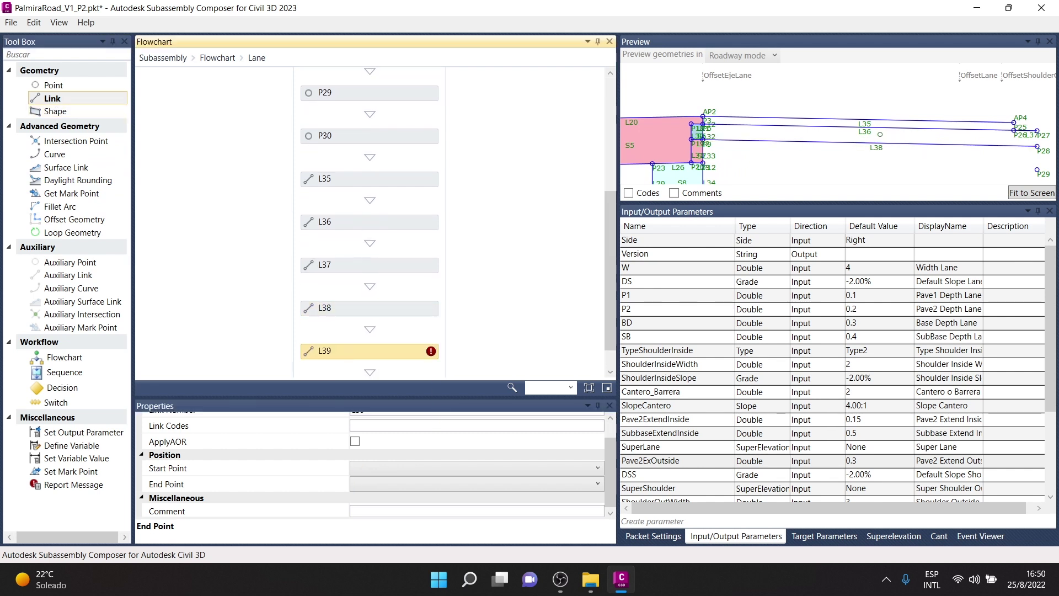
- Connect link L39 from P12 to P29
{"action": "left_click_drag", "start_coordinate": [878, 134], "coordinate": [844, 103]}
{"action": "left_click", "coordinate": [382, 468]}
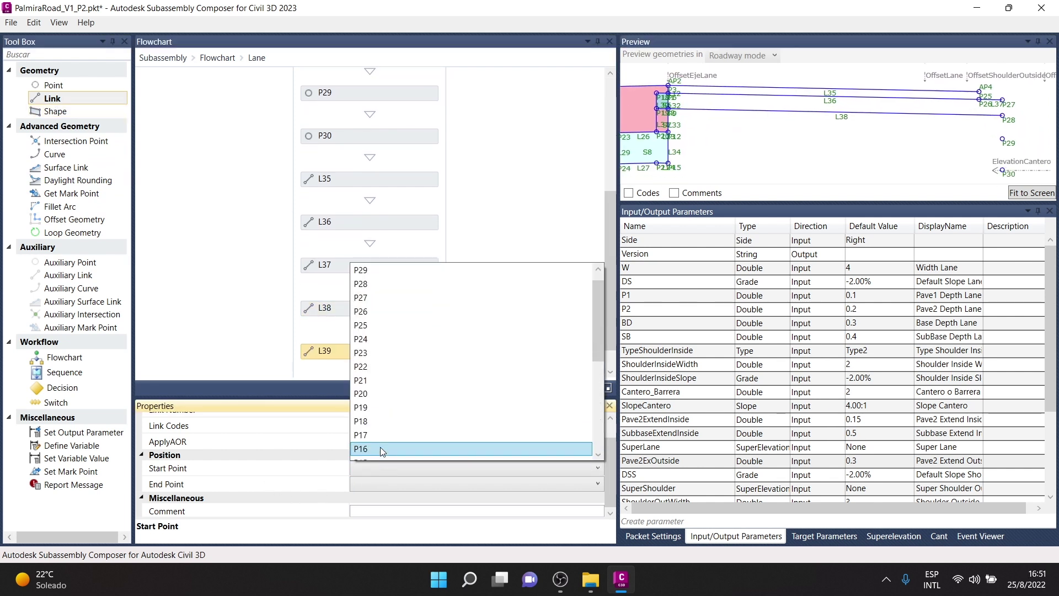
{"action": "scroll", "coordinate": [379, 414], "scroll_direction": "down", "scroll_amount": 2}
{"action": "left_click", "coordinate": [375, 422]}
{"action": "left_click", "coordinate": [369, 481]}
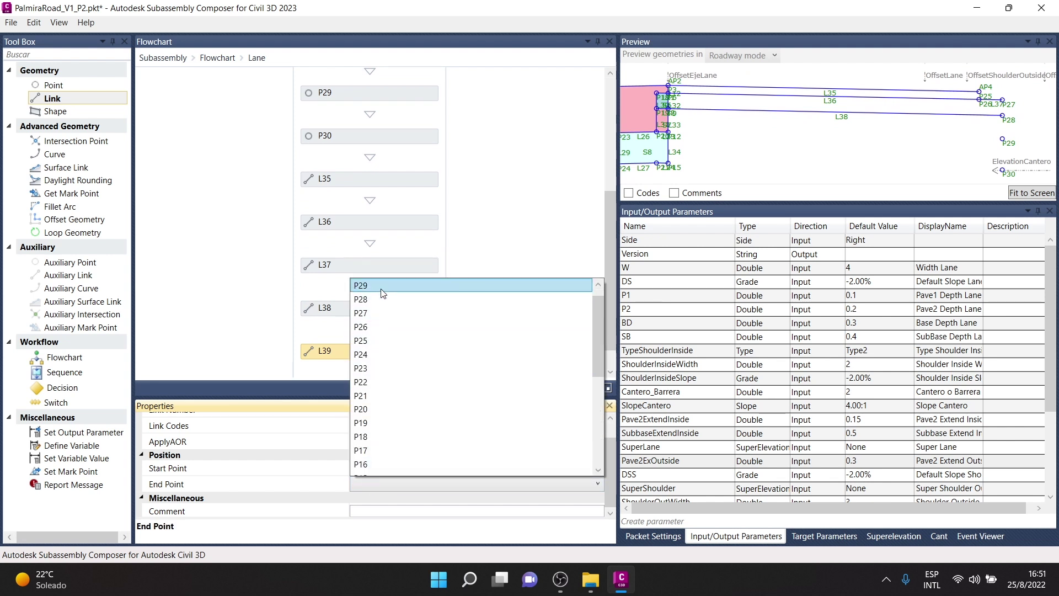
{"action": "left_click", "coordinate": [375, 285]}
- Add link L40 from P15 to P30
{"action": "left_click_drag", "start_coordinate": [389, 388], "coordinate": [410, 361]}
{"action": "left_click", "coordinate": [375, 468]}
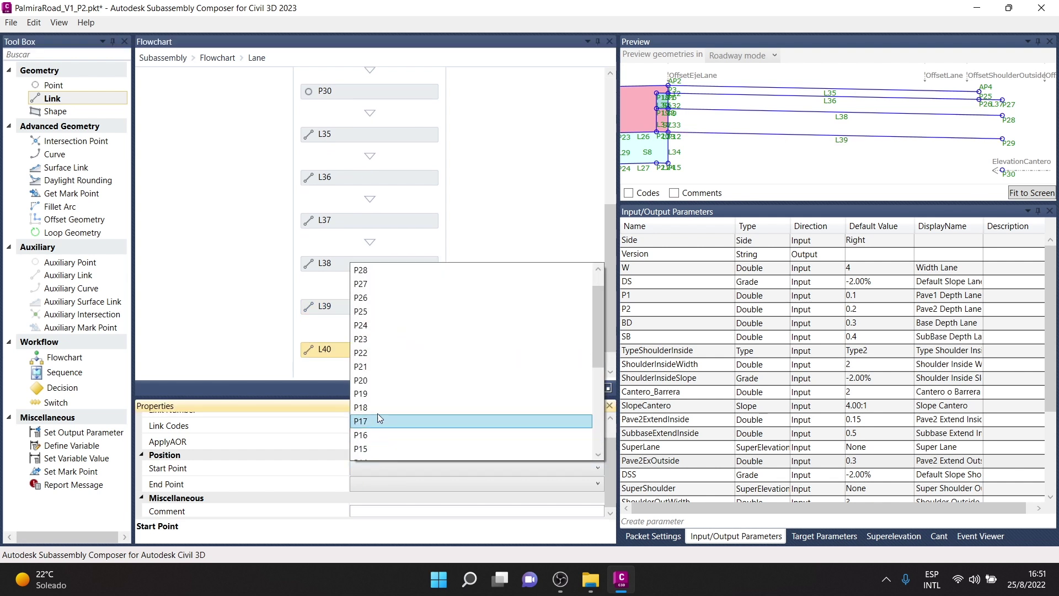
{"action": "left_click", "coordinate": [380, 435]}
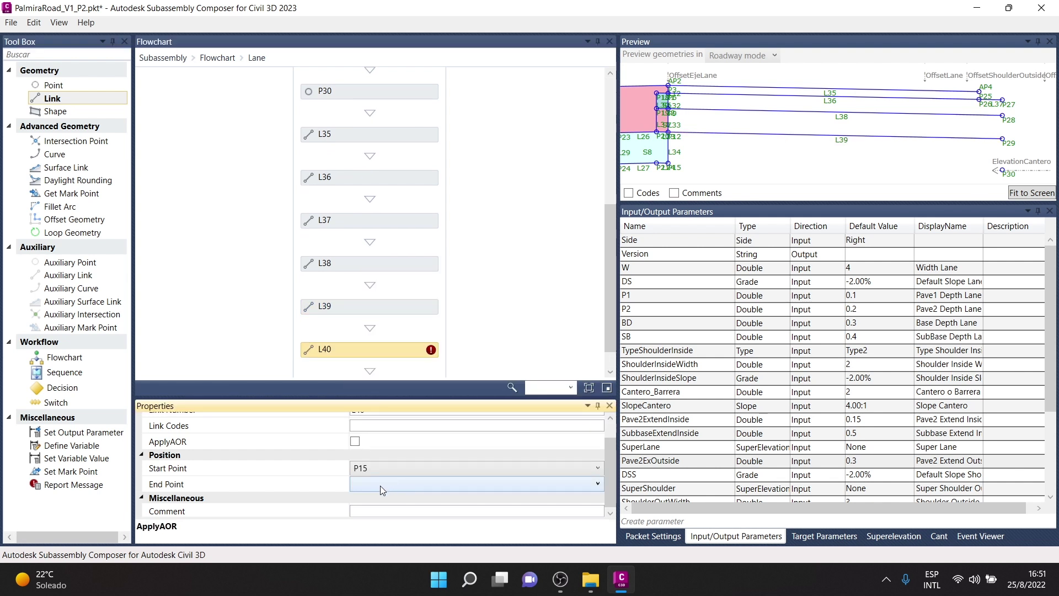
{"action": "left_click", "coordinate": [379, 484]}
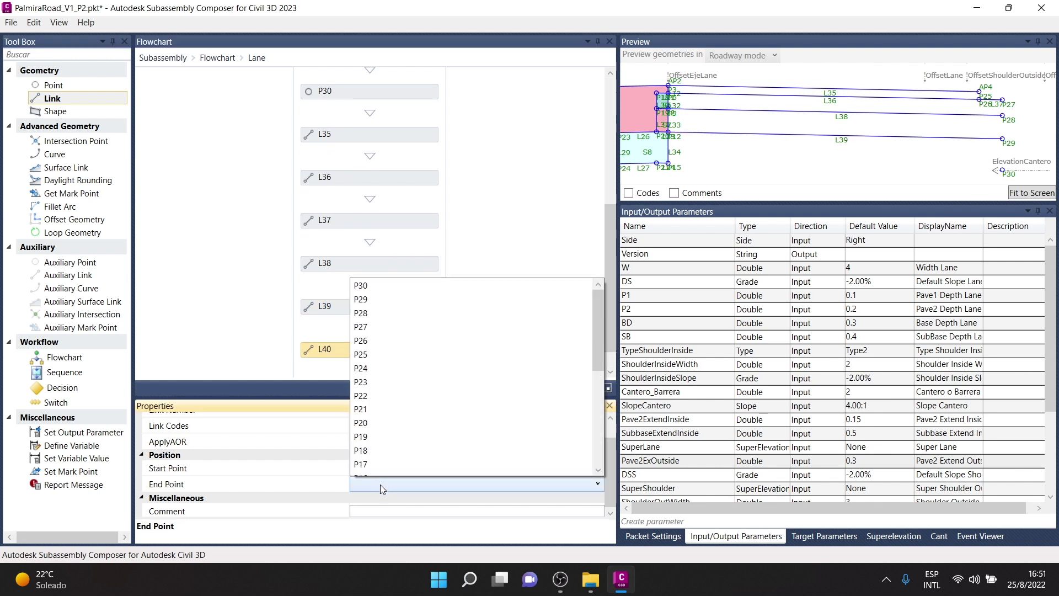
{"action": "left_click", "coordinate": [373, 286]}
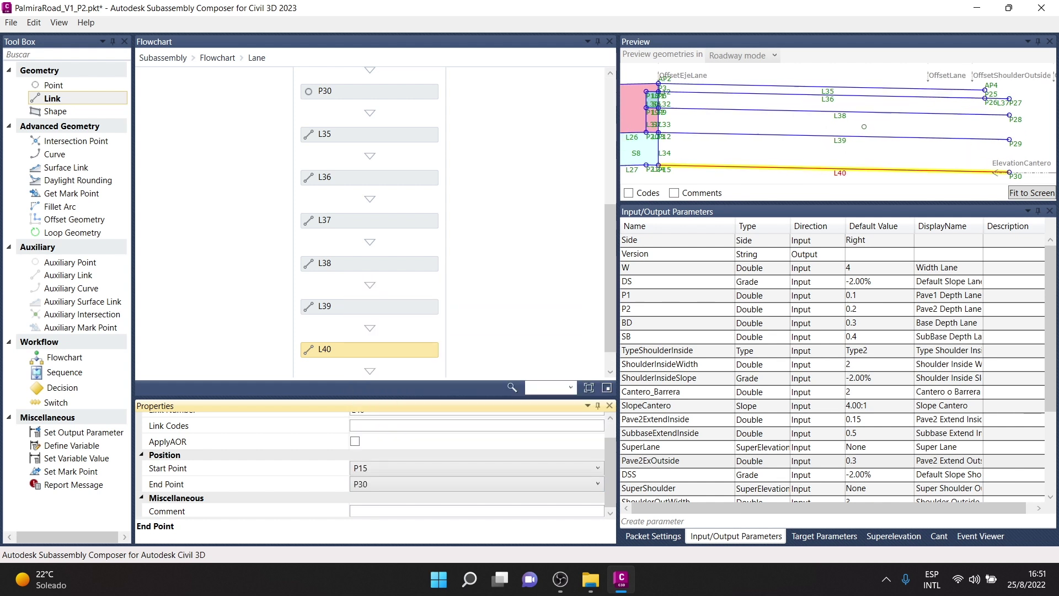
- Inspect the new links in the preview and add link L41
{"action": "left_click", "coordinate": [791, 127]}
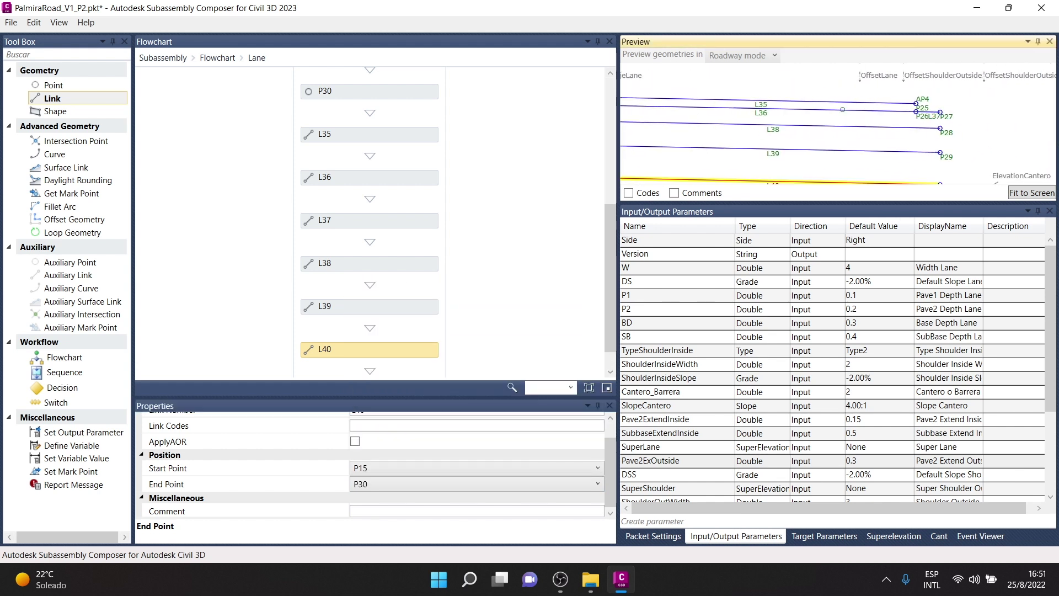
{"action": "scroll", "coordinate": [701, 96], "scroll_direction": "up", "scroll_amount": 1}
{"action": "scroll", "coordinate": [702, 97], "scroll_direction": "up", "scroll_amount": 1}
{"action": "scroll", "coordinate": [701, 97], "scroll_direction": "up", "scroll_amount": 1}
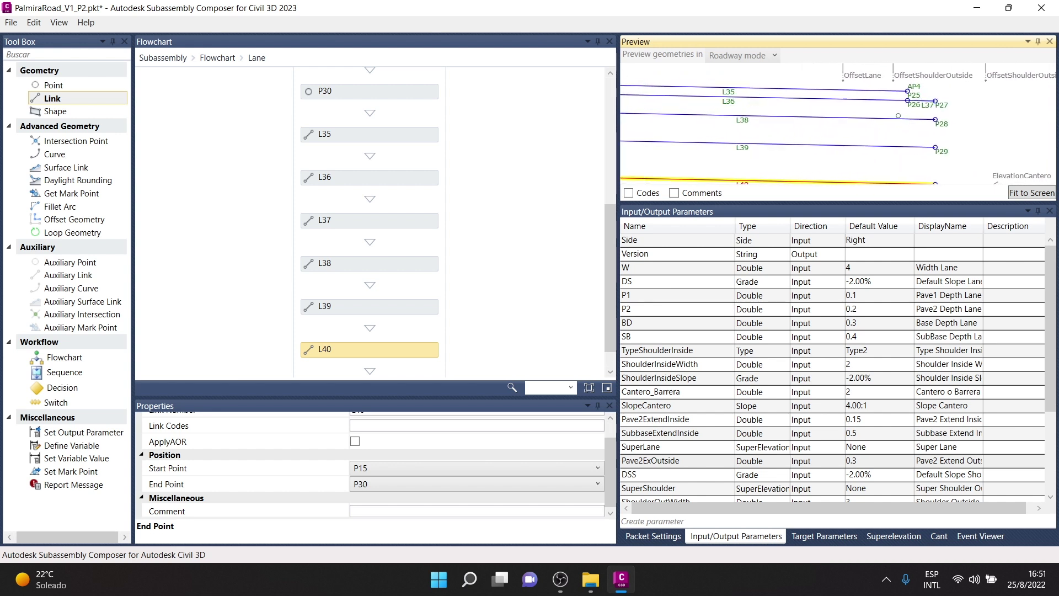
{"action": "scroll", "coordinate": [701, 96], "scroll_direction": "up", "scroll_amount": 1}
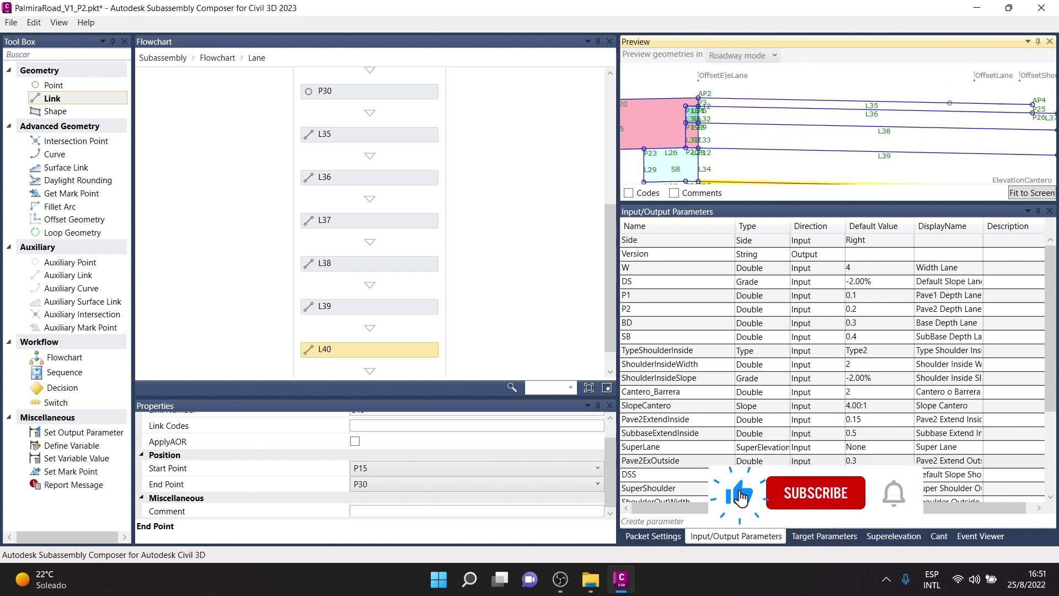
{"action": "scroll", "coordinate": [877, 133], "scroll_direction": "down", "scroll_amount": 1}
{"action": "scroll", "coordinate": [877, 133], "scroll_direction": "up", "scroll_amount": 1}
{"action": "scroll", "coordinate": [876, 133], "scroll_direction": "up", "scroll_amount": 1}
{"action": "scroll", "coordinate": [877, 133], "scroll_direction": "up", "scroll_amount": 1}
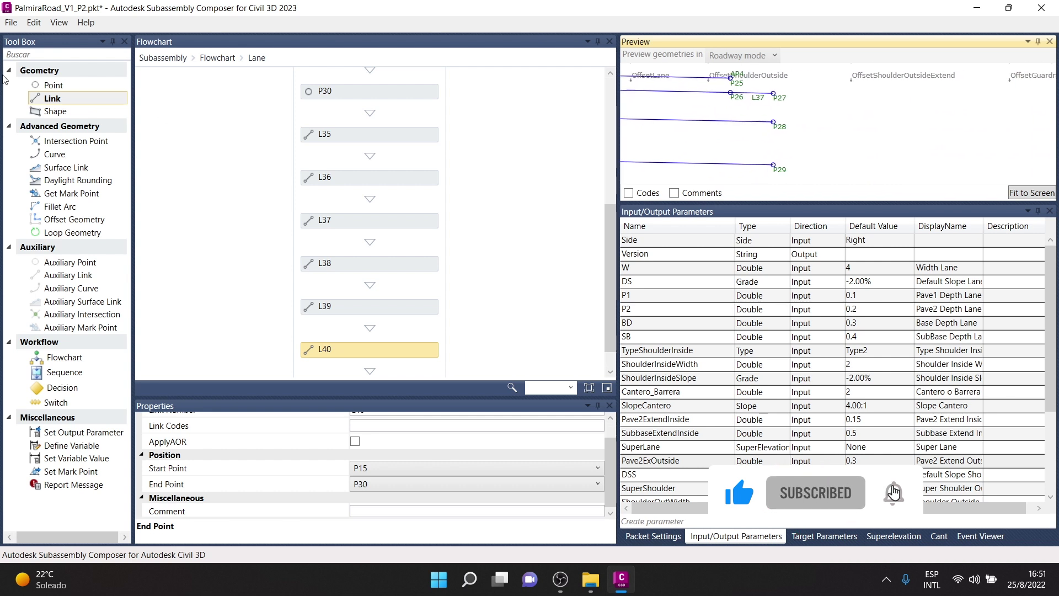
{"action": "mouse_move", "coordinate": [56, 102]}
{"action": "left_mouse_down"}
{"action": "mouse_move", "coordinate": [402, 371]}
{"action": "mouse_move", "coordinate": [370, 353]}
{"action": "left_mouse_up"}
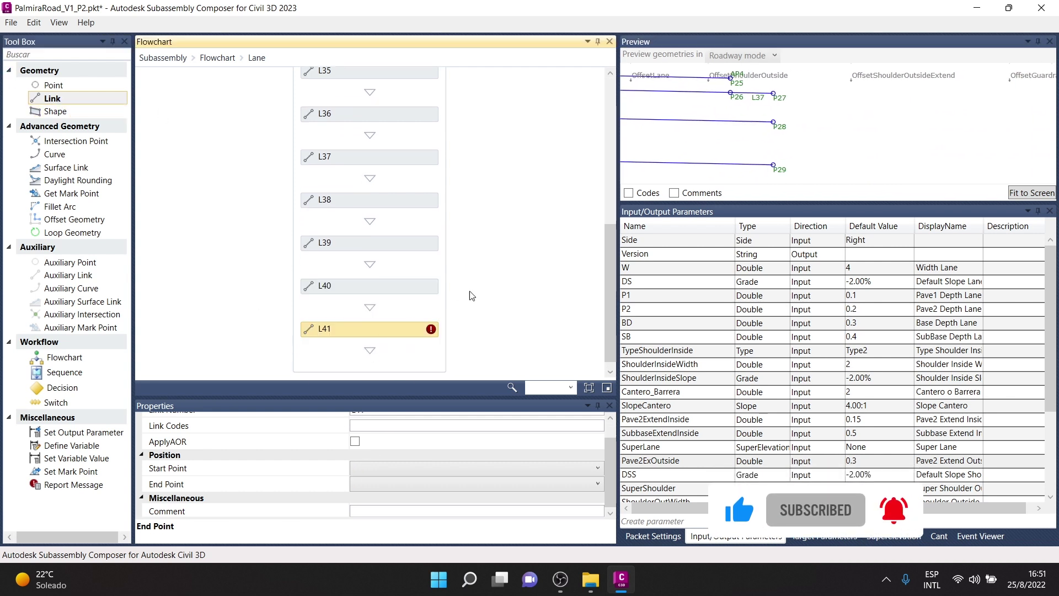
- Set link L41 to run from P25 to P26
{"action": "left_click", "coordinate": [385, 463]}
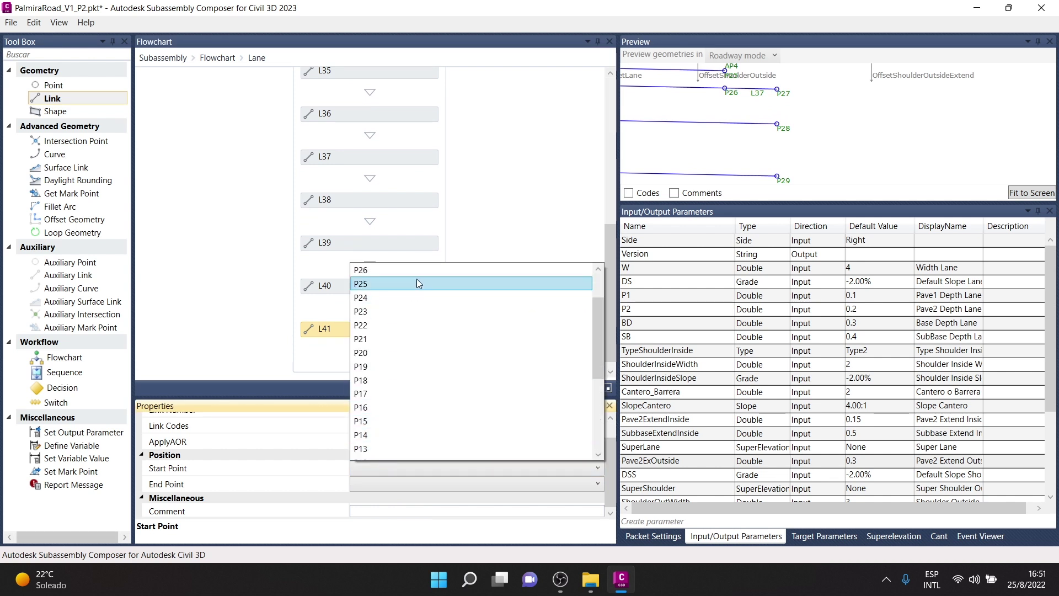
{"action": "left_click", "coordinate": [435, 272]}
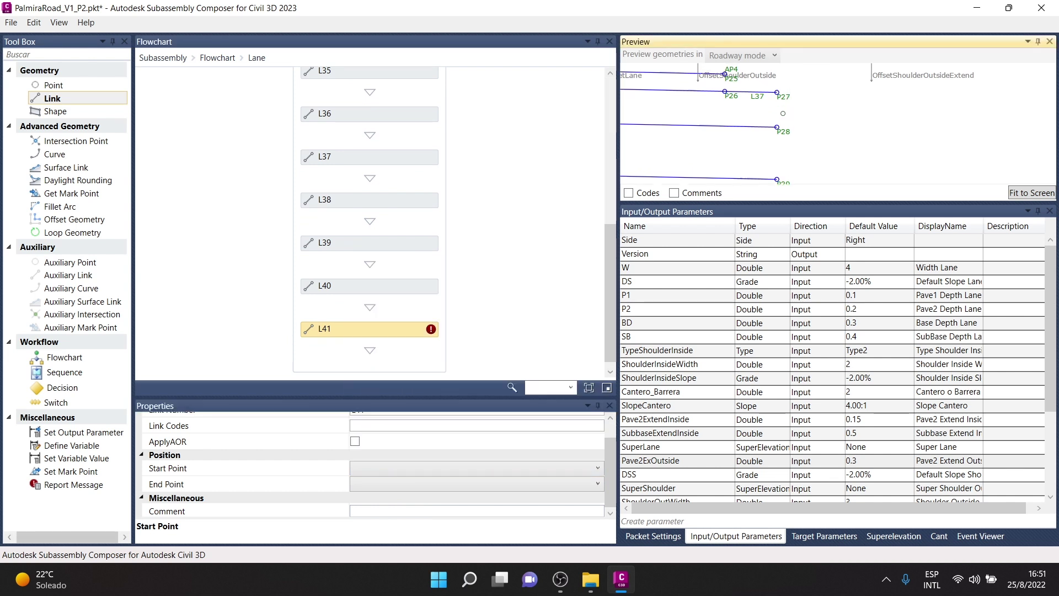
{"action": "left_click", "coordinate": [404, 469]}
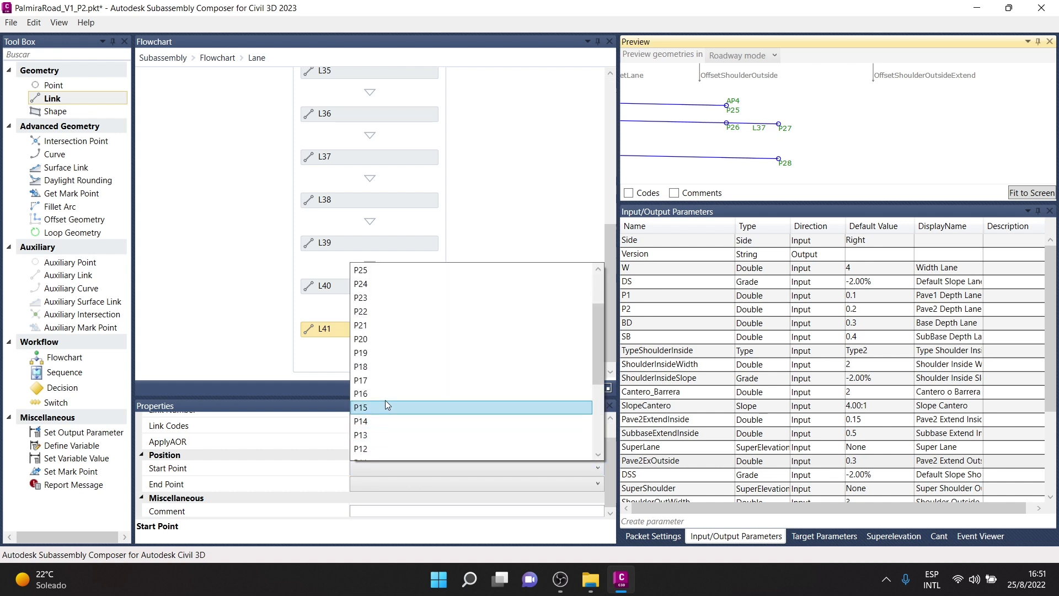
{"action": "left_click", "coordinate": [366, 283]}
{"action": "left_click", "coordinate": [373, 487]}
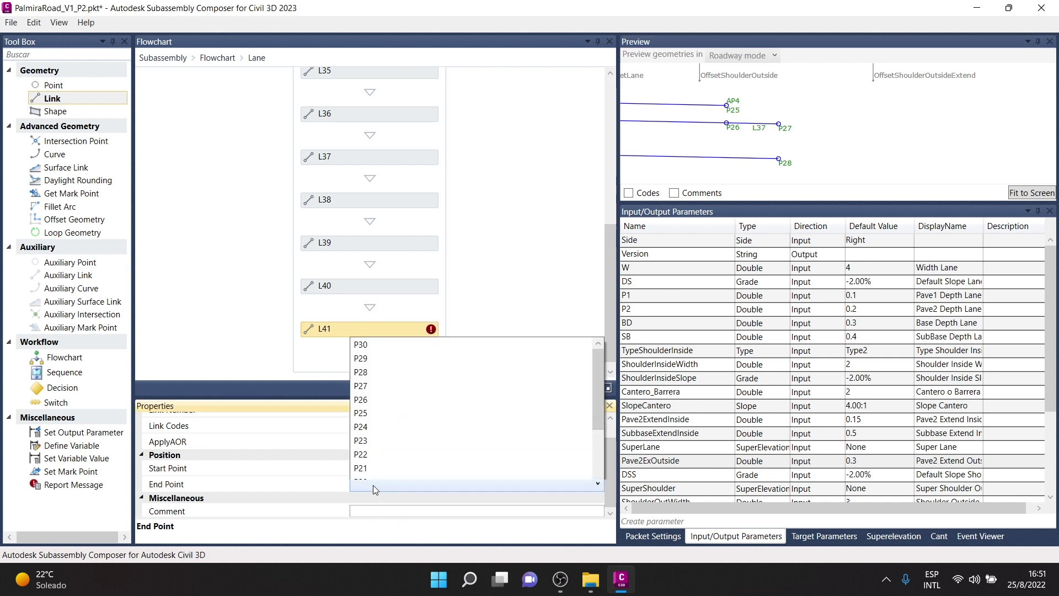
{"action": "left_click", "coordinate": [378, 329]}
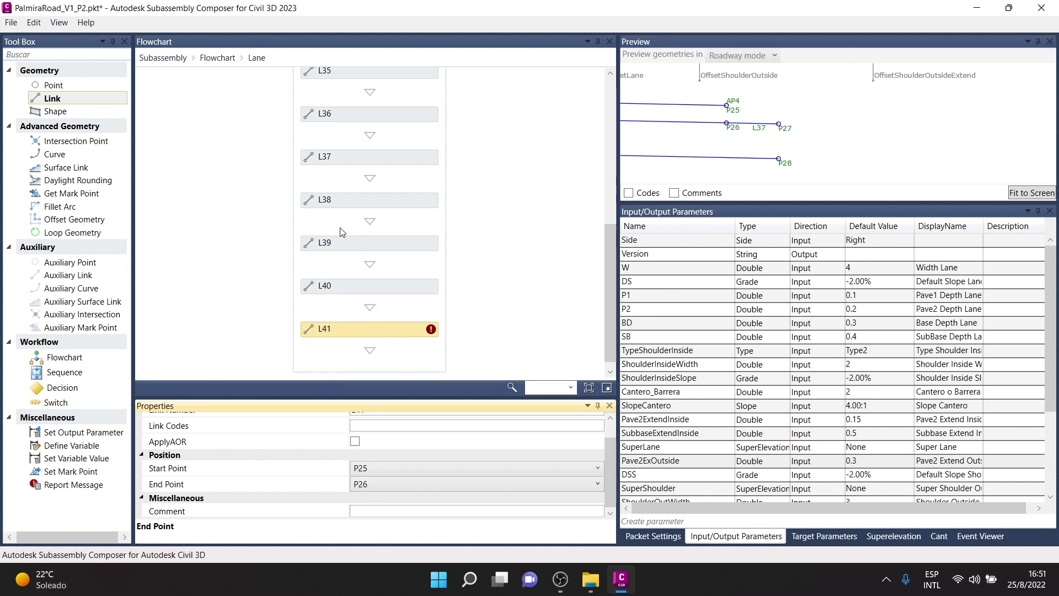
- Add link L42 after L41, joining P27 to P28
{"action": "mouse_move", "coordinate": [118, 207]}
{"action": "left_mouse_down"}
{"action": "mouse_move", "coordinate": [390, 361]}
{"action": "mouse_move", "coordinate": [388, 338]}
{"action": "left_mouse_up"}
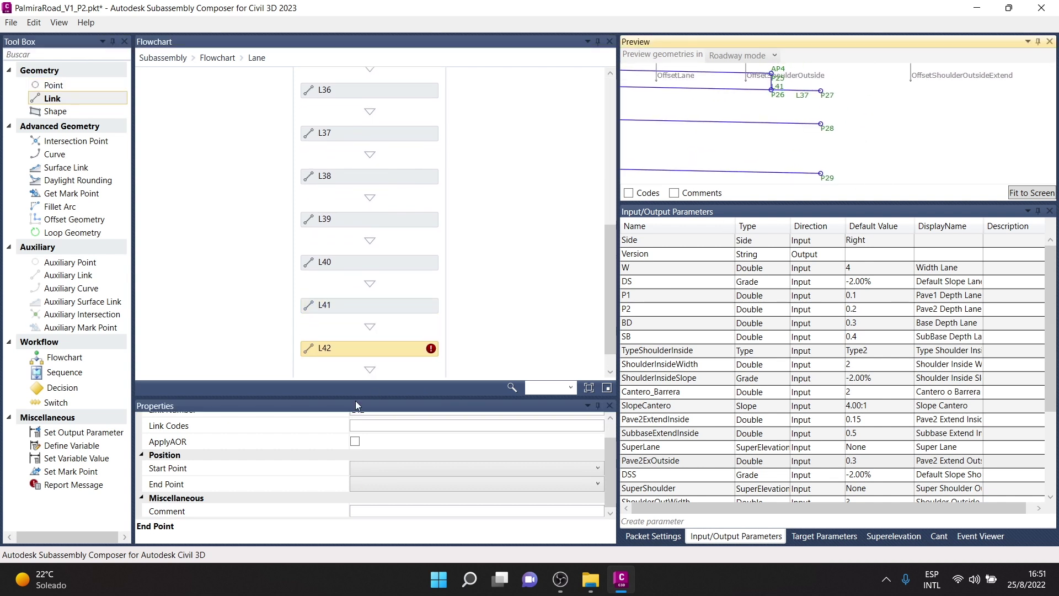
{"action": "left_click", "coordinate": [369, 464]}
{"action": "left_click", "coordinate": [379, 284]}
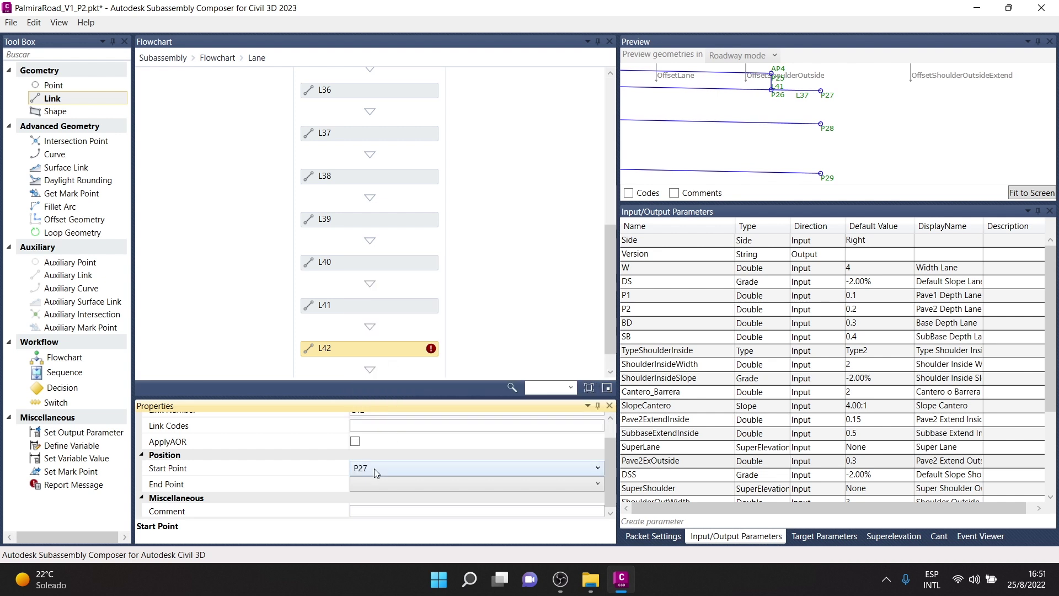
{"action": "left_click", "coordinate": [369, 483]}
{"action": "left_click", "coordinate": [390, 293]}
- Add link L43 joining P28 to P29
{"action": "left_click_drag", "start_coordinate": [53, 98], "coordinate": [370, 367]}
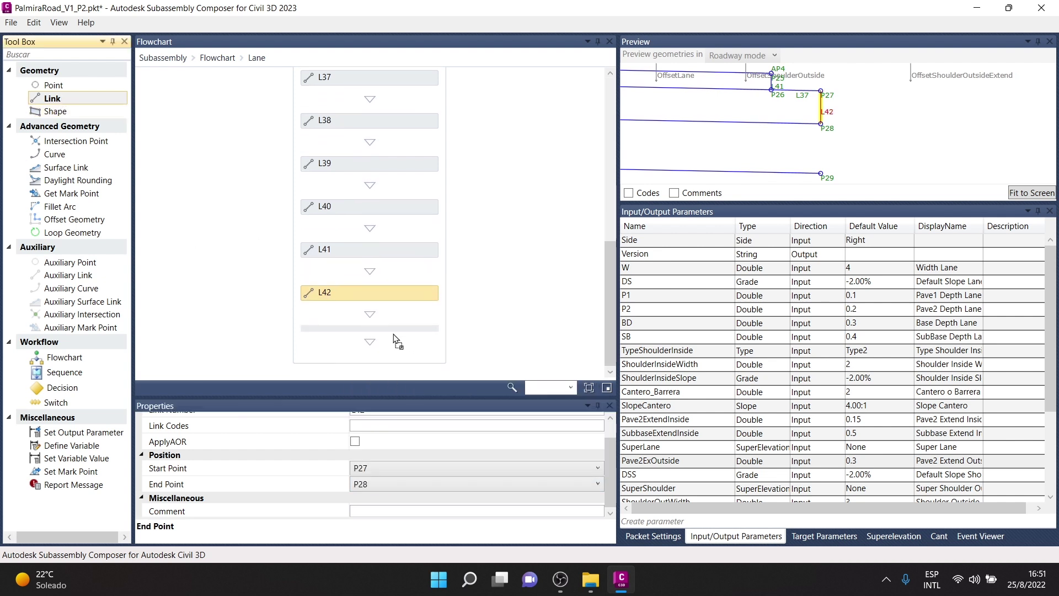
{"action": "left_click", "coordinate": [413, 470]}
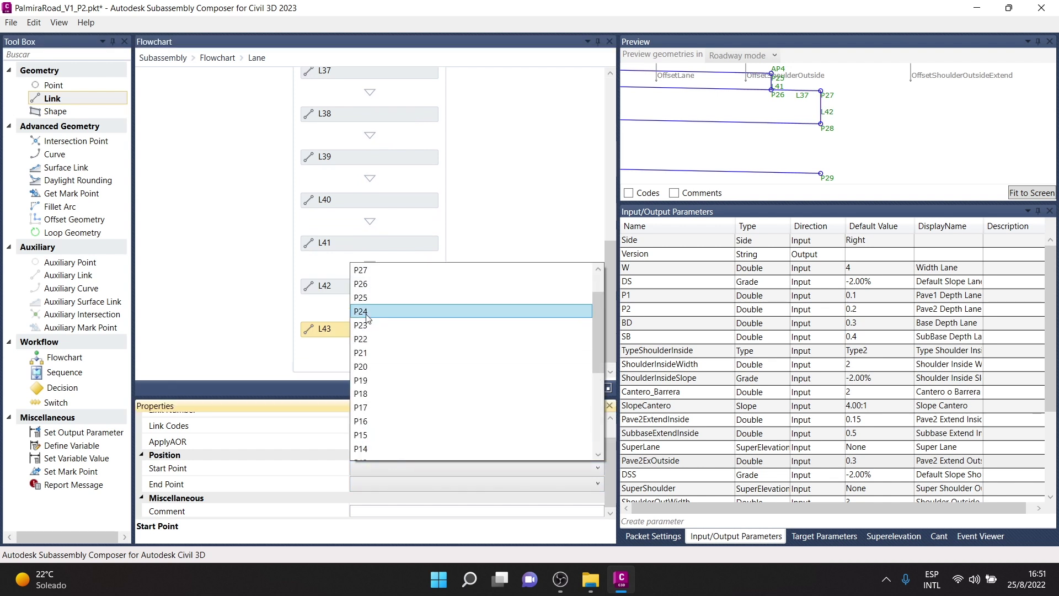
{"action": "left_click", "coordinate": [368, 297]}
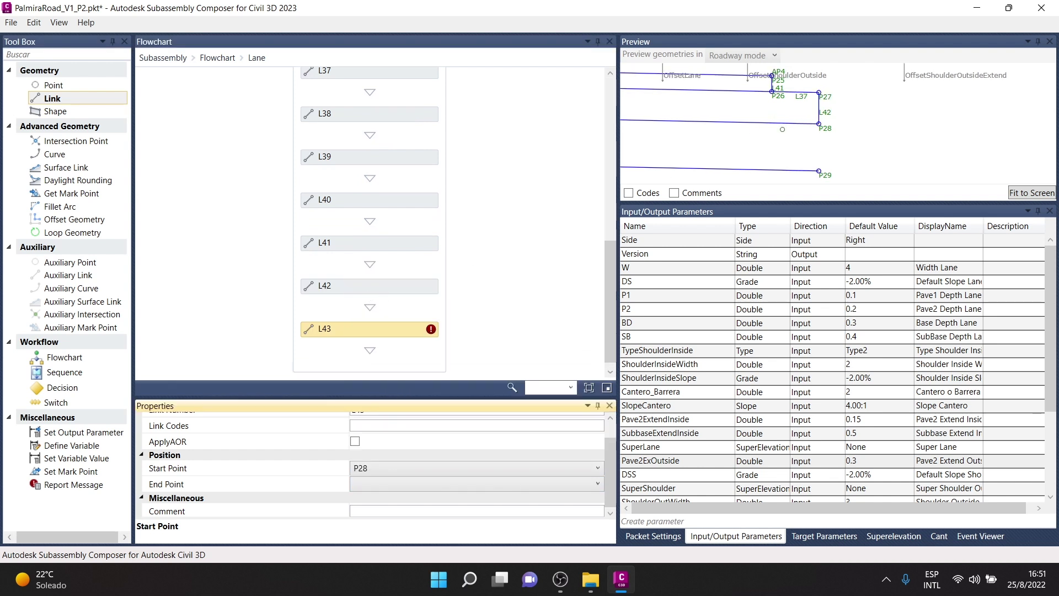
{"action": "left_click", "coordinate": [459, 488]}
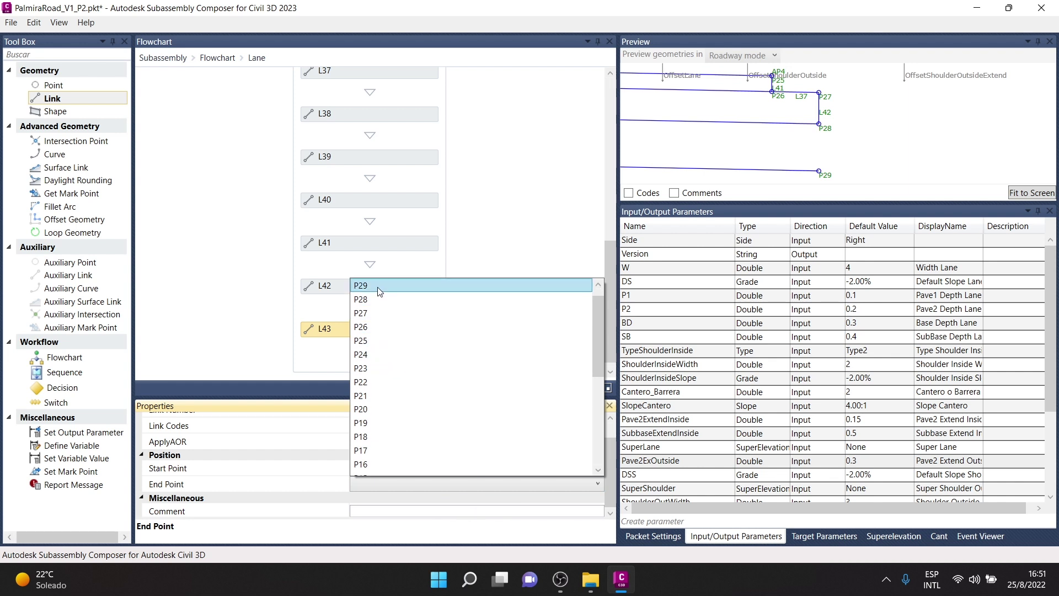
{"action": "left_click", "coordinate": [371, 295]}
- Add link L44 joining P29 to P30 and check it in the preview
{"action": "scroll", "coordinate": [839, 121], "scroll_direction": "down", "scroll_amount": 2}
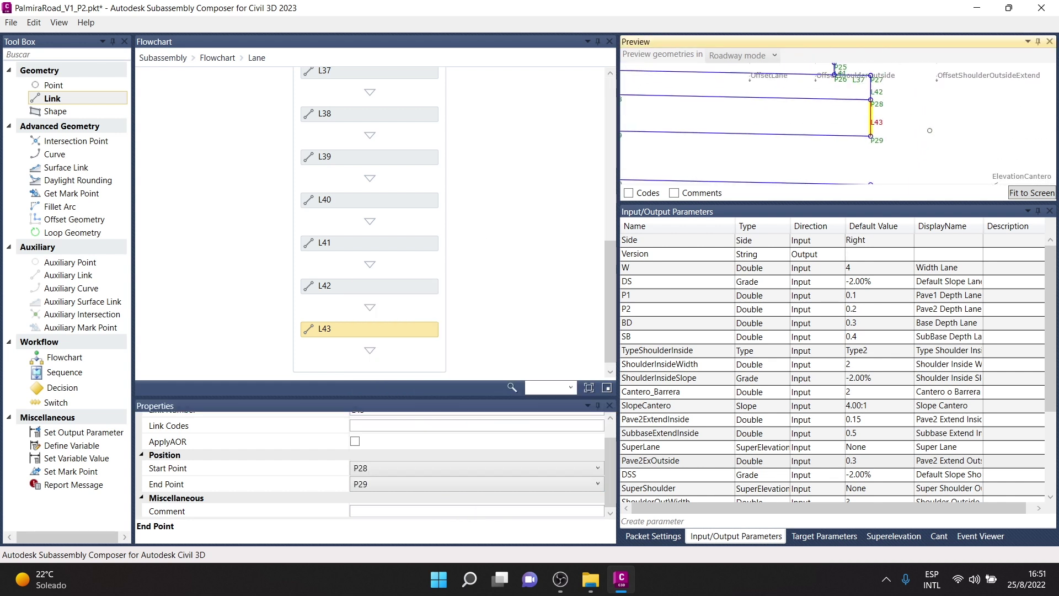
{"action": "left_click_drag", "start_coordinate": [53, 98], "coordinate": [369, 351]}
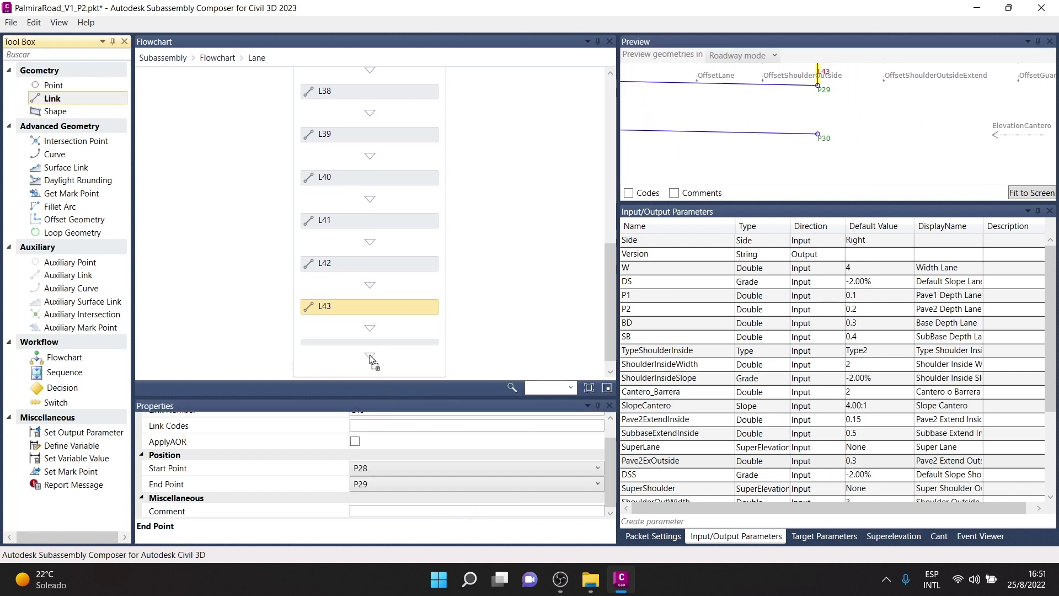
{"action": "left_click", "coordinate": [379, 472]}
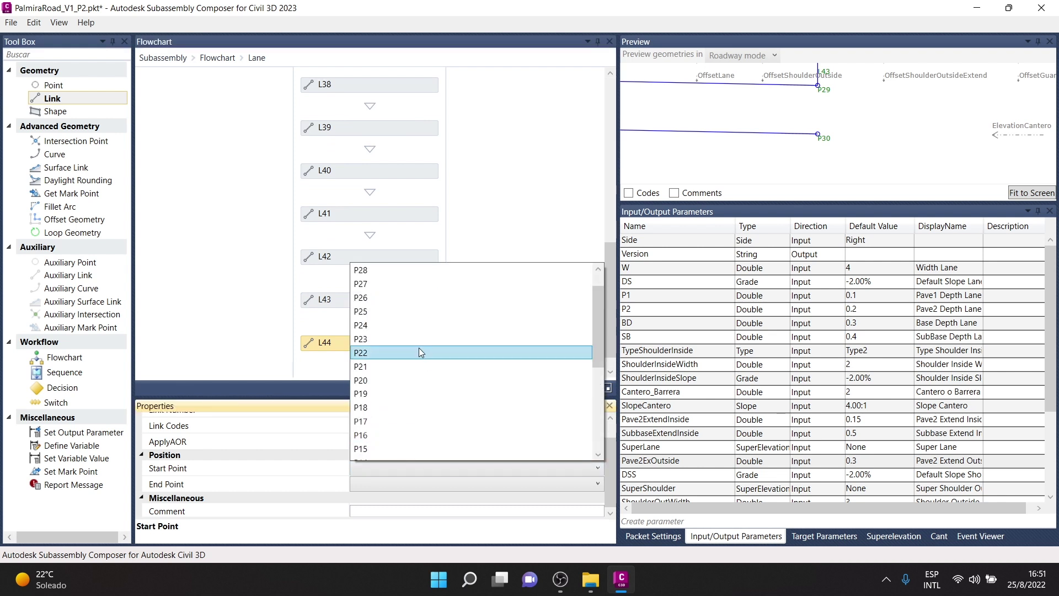
{"action": "left_click", "coordinate": [373, 278]}
{"action": "left_click", "coordinate": [360, 485]}
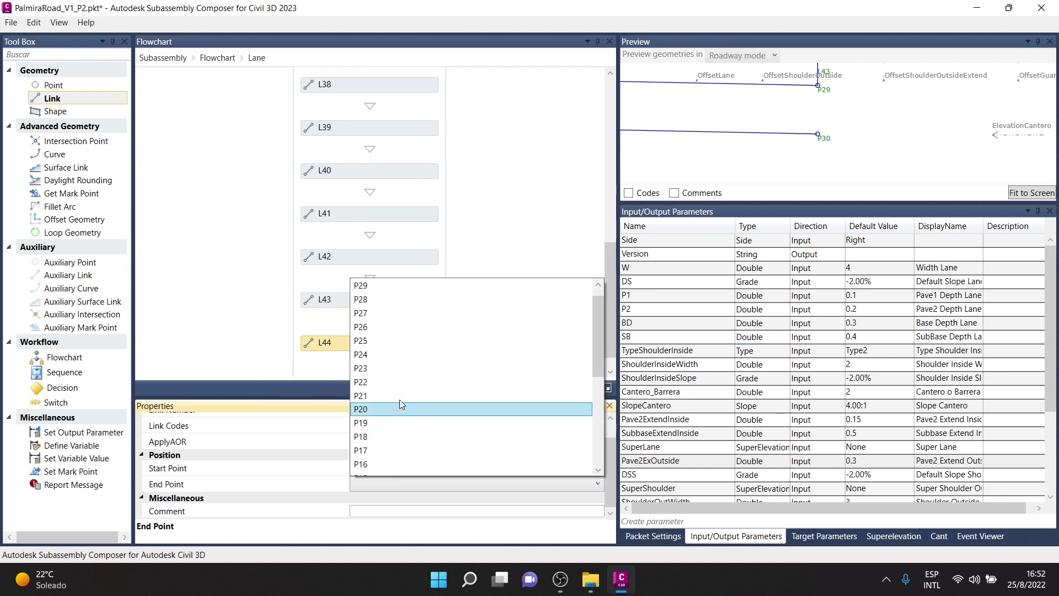
{"action": "left_click", "coordinate": [381, 284]}
{"action": "scroll", "coordinate": [866, 152], "scroll_direction": "down", "scroll_amount": 2}
{"action": "scroll", "coordinate": [866, 153], "scroll_direction": "down", "scroll_amount": 2}
{"action": "scroll", "coordinate": [798, 127], "scroll_direction": "down", "scroll_amount": 1}
{"action": "left_click_drag", "start_coordinate": [798, 126], "coordinate": [967, 142]}
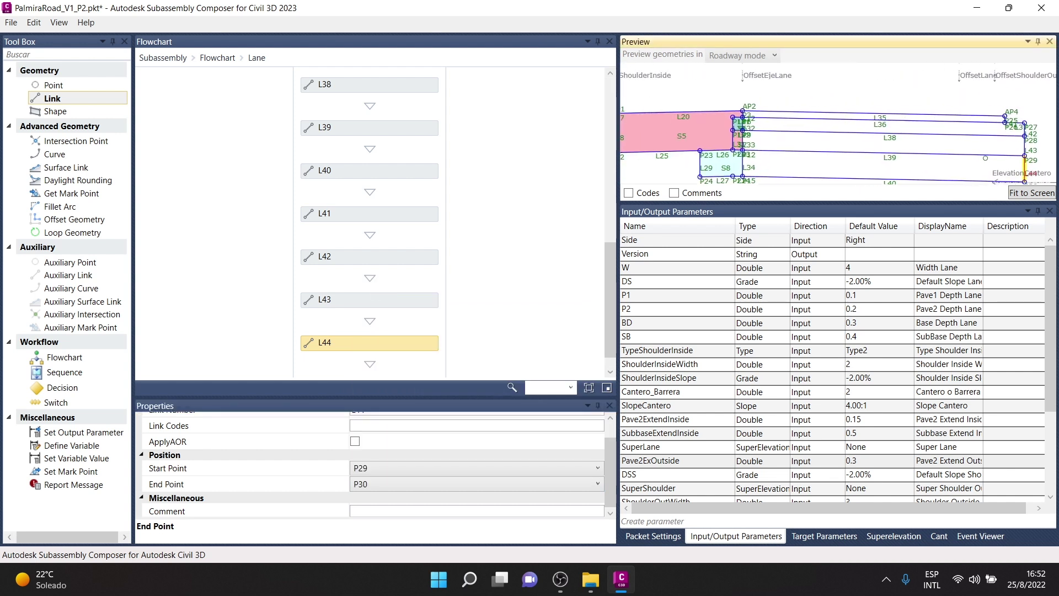
- Add shape S9 bounded by L35, L36, L41, and S10 below L36
{"action": "left_click_drag", "start_coordinate": [55, 111], "coordinate": [361, 353]}
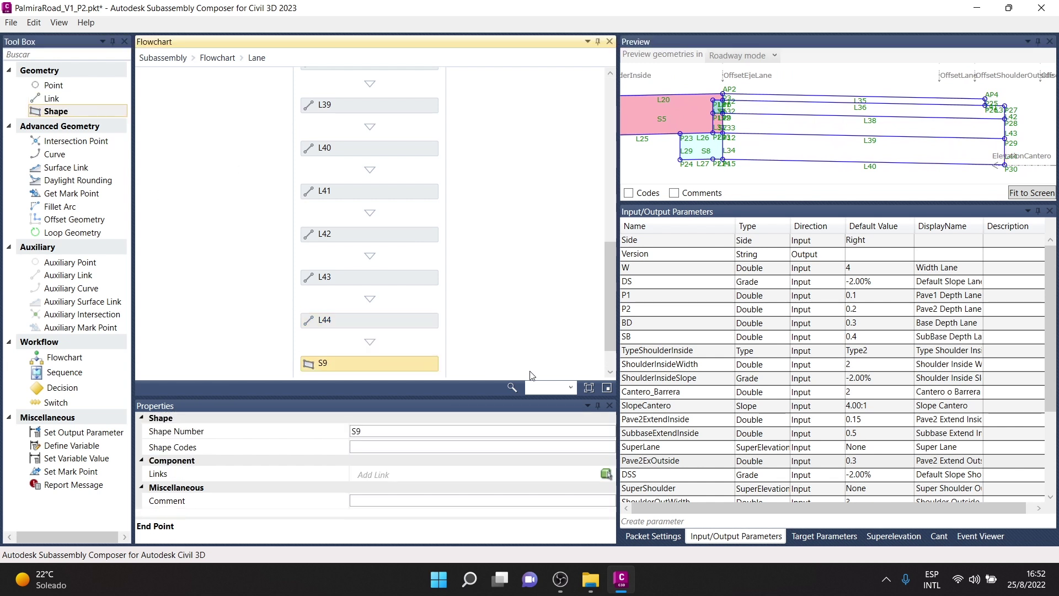
{"action": "left_click", "coordinate": [804, 107]}
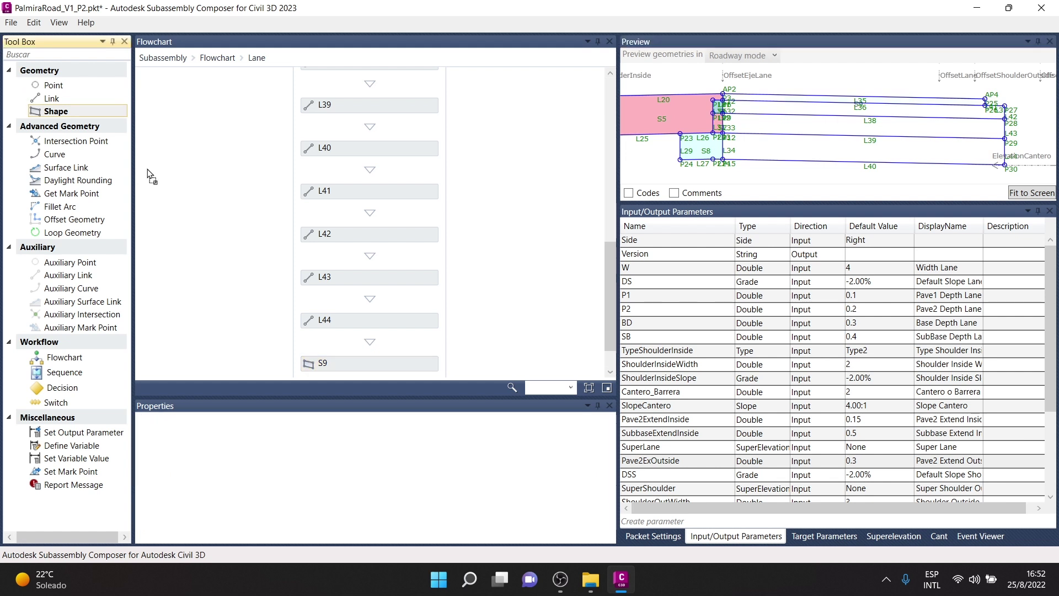
{"action": "left_click_drag", "start_coordinate": [56, 111], "coordinate": [369, 353]}
{"action": "left_click", "coordinate": [606, 473]}
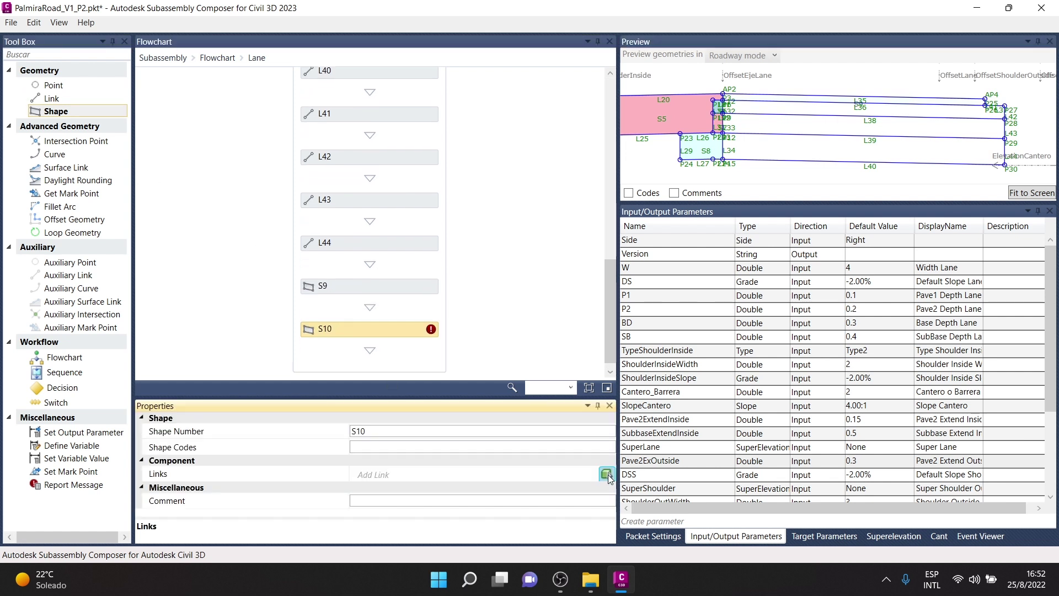
{"action": "left_click", "coordinate": [860, 113]}
- Add shapes S11 between L38 and L39, and S12 between L39 and L40
{"action": "left_click_drag", "start_coordinate": [55, 111], "coordinate": [369, 353]}
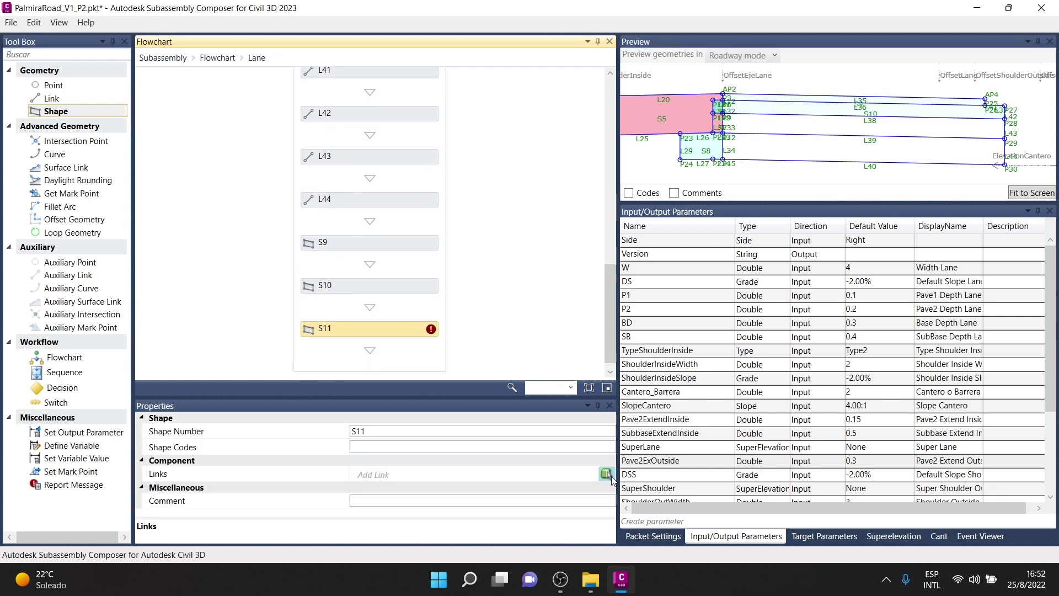
{"action": "left_click", "coordinate": [609, 476]}
{"action": "left_click", "coordinate": [606, 475]}
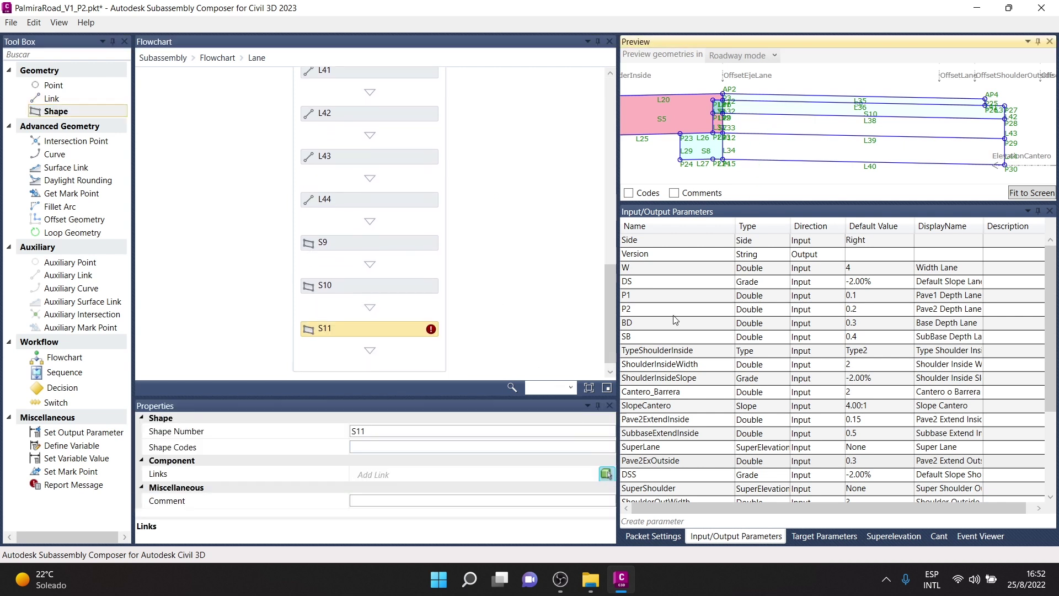
{"action": "left_click", "coordinate": [775, 132]}
{"action": "left_click_drag", "start_coordinate": [55, 111], "coordinate": [368, 338]}
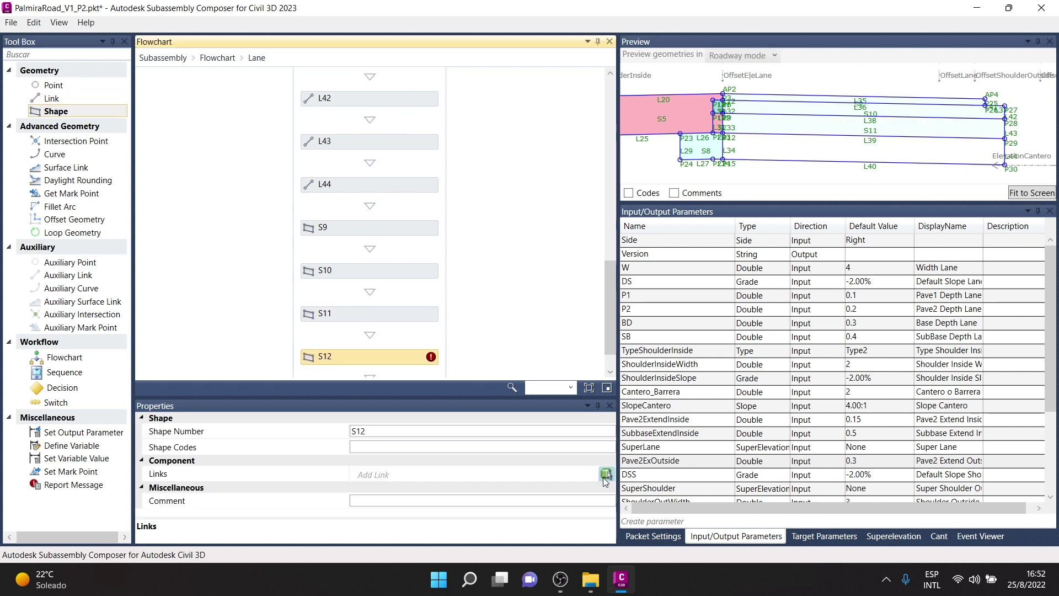
{"action": "left_click", "coordinate": [804, 145]}
{"action": "left_click", "coordinate": [808, 151]}
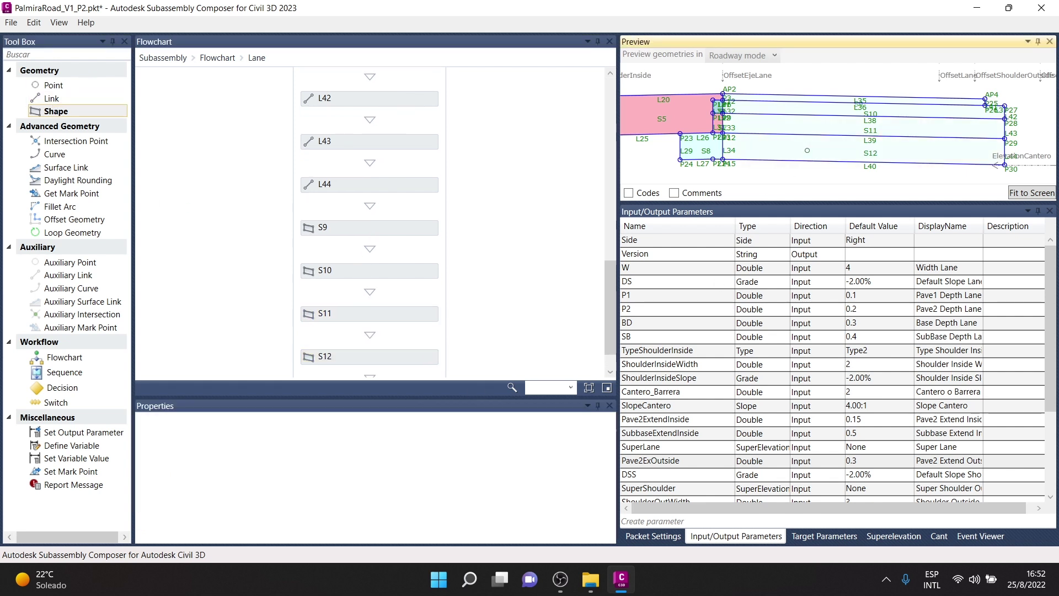
{"action": "scroll", "coordinate": [899, 110], "scroll_direction": "up", "scroll_amount": 2}
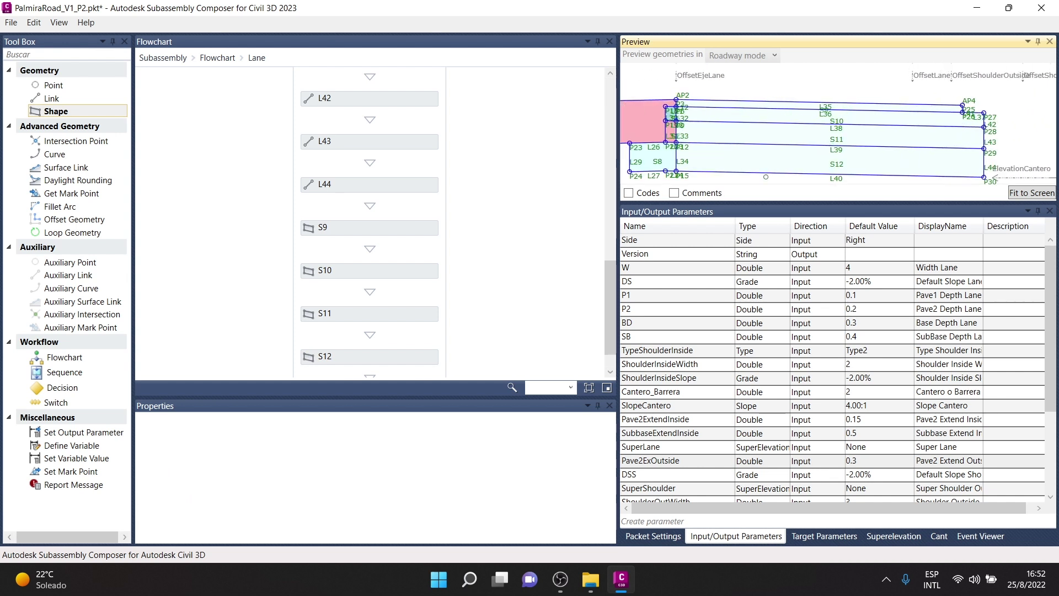
{"action": "scroll", "coordinate": [695, 113], "scroll_direction": "up", "scroll_amount": 1}
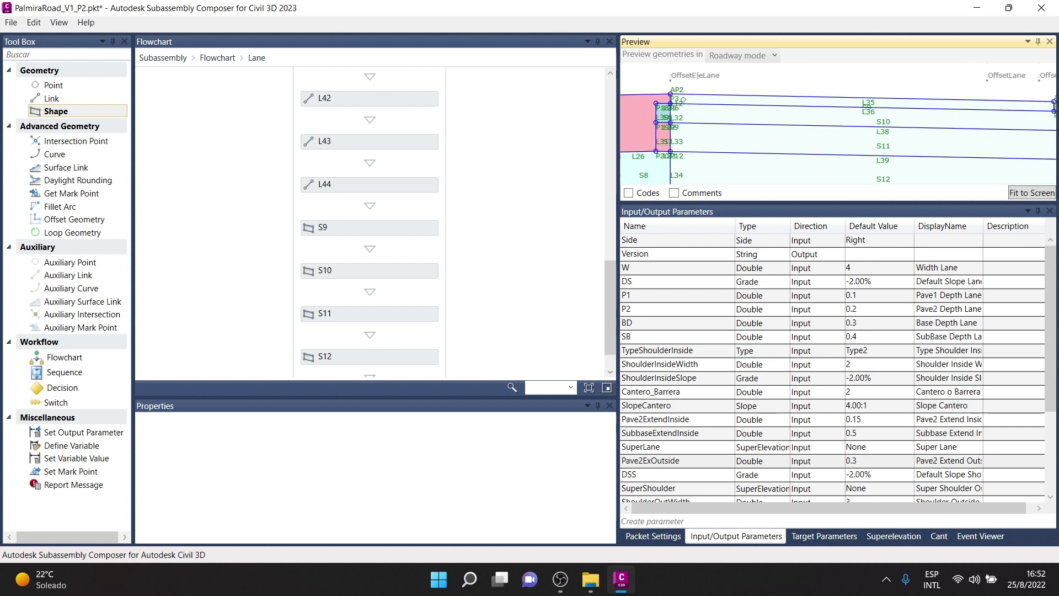
{"action": "scroll", "coordinate": [695, 113], "scroll_direction": "up", "scroll_amount": 1}
{"action": "scroll", "coordinate": [695, 113], "scroll_direction": "up", "scroll_amount": 1}
{"action": "scroll", "coordinate": [695, 114], "scroll_direction": "up", "scroll_amount": 1}
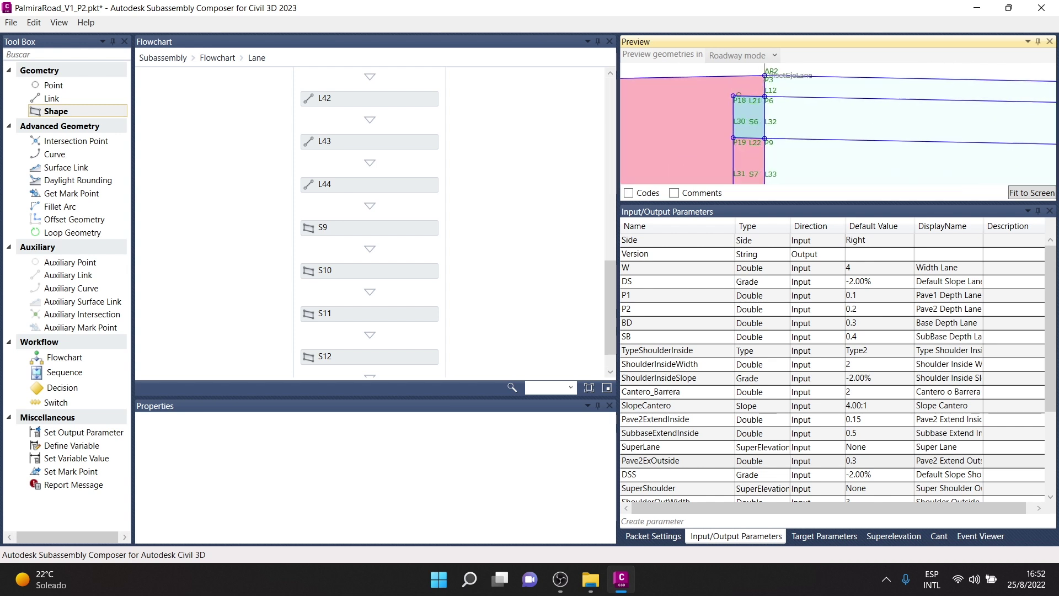
{"action": "scroll", "coordinate": [762, 103], "scroll_direction": "up", "scroll_amount": 1}
{"action": "scroll", "coordinate": [762, 103], "scroll_direction": "up", "scroll_amount": 1}
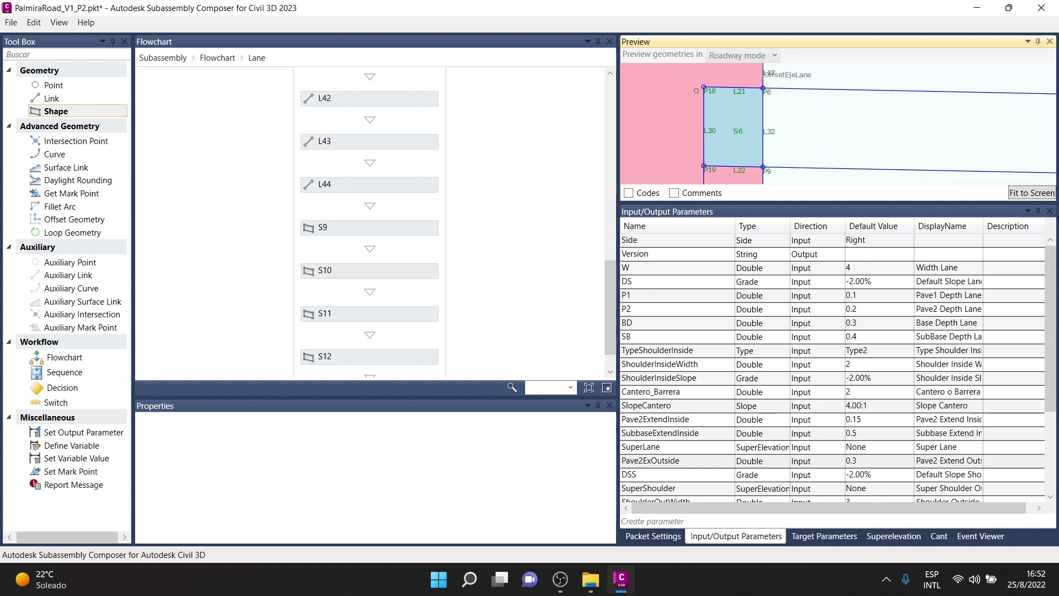
{"action": "scroll", "coordinate": [687, 105], "scroll_direction": "down", "scroll_amount": 1}
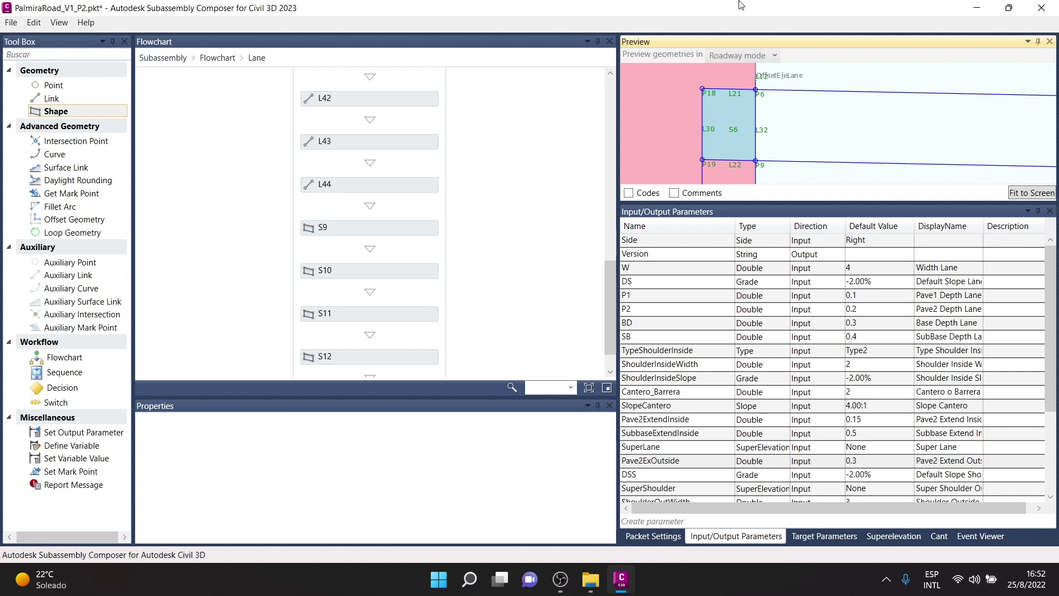
{"action": "scroll", "coordinate": [888, 149], "scroll_direction": "down", "scroll_amount": 3}
{"action": "scroll", "coordinate": [888, 150], "scroll_direction": "down", "scroll_amount": 1}
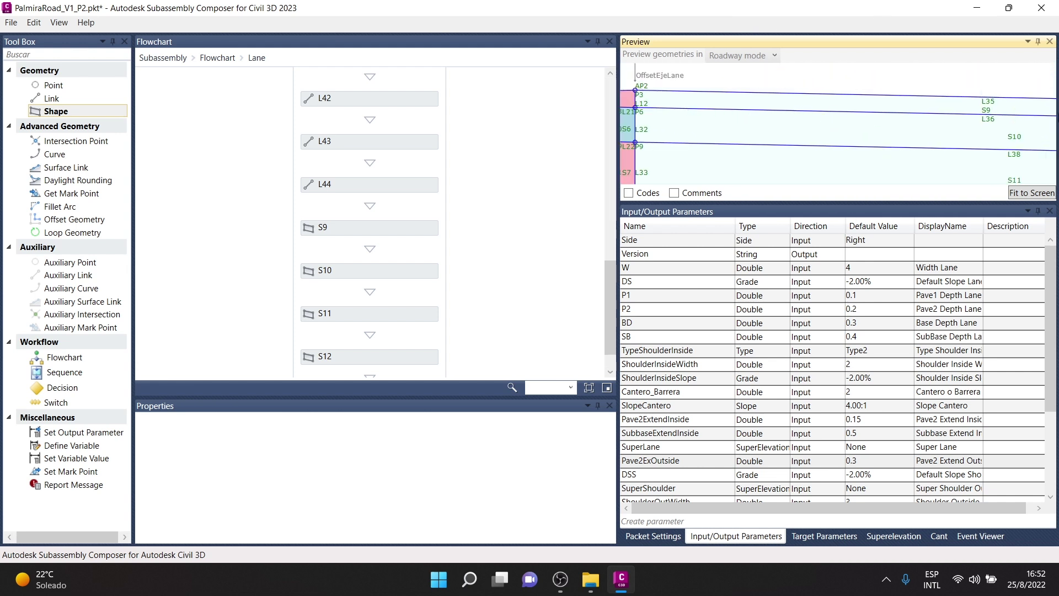
{"action": "scroll", "coordinate": [986, 123], "scroll_direction": "down", "scroll_amount": 1}
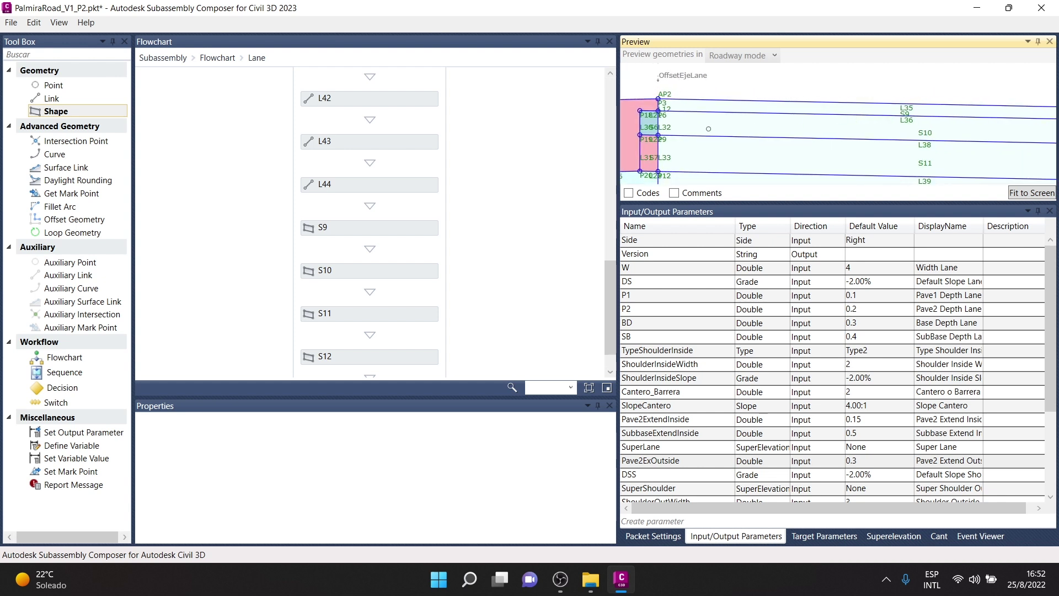
{"action": "scroll", "coordinate": [709, 128], "scroll_direction": "up", "scroll_amount": 3}
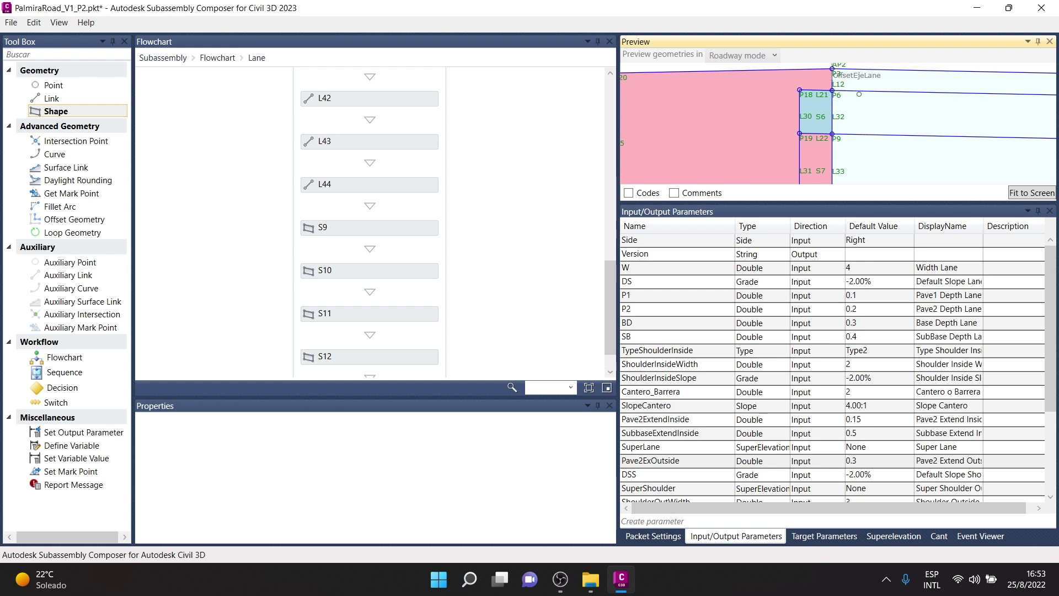
{"action": "scroll", "coordinate": [816, 85], "scroll_direction": "up", "scroll_amount": 1}
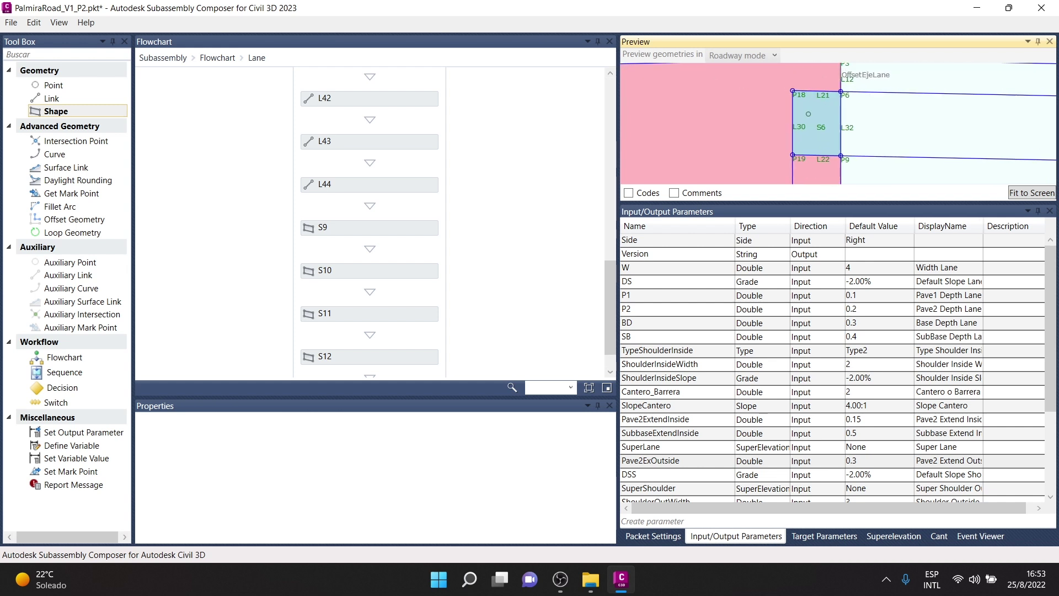
{"action": "scroll", "coordinate": [814, 93], "scroll_direction": "up", "scroll_amount": 2}
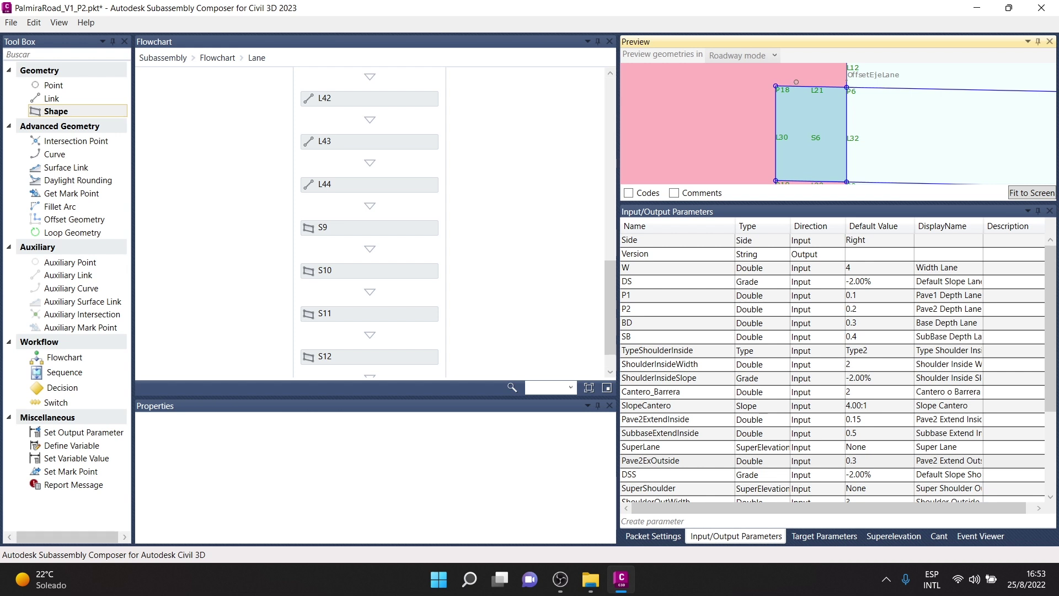
{"action": "scroll", "coordinate": [857, 121], "scroll_direction": "down", "scroll_amount": 3}
{"action": "middle_click_drag", "start_coordinate": [857, 121], "coordinate": [793, 156]}
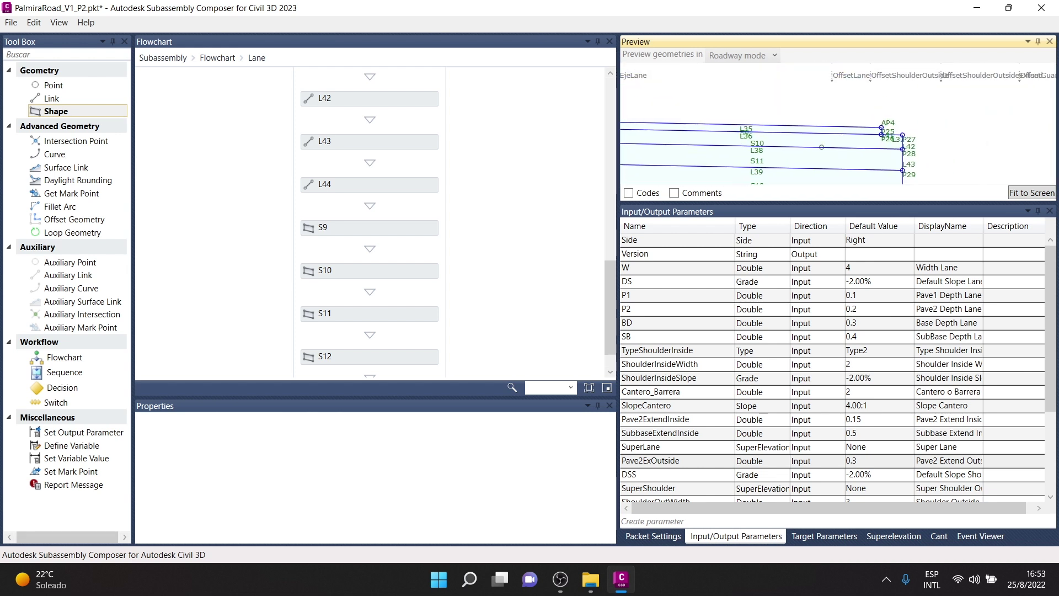
{"action": "scroll", "coordinate": [867, 108], "scroll_direction": "up", "scroll_amount": 1}
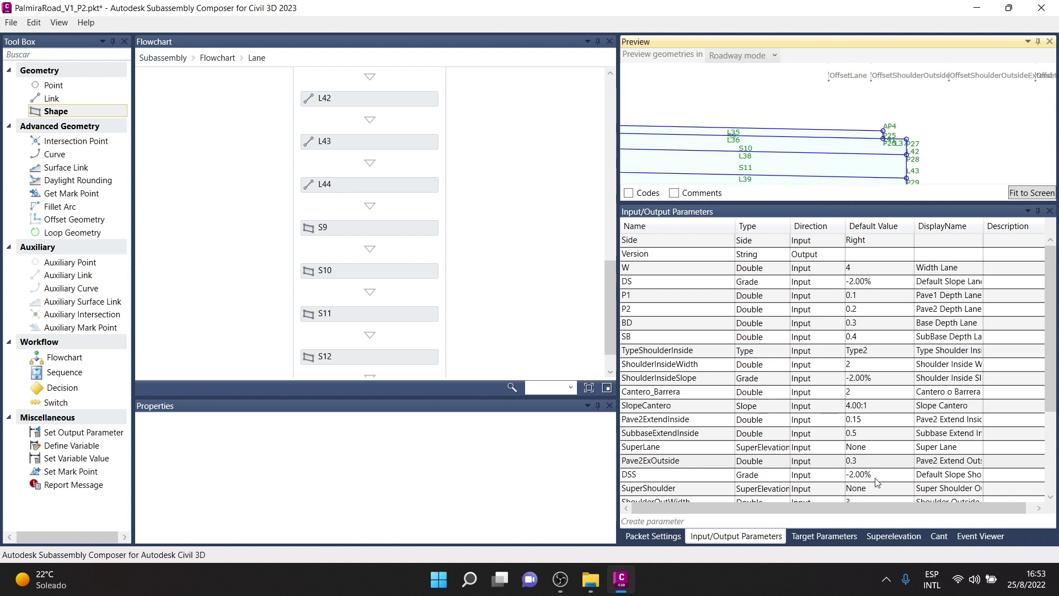
{"action": "left_click", "coordinate": [850, 536]}
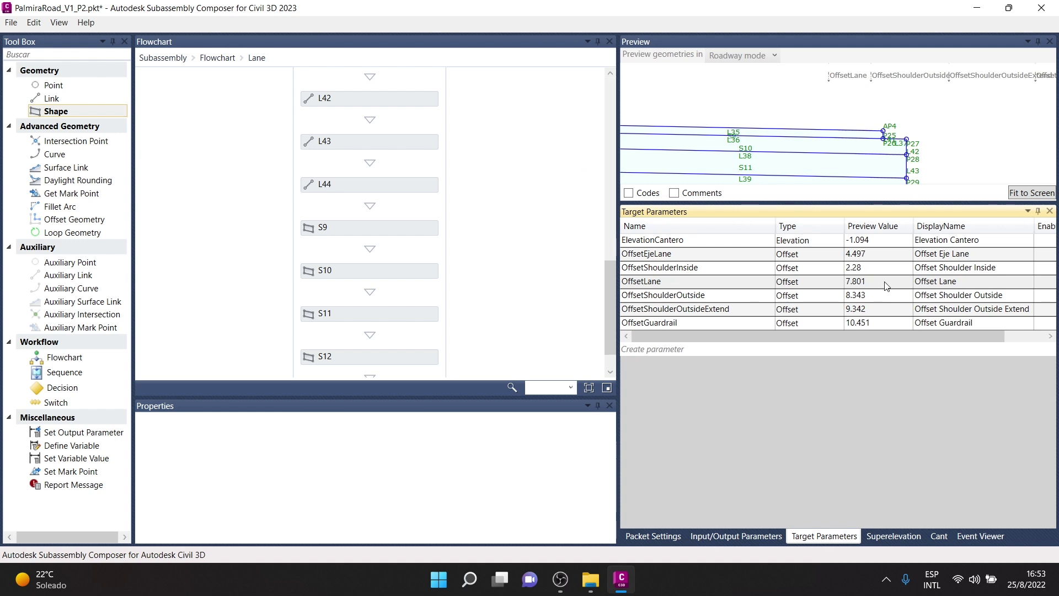
- Enable Offset Lane in the preview and fit the whole subassembly in view
{"action": "left_click_drag", "start_coordinate": [800, 336], "coordinate": [845, 336]}
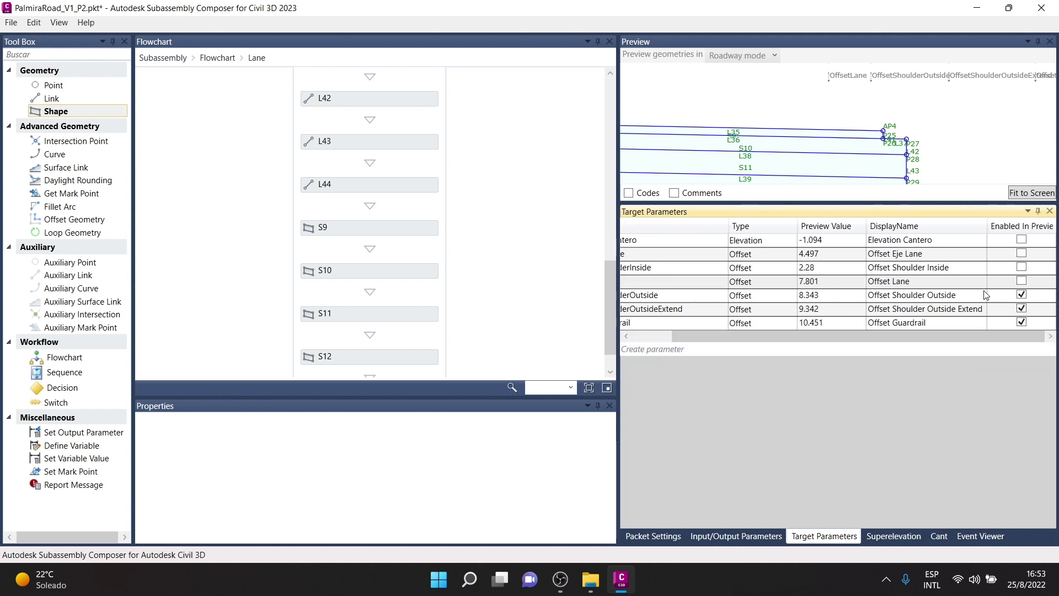
{"action": "left_click", "coordinate": [1023, 282]}
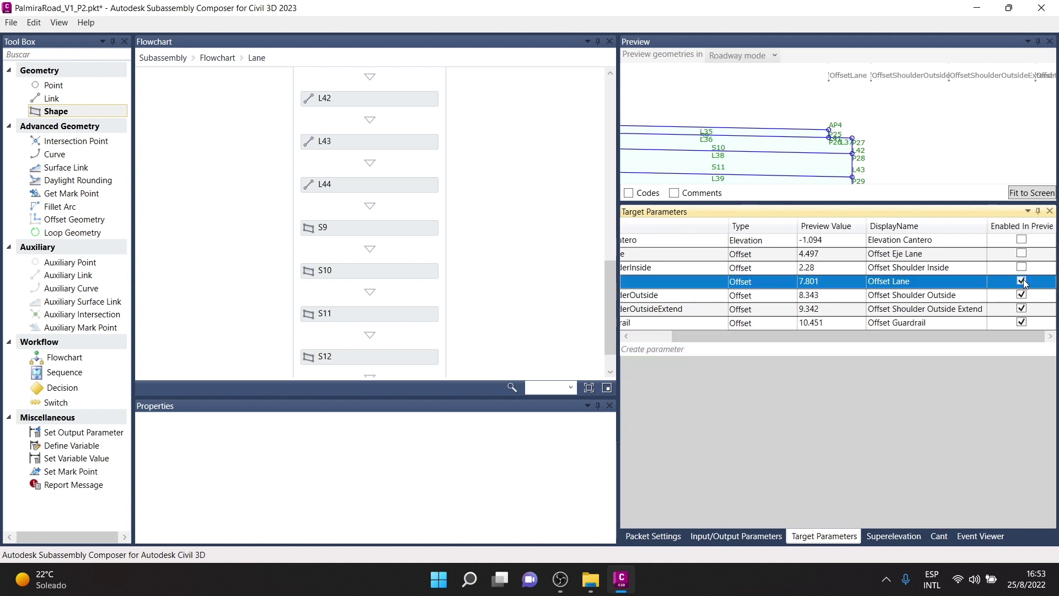
{"action": "left_click", "coordinate": [1030, 192]}
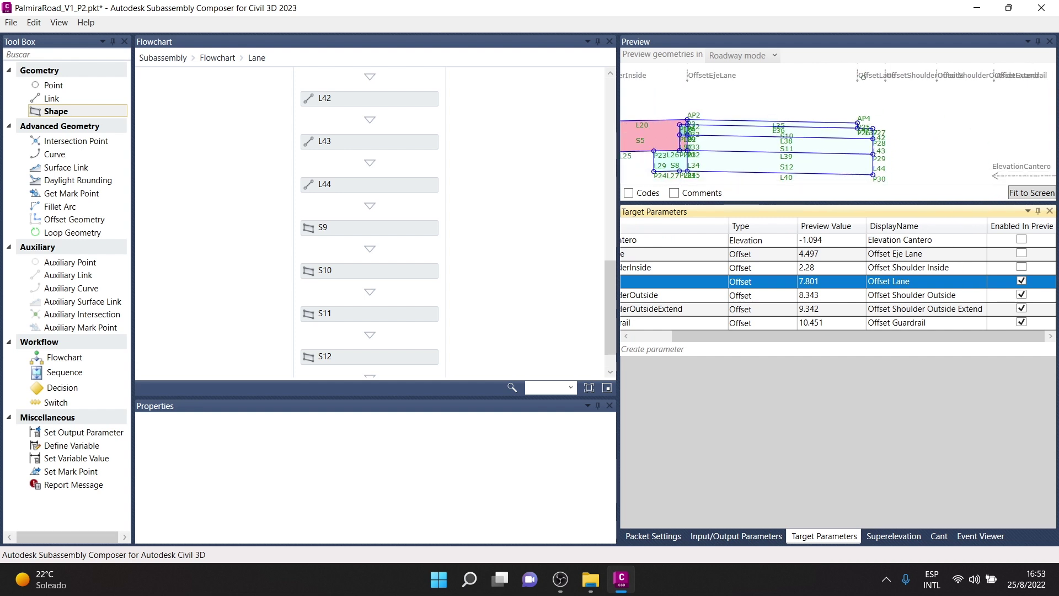
{"action": "left_click", "coordinate": [912, 81]}
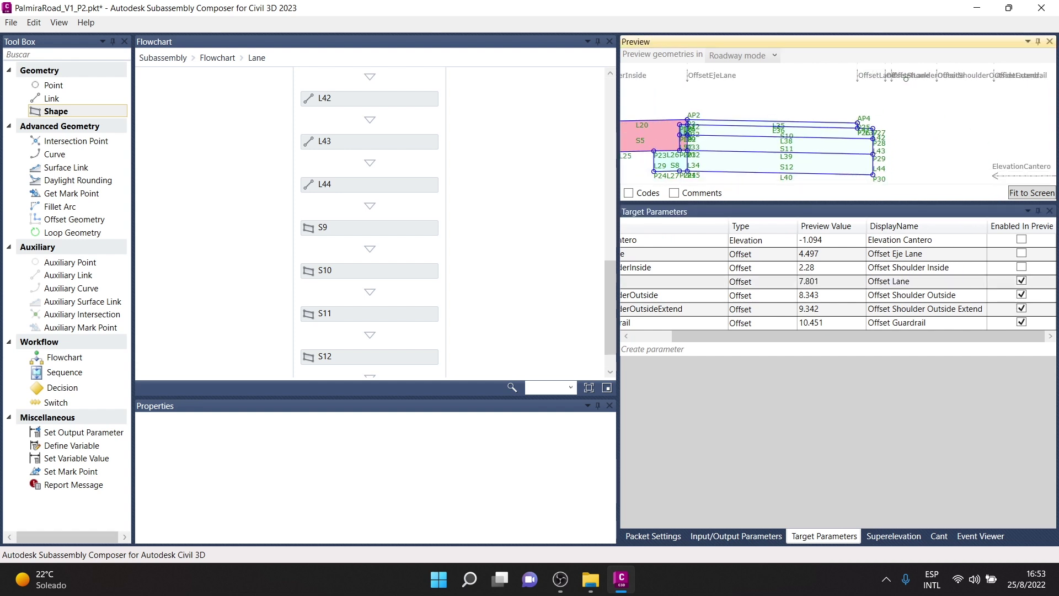
- Drag targets to Offset Lane 6.944, Shoulder Outside 11.181, Shoulder Outside Extend 9.181
{"action": "mouse_move", "coordinate": [912, 80]}
{"action": "left_mouse_down"}
{"action": "mouse_move", "coordinate": [922, 77]}
{"action": "mouse_move", "coordinate": [848, 81]}
{"action": "left_mouse_up"}
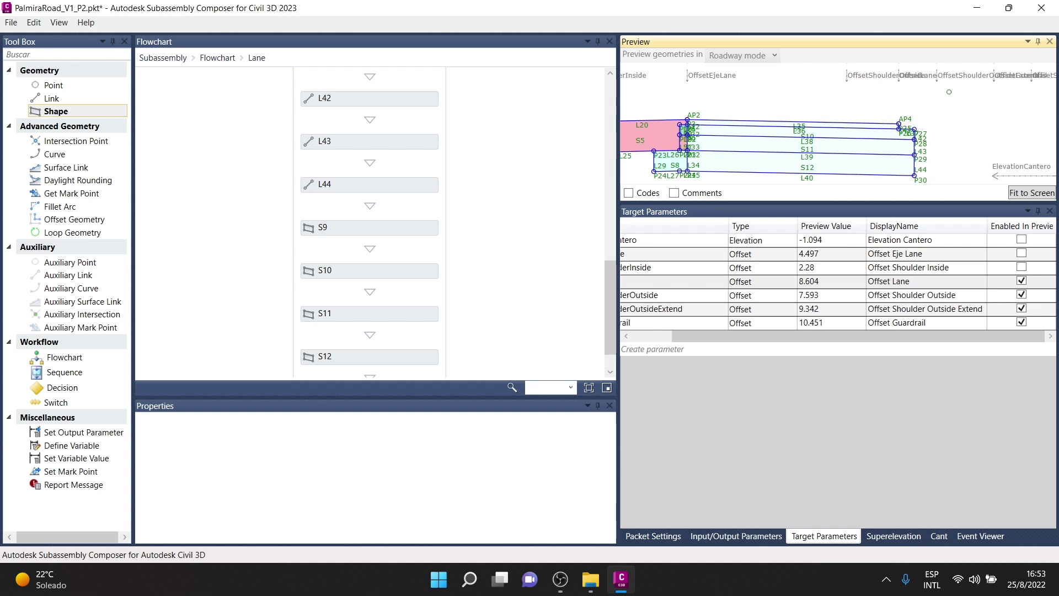
{"action": "mouse_move", "coordinate": [847, 81]}
{"action": "left_mouse_down"}
{"action": "mouse_move", "coordinate": [886, 81]}
{"action": "mouse_move", "coordinate": [813, 79]}
{"action": "left_mouse_up"}
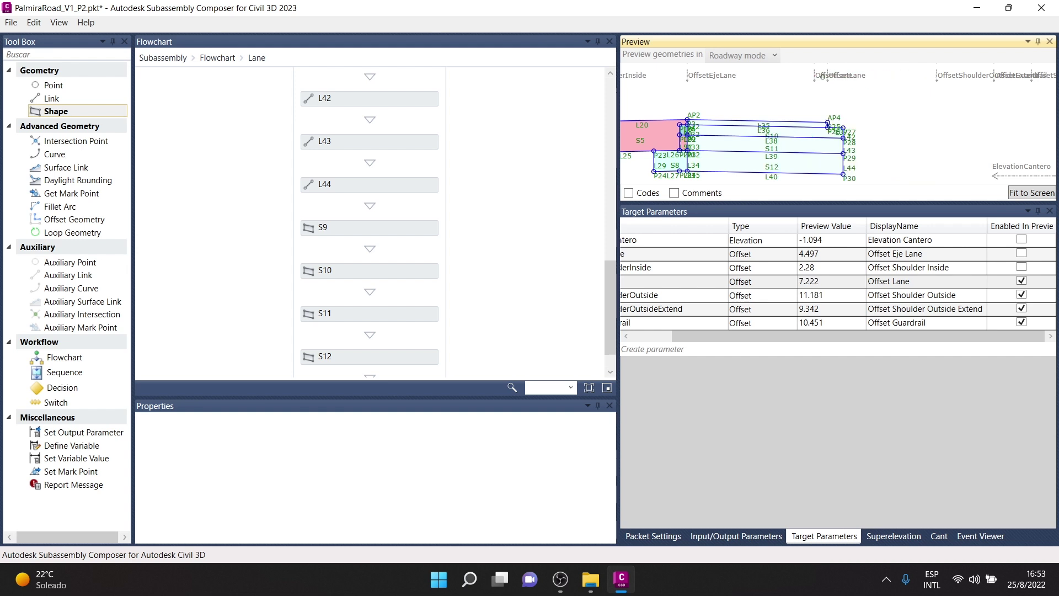
{"action": "left_click_drag", "start_coordinate": [937, 79], "coordinate": [928, 79]}
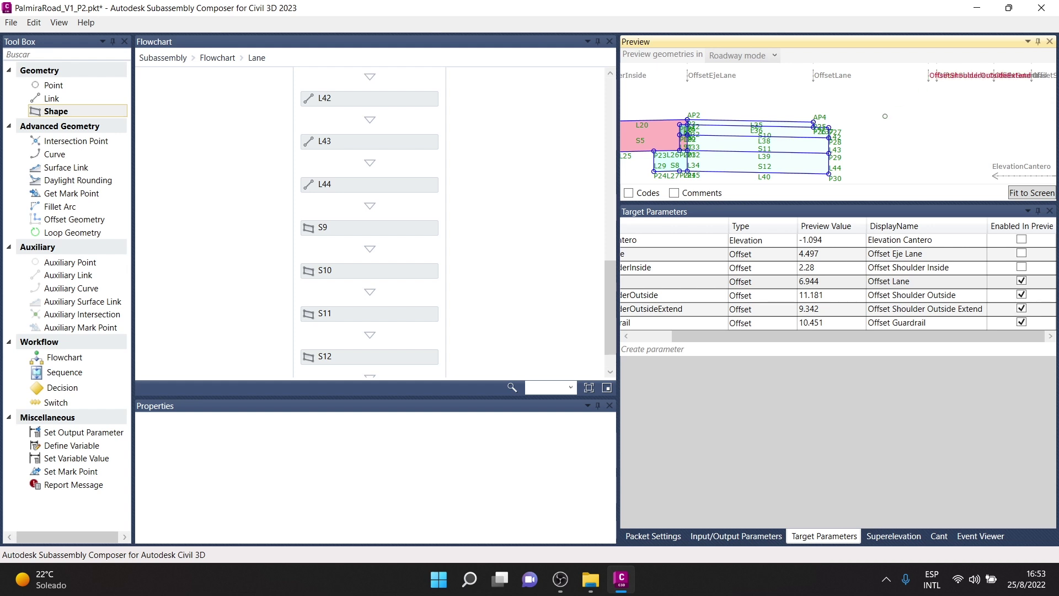
{"action": "scroll", "coordinate": [786, 119], "scroll_direction": "up", "scroll_amount": 2}
{"action": "scroll", "coordinate": [806, 118], "scroll_direction": "up", "scroll_amount": 1}
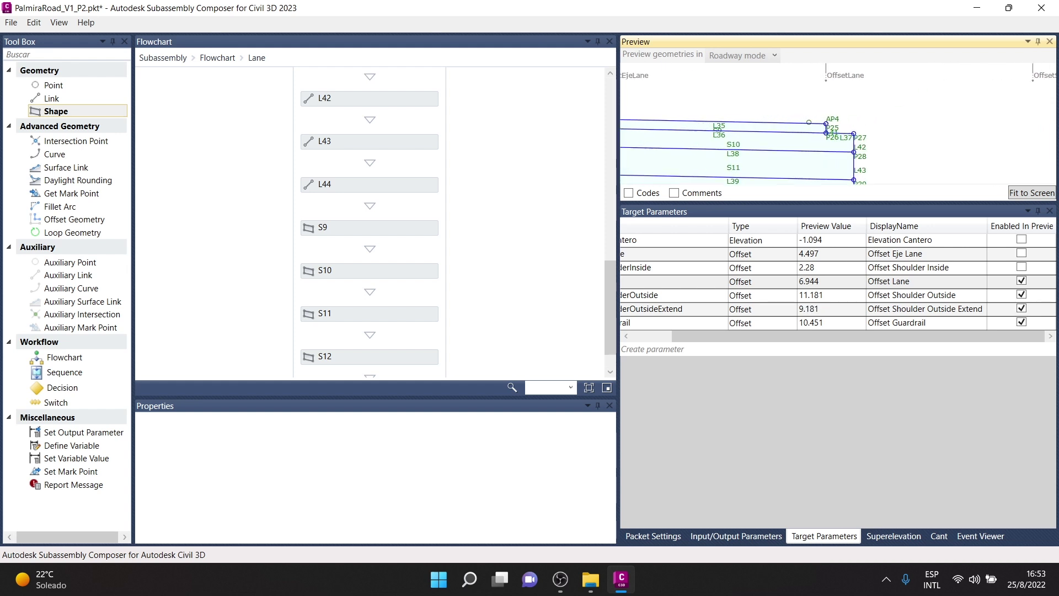
- Duplicate the Name_Eje_Calzada variable in the Name sequence
{"action": "left_click", "coordinate": [217, 57]}
{"action": "scroll", "coordinate": [529, 301], "scroll_direction": "up", "scroll_amount": 3}
{"action": "scroll", "coordinate": [529, 301], "scroll_direction": "up", "scroll_amount": 2}
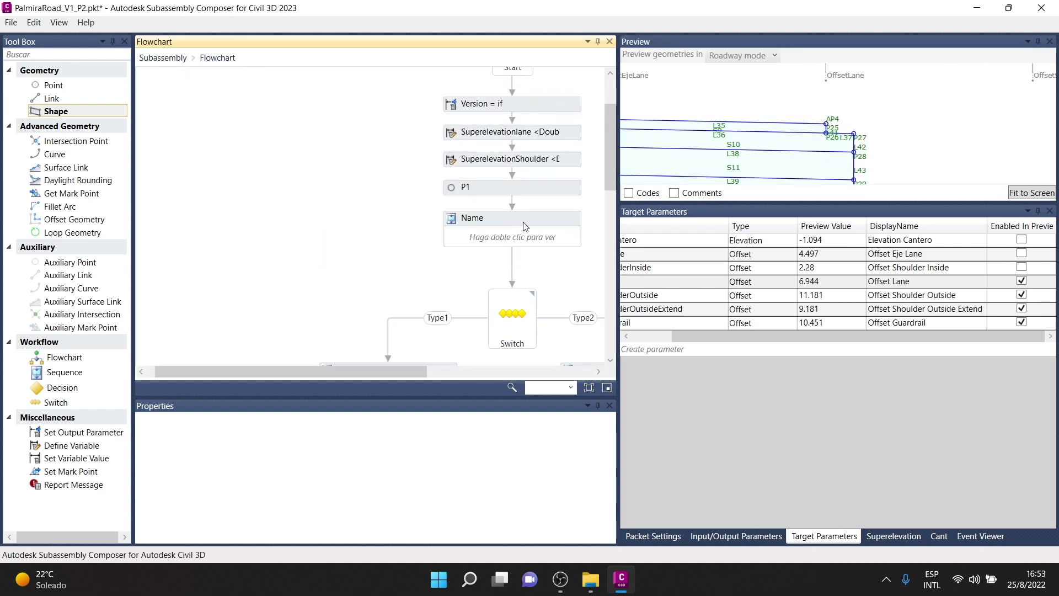
{"action": "double_click", "coordinate": [532, 224]}
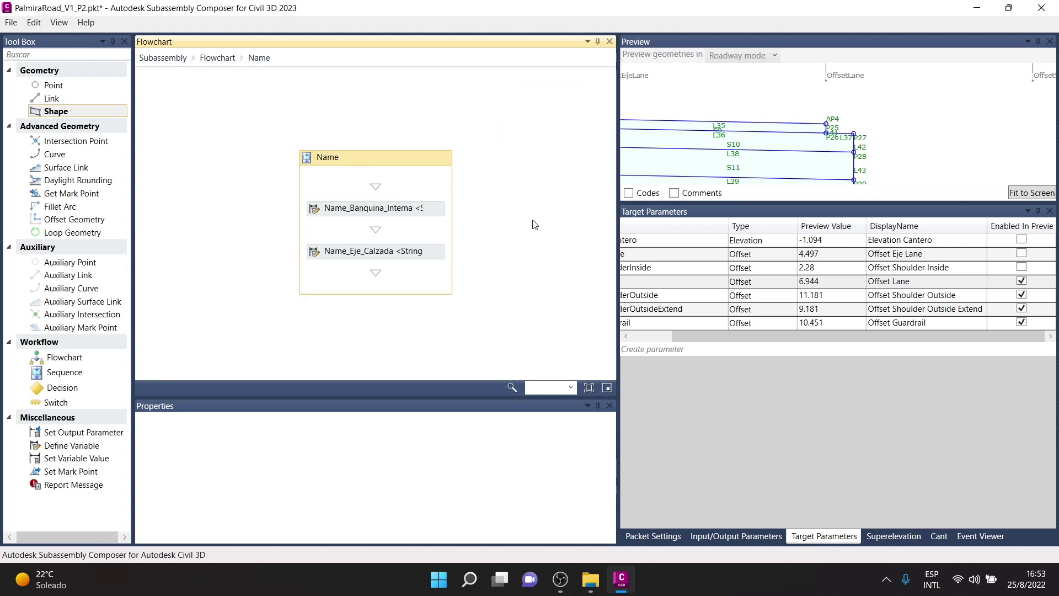
{"action": "left_click", "coordinate": [432, 254]}
{"action": "key", "text": "ctrl+c"}
{"action": "key", "text": "ctrl+v"}
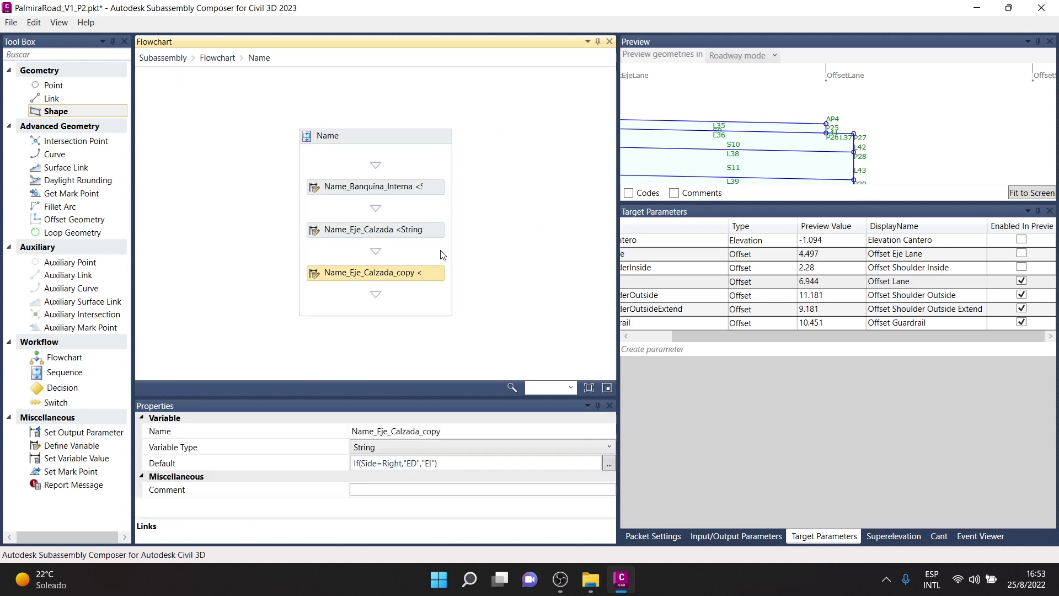
- Rename the copied variable to Name_Calzada
{"action": "left_click", "coordinate": [467, 432]}
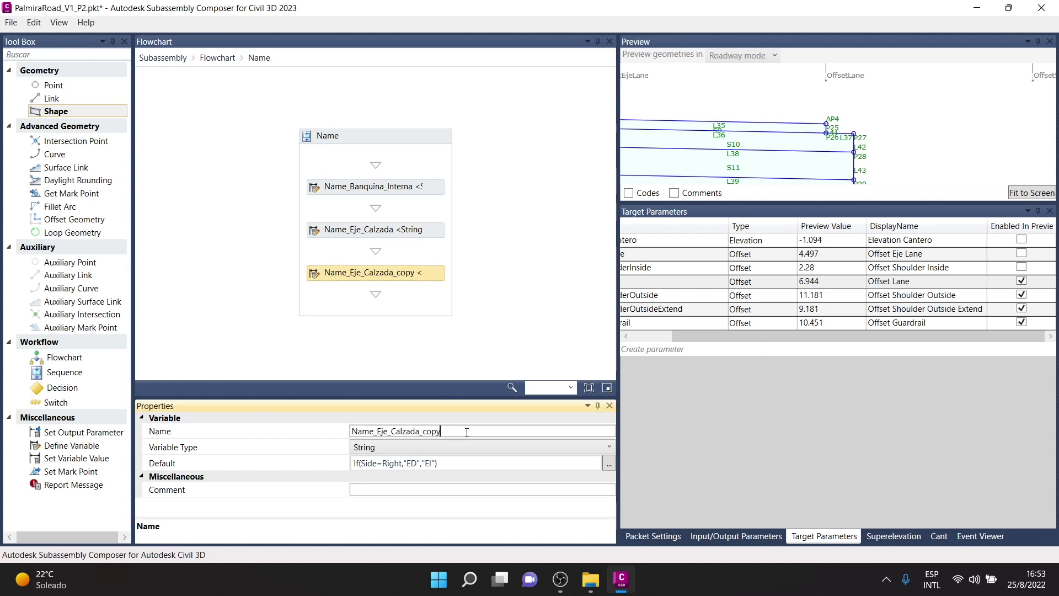
{"action": "double_click", "coordinate": [378, 431]}
{"action": "key", "text": "BackSpace"}
{"action": "left_click_drag", "start_coordinate": [443, 431], "coordinate": [407, 441]}
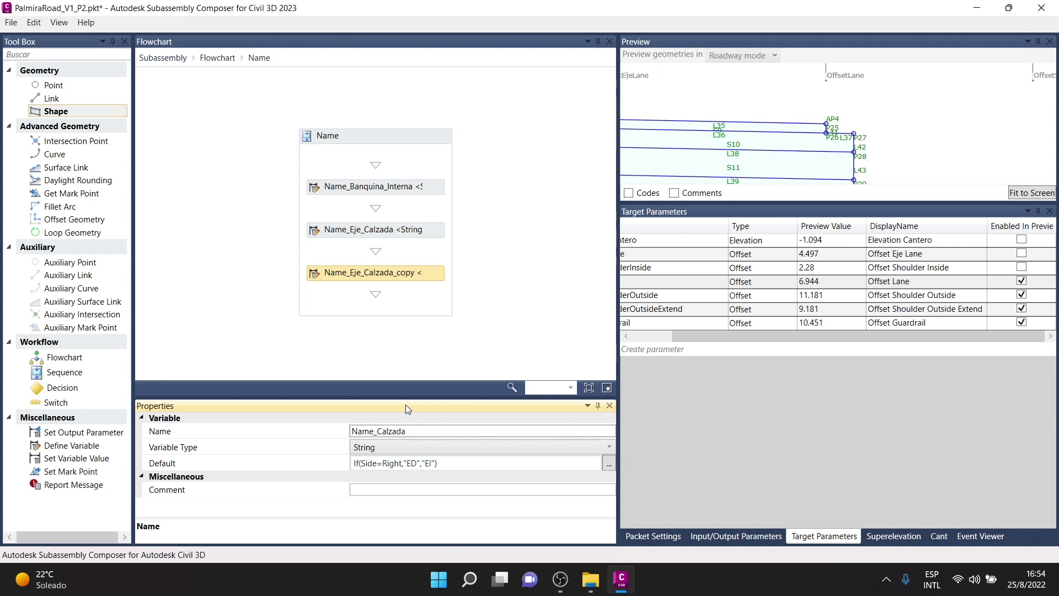
{"action": "key", "text": "Return"}
{"action": "left_click", "coordinate": [399, 430]}
- Change the default to If(Side=Right,"CD","EI")
{"action": "left_click", "coordinate": [417, 465]}
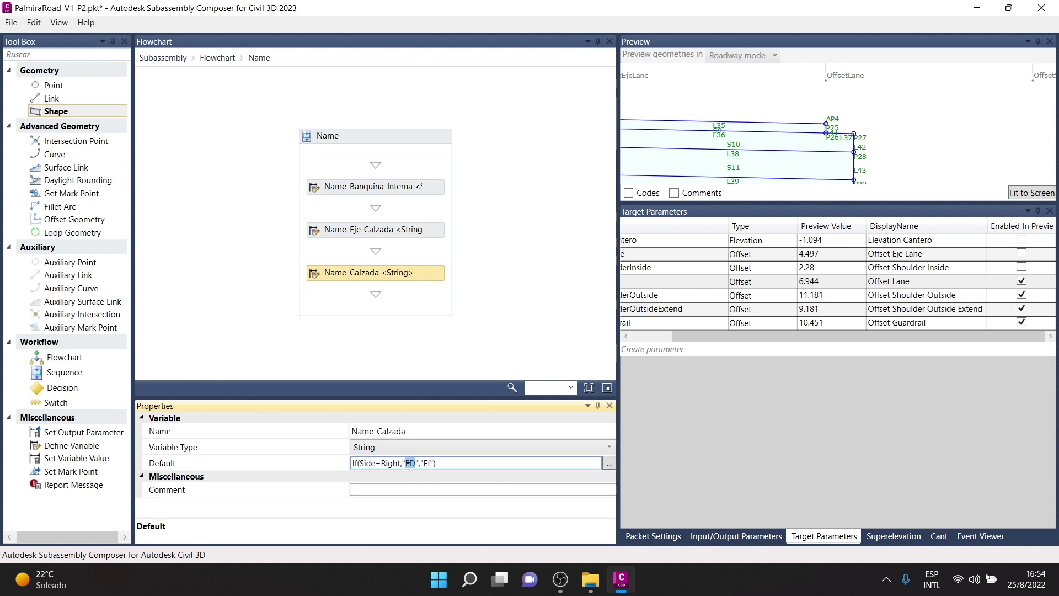
{"action": "type", "text": "CS"}
{"action": "key", "text": "BackSpace"}
{"action": "type", "text": "D"}
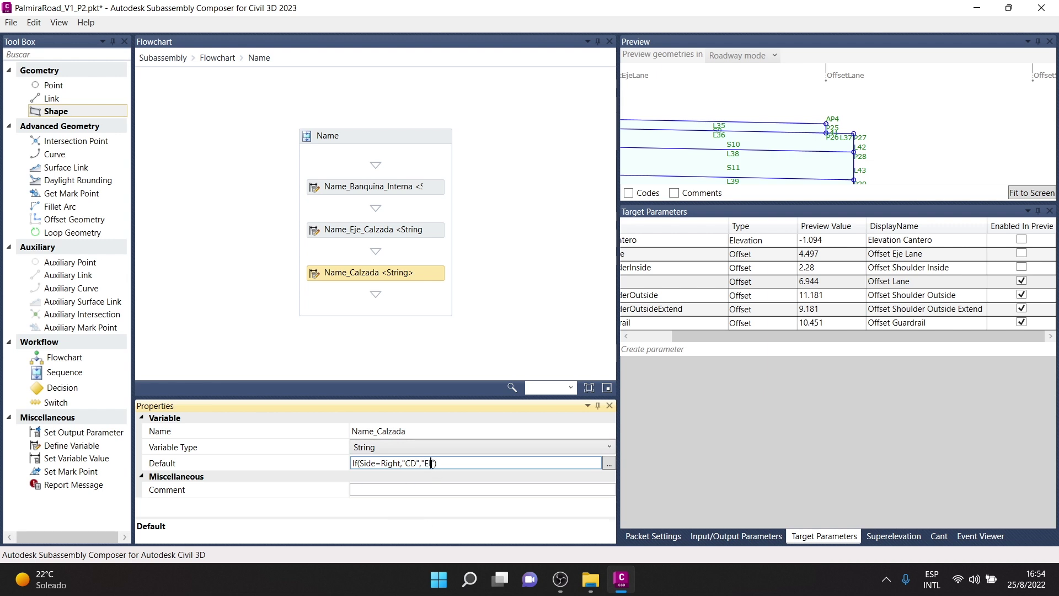
- Set Name_Calzada's default to If(Side=Right,"CD","CI") and return to the main flowchart
{"action": "type", "text": "C"}
{"action": "left_click", "coordinate": [465, 271]}
{"action": "left_click", "coordinate": [420, 278]}
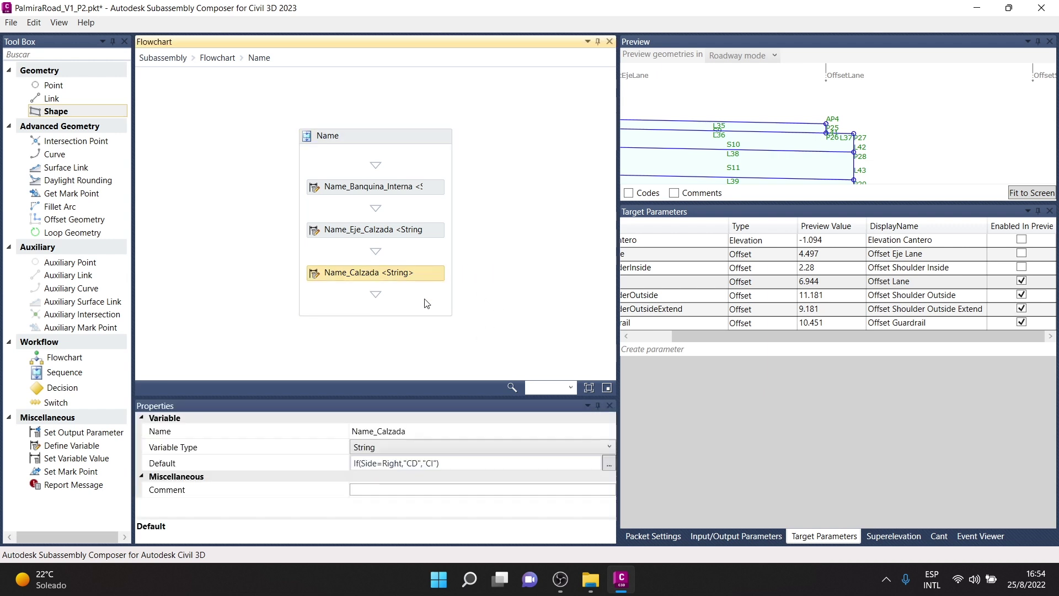
{"action": "left_click", "coordinate": [210, 425]}
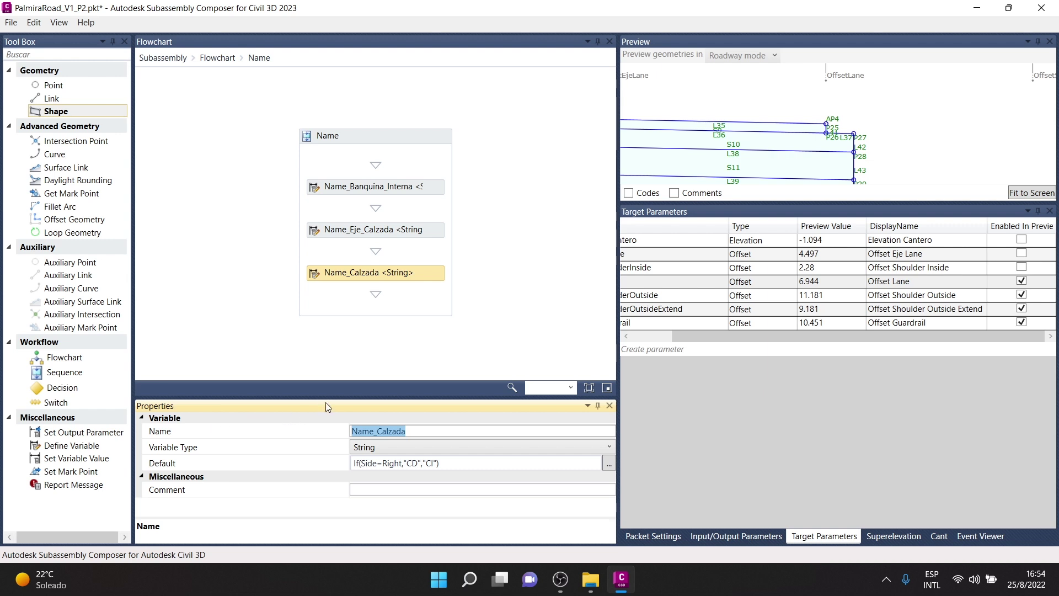
{"action": "left_click", "coordinate": [216, 58]}
{"action": "scroll", "coordinate": [350, 354], "scroll_direction": "down", "scroll_amount": 5}
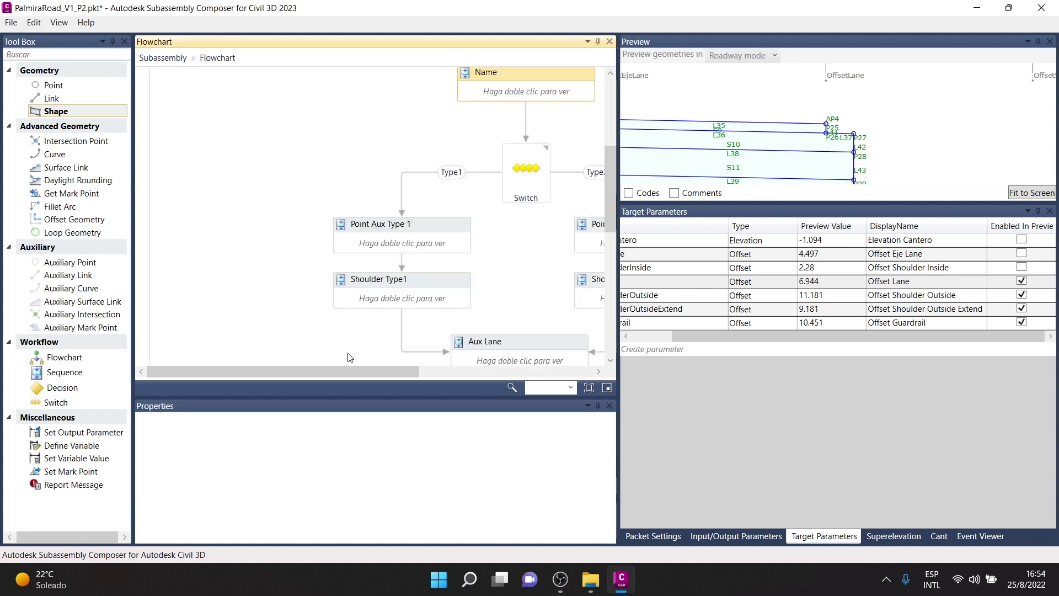
{"action": "scroll", "coordinate": [465, 342], "scroll_direction": "down", "scroll_amount": 2}
- Open the Lane sequence and inspect point P25's code settings
{"action": "double_click", "coordinate": [551, 329]}
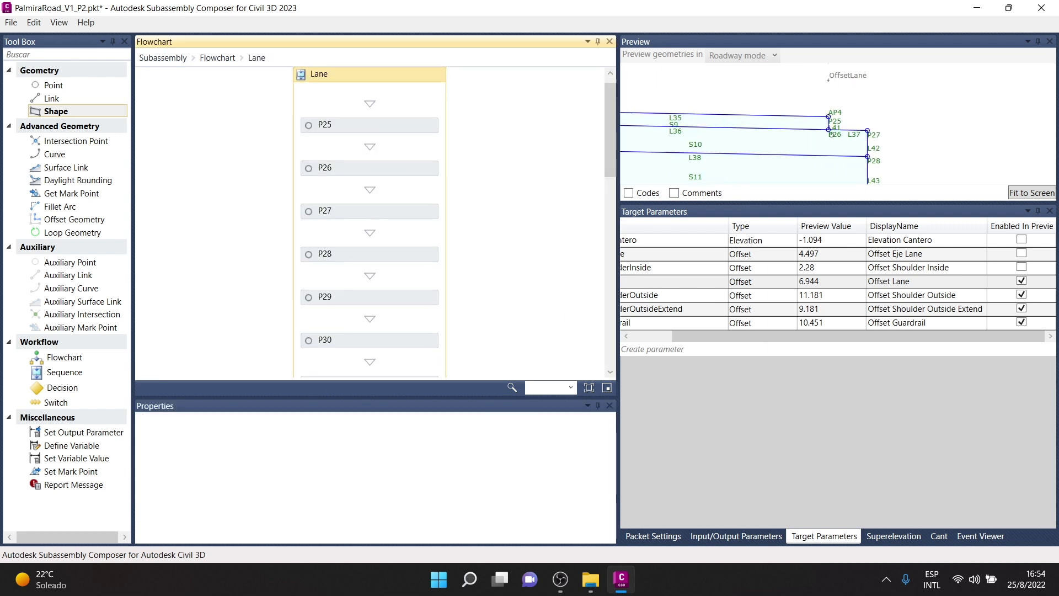
{"action": "left_click", "coordinate": [405, 124]}
{"action": "left_click", "coordinate": [415, 446]}
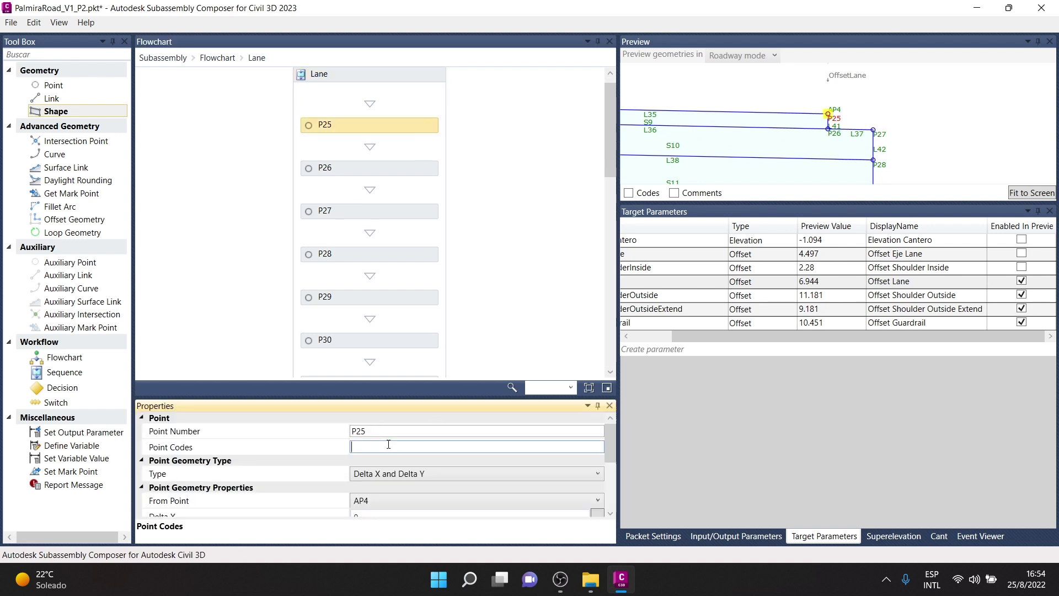
{"action": "left_click", "coordinate": [558, 356]}
- Browse the Lane elements, pan the preview to the left-side shapes, and select link L35
{"action": "scroll", "coordinate": [949, 93], "scroll_direction": "down", "scroll_amount": 3}
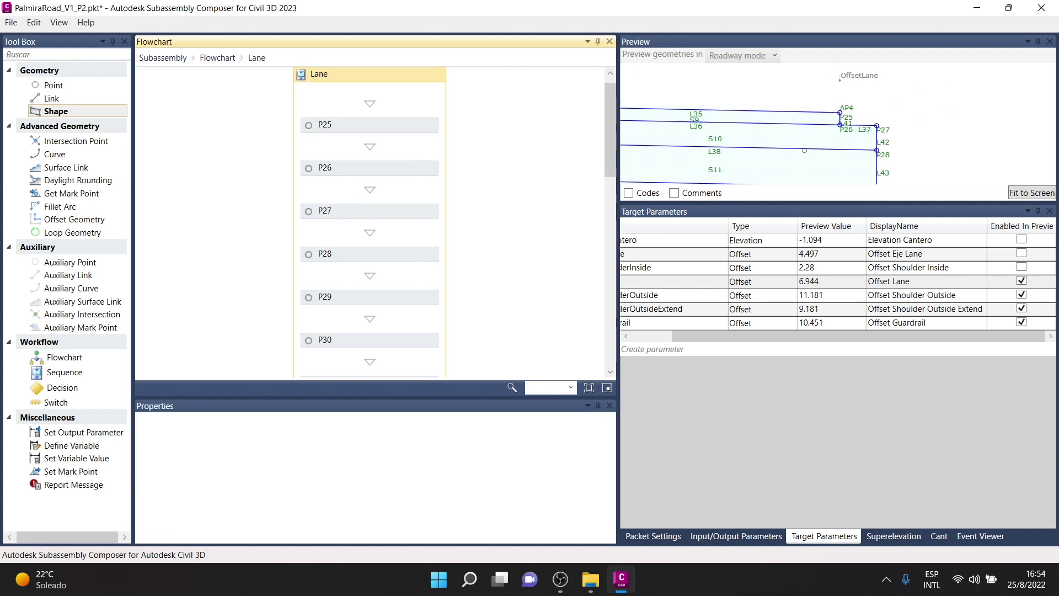
{"action": "scroll", "coordinate": [826, 123], "scroll_direction": "down", "scroll_amount": 2}
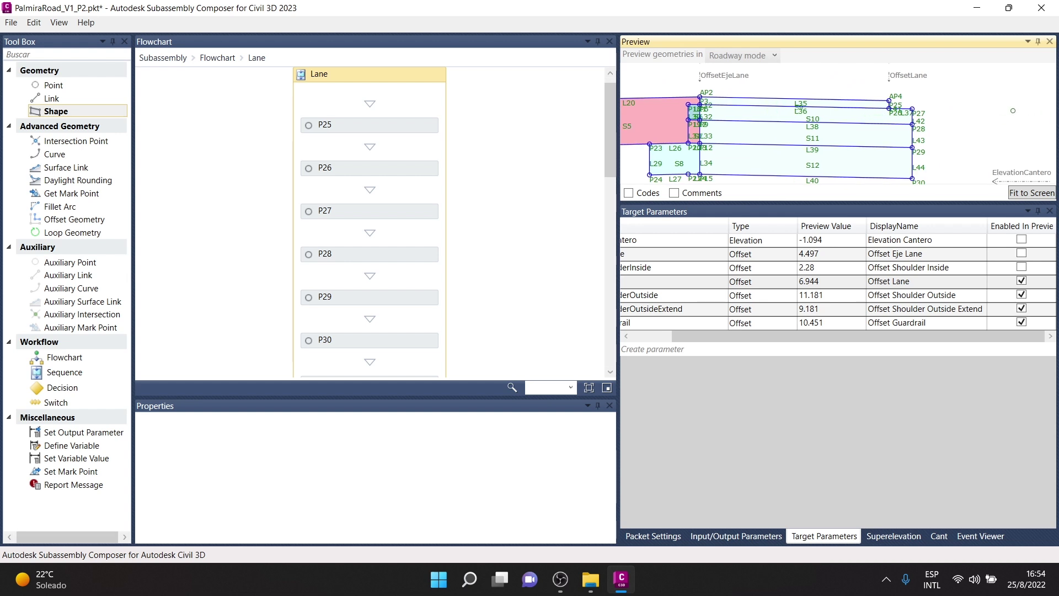
{"action": "scroll", "coordinate": [1012, 111], "scroll_direction": "up", "scroll_amount": 3}
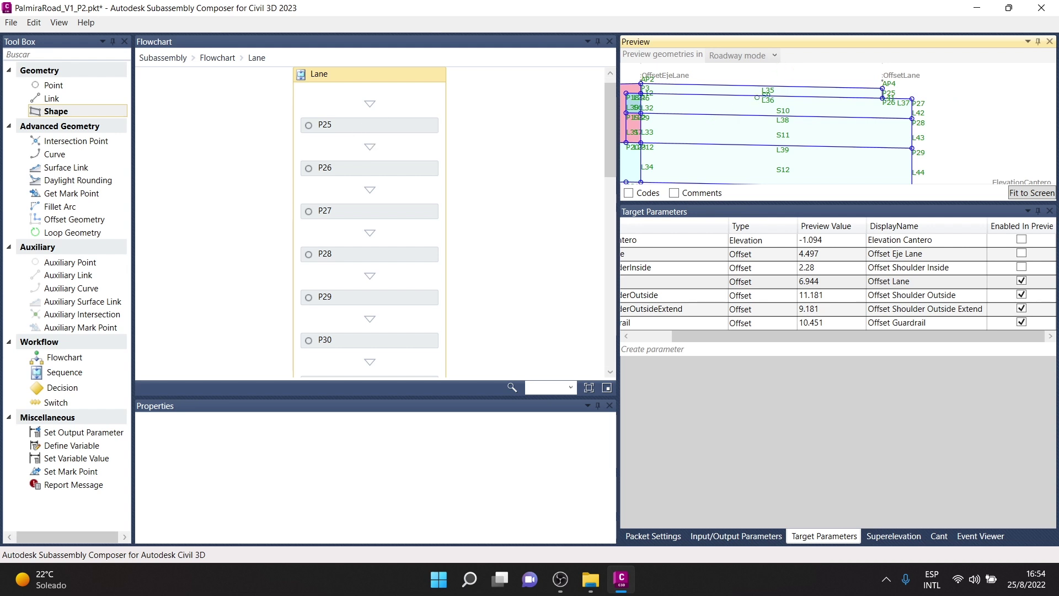
{"action": "scroll", "coordinate": [851, 95], "scroll_direction": "up", "scroll_amount": 1}
{"action": "scroll", "coordinate": [371, 251], "scroll_direction": "down", "scroll_amount": 5}
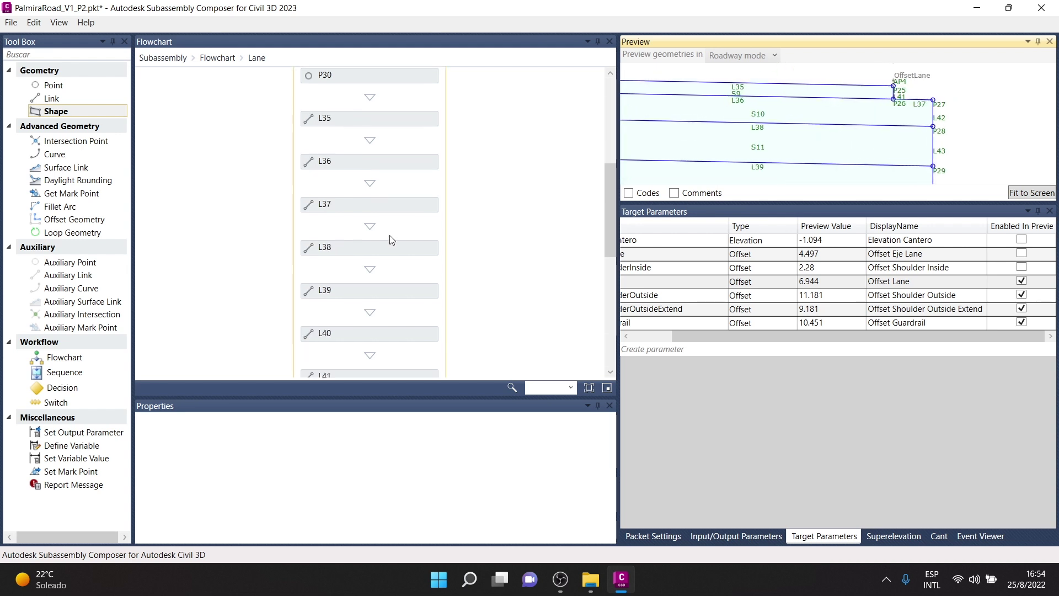
{"action": "middle_click_drag", "start_coordinate": [727, 112], "coordinate": [846, 90]}
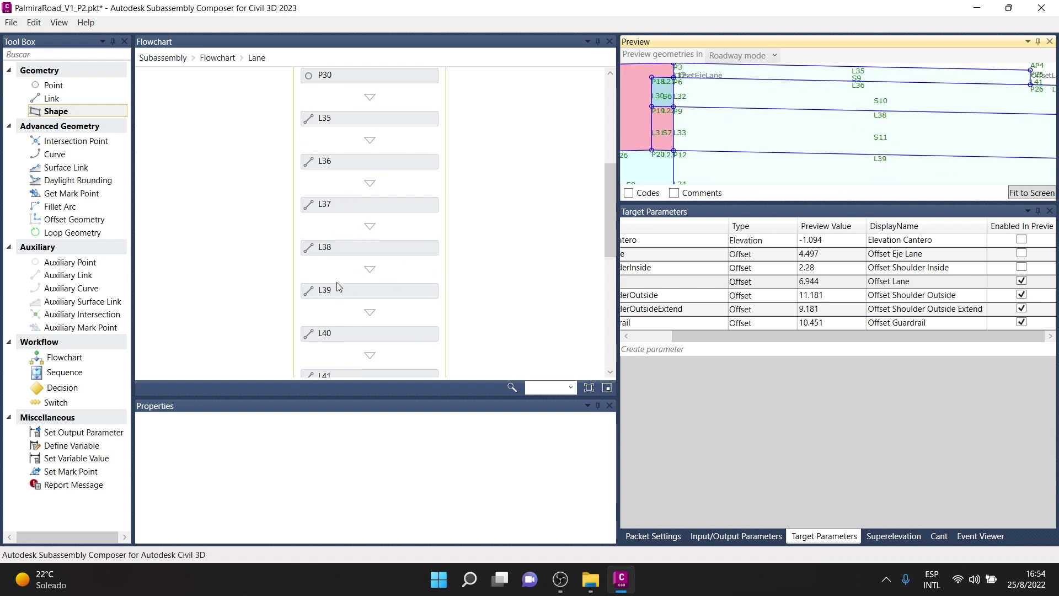
{"action": "scroll", "coordinate": [390, 158], "scroll_direction": "up", "scroll_amount": 2}
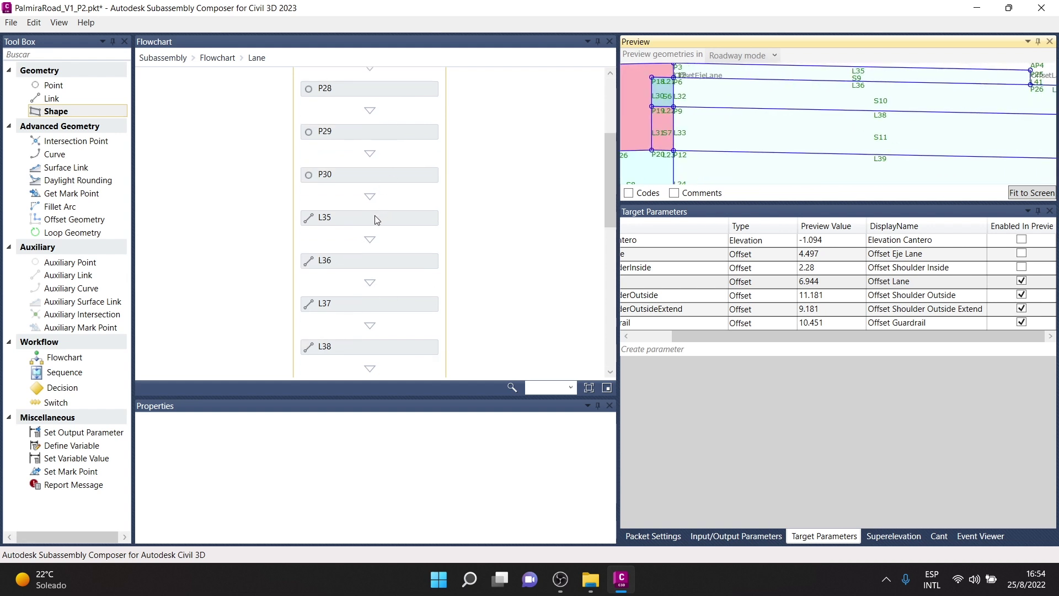
{"action": "left_click", "coordinate": [373, 217]}
- Code link L35 as Top,Pave1 and show link codes in the preview
{"action": "left_click", "coordinate": [373, 448]}
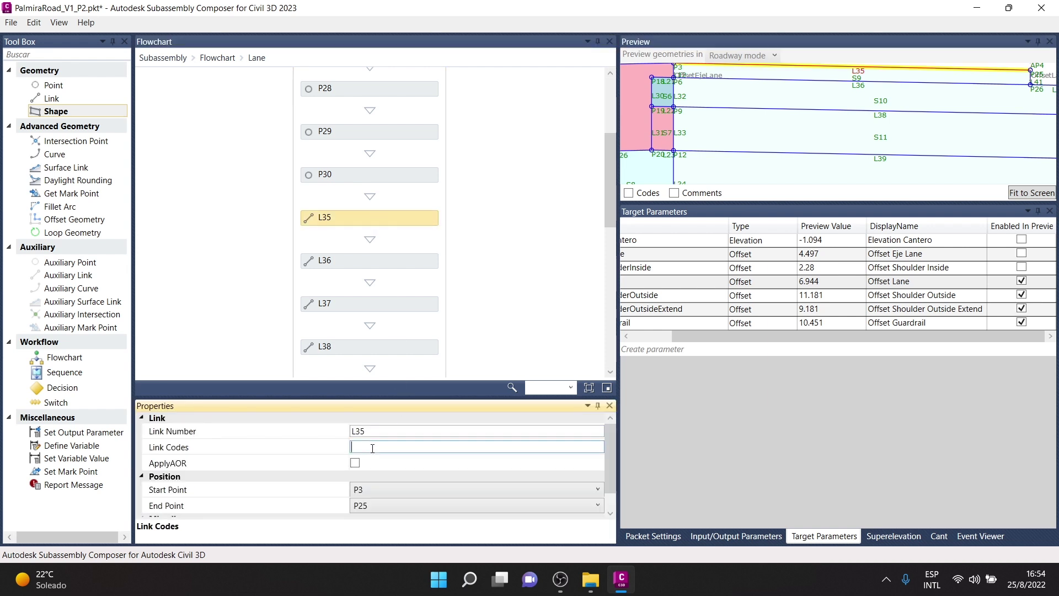
{"action": "type", "text": "\"\"Top"}
{"action": "type", "text": "P"}
{"action": "key", "text": "BackSpace"}
{"action": "type", "text": "Pave1"}
{"action": "left_click", "coordinate": [403, 259]}
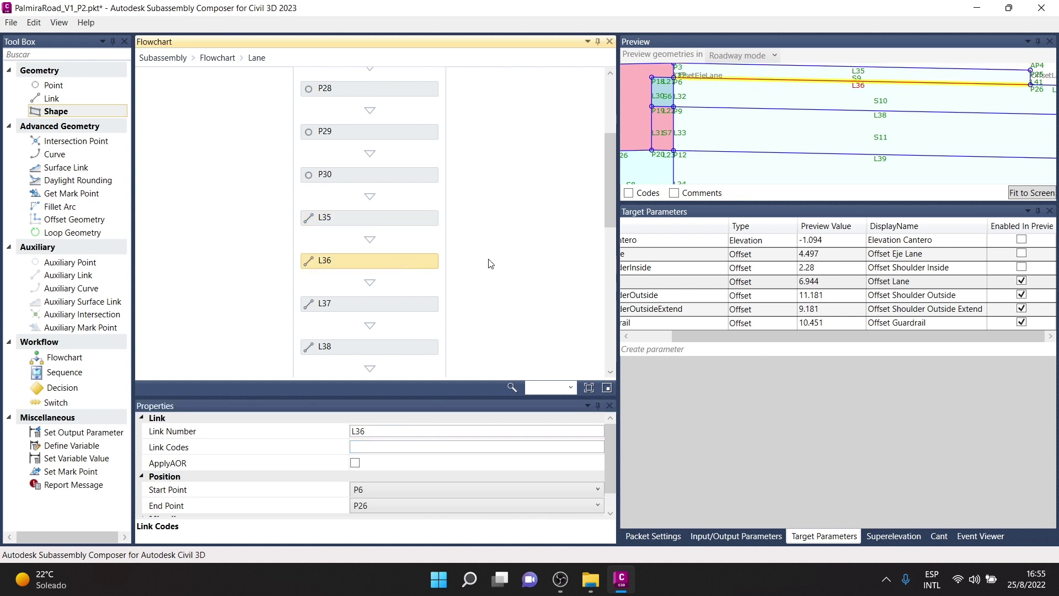
{"action": "left_click", "coordinate": [629, 193]}
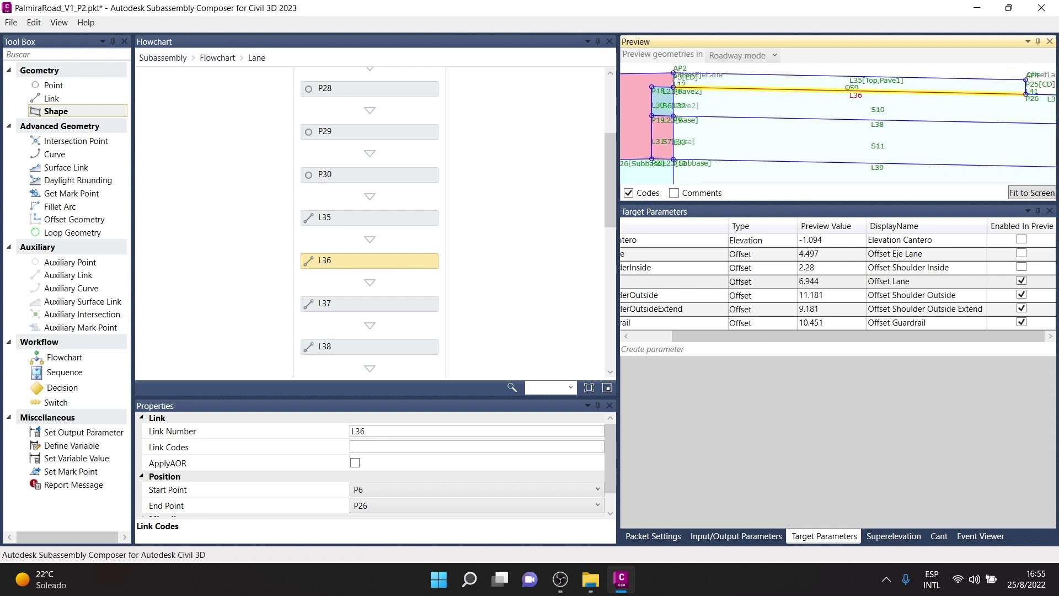
{"action": "middle_click_drag", "start_coordinate": [853, 87], "coordinate": [990, 98]}
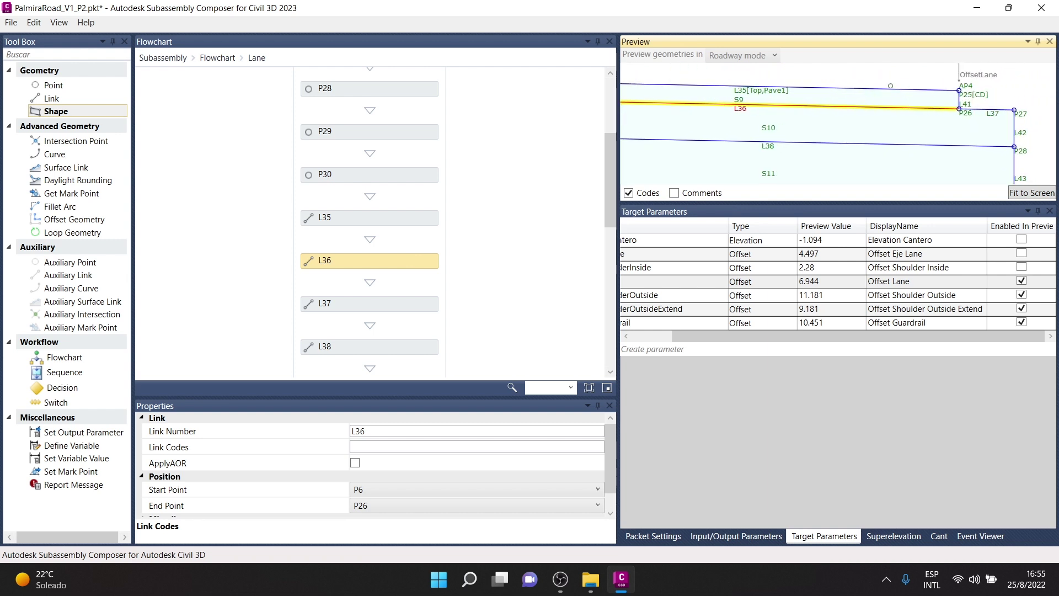
- Code link L36 as Pave2 and link L37 as Pave3
{"action": "left_click", "coordinate": [368, 448]}
{"action": "type", "text": "\""}
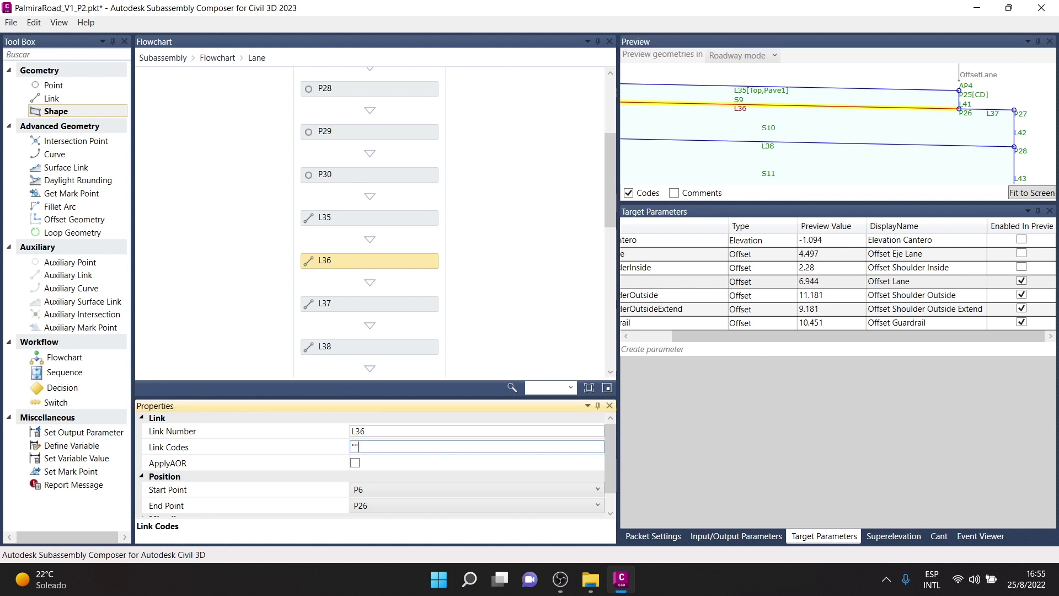
{"action": "type", "text": "Pave2"}
{"action": "key", "text": "Return"}
{"action": "left_click", "coordinate": [368, 304]}
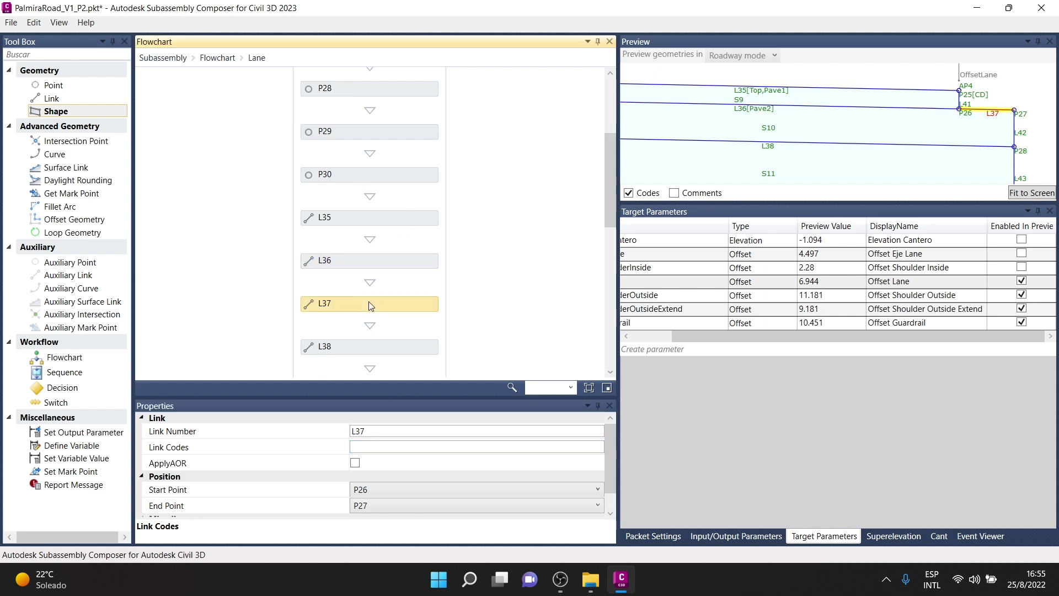
{"action": "left_click", "coordinate": [386, 447]}
{"action": "type", "text": "Pave3"}
- Code link L38 as Base
{"action": "left_click", "coordinate": [393, 348]}
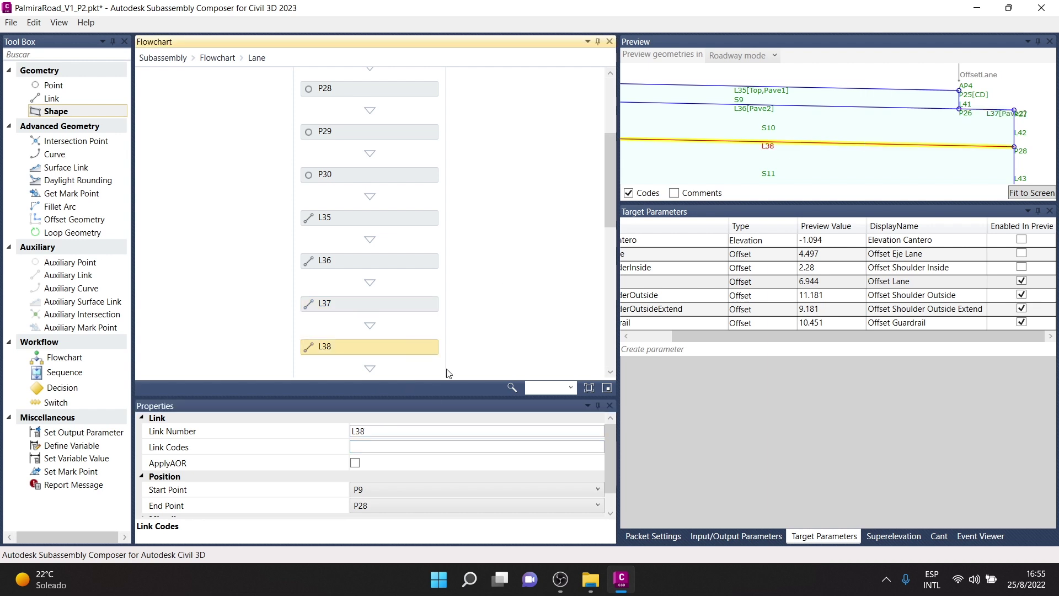
{"action": "left_click", "coordinate": [374, 447]}
{"action": "type", "text": "\""}
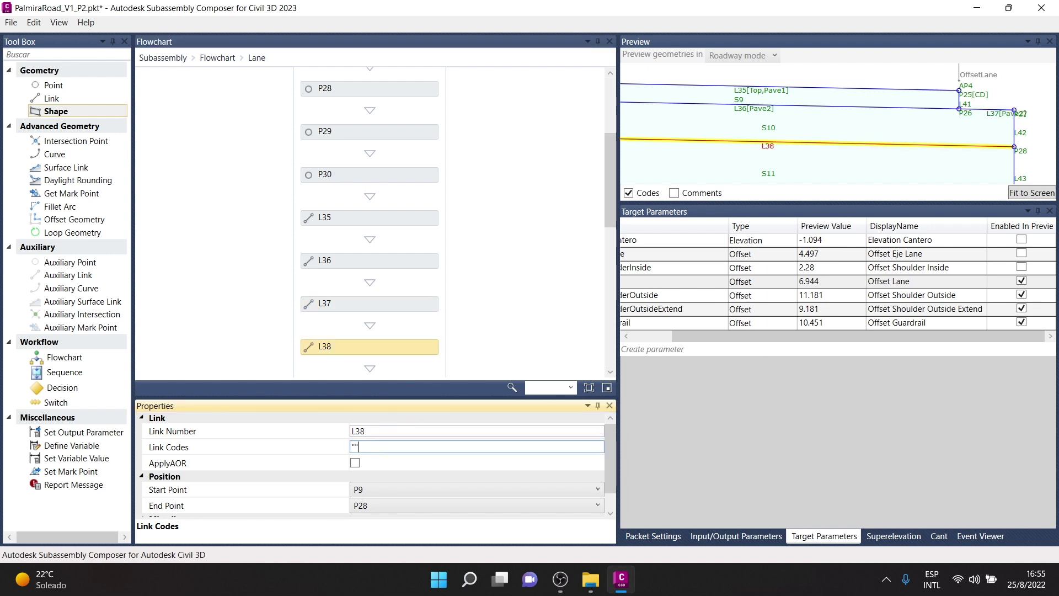
{"action": "type", "text": "Base"}
{"action": "scroll", "coordinate": [892, 110], "scroll_direction": "down", "scroll_amount": 2}
{"action": "scroll", "coordinate": [892, 109], "scroll_direction": "down", "scroll_amount": 1}
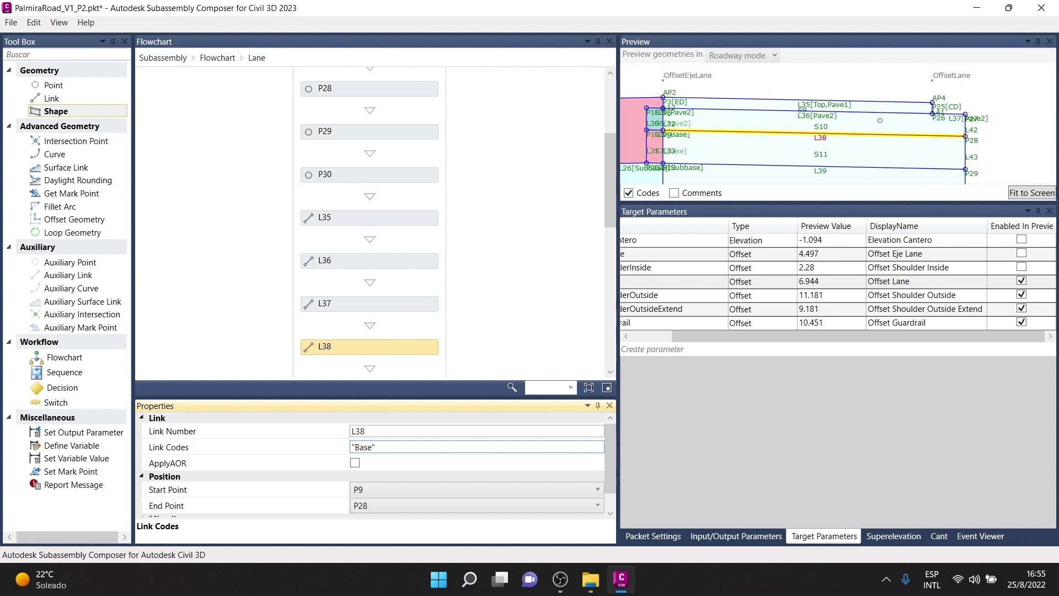
{"action": "left_click_drag", "start_coordinate": [892, 110], "coordinate": [905, 66]}
{"action": "scroll", "coordinate": [386, 320], "scroll_direction": "down", "scroll_amount": 3}
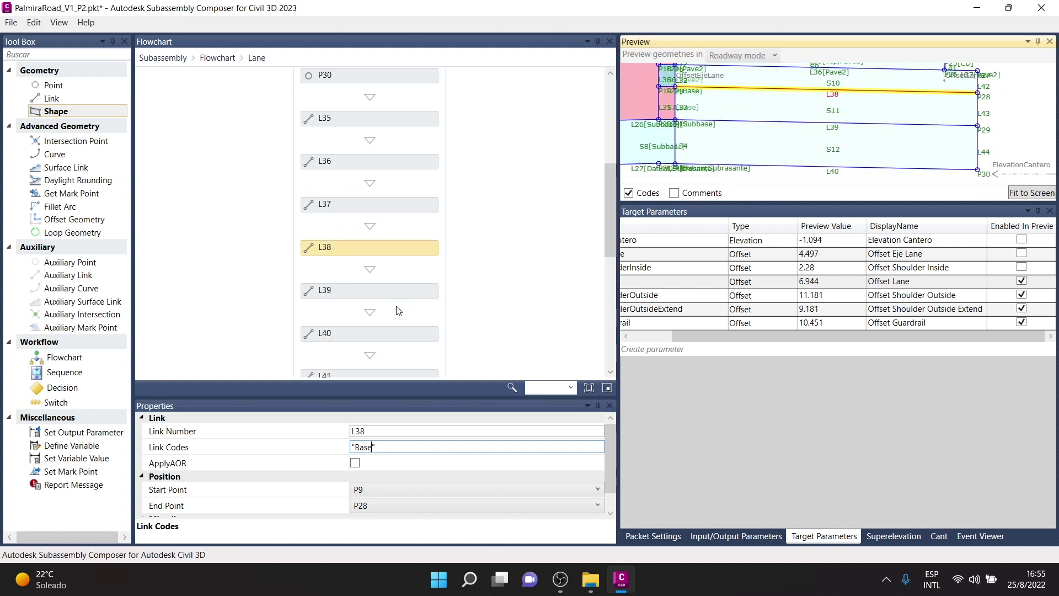
- Code link L39 as Subbase
{"action": "left_click", "coordinate": [394, 294]}
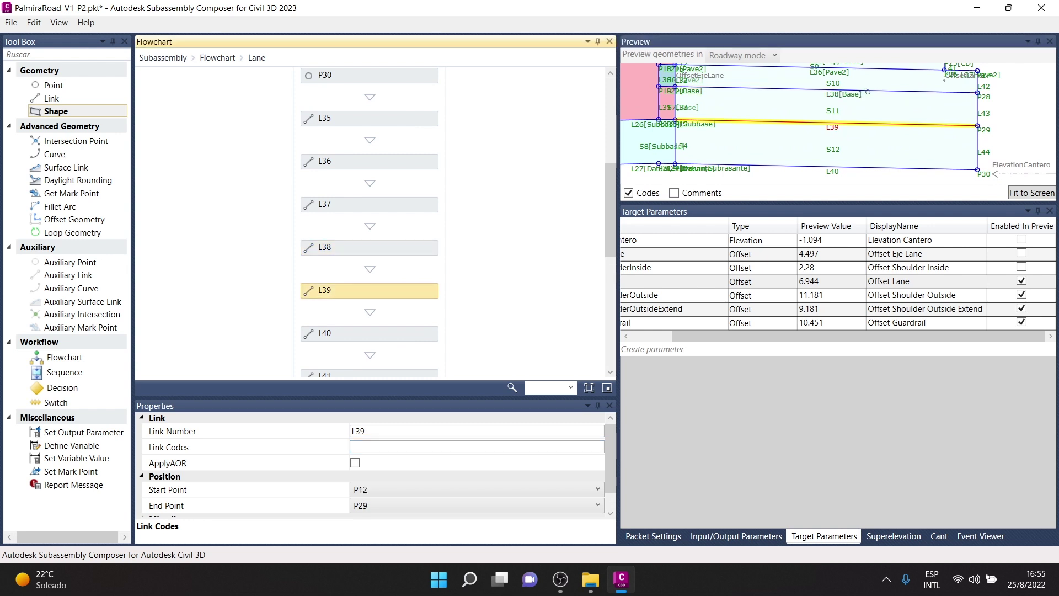
{"action": "left_click", "coordinate": [368, 446]}
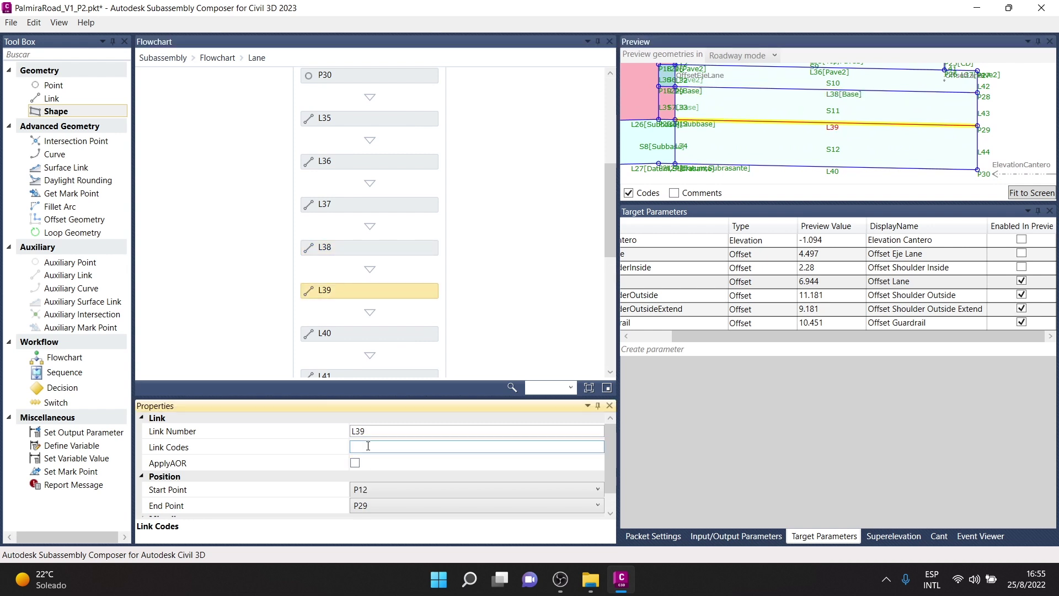
{"action": "type", "text": "SubBa"}
{"action": "key", "text": "BackSpace"}
{"action": "key", "text": "BackSpace"}
{"action": "type", "text": "bas"}
- Code link L40 as Datum,Subrasante
{"action": "left_click", "coordinate": [407, 337]}
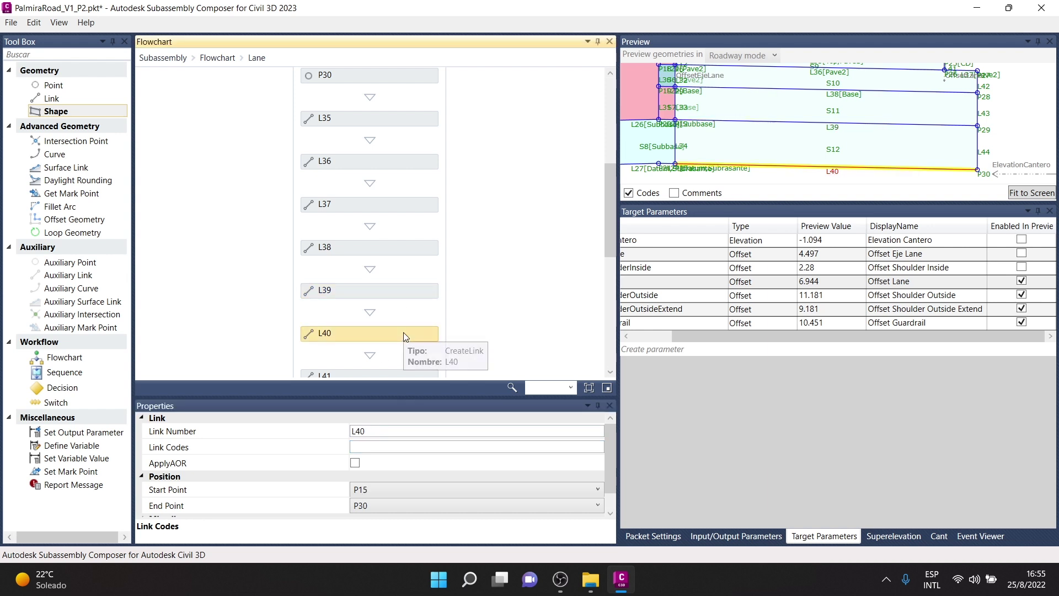
{"action": "left_click", "coordinate": [377, 445]}
{"action": "type", "text": "\""}
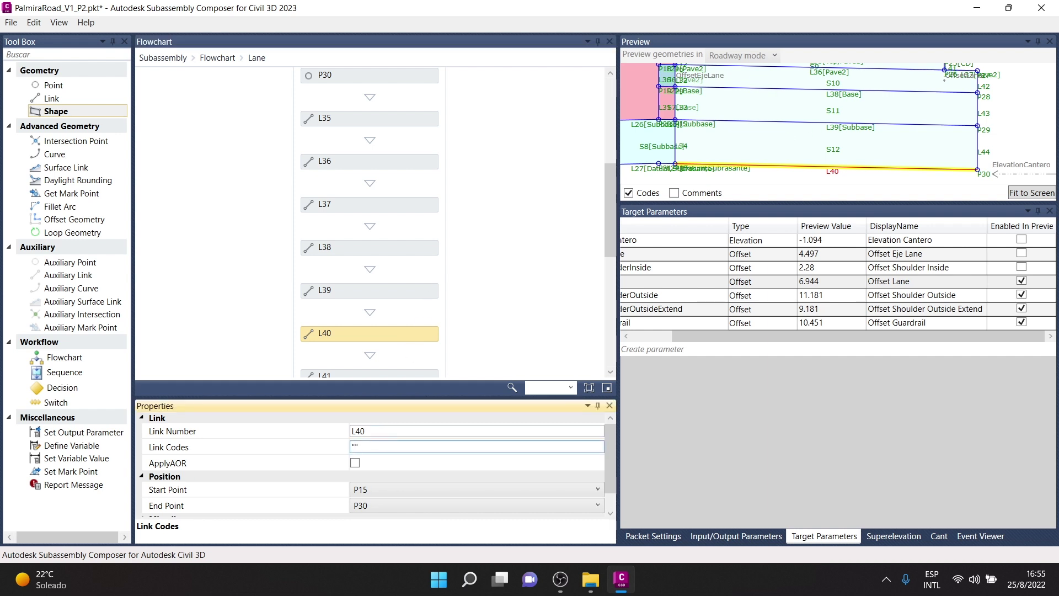
{"action": "type", "text": "Datum\",\""}
{"action": "type", "text": "Subrasante"}
{"action": "left_click", "coordinate": [495, 257]}
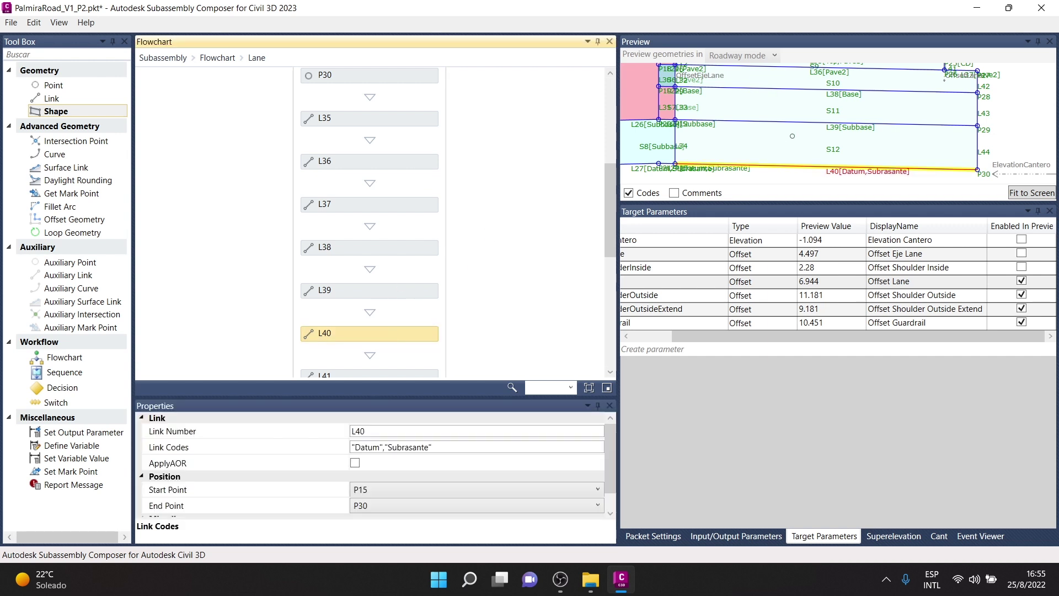
{"action": "scroll", "coordinate": [342, 270], "scroll_direction": "down", "scroll_amount": 3}
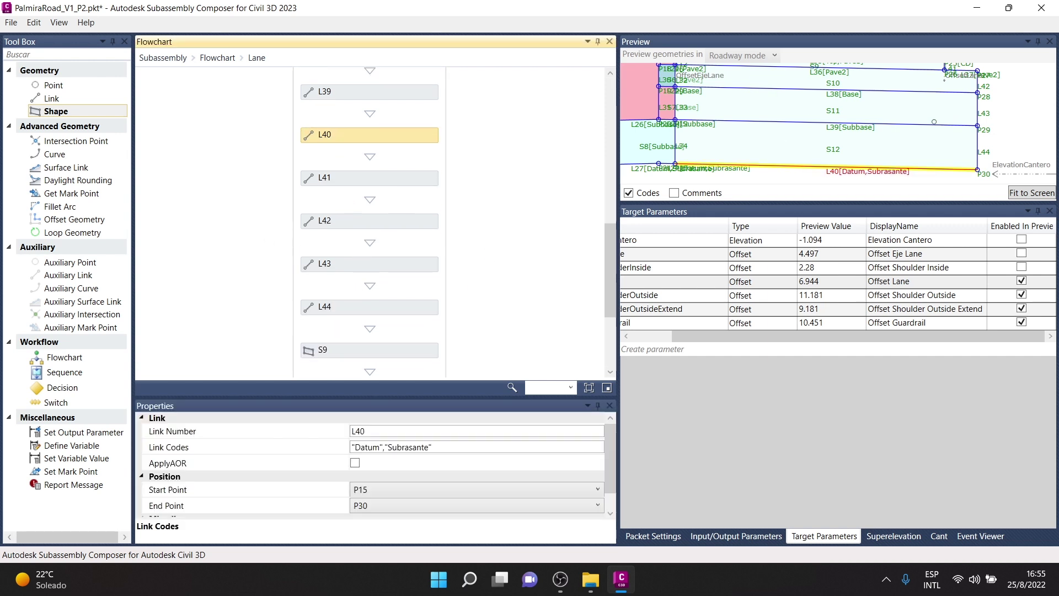
{"action": "scroll", "coordinate": [404, 182], "scroll_direction": "down", "scroll_amount": 1}
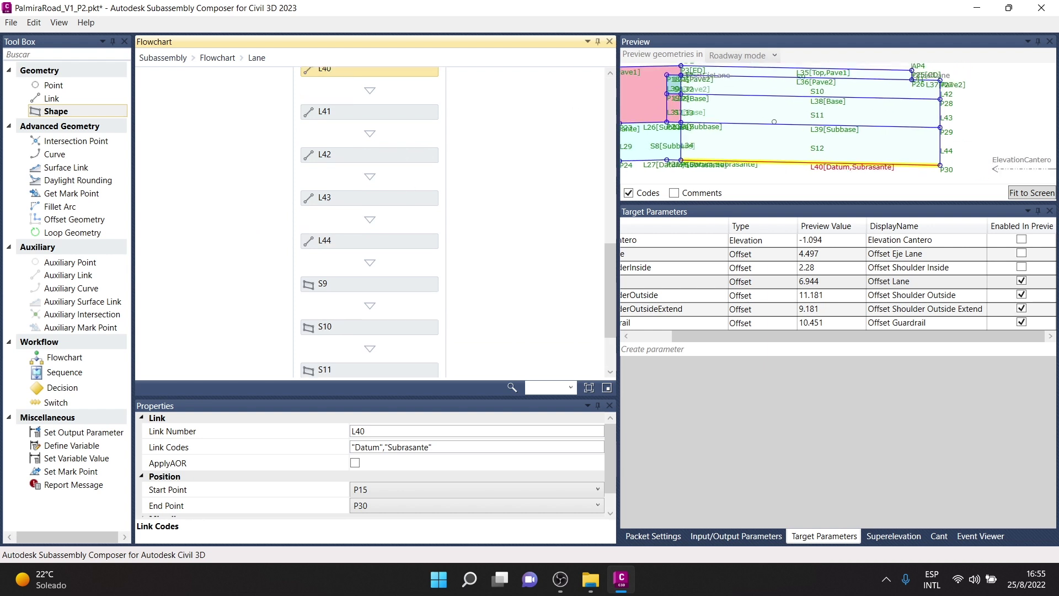
{"action": "left_click", "coordinate": [360, 281]}
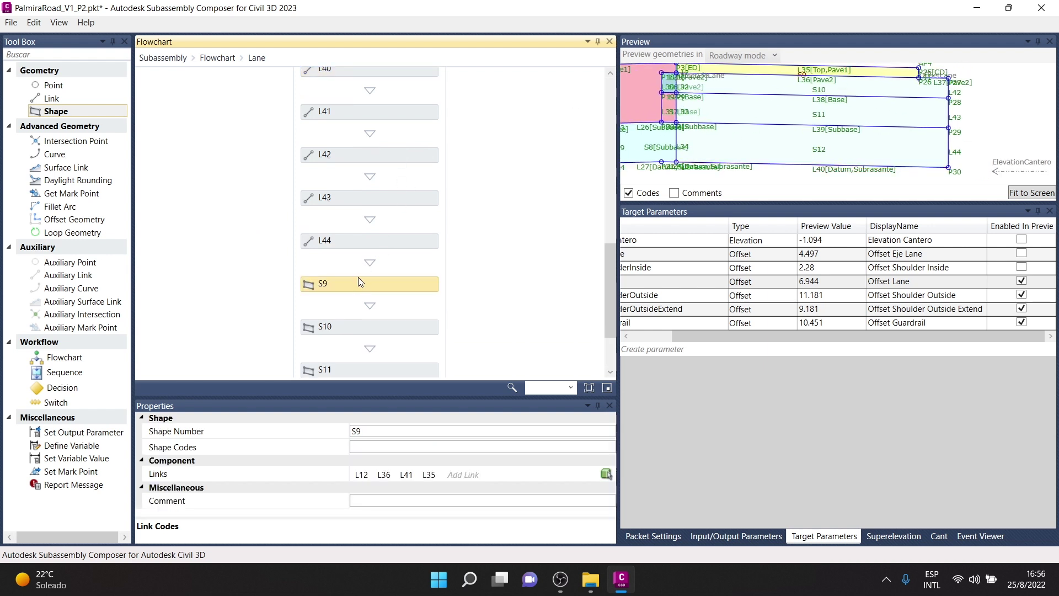
- Give shape S9 the code Pave1 and shape S10 the code Pave2
{"action": "left_click", "coordinate": [367, 446]}
{"action": "type", "text": "\"\""}
{"action": "key", "text": "BackSpace"}
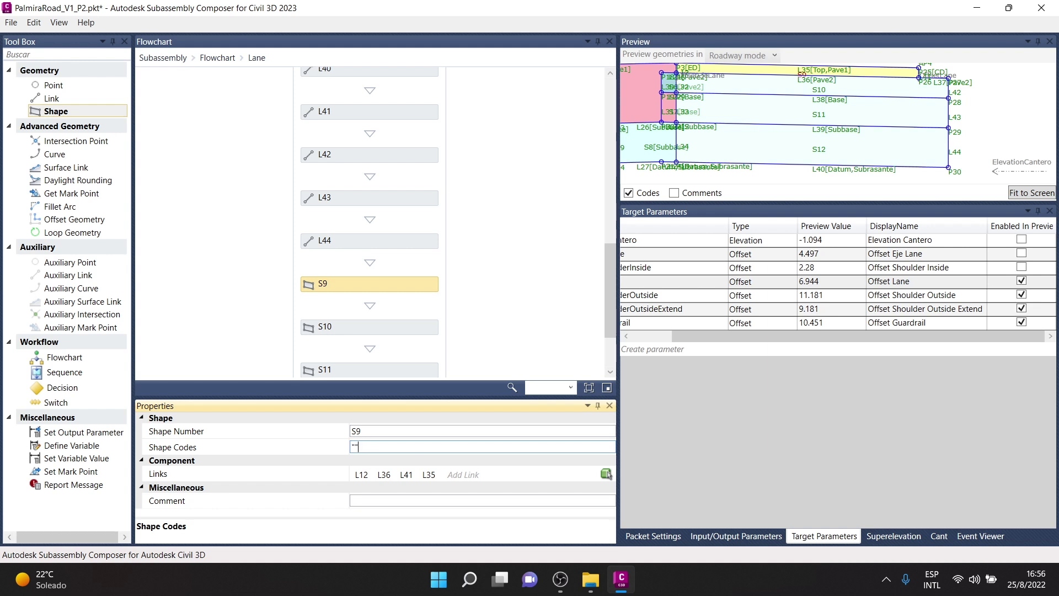
{"action": "type", "text": "\"\""}
{"action": "type", "text": "ave1"}
{"action": "left_click", "coordinate": [386, 326]}
{"action": "left_click", "coordinate": [377, 448]}
{"action": "type", "text": "\"Pave1\""}
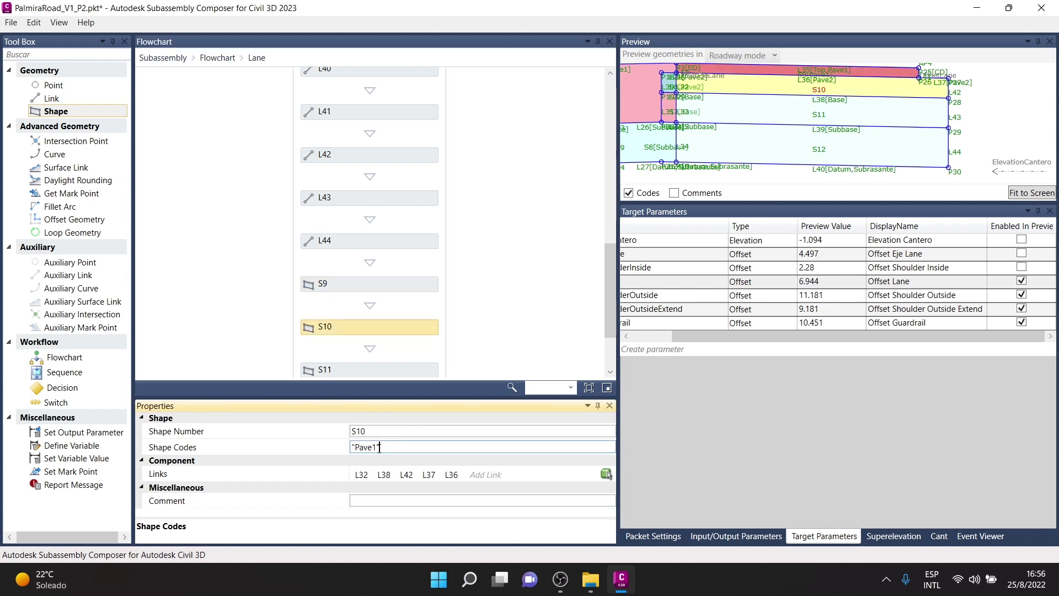
{"action": "type", "text": "2"}
{"action": "scroll", "coordinate": [277, 347], "scroll_direction": "down", "scroll_amount": 1}
- Give shape S11 the code Base and shape S12 the code Subbase
{"action": "left_click", "coordinate": [385, 331]}
{"action": "left_click", "coordinate": [373, 447]}
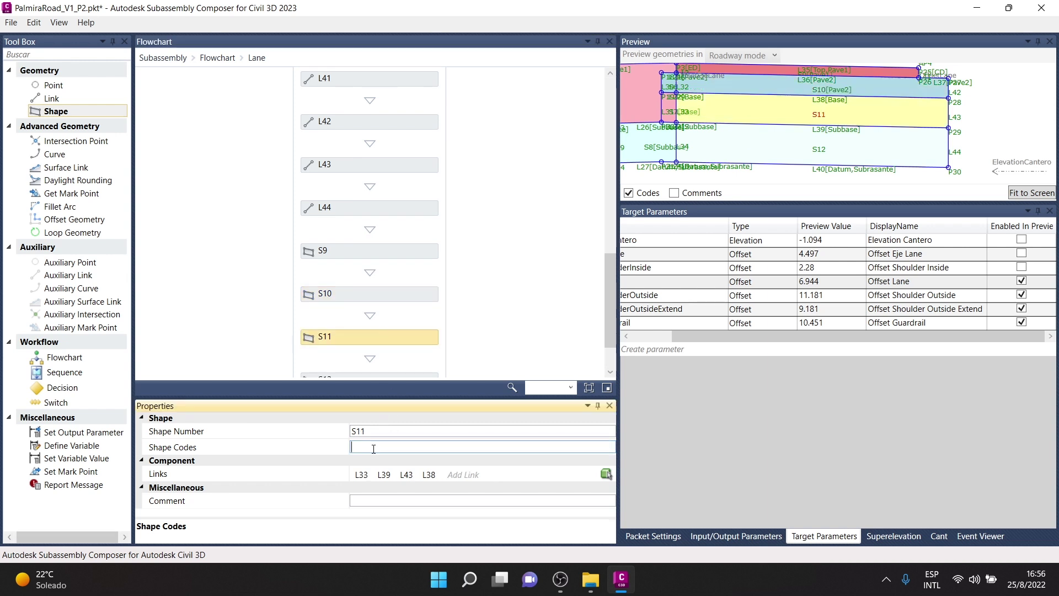
{"action": "type", "text": "\"Base"}
{"action": "scroll", "coordinate": [420, 331], "scroll_direction": "down", "scroll_amount": 1}
{"action": "left_click", "coordinate": [417, 322]}
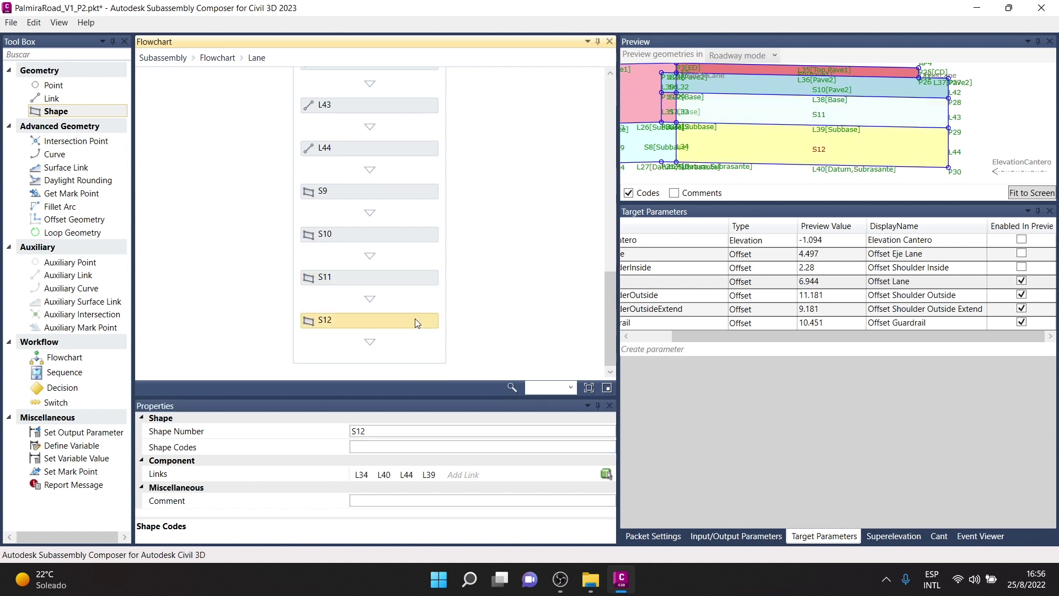
{"action": "left_click", "coordinate": [379, 448]}
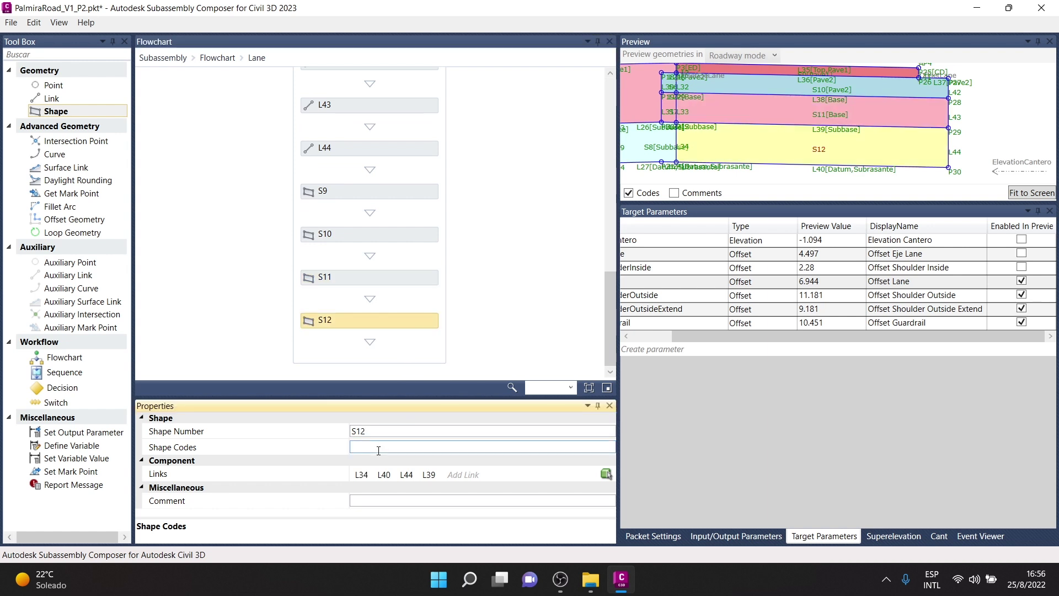
{"action": "type", "text": "\""}
{"action": "key", "text": "Left"}
{"action": "type", "text": "ubbase"}
{"action": "left_click", "coordinate": [522, 258]}
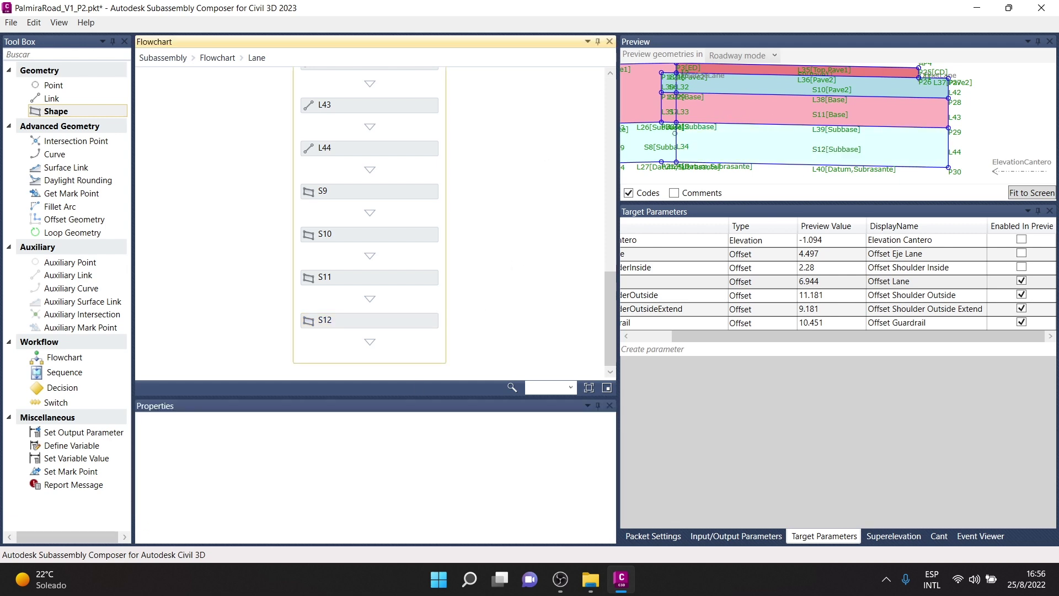
- Zoom and pan the preview to check the shape codes, then show the input/output parameters
{"action": "scroll", "coordinate": [820, 146], "scroll_direction": "up", "scroll_amount": 1}
{"action": "scroll", "coordinate": [820, 146], "scroll_direction": "up", "scroll_amount": 1}
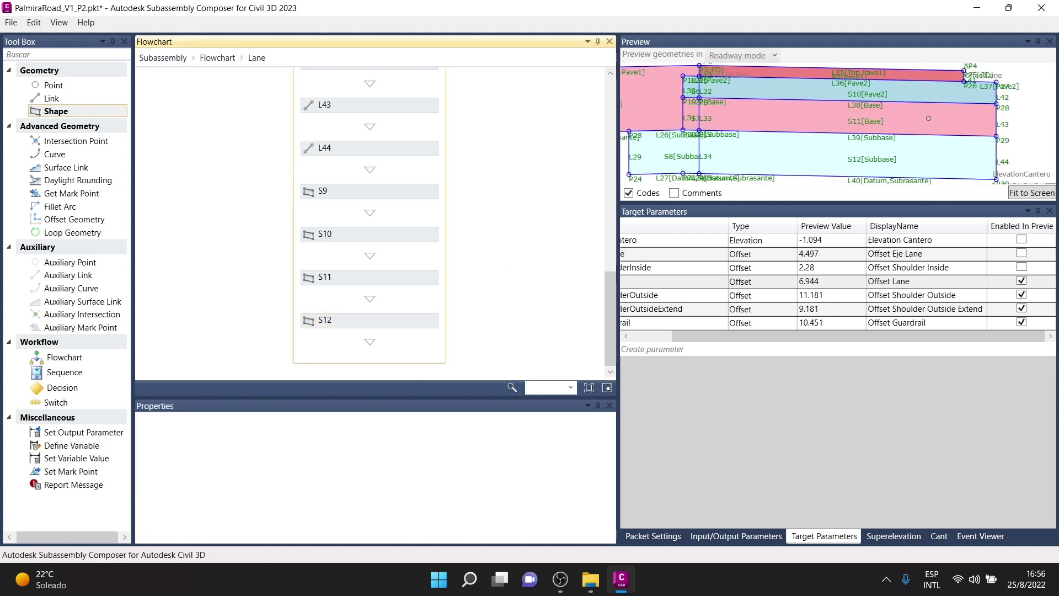
{"action": "scroll", "coordinate": [928, 119], "scroll_direction": "up", "scroll_amount": 2}
{"action": "scroll", "coordinate": [776, 85], "scroll_direction": "up", "scroll_amount": 1}
{"action": "scroll", "coordinate": [728, 97], "scroll_direction": "up", "scroll_amount": 1}
{"action": "scroll", "coordinate": [695, 105], "scroll_direction": "up", "scroll_amount": 2}
{"action": "scroll", "coordinate": [678, 109], "scroll_direction": "up", "scroll_amount": 2}
{"action": "middle_click_drag", "start_coordinate": [678, 109], "coordinate": [765, 118]}
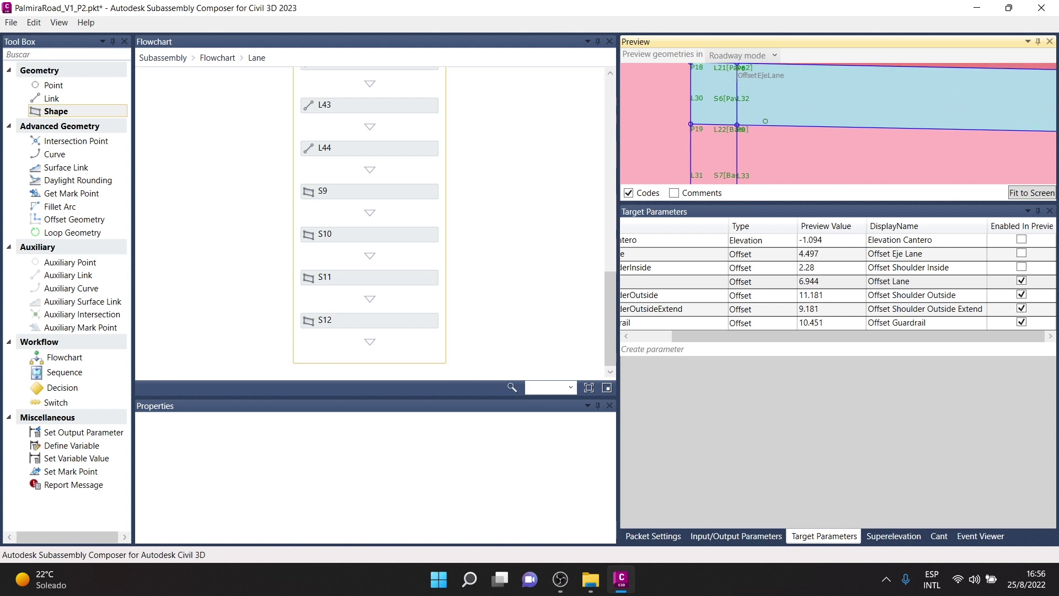
{"action": "scroll", "coordinate": [761, 114], "scroll_direction": "up", "scroll_amount": 1}
{"action": "scroll", "coordinate": [747, 102], "scroll_direction": "up", "scroll_amount": 1}
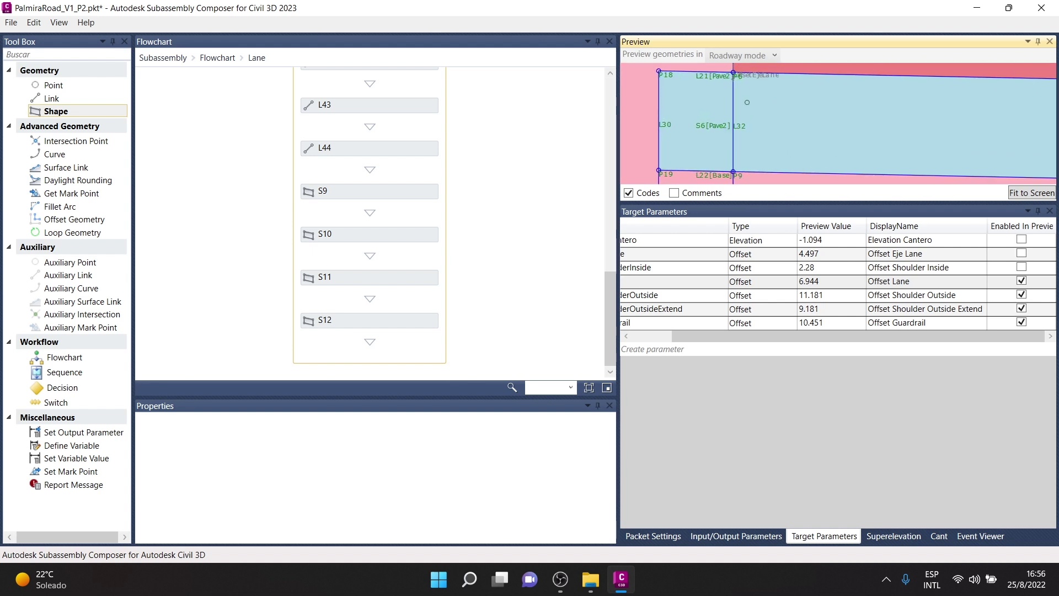
{"action": "scroll", "coordinate": [745, 97], "scroll_direction": "up", "scroll_amount": 1}
{"action": "scroll", "coordinate": [733, 109], "scroll_direction": "down", "scroll_amount": 1}
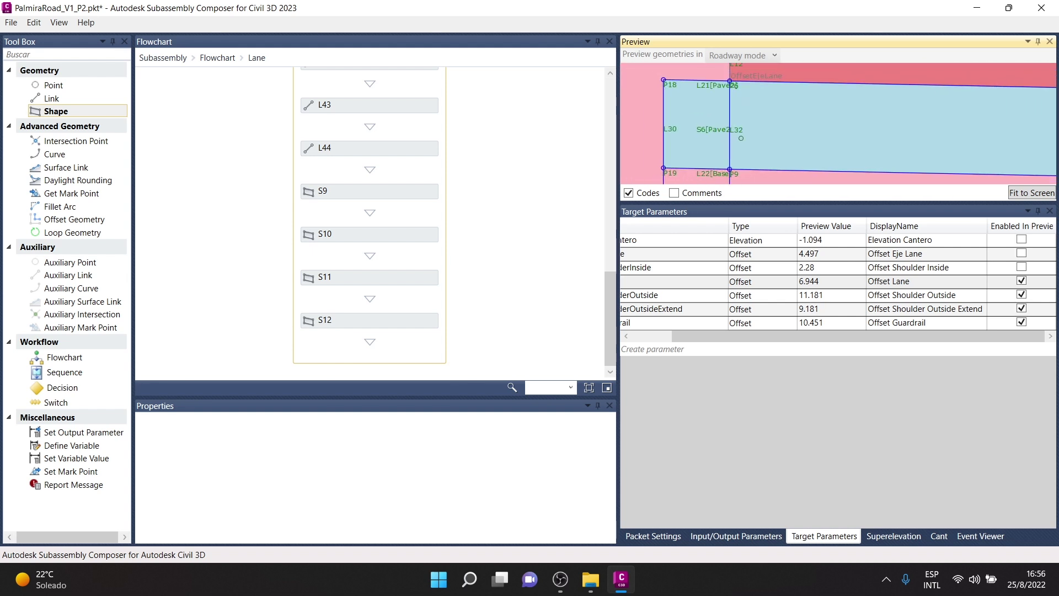
{"action": "scroll", "coordinate": [732, 157], "scroll_direction": "down", "scroll_amount": 2}
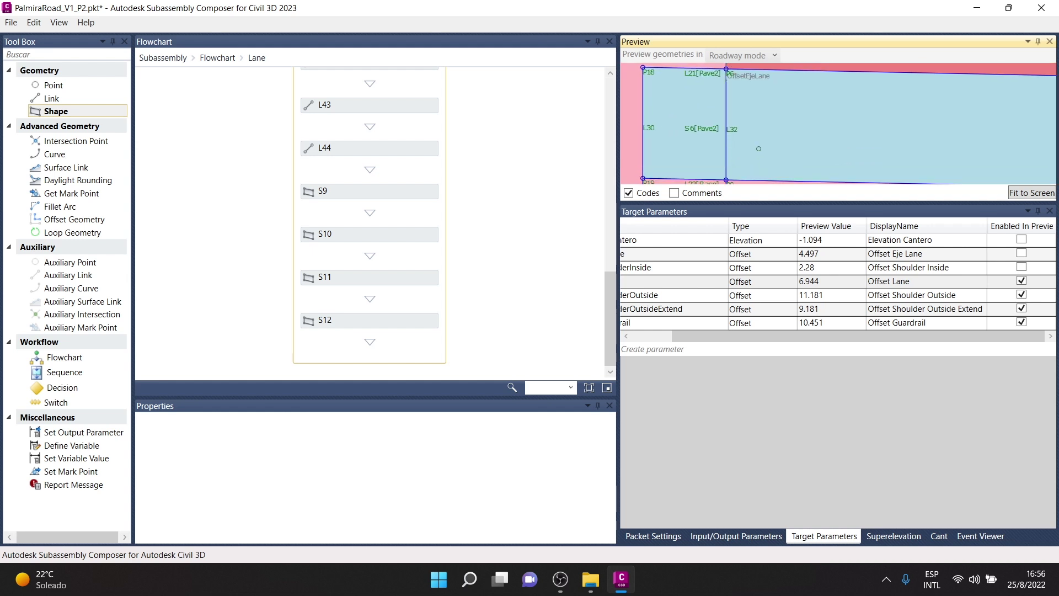
{"action": "scroll", "coordinate": [734, 127], "scroll_direction": "down", "scroll_amount": 1}
{"action": "scroll", "coordinate": [733, 127], "scroll_direction": "up", "scroll_amount": 1}
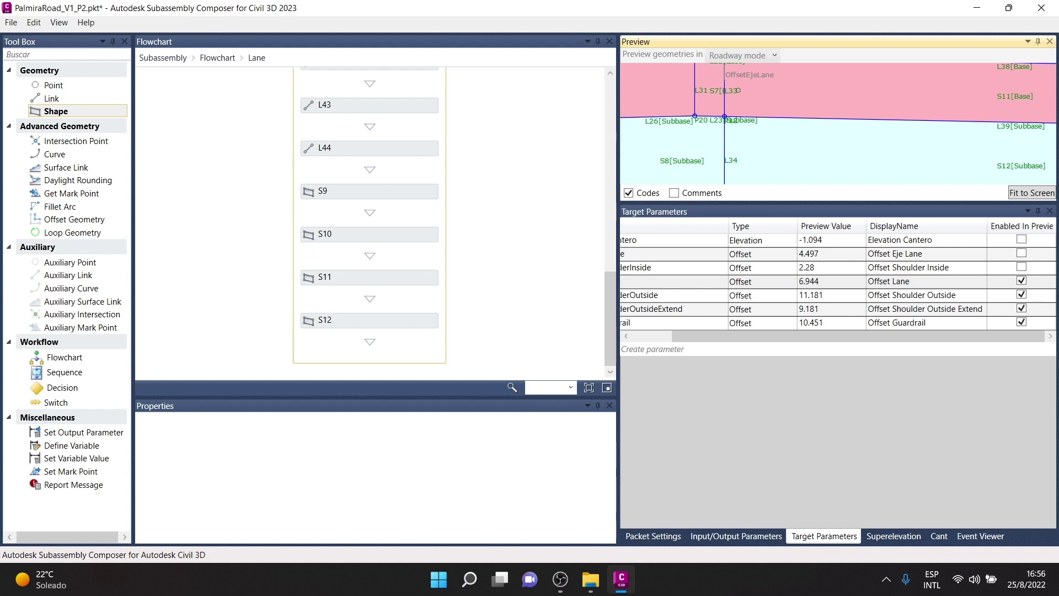
{"action": "scroll", "coordinate": [883, 91], "scroll_direction": "down", "scroll_amount": 2}
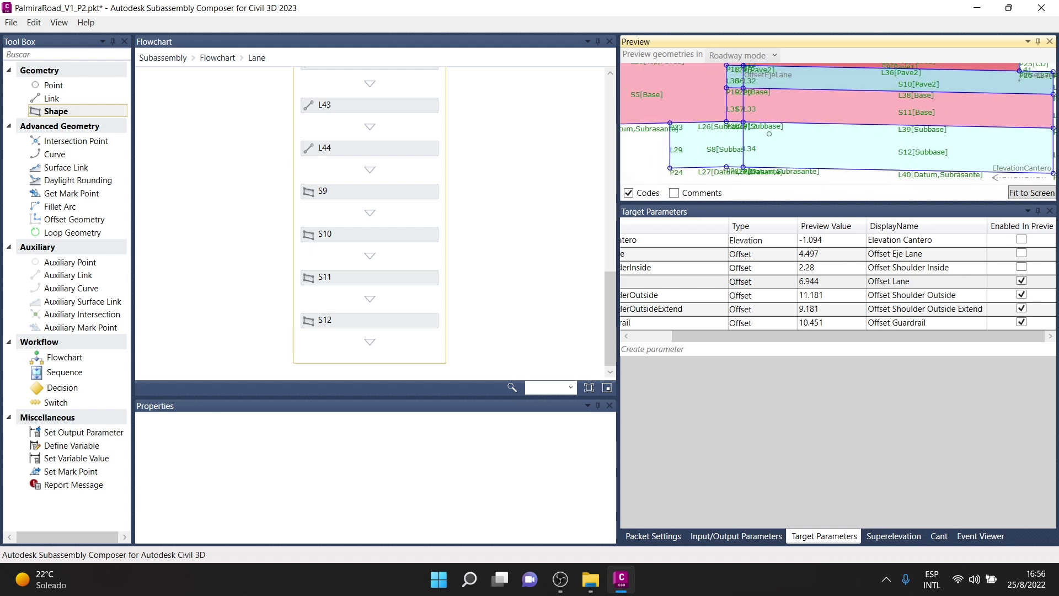
{"action": "scroll", "coordinate": [966, 102], "scroll_direction": "down", "scroll_amount": 1}
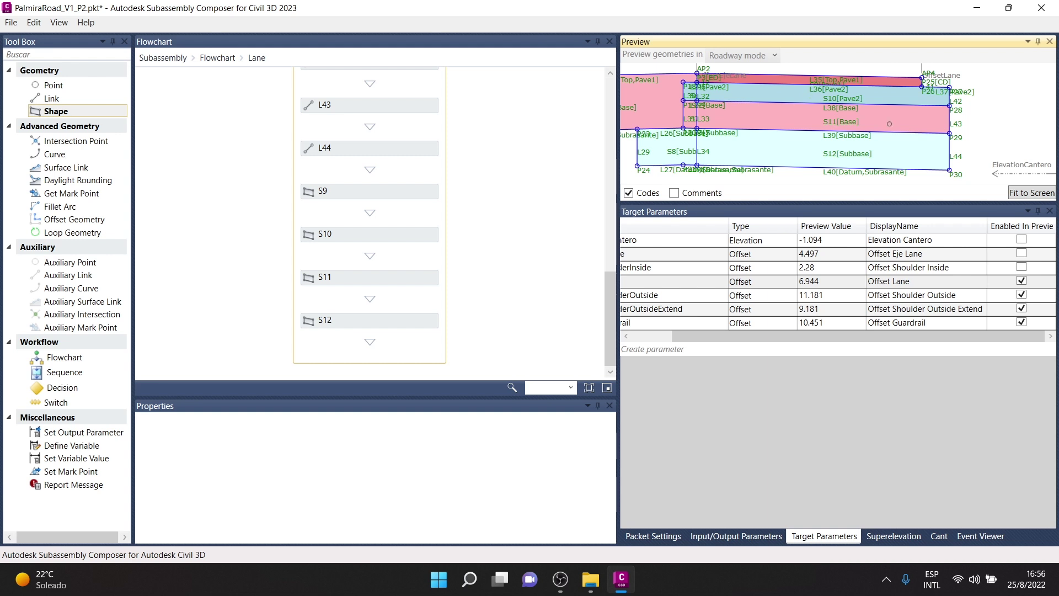
{"action": "scroll", "coordinate": [715, 112], "scroll_direction": "up", "scroll_amount": 2}
{"action": "scroll", "coordinate": [715, 112], "scroll_direction": "up", "scroll_amount": 2}
{"action": "scroll", "coordinate": [700, 75], "scroll_direction": "up", "scroll_amount": 2}
{"action": "scroll", "coordinate": [701, 76], "scroll_direction": "up", "scroll_amount": 2}
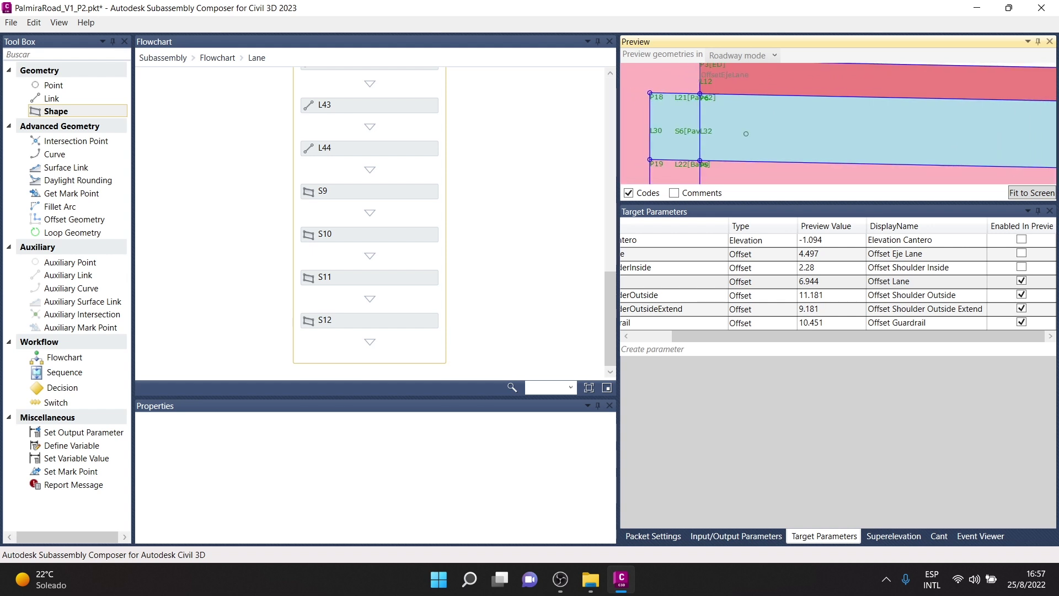
{"action": "scroll", "coordinate": [838, 124], "scroll_direction": "down", "scroll_amount": 2}
{"action": "scroll", "coordinate": [839, 125], "scroll_direction": "down", "scroll_amount": 2}
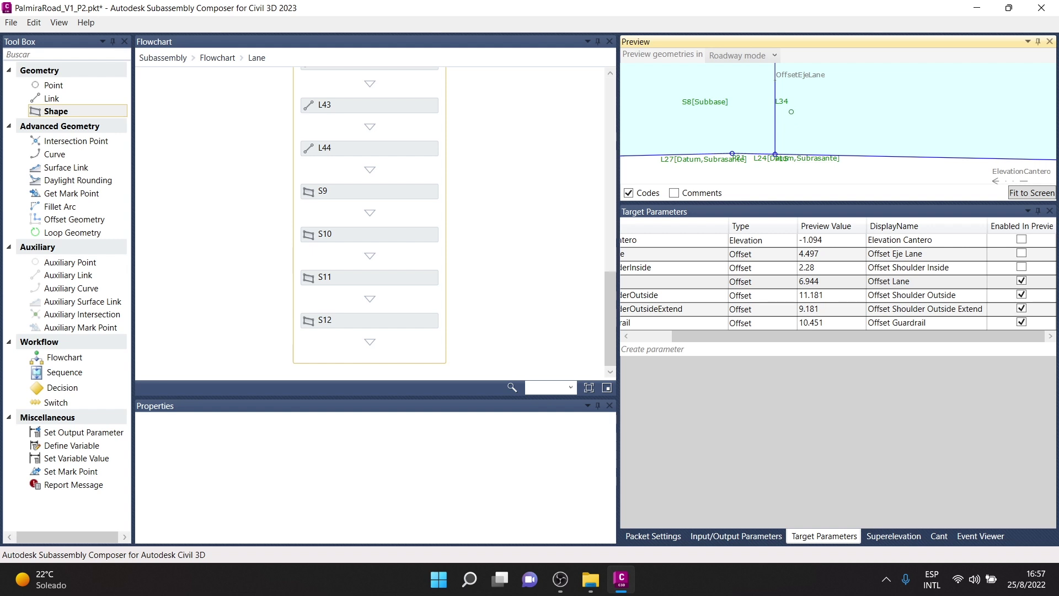
{"action": "scroll", "coordinate": [800, 108], "scroll_direction": "up", "scroll_amount": 2}
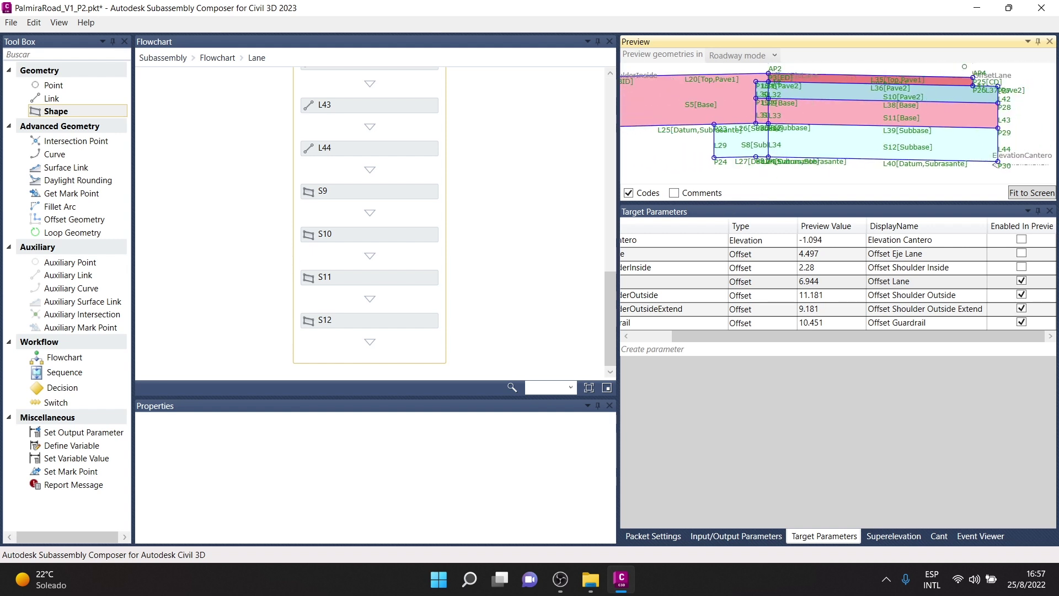
{"action": "left_click", "coordinate": [736, 536]}
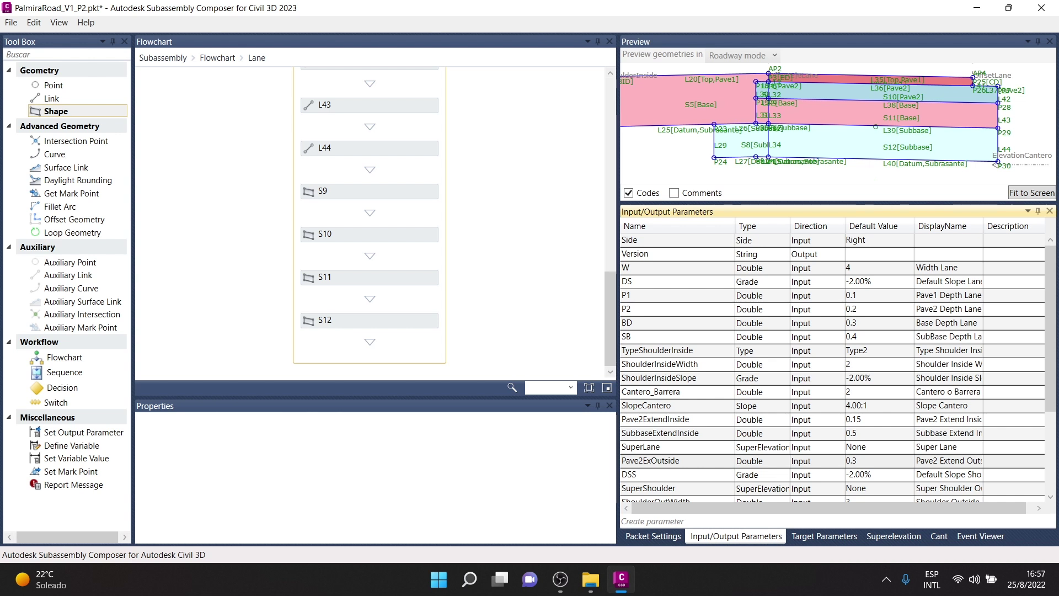
- Set the TypeShoulderInside default to Type1 and review shape S9's code
{"action": "left_click", "coordinate": [880, 353]}
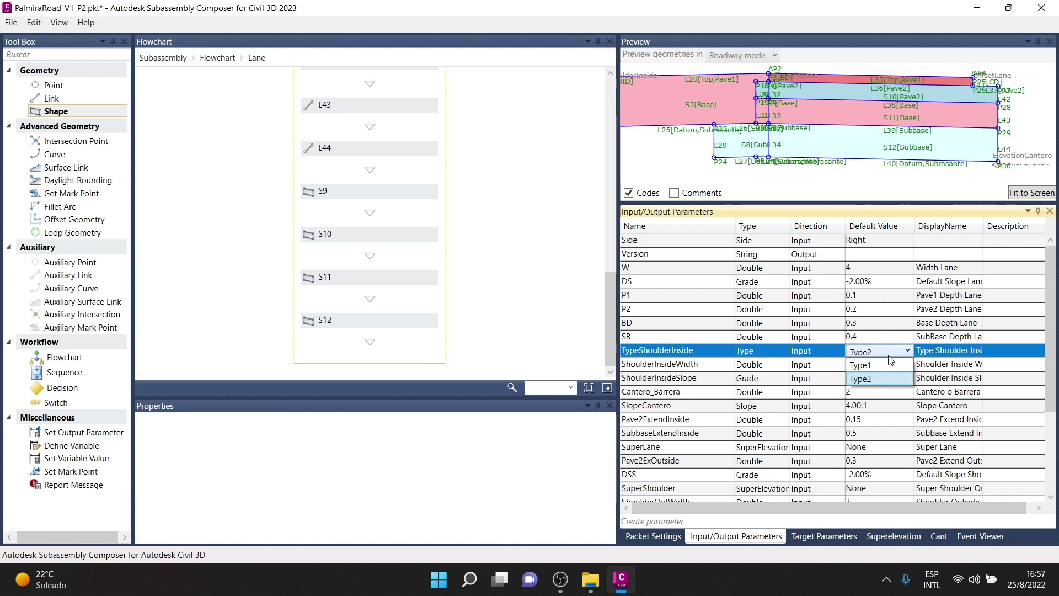
{"action": "left_click", "coordinate": [867, 365]}
{"action": "left_click", "coordinate": [873, 117]}
{"action": "left_click", "coordinate": [870, 118]}
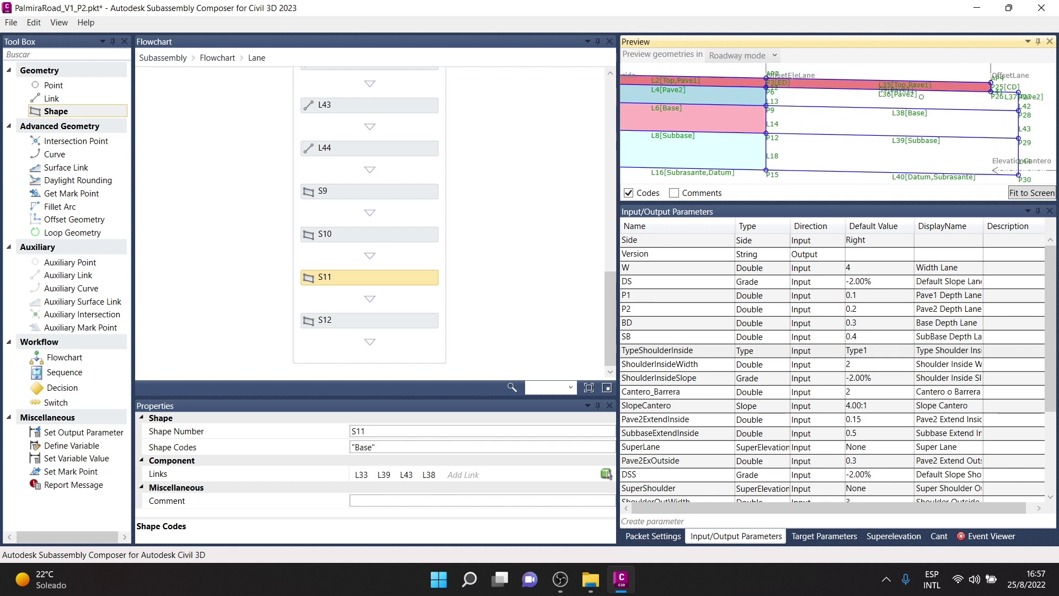
{"action": "left_click", "coordinate": [384, 196]}
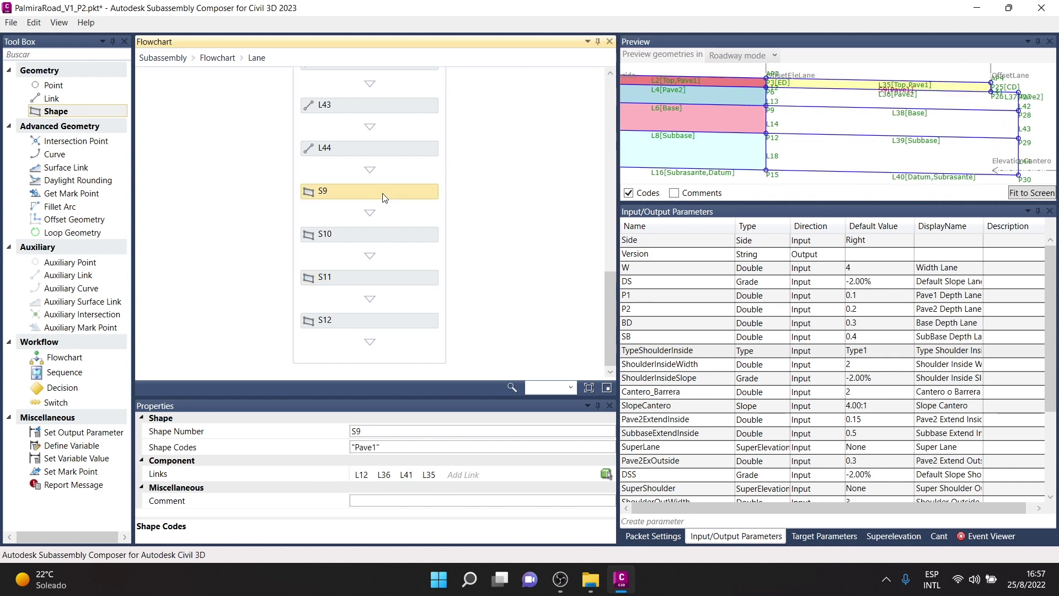
{"action": "scroll", "coordinate": [761, 91], "scroll_direction": "up", "scroll_amount": 2}
{"action": "scroll", "coordinate": [761, 91], "scroll_direction": "up", "scroll_amount": 2}
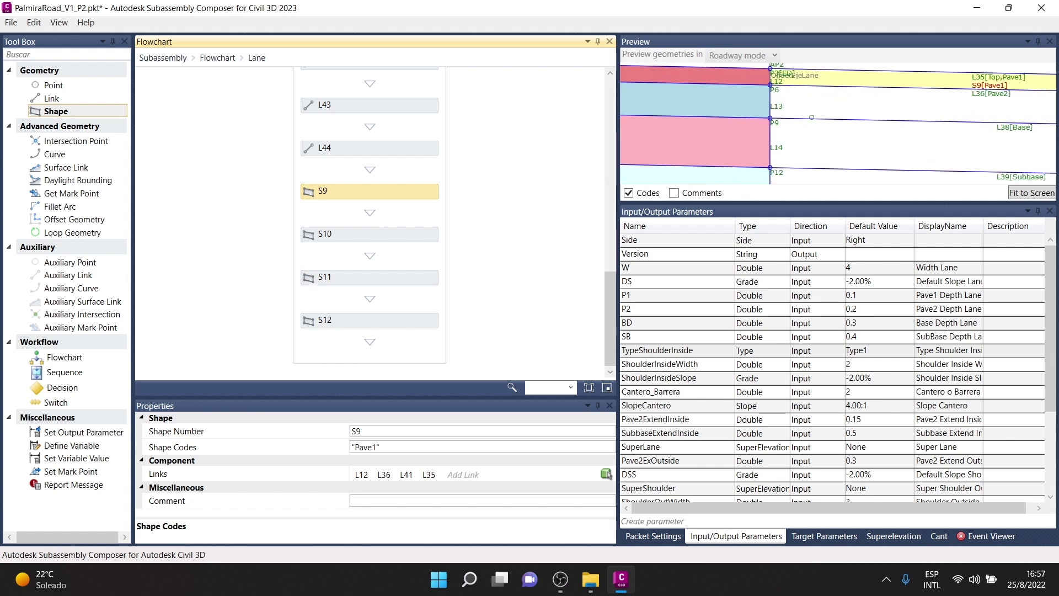
{"action": "scroll", "coordinate": [827, 127], "scroll_direction": "down", "scroll_amount": 1}
{"action": "scroll", "coordinate": [807, 146], "scroll_direction": "down", "scroll_amount": 1}
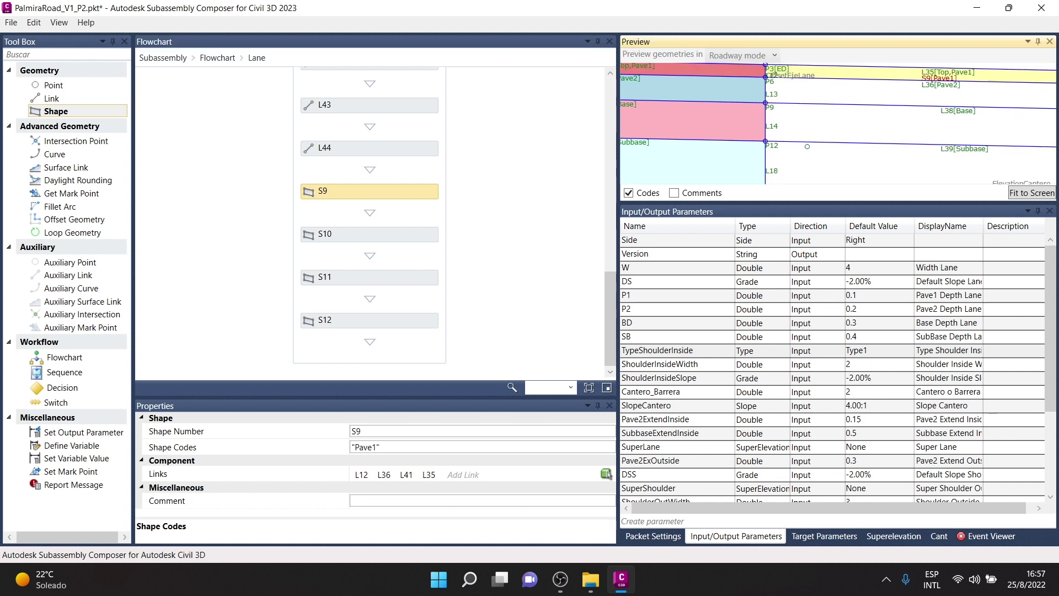
- Switch the TypeShoulderInside default to Type2 and check the bottom layers in the preview
{"action": "left_click", "coordinate": [877, 353]}
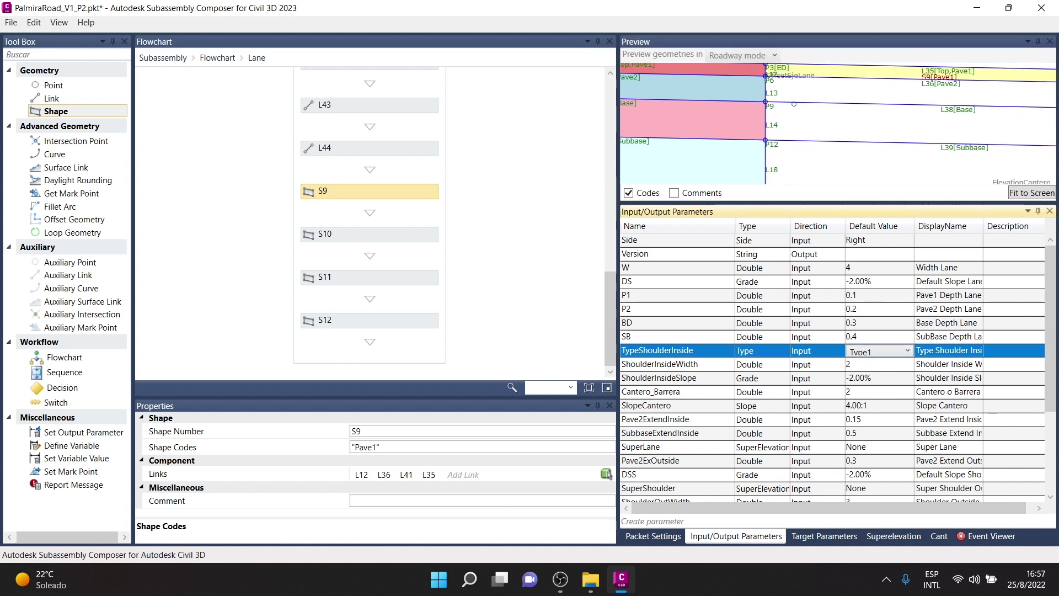
{"action": "middle_click_drag", "start_coordinate": [781, 130], "coordinate": [787, 71]}
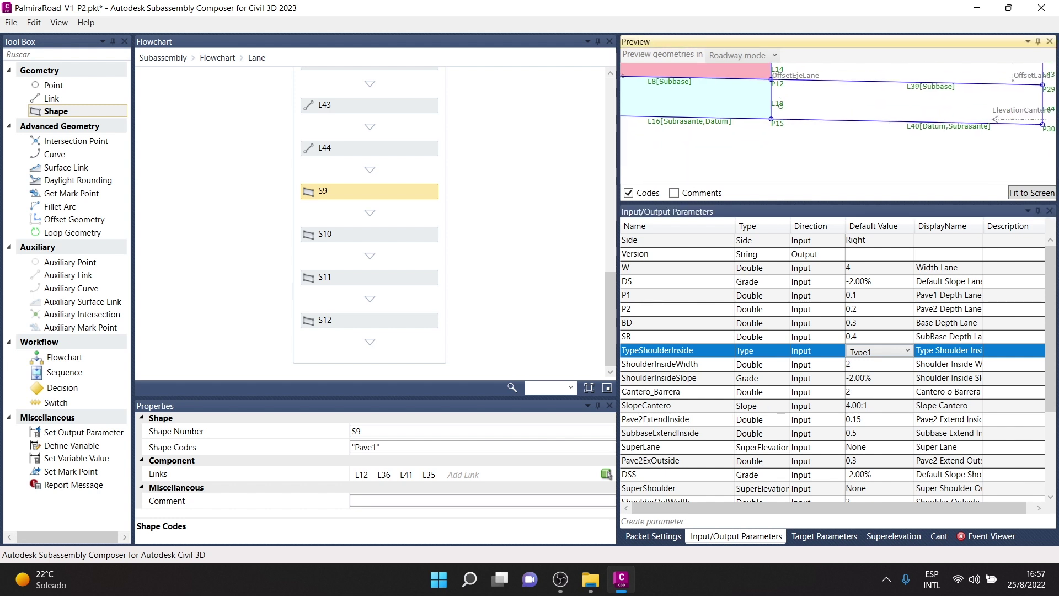
{"action": "left_click", "coordinate": [898, 352]}
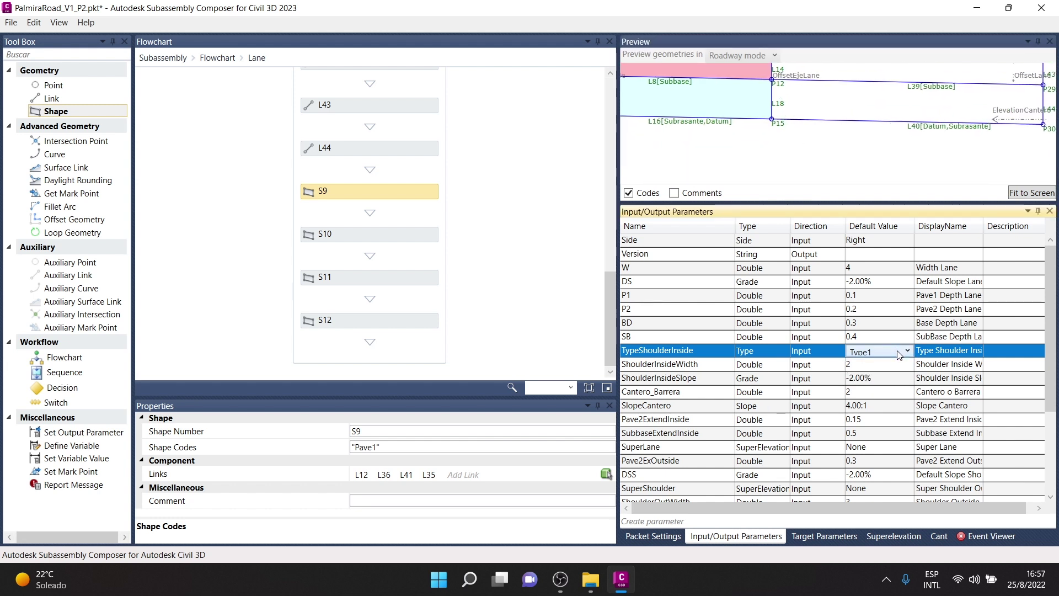
{"action": "left_click", "coordinate": [876, 380]}
{"action": "left_click", "coordinate": [818, 163]}
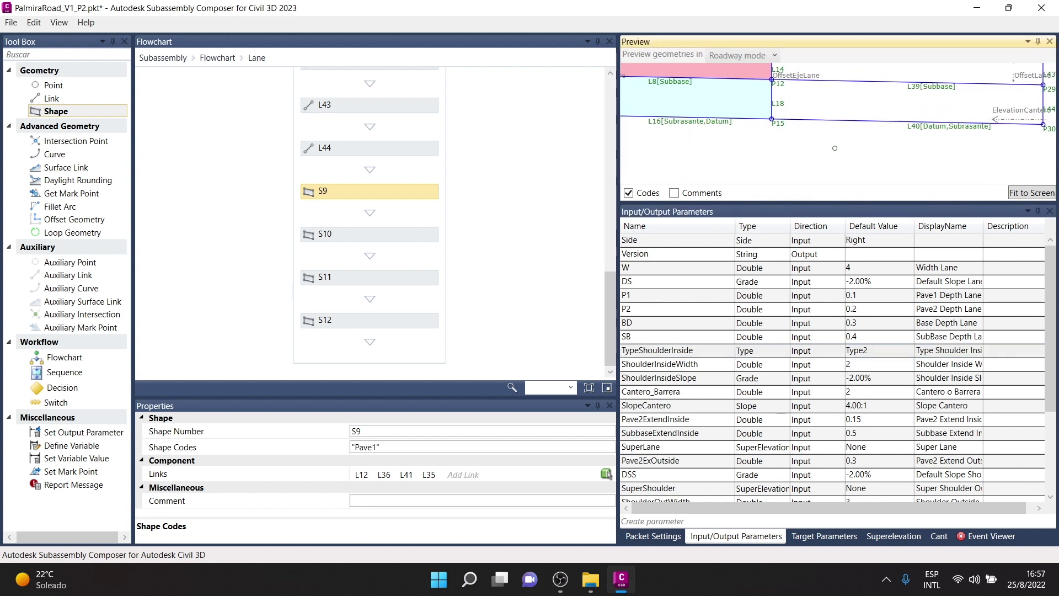
{"action": "scroll", "coordinate": [818, 163], "scroll_direction": "up", "scroll_amount": 1}
{"action": "scroll", "coordinate": [818, 163], "scroll_direction": "up", "scroll_amount": 1}
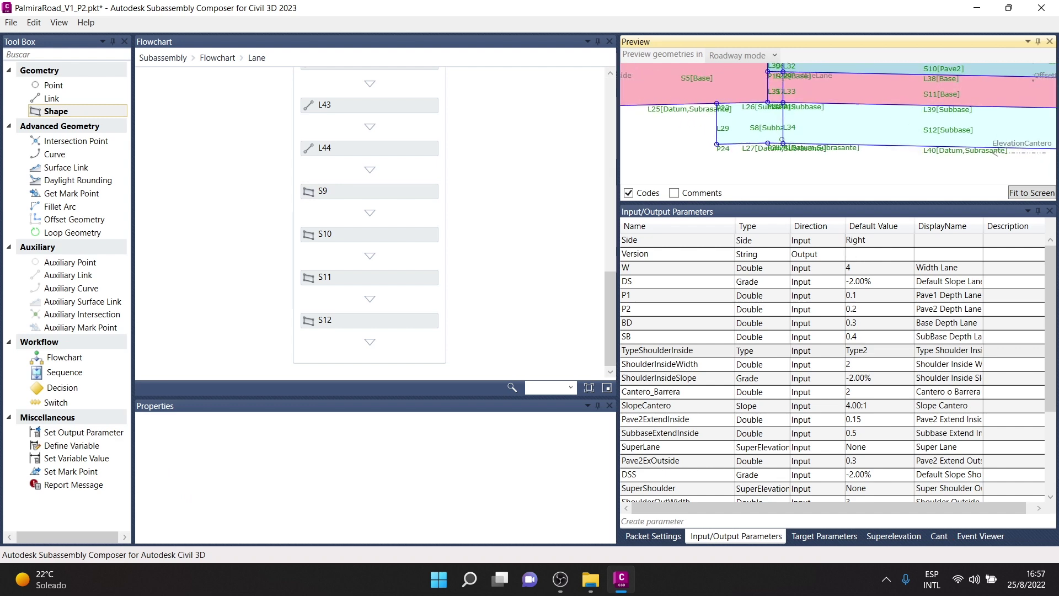
{"action": "scroll", "coordinate": [818, 163], "scroll_direction": "up", "scroll_amount": 1}
{"action": "scroll", "coordinate": [818, 163], "scroll_direction": "up", "scroll_amount": 1}
{"action": "scroll", "coordinate": [818, 163], "scroll_direction": "down", "scroll_amount": 1}
{"action": "scroll", "coordinate": [818, 163], "scroll_direction": "down", "scroll_amount": 1}
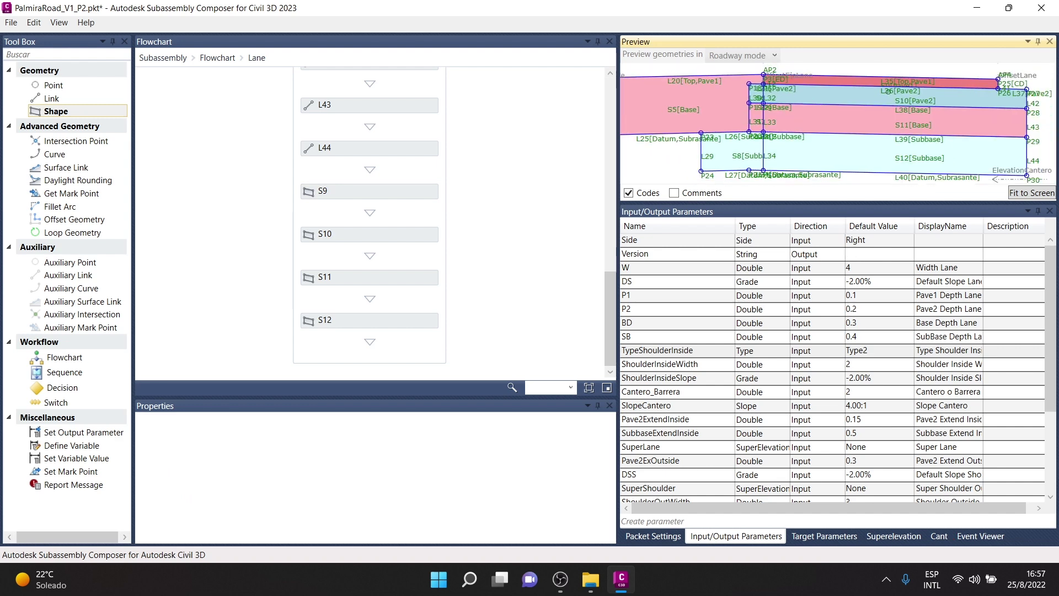
- Review the codes on shapes S9 through S12, then return to the main flowchart
{"action": "left_click", "coordinate": [399, 196]}
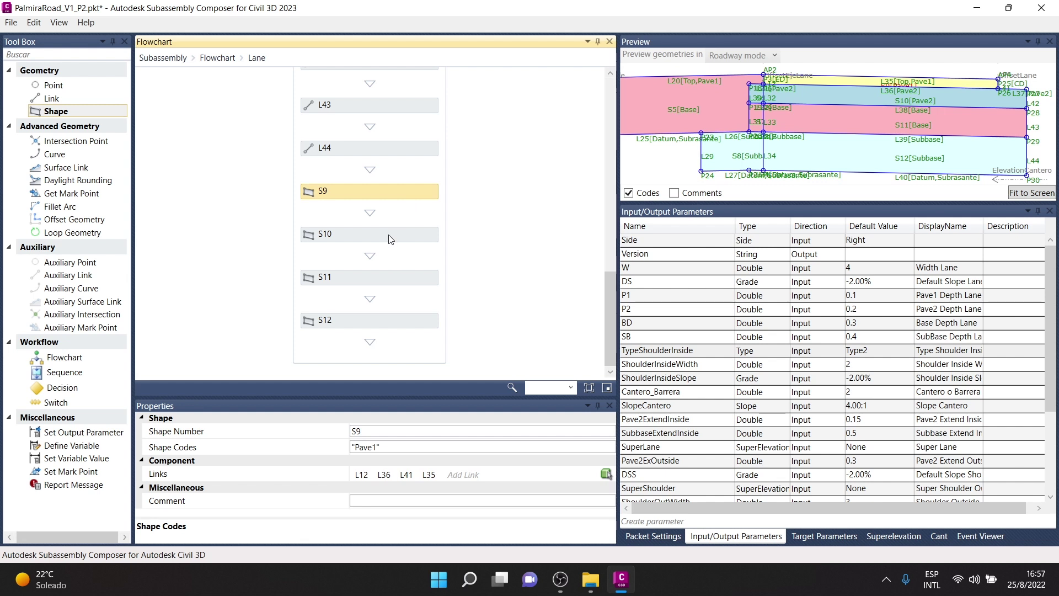
{"action": "left_click", "coordinate": [391, 237]}
{"action": "left_click", "coordinate": [391, 284]}
{"action": "left_click", "coordinate": [385, 328]}
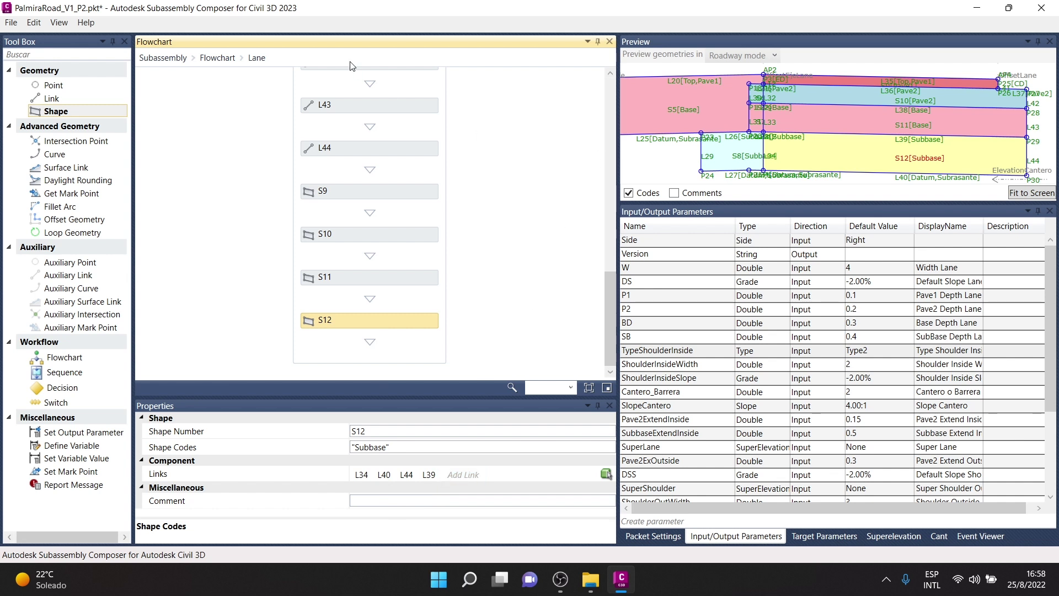
{"action": "left_click", "coordinate": [222, 58]}
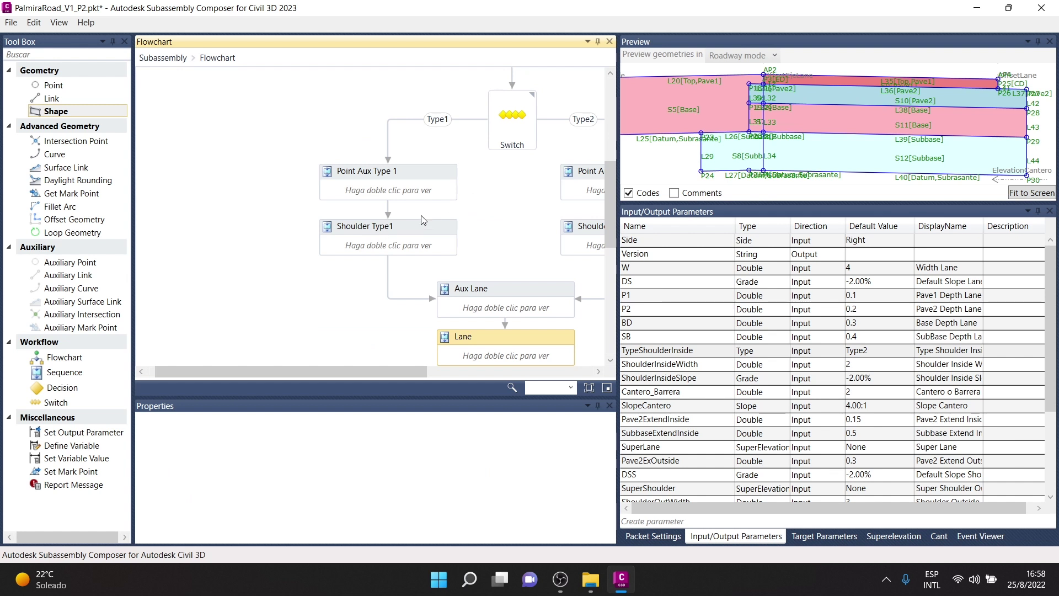
- Pan the flowchart and open the Shoulder Type1 sequence, scrolling through its contents
{"action": "left_click_drag", "start_coordinate": [307, 371], "coordinate": [353, 359]}
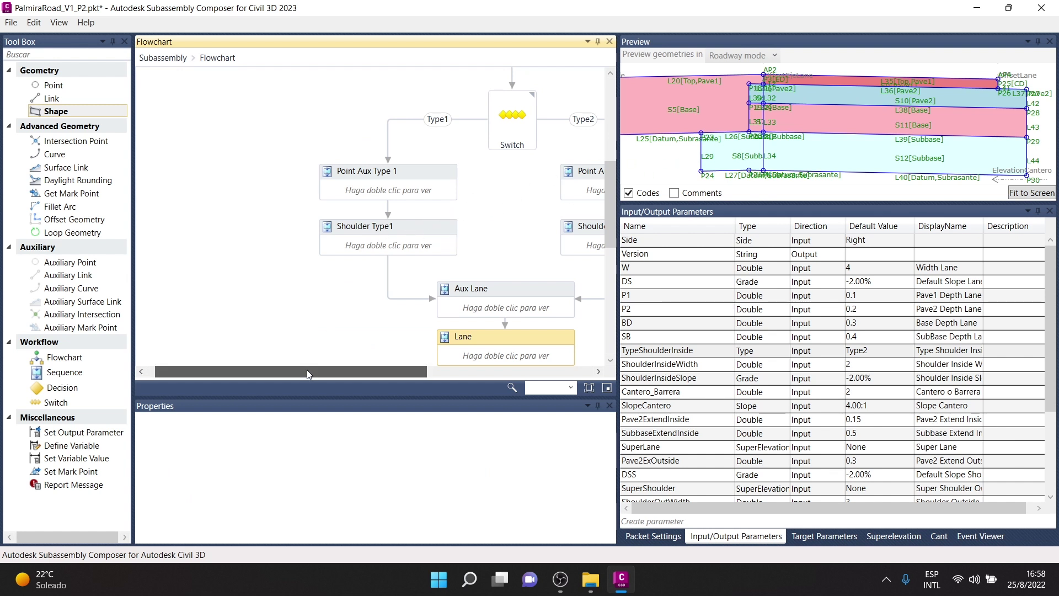
{"action": "left_click_drag", "start_coordinate": [373, 357], "coordinate": [370, 356]}
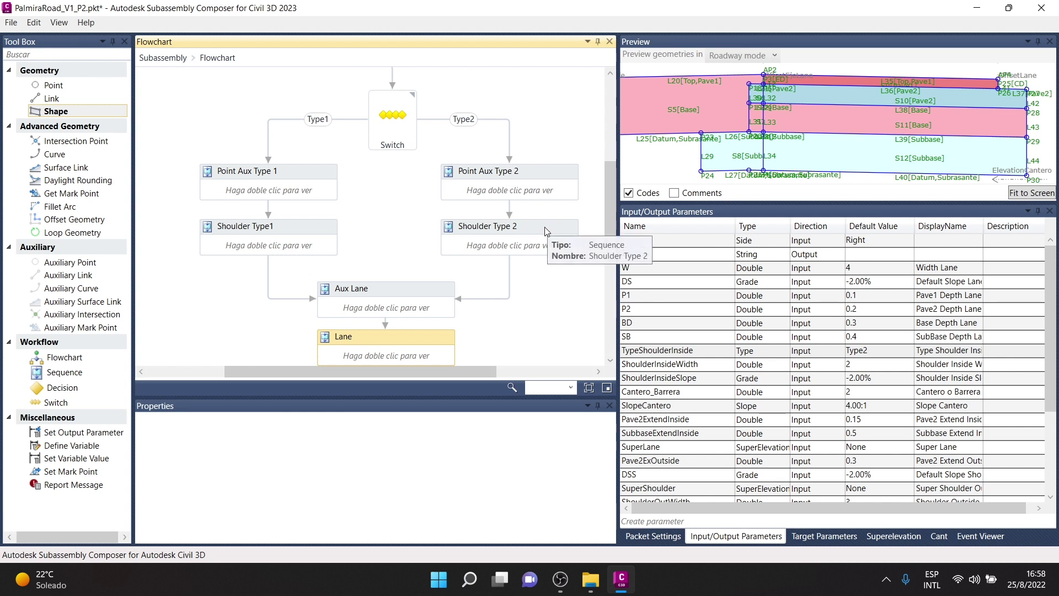
{"action": "left_click", "coordinate": [566, 229]}
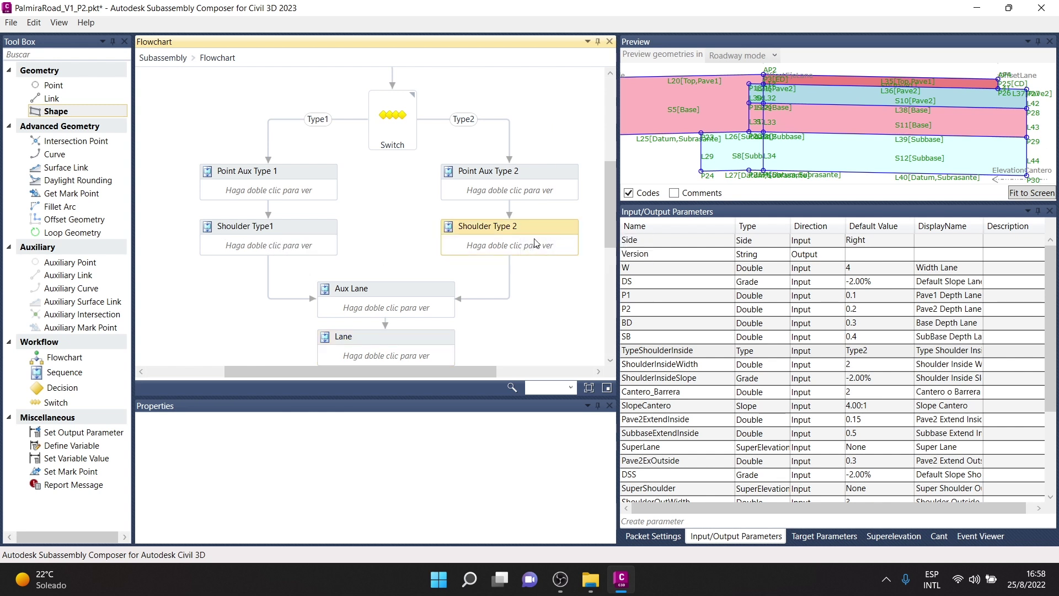
{"action": "double_click", "coordinate": [311, 231]}
{"action": "scroll", "coordinate": [337, 182], "scroll_direction": "down", "scroll_amount": 3}
{"action": "scroll", "coordinate": [337, 182], "scroll_direction": "down", "scroll_amount": 2}
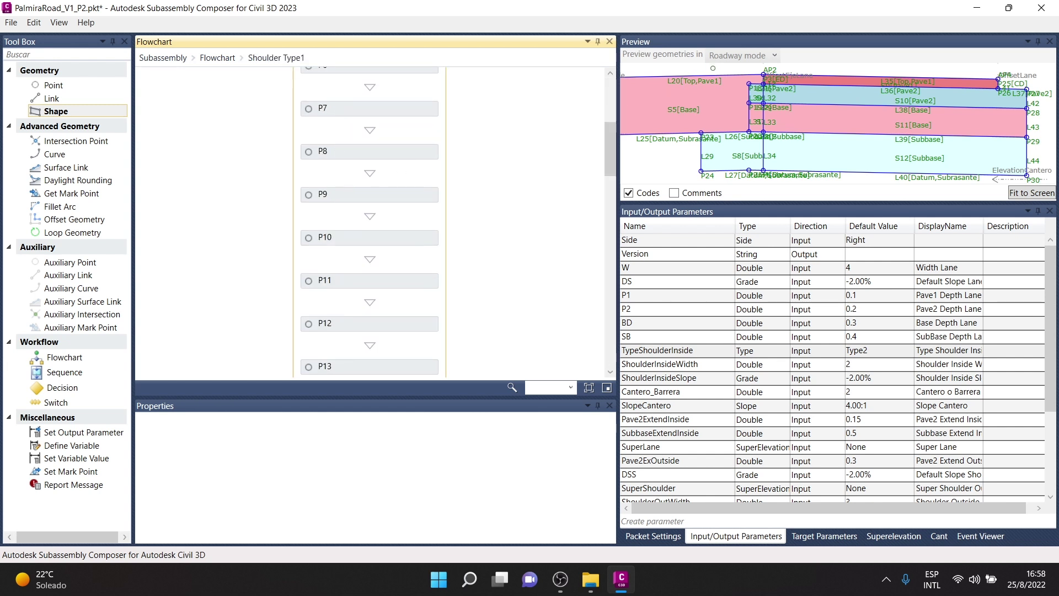
- Return to the main flowchart and open the Shoulder Type 2 sequence
{"action": "left_click", "coordinate": [217, 58]}
{"action": "scroll", "coordinate": [534, 184], "scroll_direction": "down", "scroll_amount": 5}
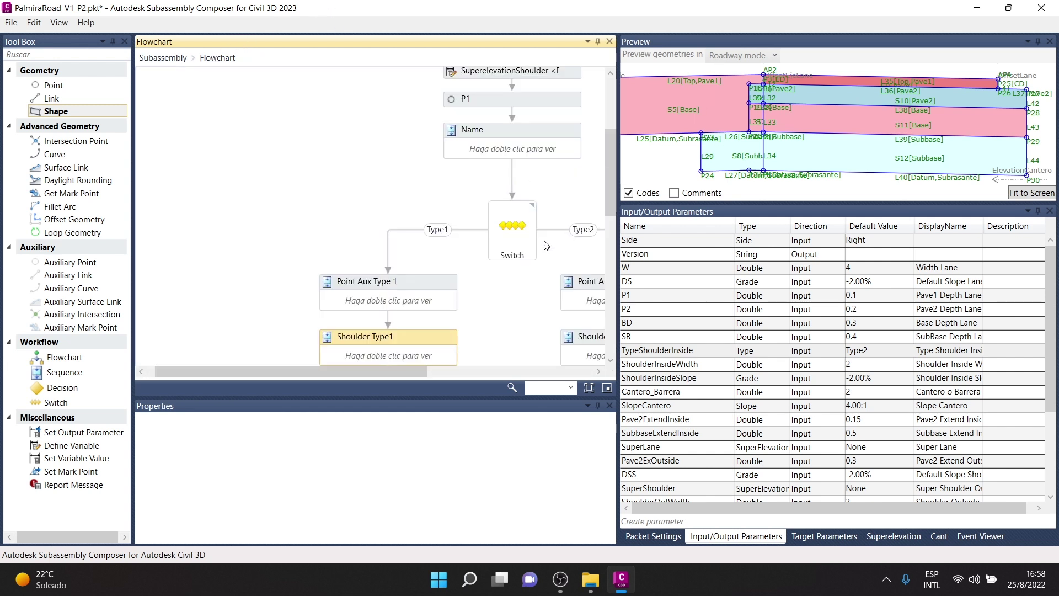
{"action": "scroll", "coordinate": [566, 238], "scroll_direction": "down", "scroll_amount": 3}
{"action": "left_click_drag", "start_coordinate": [420, 372], "coordinate": [561, 371]}
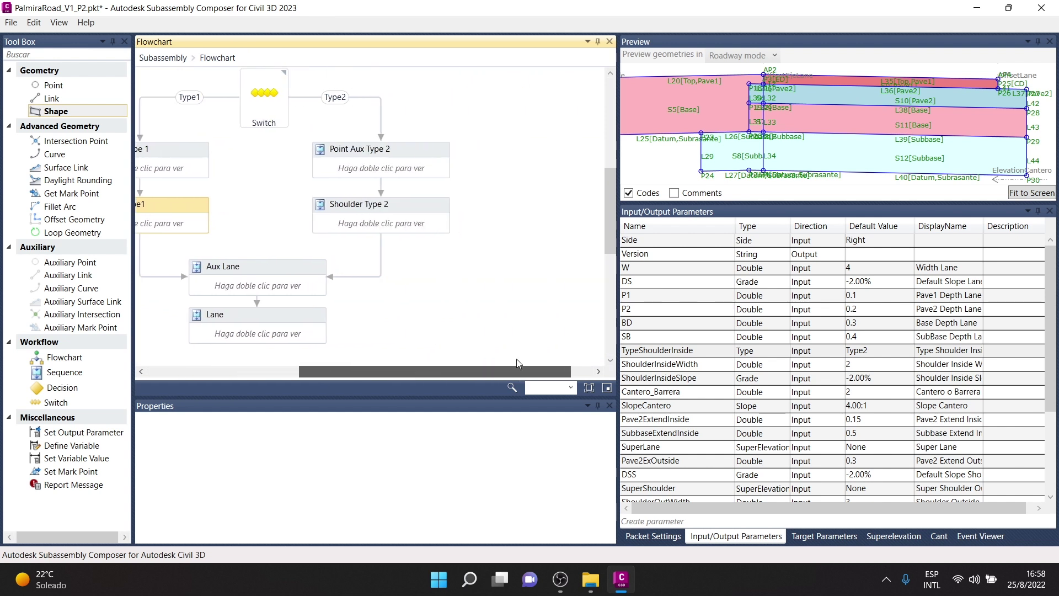
{"action": "double_click", "coordinate": [432, 206]}
- Check the TypeShoulderInside default, review Shoulder Type 2's elements and select link L32
{"action": "scroll", "coordinate": [430, 202], "scroll_direction": "down", "scroll_amount": 5}
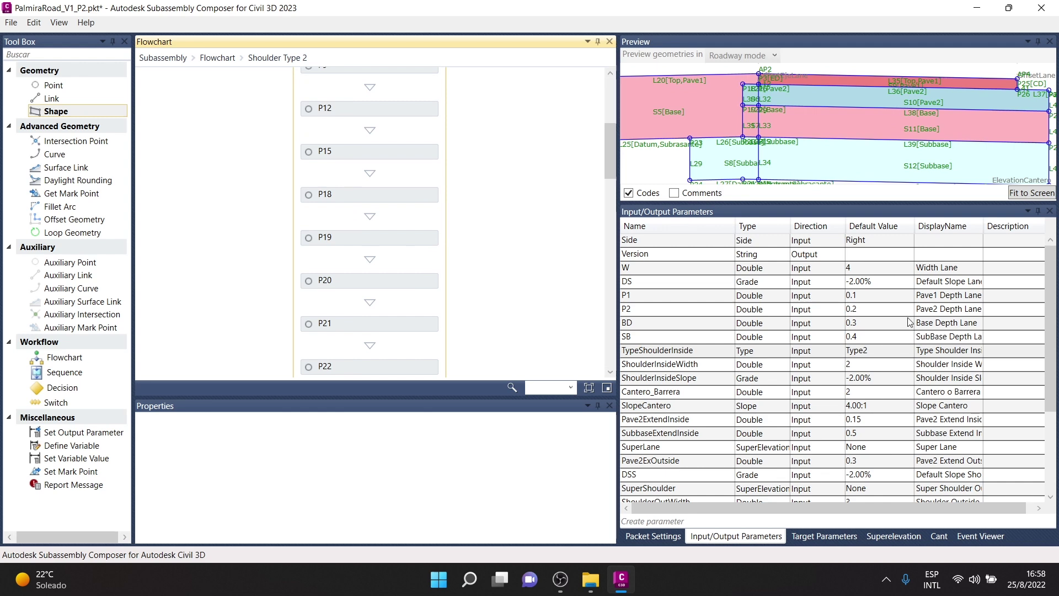
{"action": "left_click", "coordinate": [886, 354]}
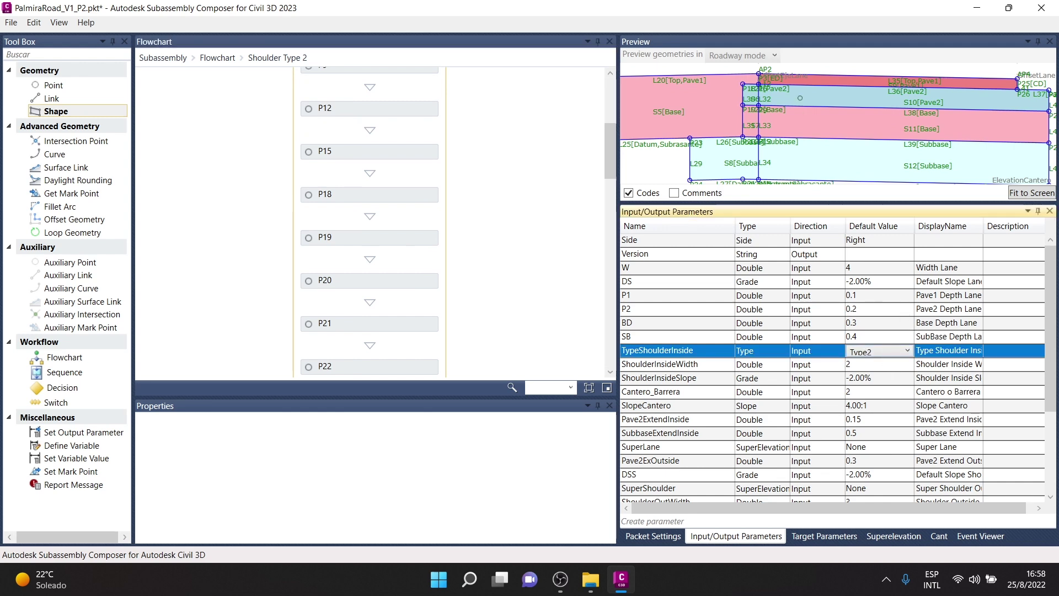
{"action": "scroll", "coordinate": [756, 108], "scroll_direction": "up", "scroll_amount": 3}
{"action": "scroll", "coordinate": [757, 108], "scroll_direction": "up", "scroll_amount": 1}
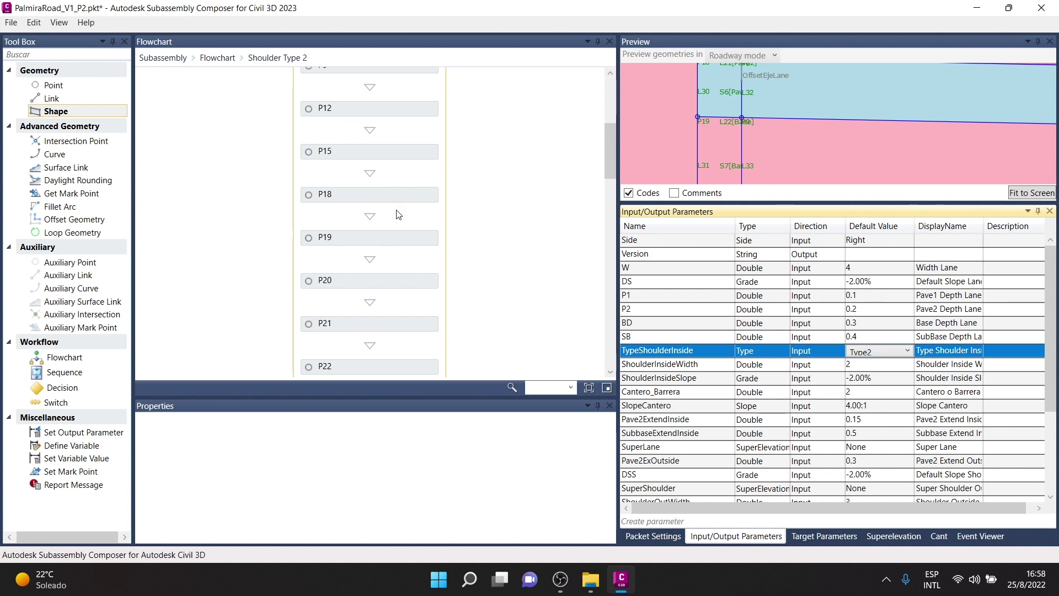
{"action": "scroll", "coordinate": [392, 243], "scroll_direction": "down", "scroll_amount": 8}
{"action": "scroll", "coordinate": [389, 251], "scroll_direction": "down", "scroll_amount": 2}
{"action": "scroll", "coordinate": [387, 255], "scroll_direction": "down", "scroll_amount": 4}
{"action": "scroll", "coordinate": [381, 284], "scroll_direction": "down", "scroll_amount": 5}
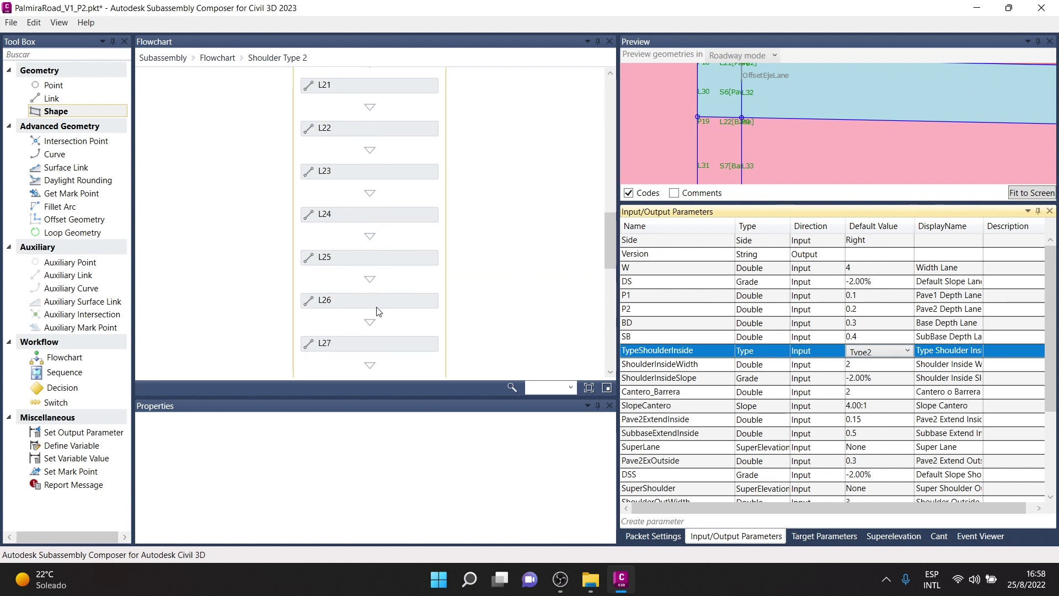
{"action": "scroll", "coordinate": [375, 297], "scroll_direction": "down", "scroll_amount": 3}
{"action": "scroll", "coordinate": [375, 294], "scroll_direction": "down", "scroll_amount": 6}
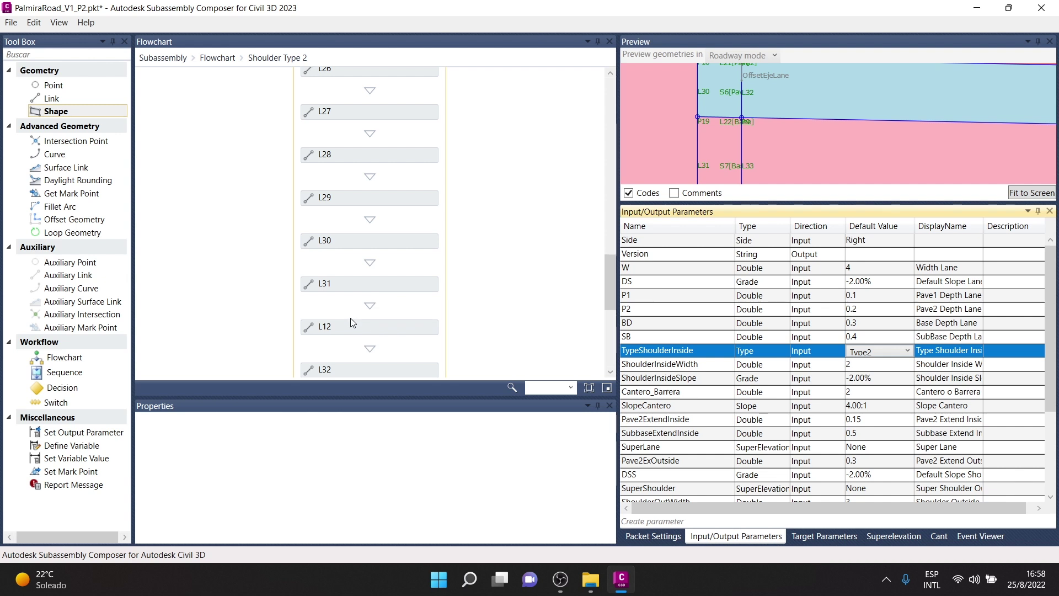
{"action": "scroll", "coordinate": [353, 326], "scroll_direction": "down", "scroll_amount": 2}
{"action": "scroll", "coordinate": [367, 331], "scroll_direction": "down", "scroll_amount": 1}
{"action": "scroll", "coordinate": [368, 307], "scroll_direction": "down", "scroll_amount": 2}
{"action": "scroll", "coordinate": [368, 306], "scroll_direction": "down", "scroll_amount": 1}
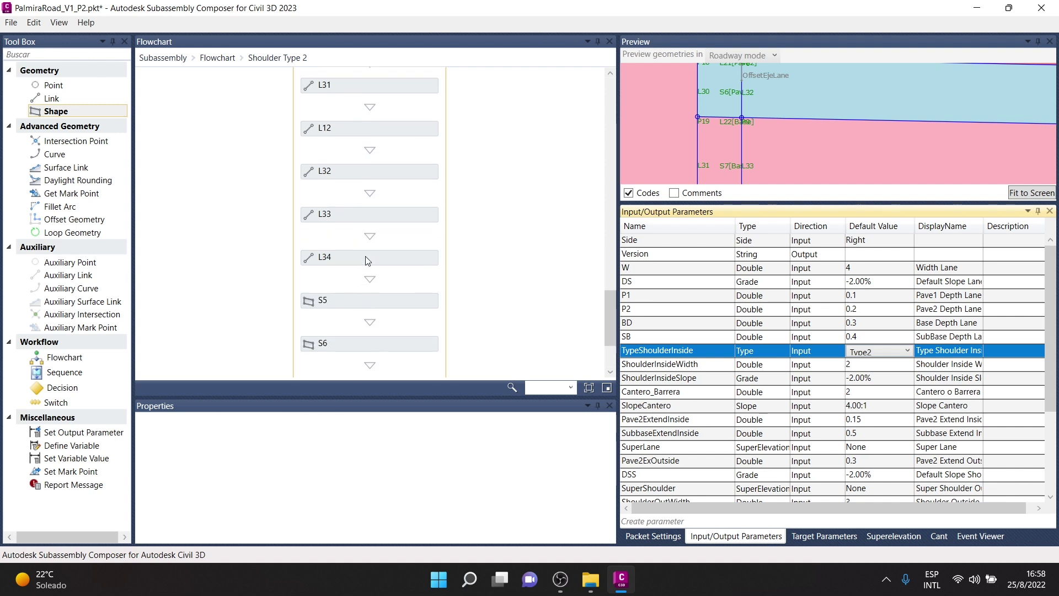
{"action": "left_click", "coordinate": [358, 171]}
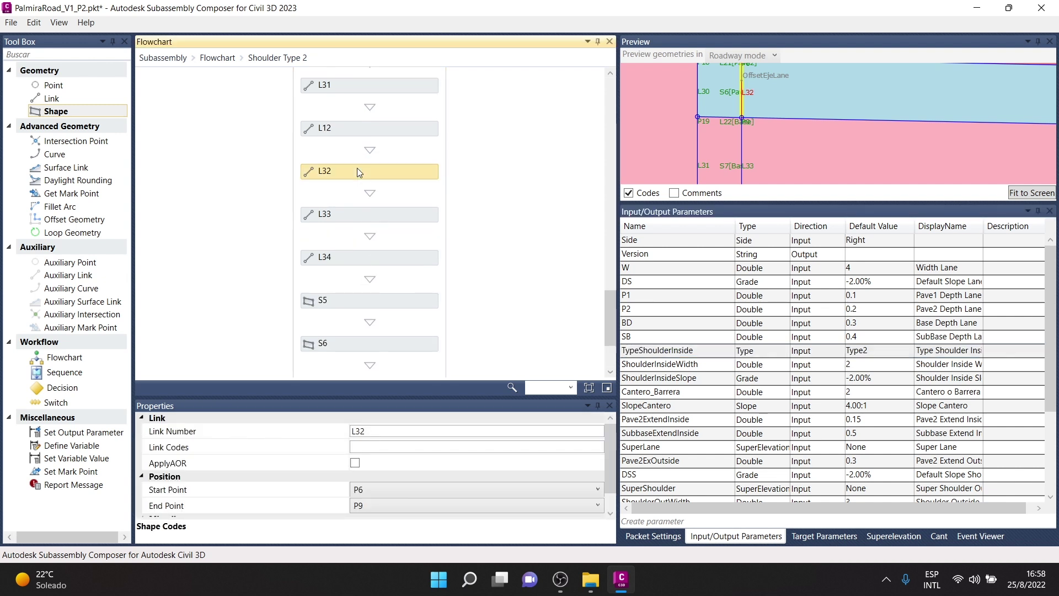
- Renumber link L32 to L13 and check its points
{"action": "scroll", "coordinate": [757, 166], "scroll_direction": "down", "scroll_amount": 1}
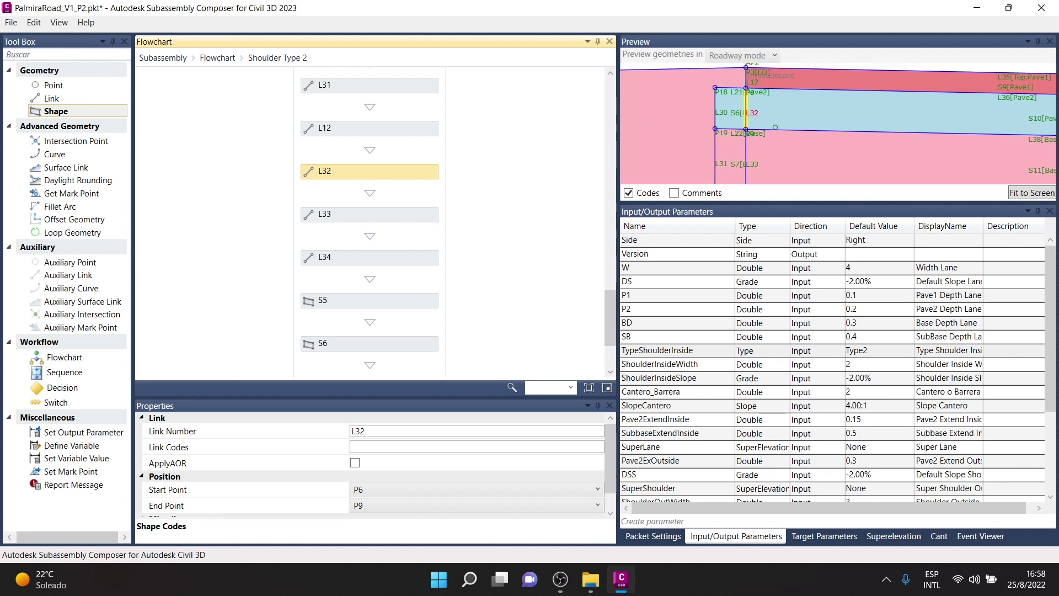
{"action": "double_click", "coordinate": [358, 430]}
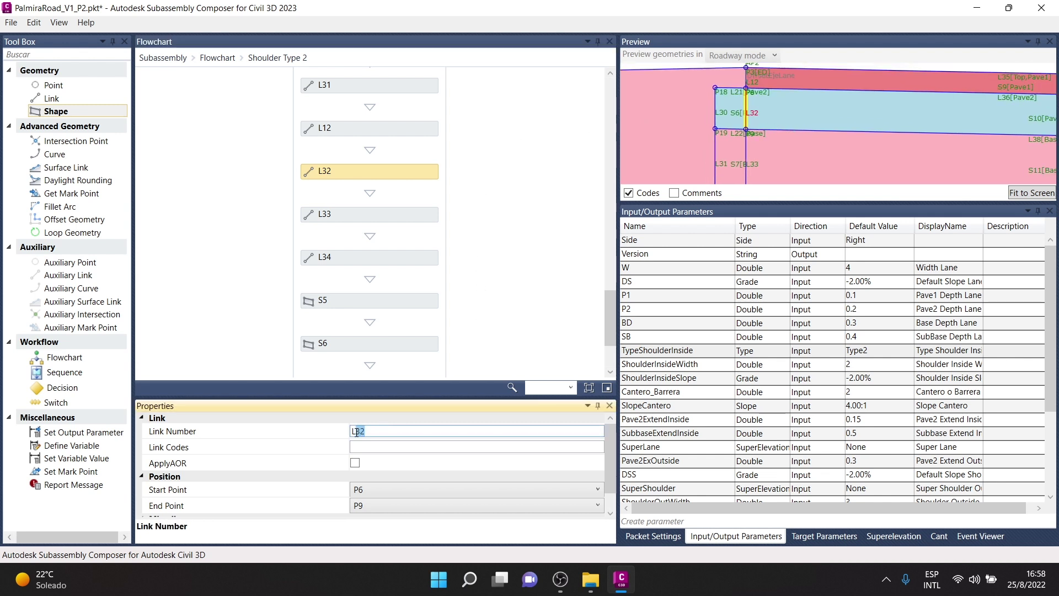
{"action": "type", "text": "13"}
{"action": "left_click", "coordinate": [407, 219]}
{"action": "scroll", "coordinate": [779, 98], "scroll_direction": "down", "scroll_amount": 1}
{"action": "scroll", "coordinate": [779, 98], "scroll_direction": "down", "scroll_amount": 1}
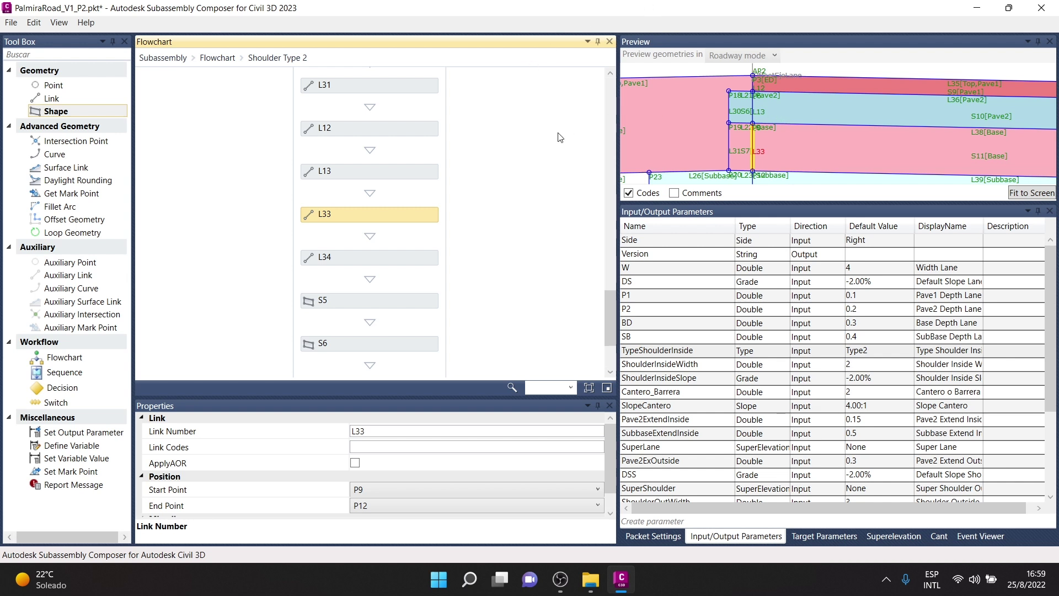
{"action": "left_click", "coordinate": [378, 172]}
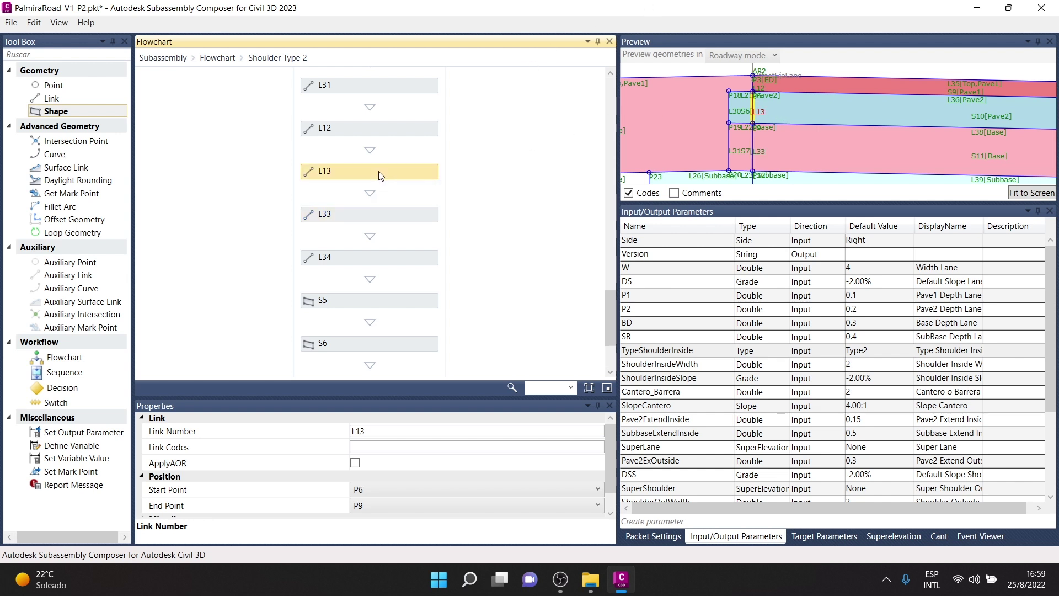
- Renumber link L33 to L14
{"action": "left_click", "coordinate": [371, 221]}
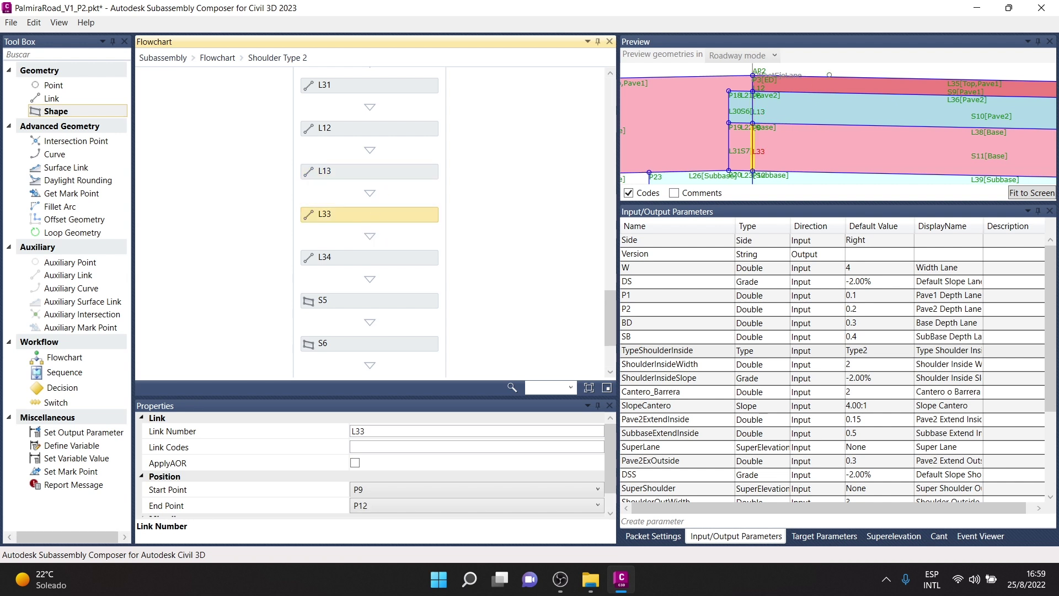
{"action": "scroll", "coordinate": [755, 154], "scroll_direction": "up", "scroll_amount": 2}
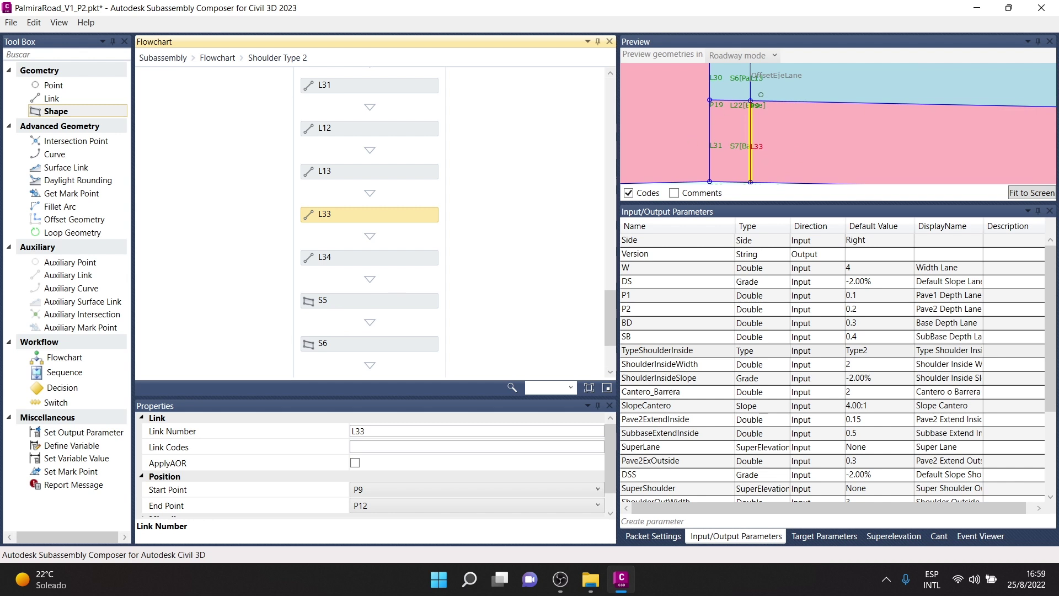
{"action": "left_click", "coordinate": [357, 431]}
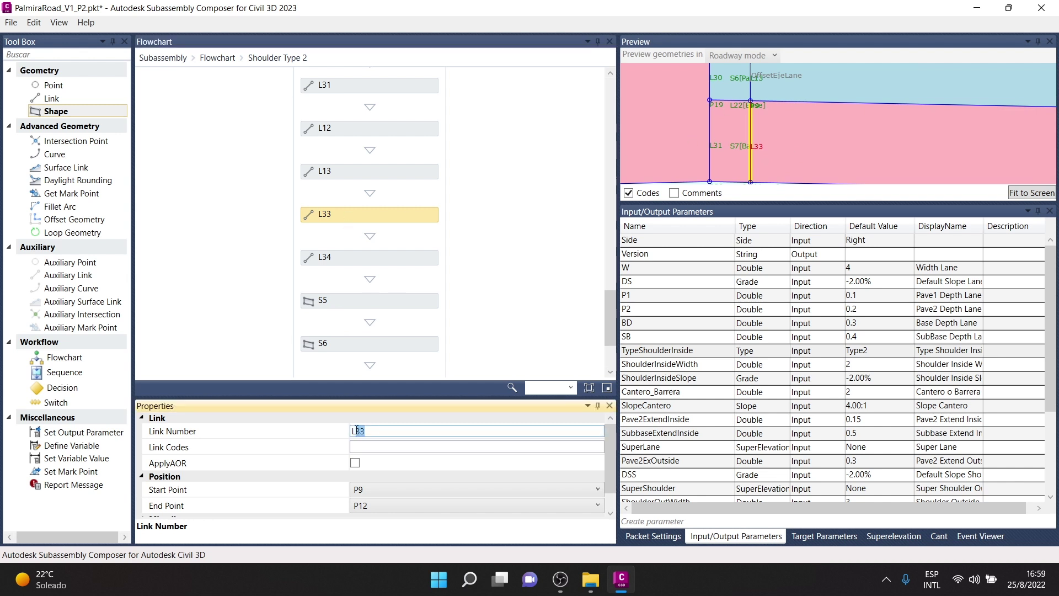
{"action": "type", "text": "L14"}
{"action": "left_click", "coordinate": [517, 223]}
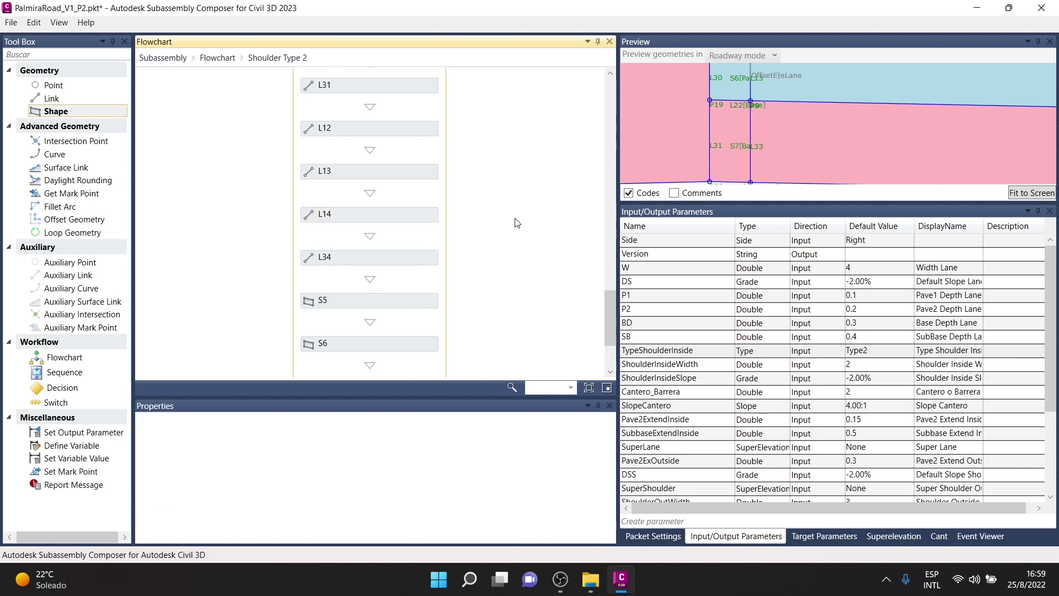
{"action": "scroll", "coordinate": [907, 147], "scroll_direction": "down", "scroll_amount": 2}
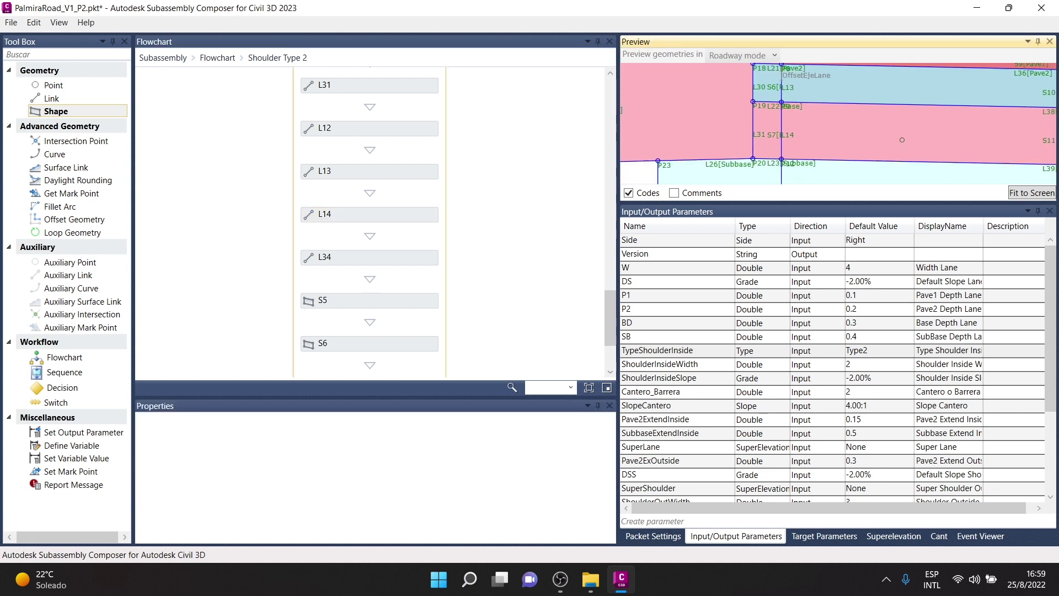
- Bring the bottom subbase links into view and renumber link L34 to L18
{"action": "middle_click_drag", "start_coordinate": [907, 146], "coordinate": [841, 111]}
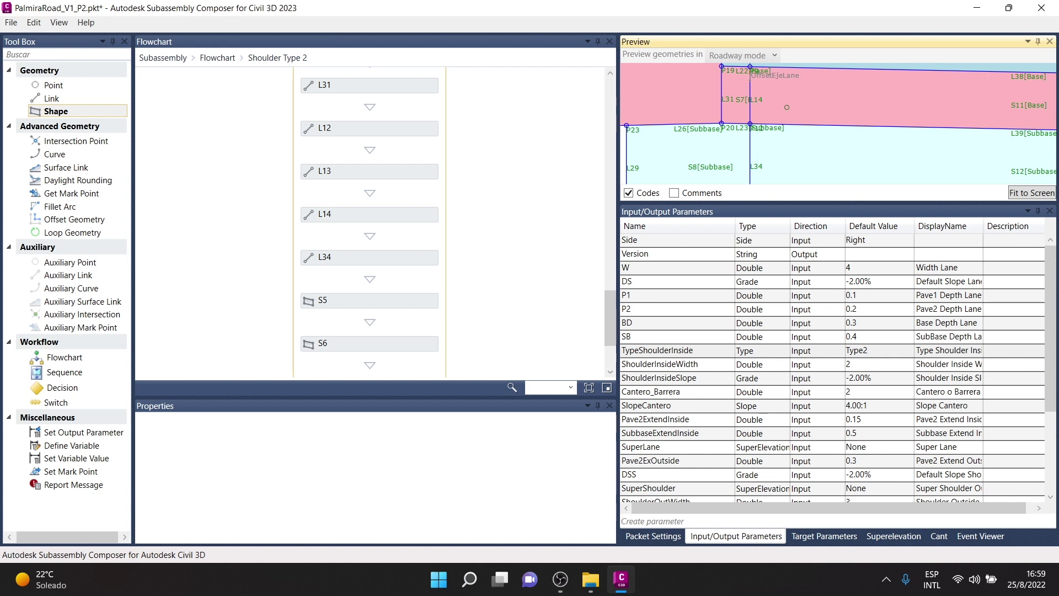
{"action": "scroll", "coordinate": [783, 114], "scroll_direction": "down", "scroll_amount": 1}
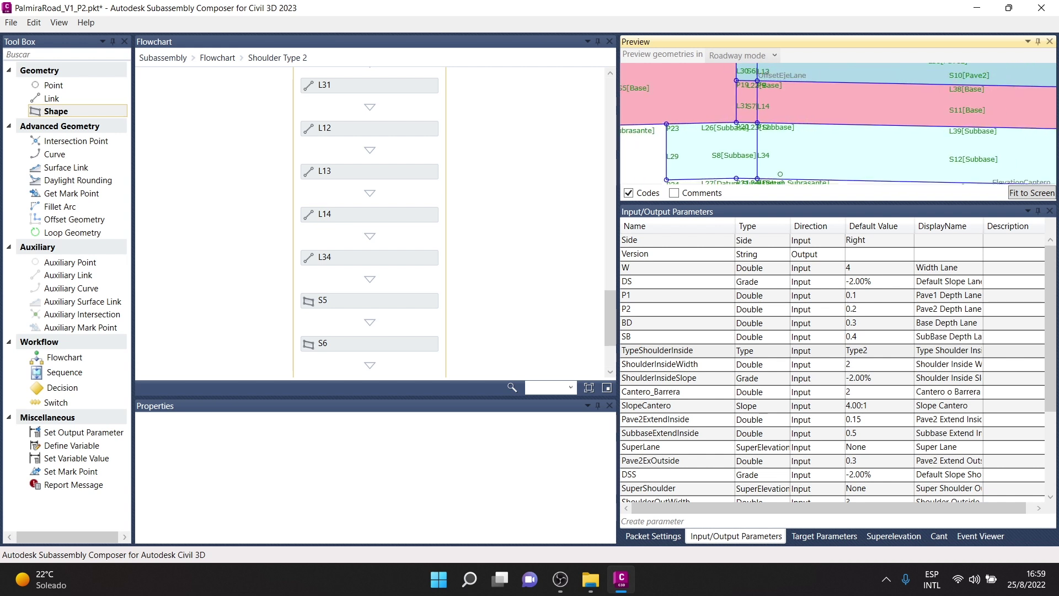
{"action": "middle_click_drag", "start_coordinate": [783, 114], "coordinate": [786, 101]}
{"action": "left_click", "coordinate": [352, 263]}
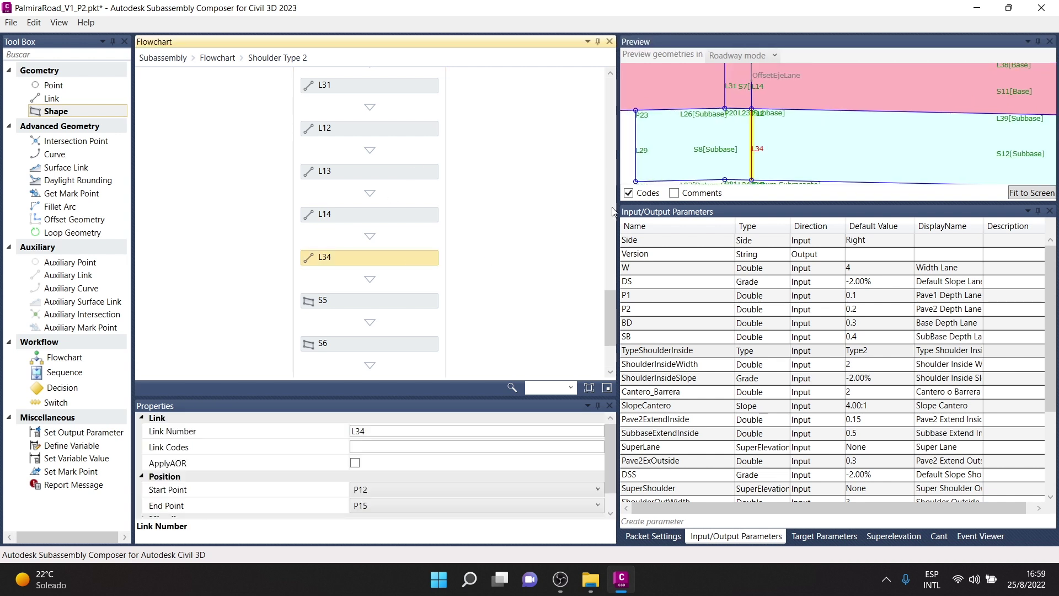
{"action": "double_click", "coordinate": [358, 431]}
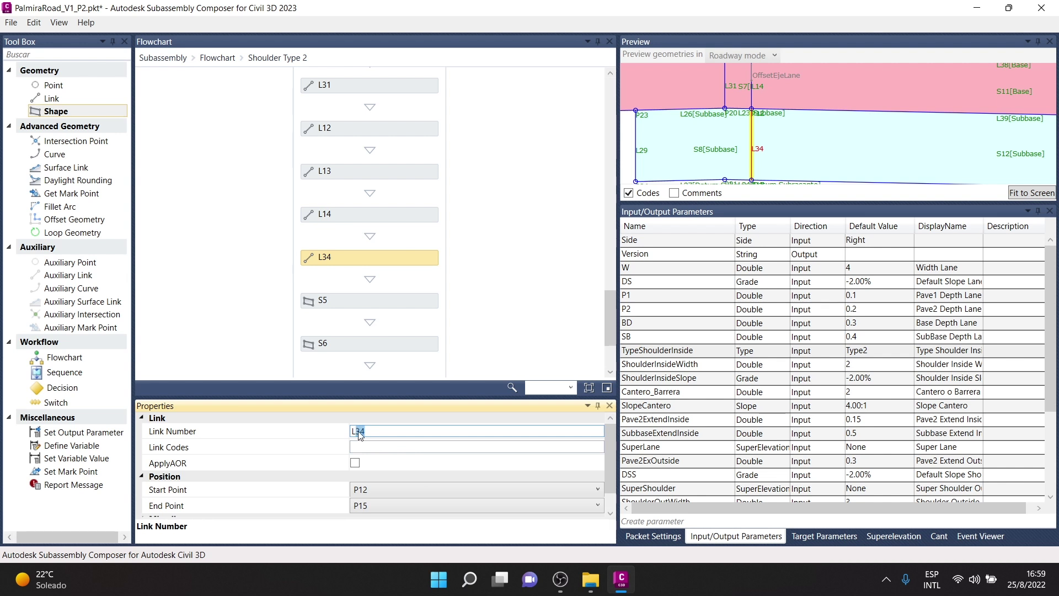
{"action": "type", "text": "18"}
{"action": "left_click", "coordinate": [507, 215]}
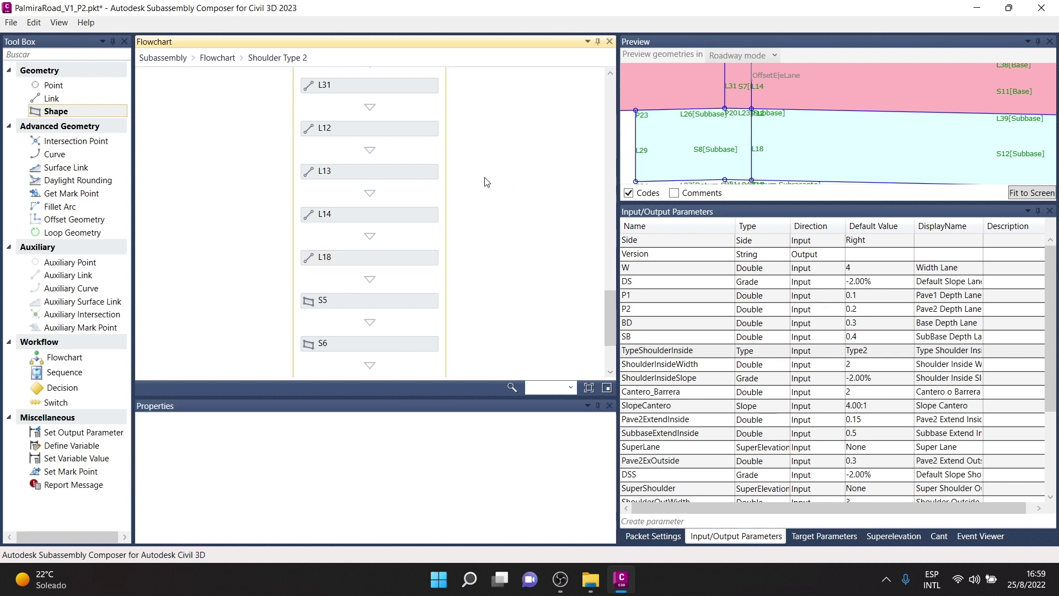
{"action": "scroll", "coordinate": [477, 184], "scroll_direction": "down", "scroll_amount": 3}
{"action": "scroll", "coordinate": [830, 161], "scroll_direction": "down", "scroll_amount": 3}
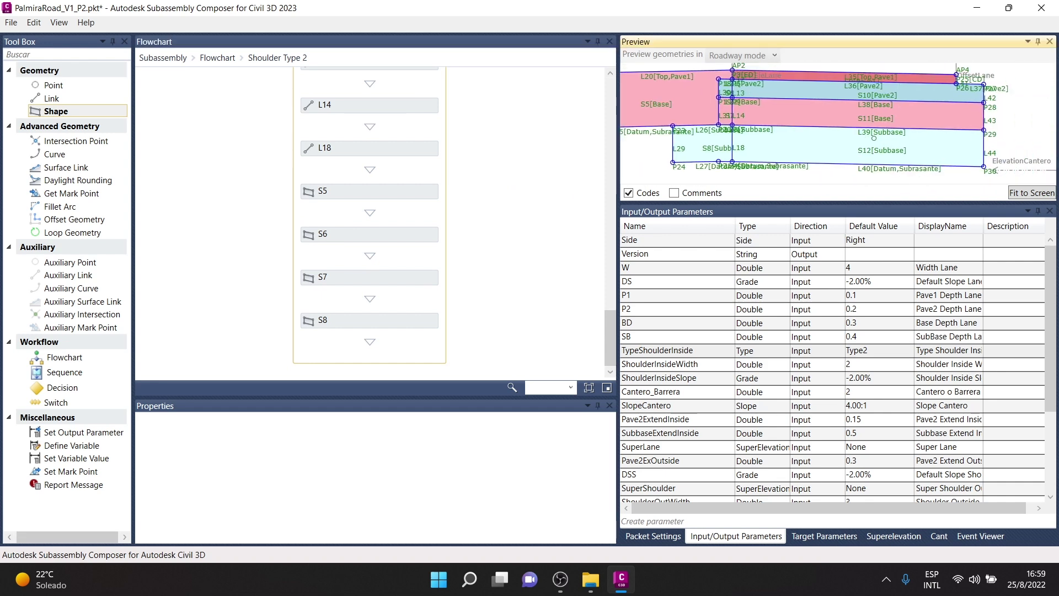
{"action": "left_click", "coordinate": [217, 58]}
{"action": "scroll", "coordinate": [440, 223], "scroll_direction": "down", "scroll_amount": 5}
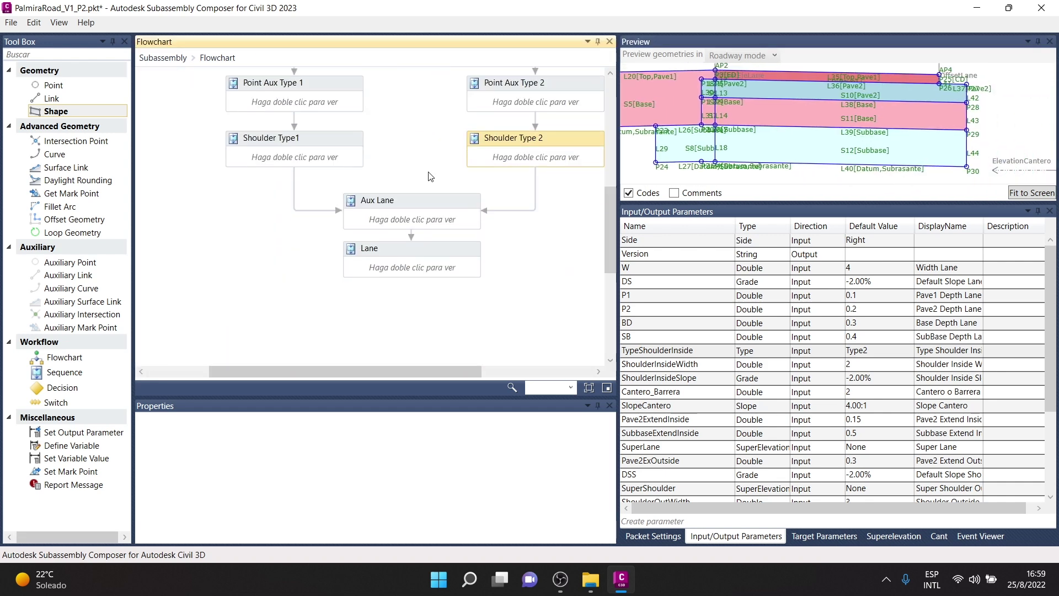
{"action": "double_click", "coordinate": [440, 223]}
{"action": "scroll", "coordinate": [419, 265], "scroll_direction": "down", "scroll_amount": 5}
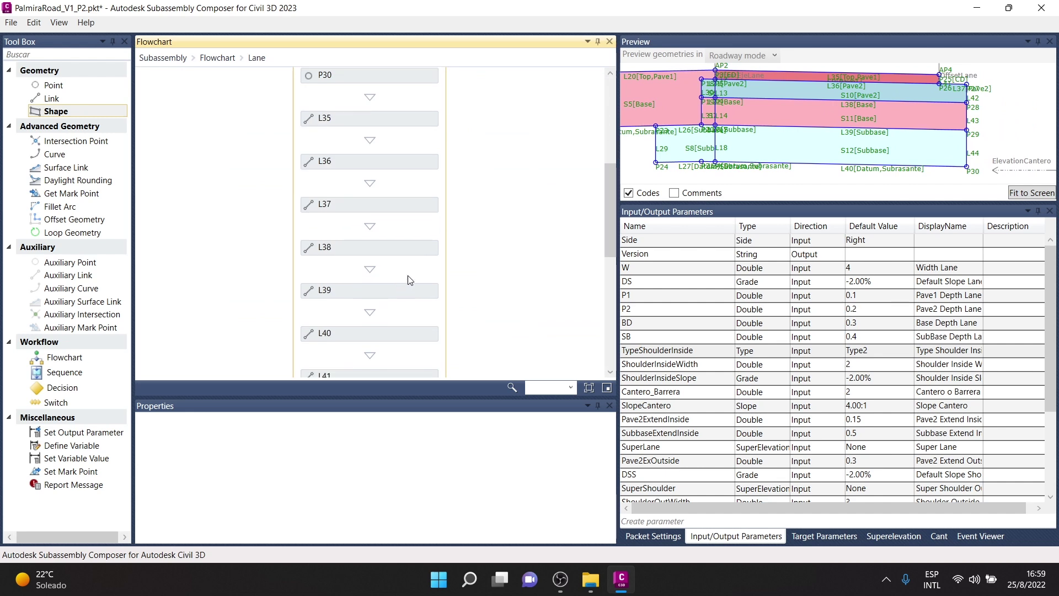
{"action": "scroll", "coordinate": [408, 276], "scroll_direction": "down", "scroll_amount": 5}
{"action": "scroll", "coordinate": [411, 259], "scroll_direction": "down", "scroll_amount": 3}
{"action": "left_click", "coordinate": [378, 325]}
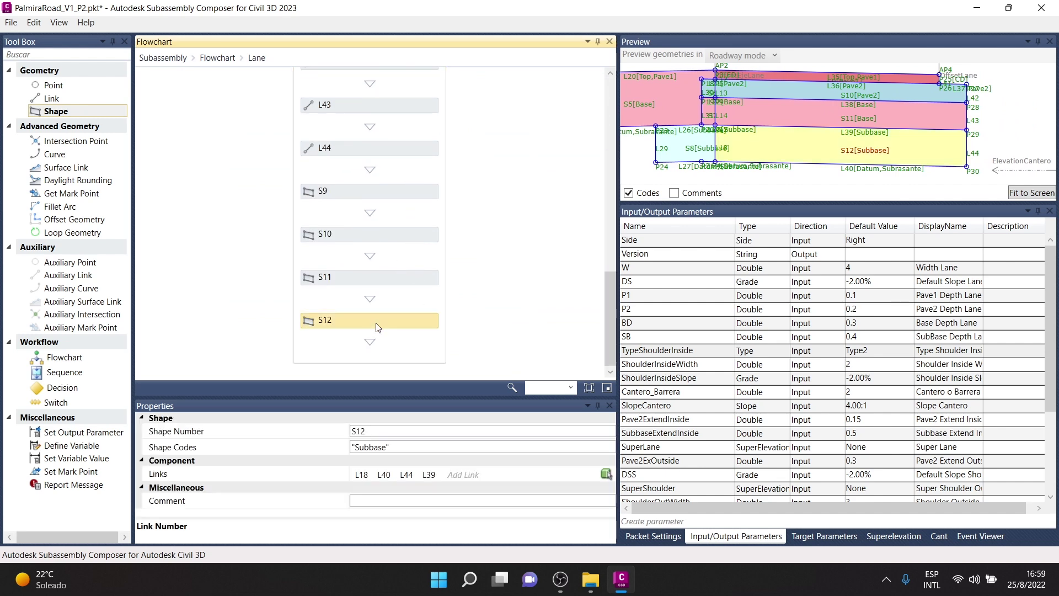
{"action": "left_click", "coordinate": [363, 474]}
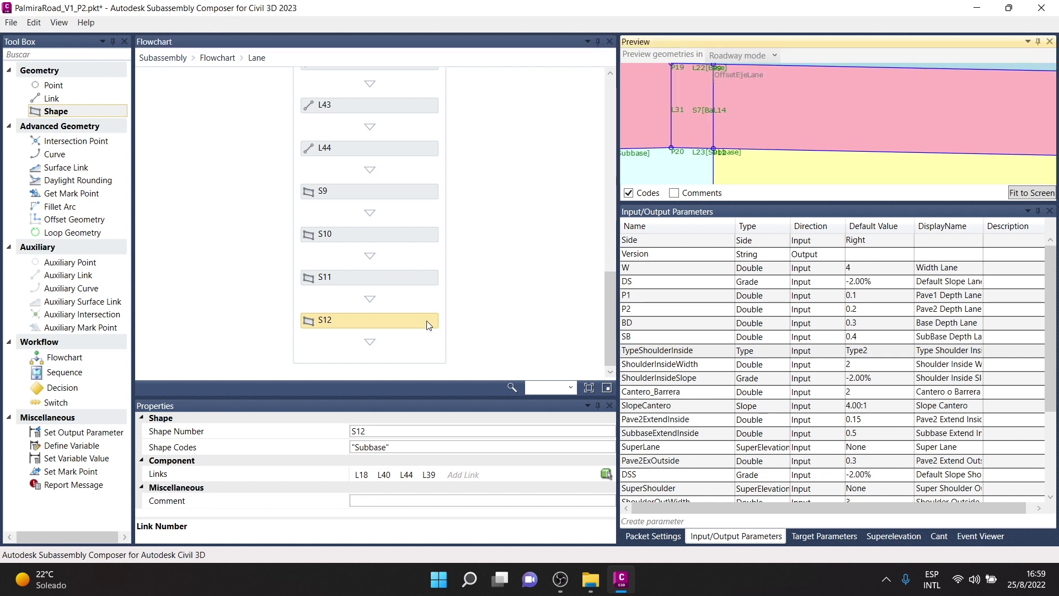
{"action": "left_click", "coordinate": [387, 285]}
{"action": "scroll", "coordinate": [766, 130], "scroll_direction": "down", "scroll_amount": 3}
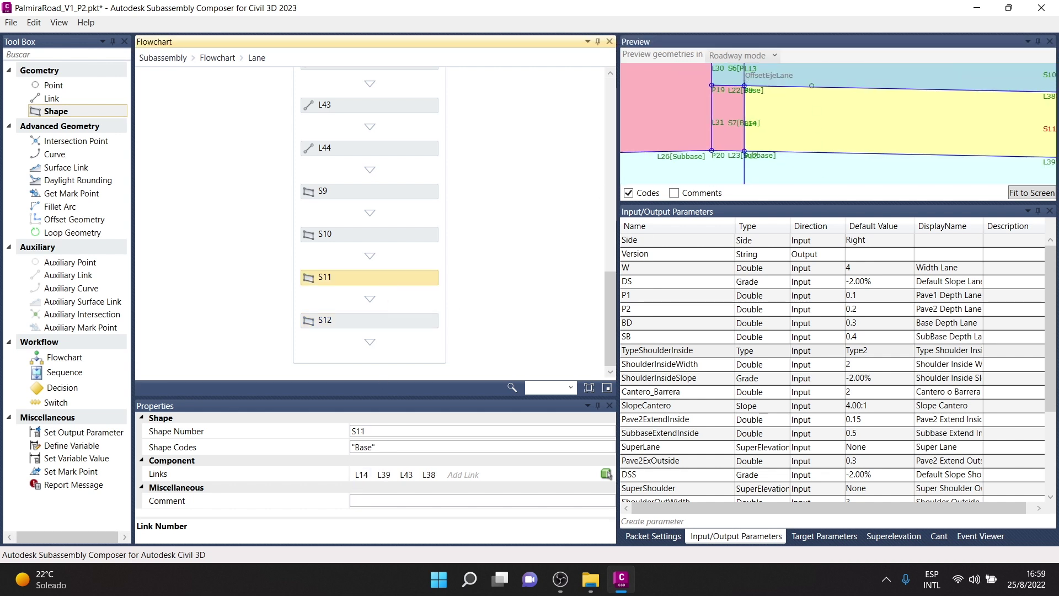
{"action": "left_click_drag", "start_coordinate": [764, 120], "coordinate": [766, 130]}
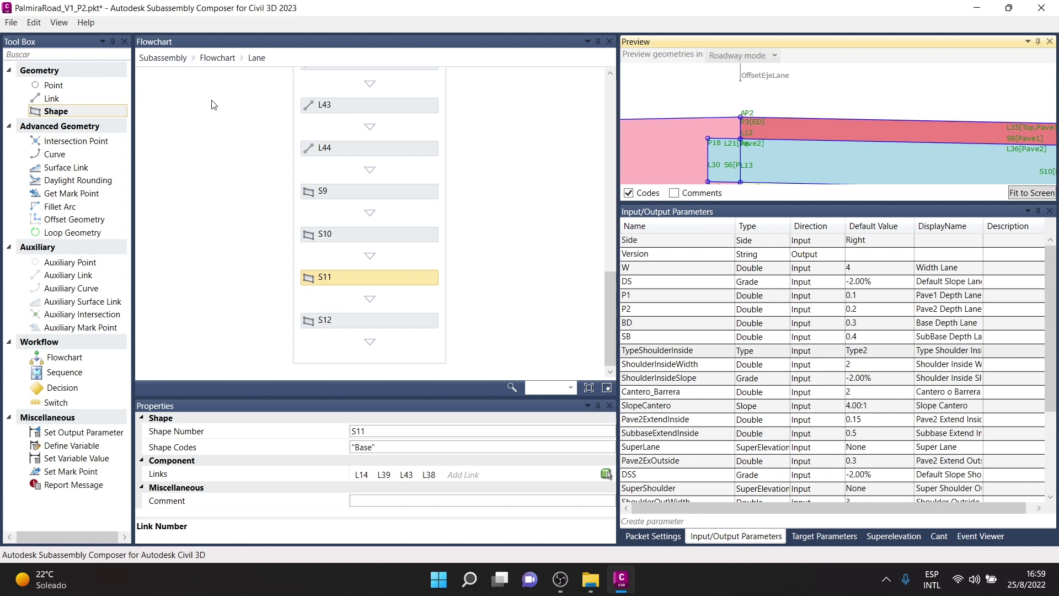
{"action": "left_click", "coordinate": [217, 57]}
{"action": "left_click_drag", "start_coordinate": [671, 144], "coordinate": [778, 106]}
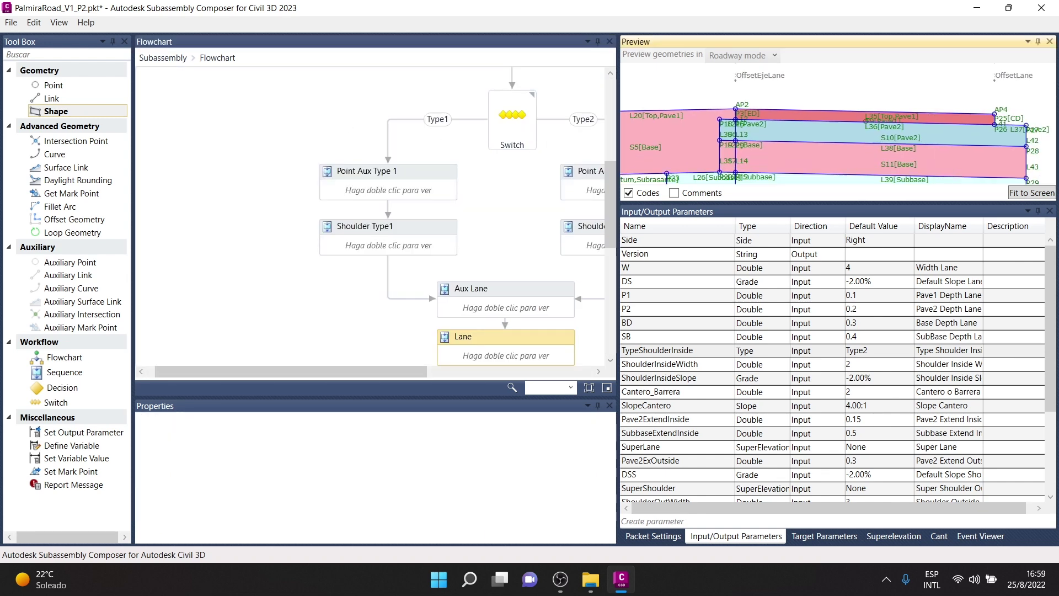
{"action": "scroll", "coordinate": [778, 106], "scroll_direction": "down", "scroll_amount": 3}
{"action": "scroll", "coordinate": [361, 205], "scroll_direction": "down", "scroll_amount": 2}
{"action": "left_click", "coordinate": [422, 176]}
{"action": "left_click_drag", "start_coordinate": [322, 371], "coordinate": [421, 371]}
{"action": "left_click", "coordinate": [493, 158]}
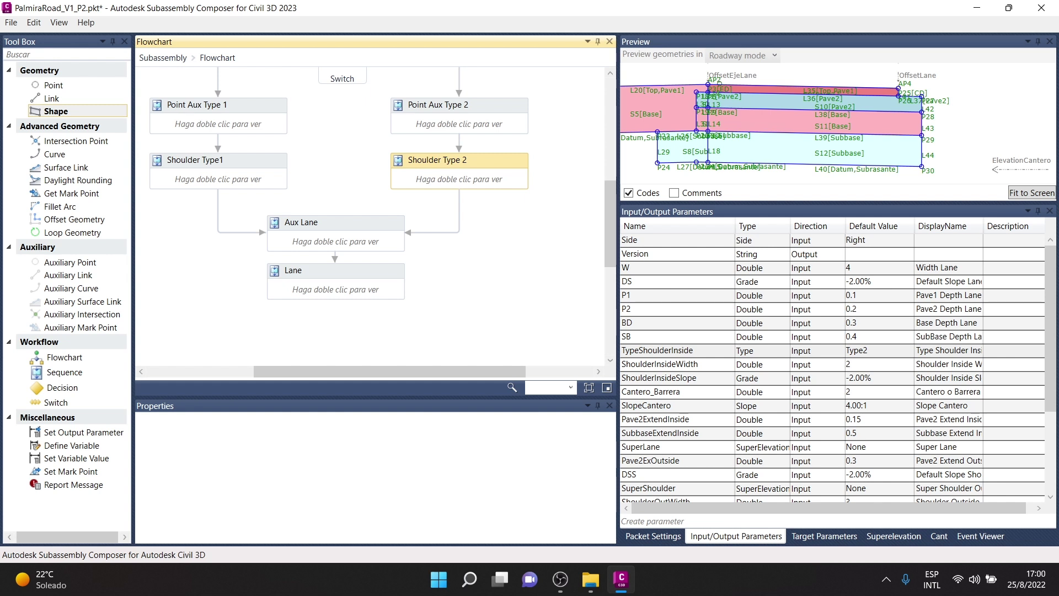
- Set the TypeShoulderInside default value to Type1 and refresh the preview
{"action": "left_click", "coordinate": [879, 353]}
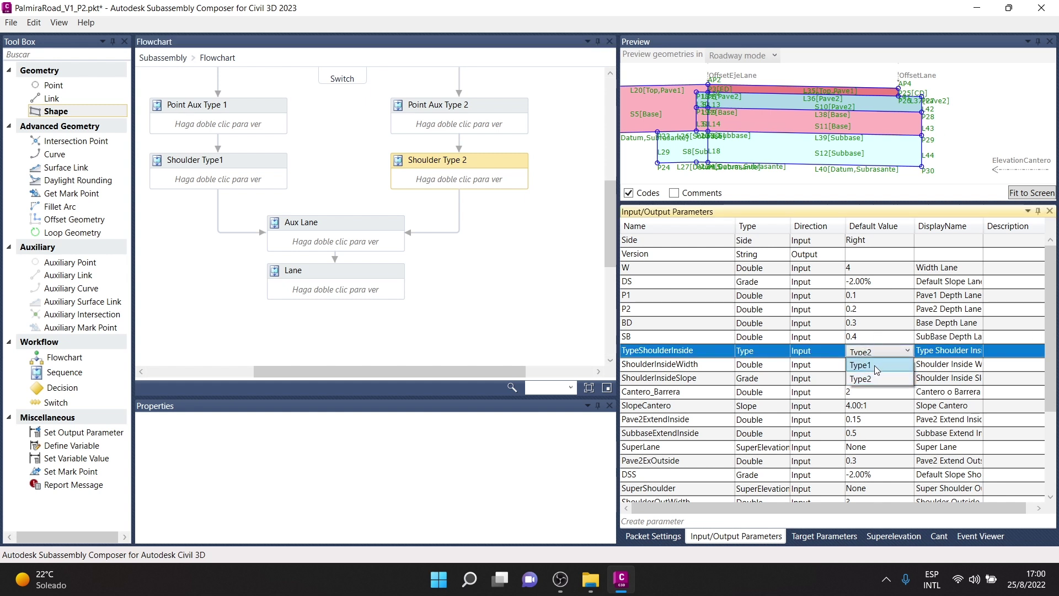
{"action": "left_click", "coordinate": [861, 365]}
{"action": "left_click", "coordinate": [983, 102]}
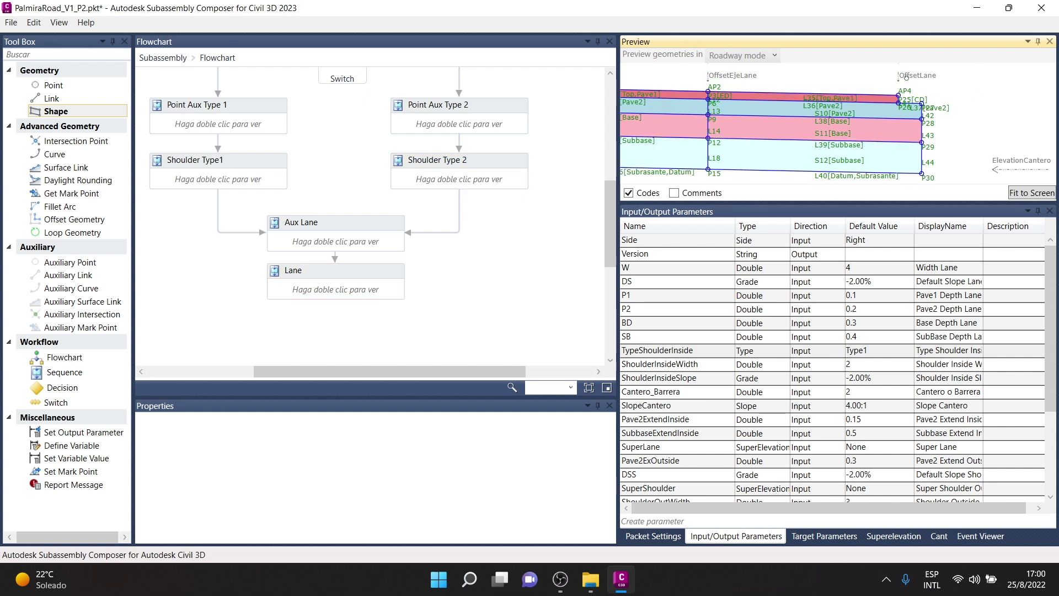
{"action": "scroll", "coordinate": [880, 91], "scroll_direction": "up", "scroll_amount": 2}
{"action": "scroll", "coordinate": [842, 114], "scroll_direction": "down", "scroll_amount": 2}
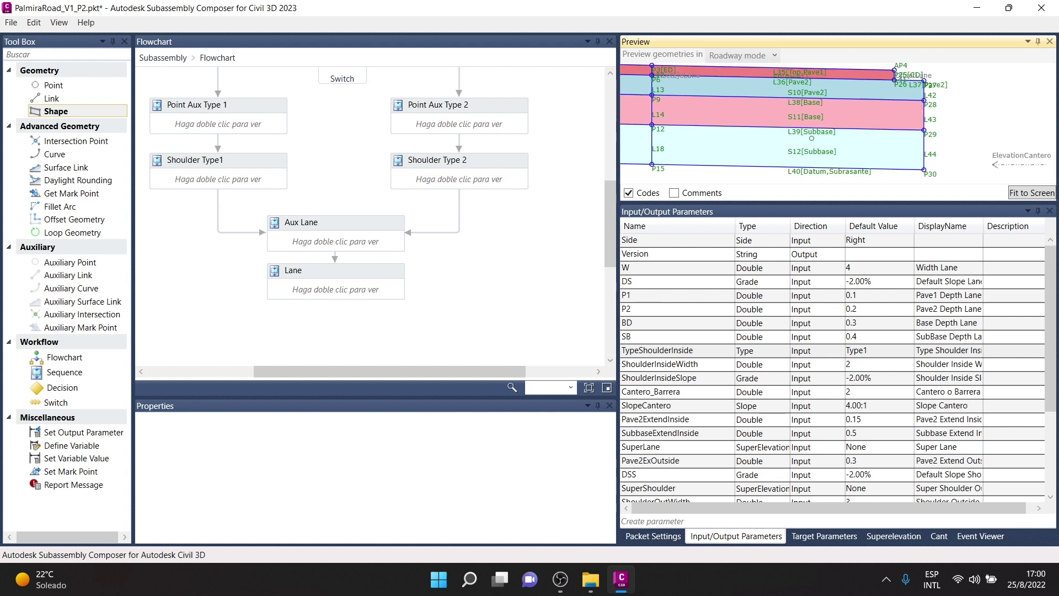
- Inspect the Shoulder Type 2 and Type1 steps, then view the Switch's TypeShoulderInside.Value expression
{"action": "left_click", "coordinate": [499, 172]}
{"action": "left_click", "coordinate": [268, 166]}
{"action": "left_click", "coordinate": [488, 161]}
{"action": "left_click", "coordinate": [279, 161]}
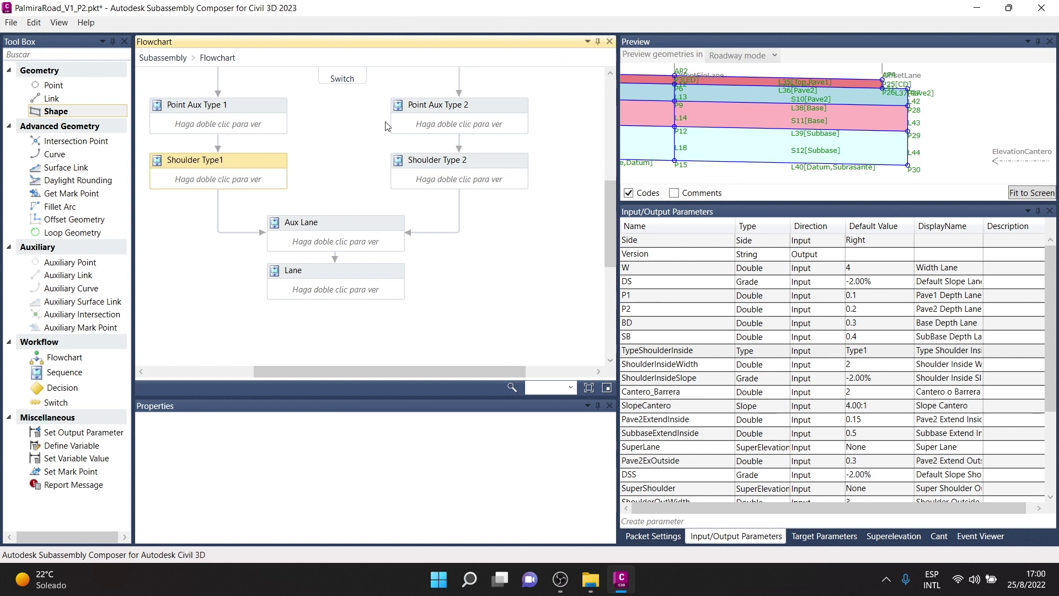
{"action": "scroll", "coordinate": [388, 127], "scroll_direction": "up", "scroll_amount": 2}
{"action": "left_click", "coordinate": [353, 125]}
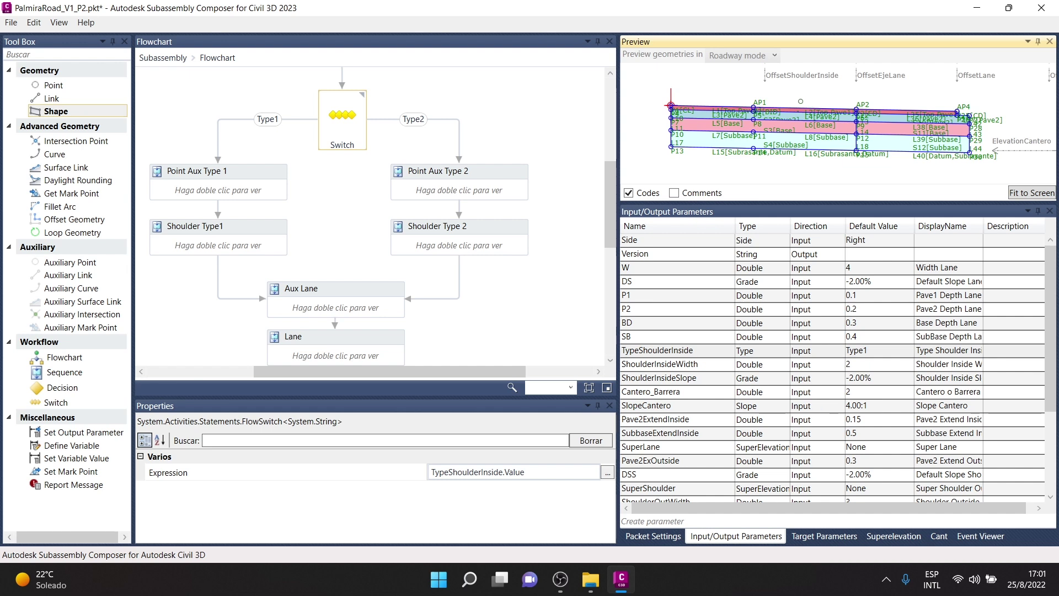
{"action": "scroll", "coordinate": [729, 66], "scroll_direction": "up", "scroll_amount": 2}
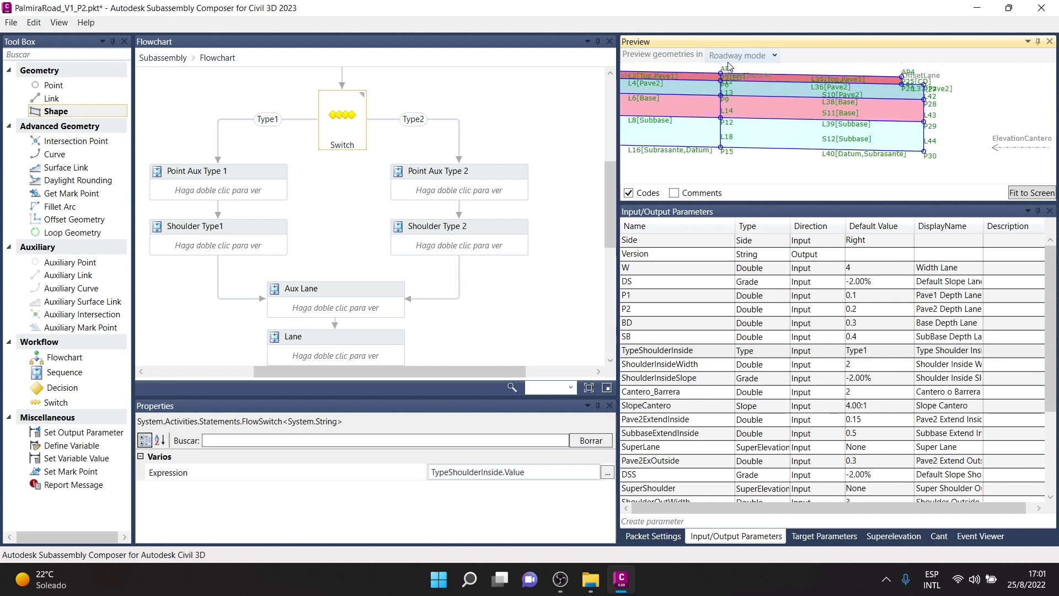
{"action": "scroll", "coordinate": [728, 64], "scroll_direction": "up", "scroll_amount": 1}
{"action": "scroll", "coordinate": [727, 64], "scroll_direction": "up", "scroll_amount": 1}
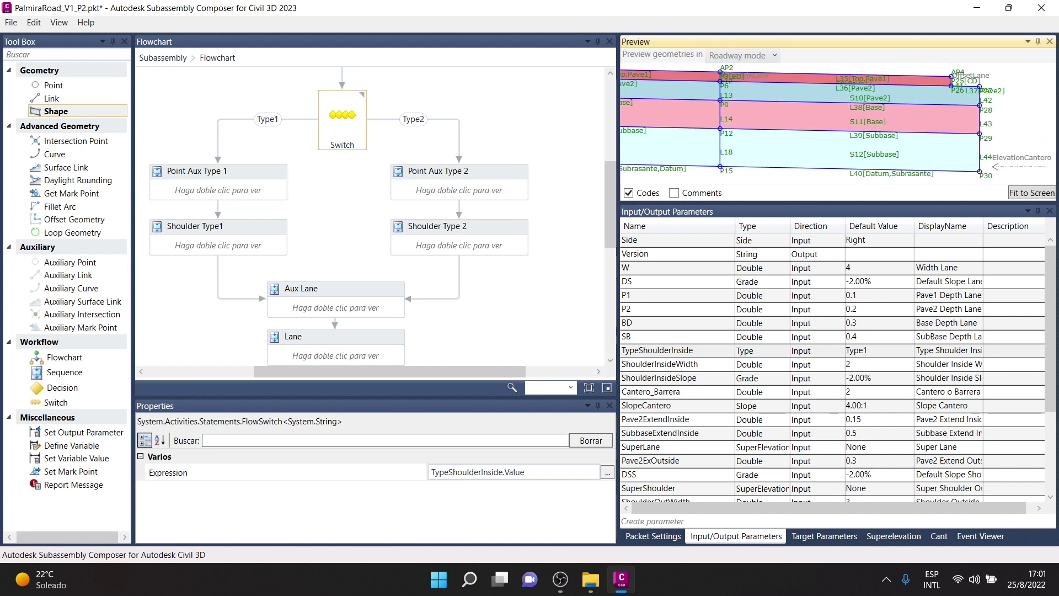
{"action": "scroll", "coordinate": [723, 69], "scroll_direction": "down", "scroll_amount": 1}
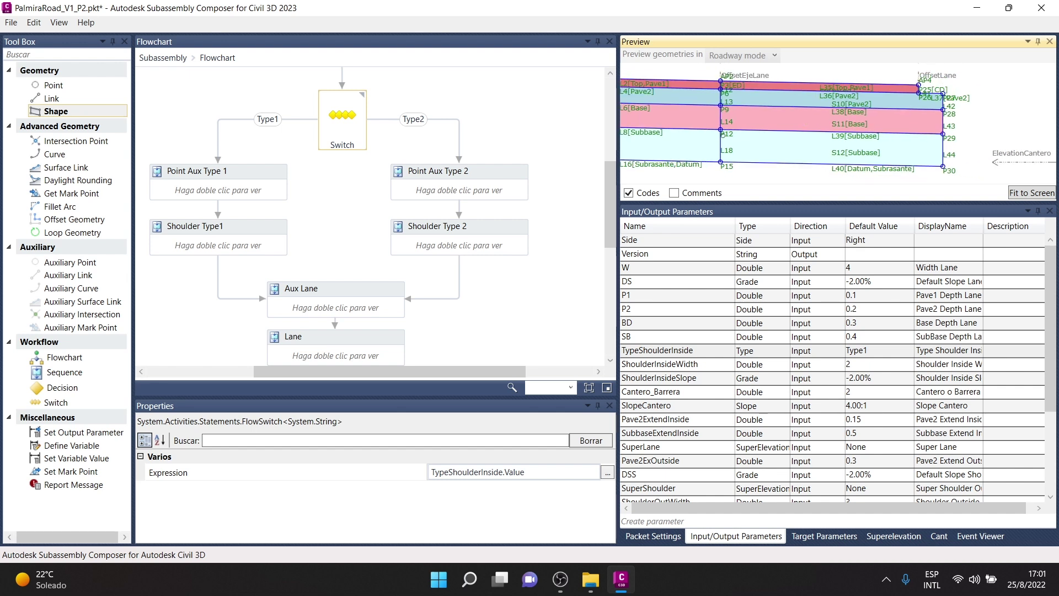
{"action": "scroll", "coordinate": [828, 359], "scroll_direction": "down", "scroll_amount": 2}
{"action": "scroll", "coordinate": [375, 221], "scroll_direction": "down", "scroll_amount": 3}
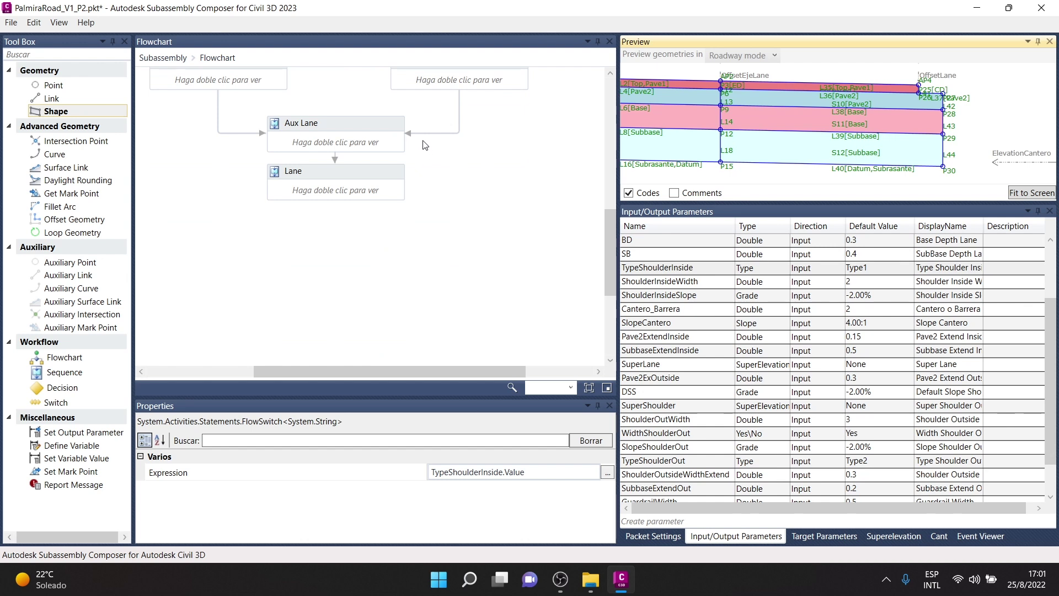
{"action": "scroll", "coordinate": [865, 95], "scroll_direction": "up", "scroll_amount": 1}
{"action": "scroll", "coordinate": [866, 95], "scroll_direction": "up", "scroll_amount": 1}
{"action": "scroll", "coordinate": [866, 95], "scroll_direction": "down", "scroll_amount": 1}
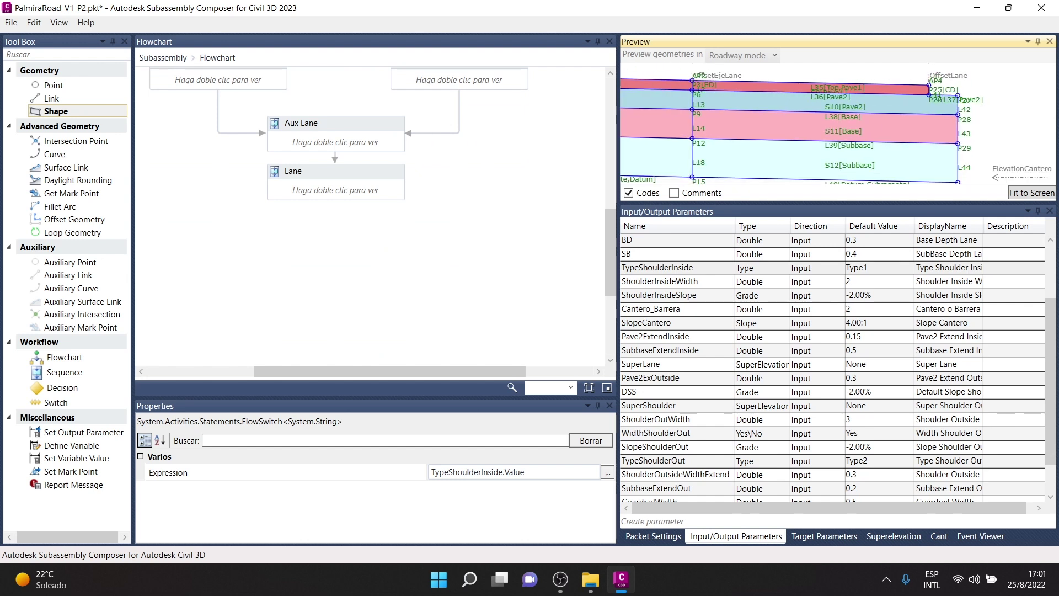
{"action": "scroll", "coordinate": [831, 371], "scroll_direction": "down", "scroll_amount": 1}
{"action": "left_click", "coordinate": [824, 541]}
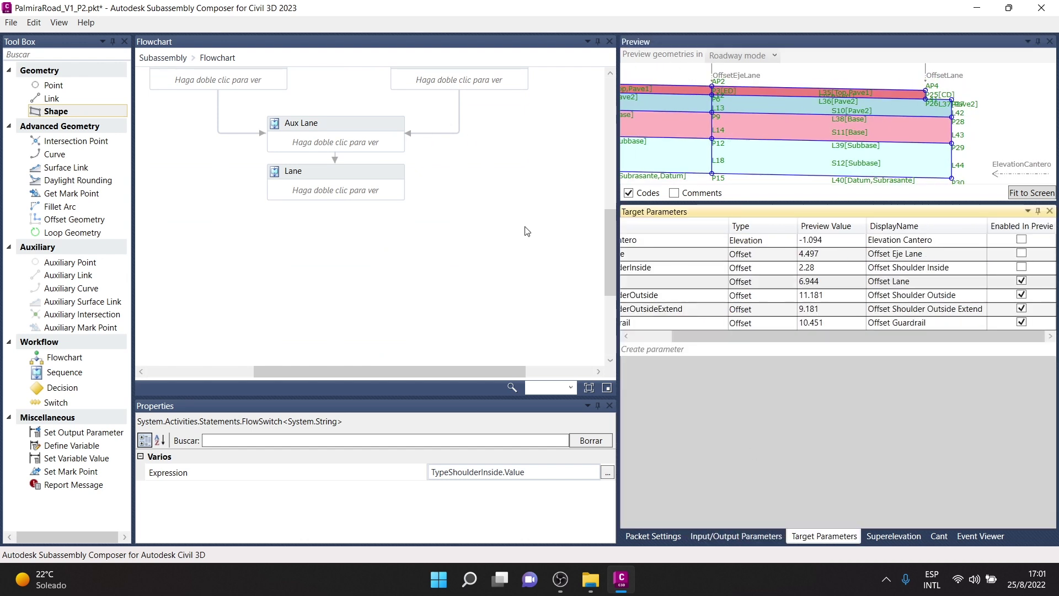
{"action": "scroll", "coordinate": [419, 237], "scroll_direction": "up", "scroll_amount": 2}
{"action": "scroll", "coordinate": [881, 99], "scroll_direction": "down", "scroll_amount": 1}
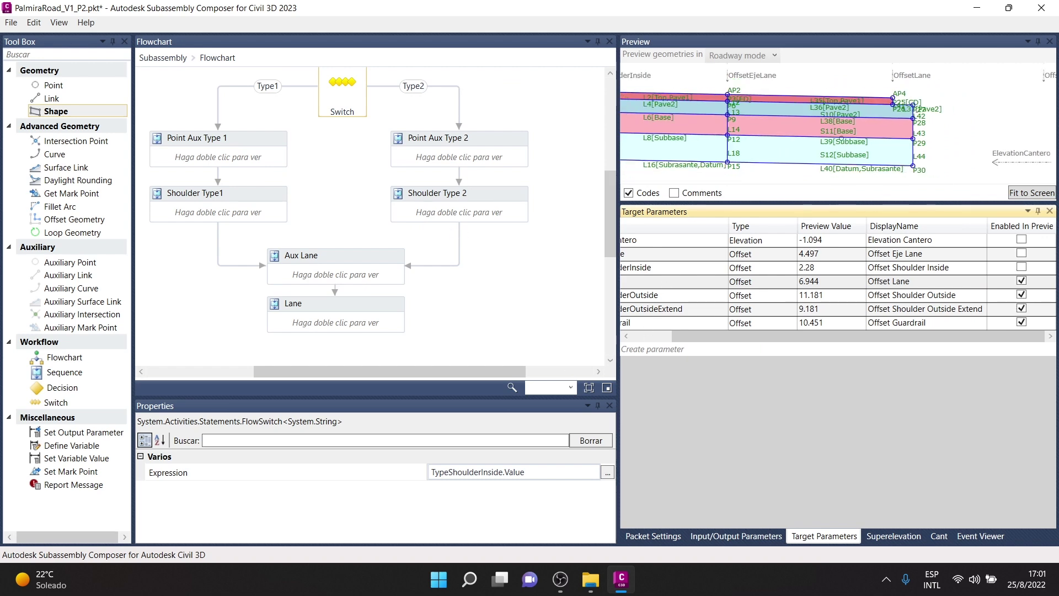
{"action": "scroll", "coordinate": [881, 99], "scroll_direction": "down", "scroll_amount": 1}
{"action": "left_click_drag", "start_coordinate": [789, 113], "coordinate": [839, 120]}
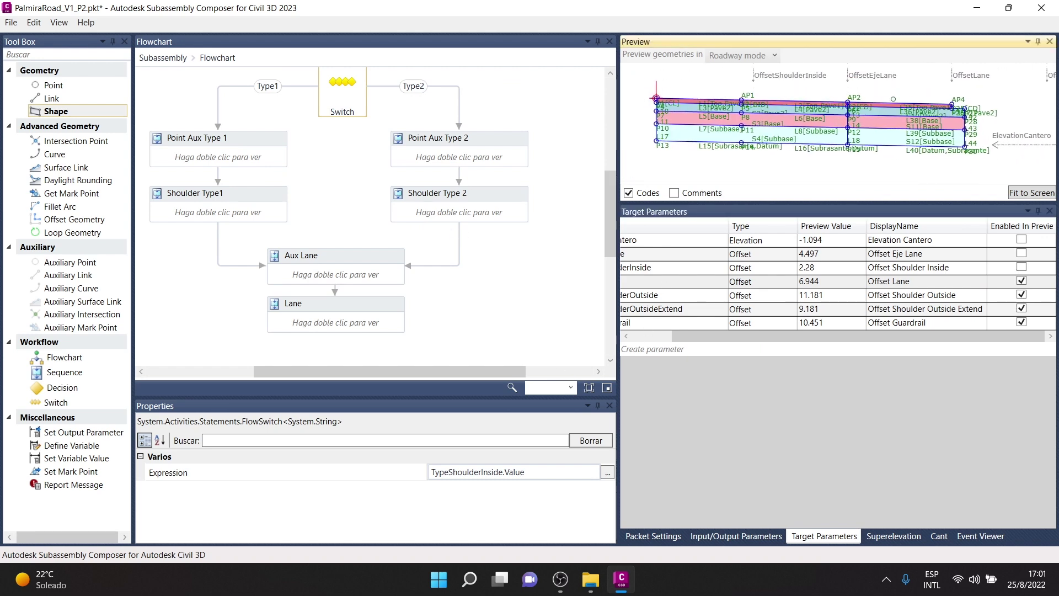
{"action": "left_click", "coordinate": [737, 537]}
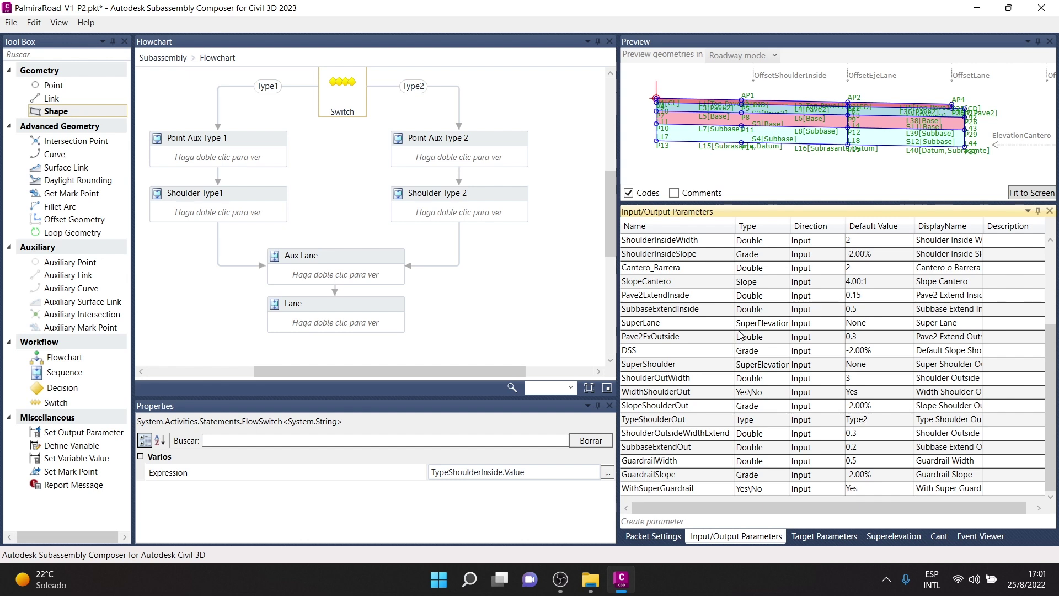
{"action": "scroll", "coordinate": [830, 110], "scroll_direction": "up", "scroll_amount": 3}
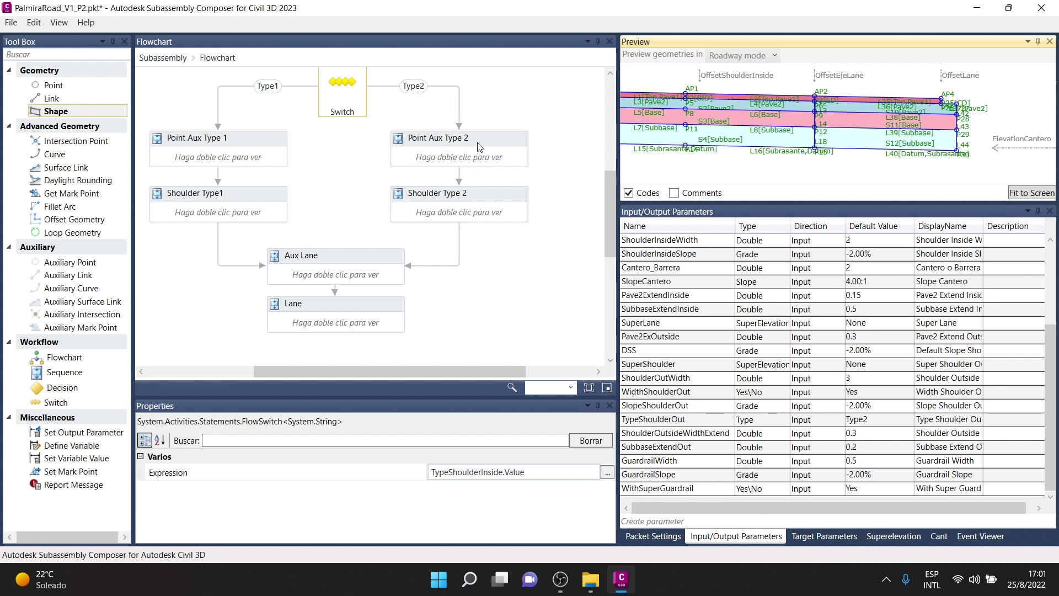
{"action": "left_click_drag", "start_coordinate": [905, 95], "coordinate": [750, 122]}
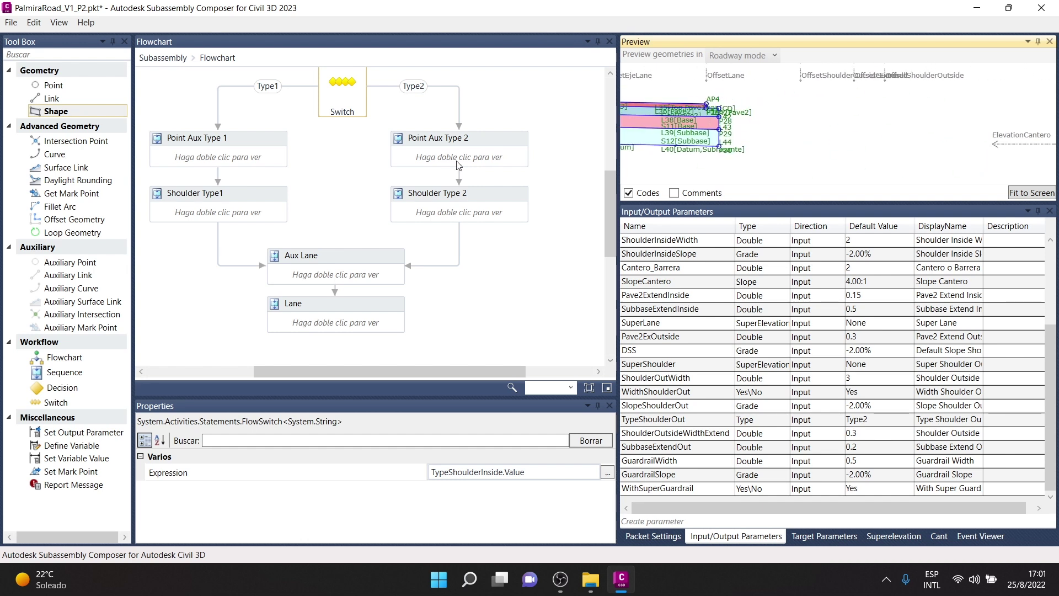
{"action": "scroll", "coordinate": [441, 243], "scroll_direction": "down", "scroll_amount": 5}
{"action": "scroll", "coordinate": [384, 161], "scroll_direction": "up", "scroll_amount": 1}
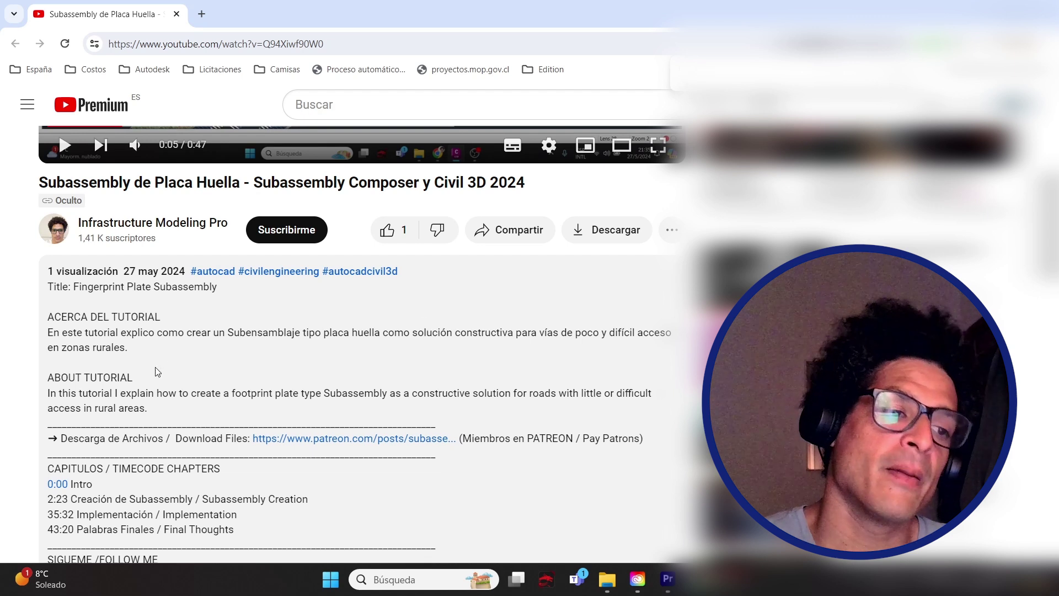
- Browse the video description, then subscribe with Suscribirme and like the tutorial video
{"action": "scroll", "coordinate": [157, 371], "scroll_direction": "down", "scroll_amount": 1}
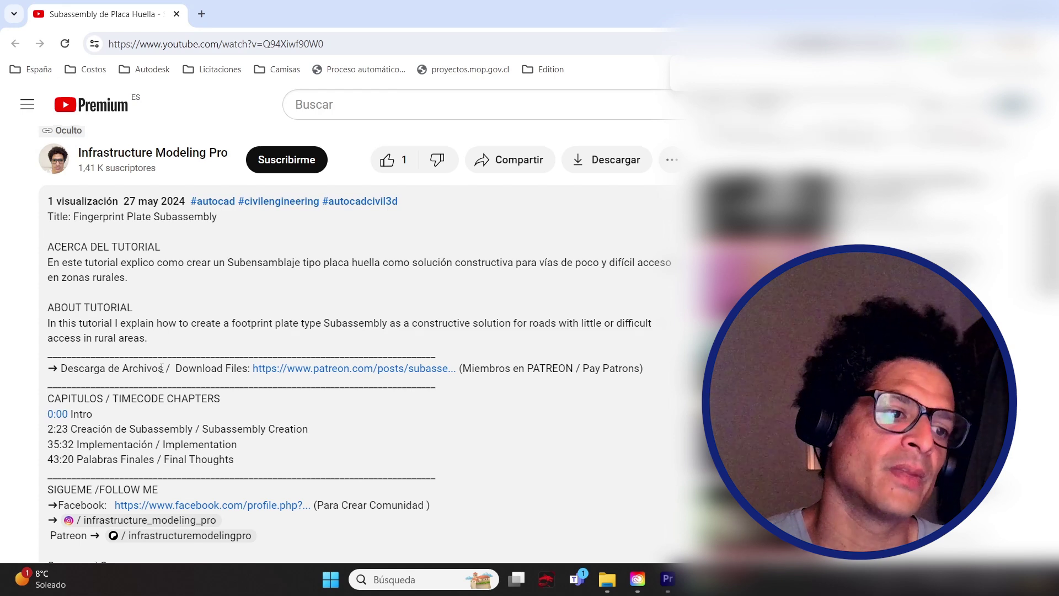
{"action": "scroll", "coordinate": [162, 368], "scroll_direction": "down", "scroll_amount": 1}
{"action": "scroll", "coordinate": [100, 380], "scroll_direction": "down", "scroll_amount": 1}
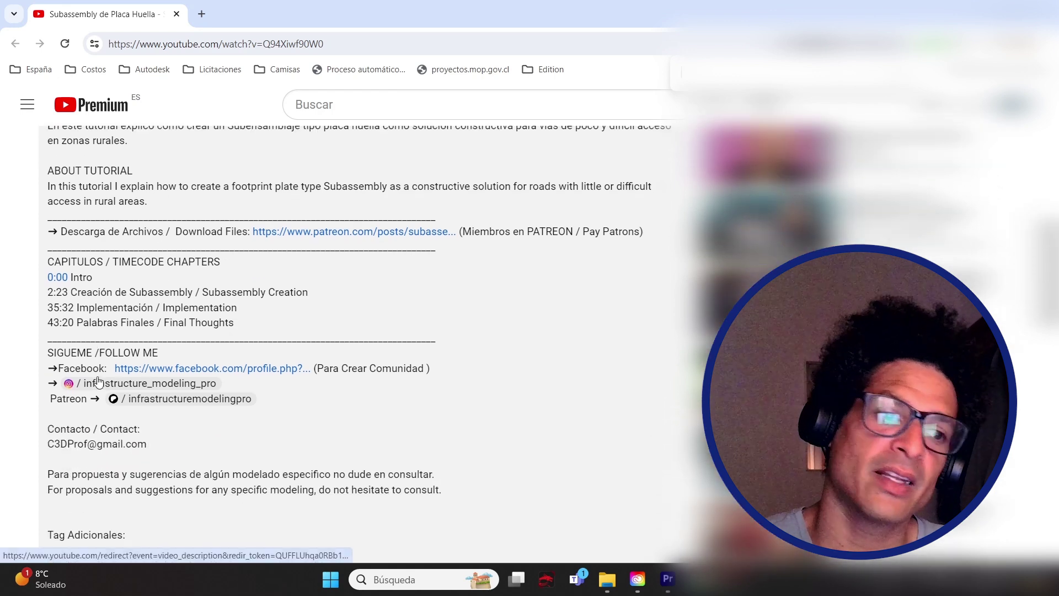
{"action": "scroll", "coordinate": [98, 380], "scroll_direction": "down", "scroll_amount": 2}
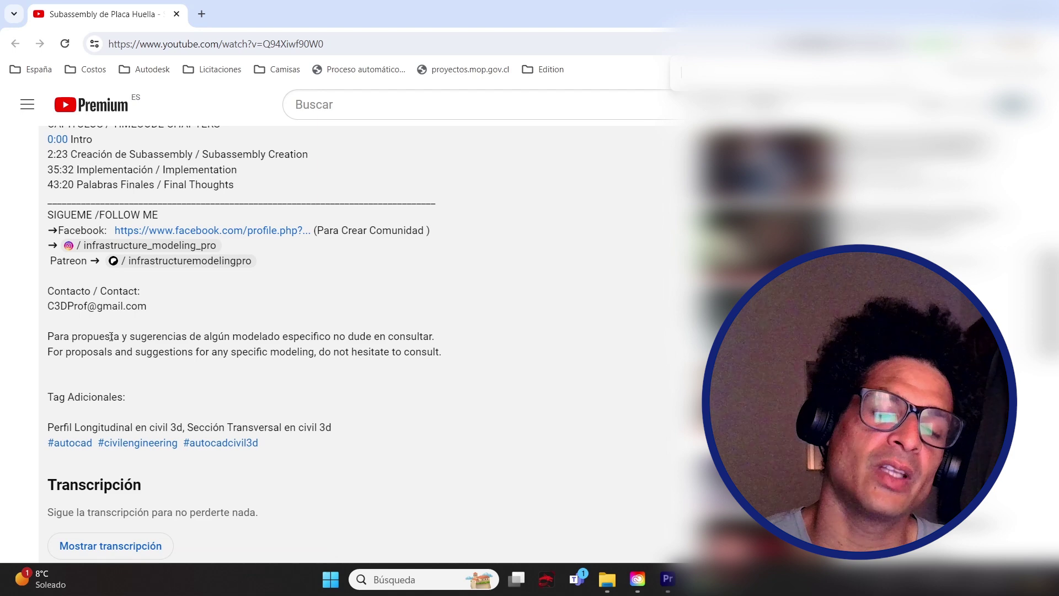
{"action": "scroll", "coordinate": [161, 358], "scroll_direction": "up", "scroll_amount": 5}
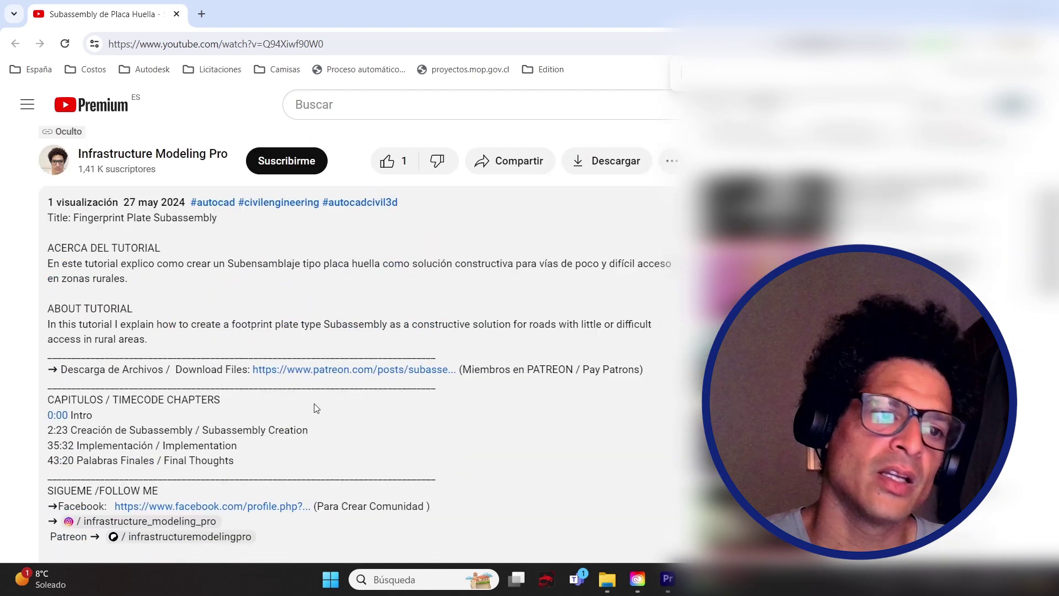
{"action": "scroll", "coordinate": [220, 292], "scroll_direction": "up", "scroll_amount": 3}
{"action": "left_click", "coordinate": [287, 298]}
{"action": "left_click", "coordinate": [387, 298]}
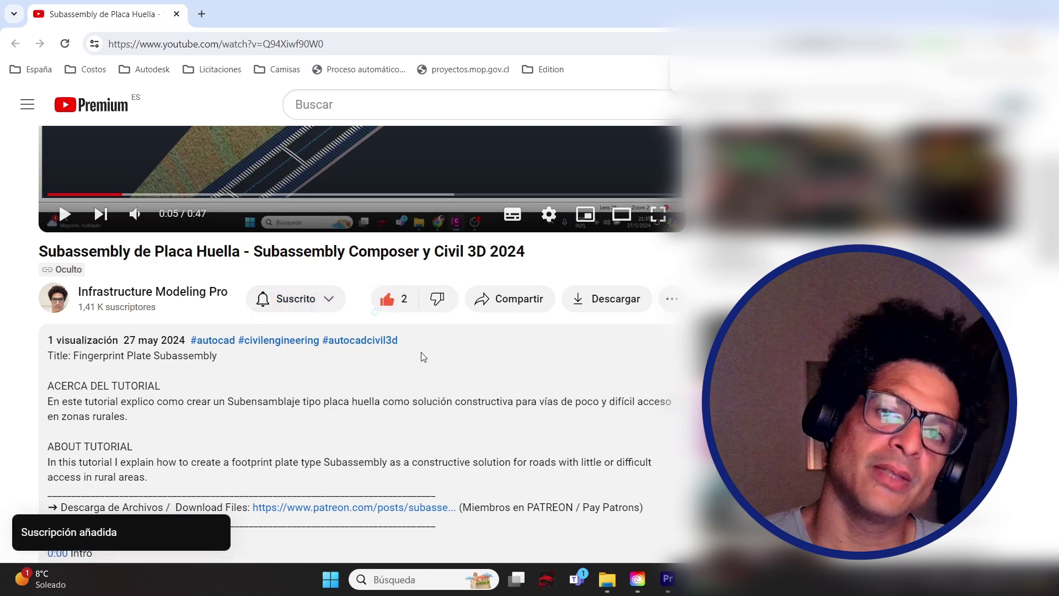